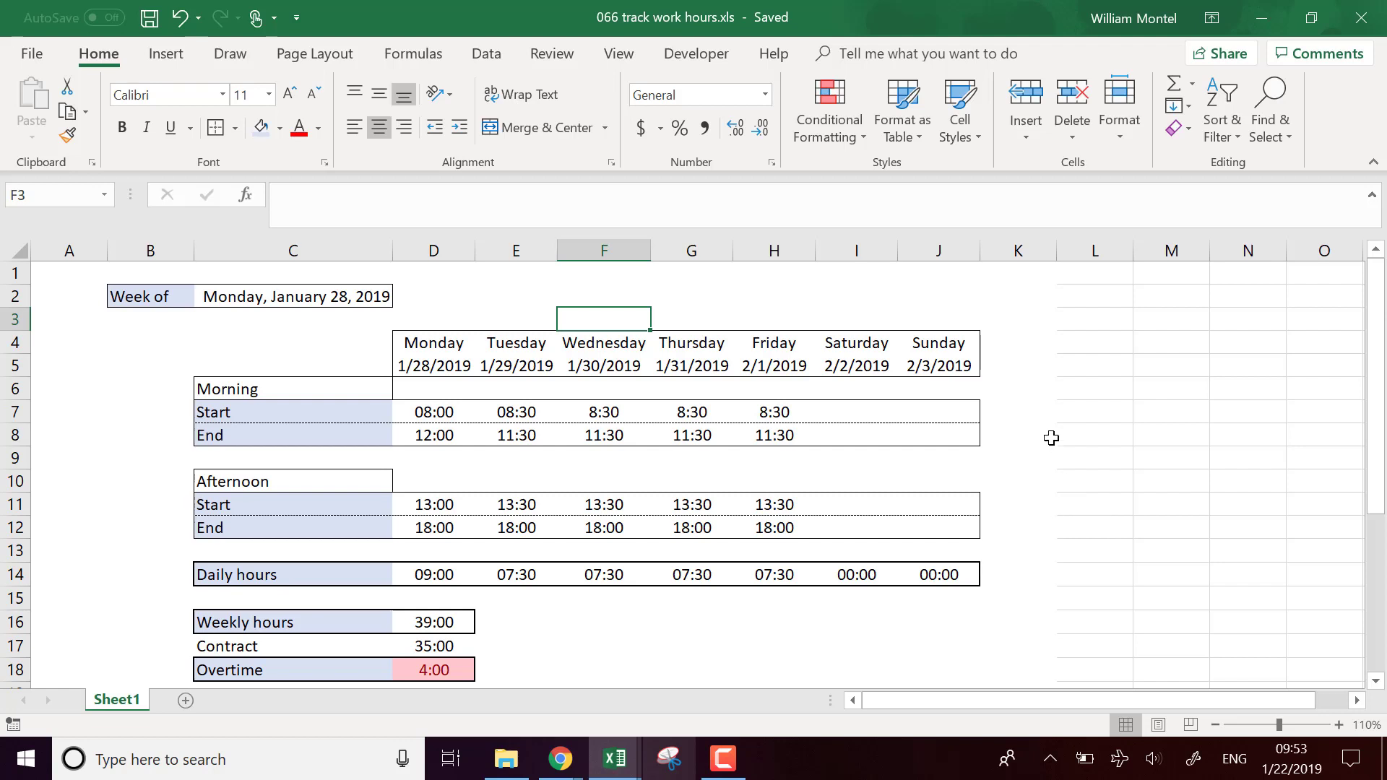
# Step: Inspect the finished timesheet's overtime formula in D18, then move to the blank Sheet1
pyautogui.click(1051, 438)
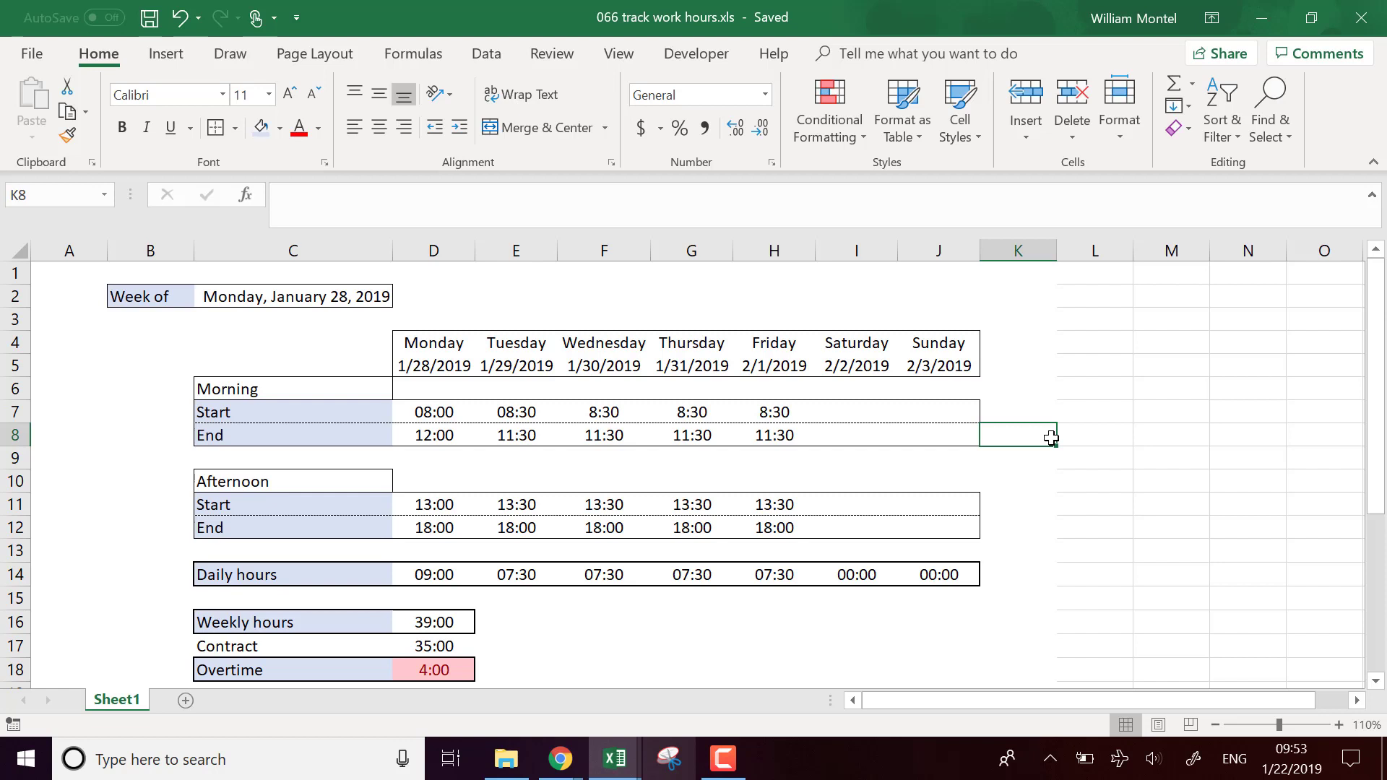
pyautogui.click(445, 669)
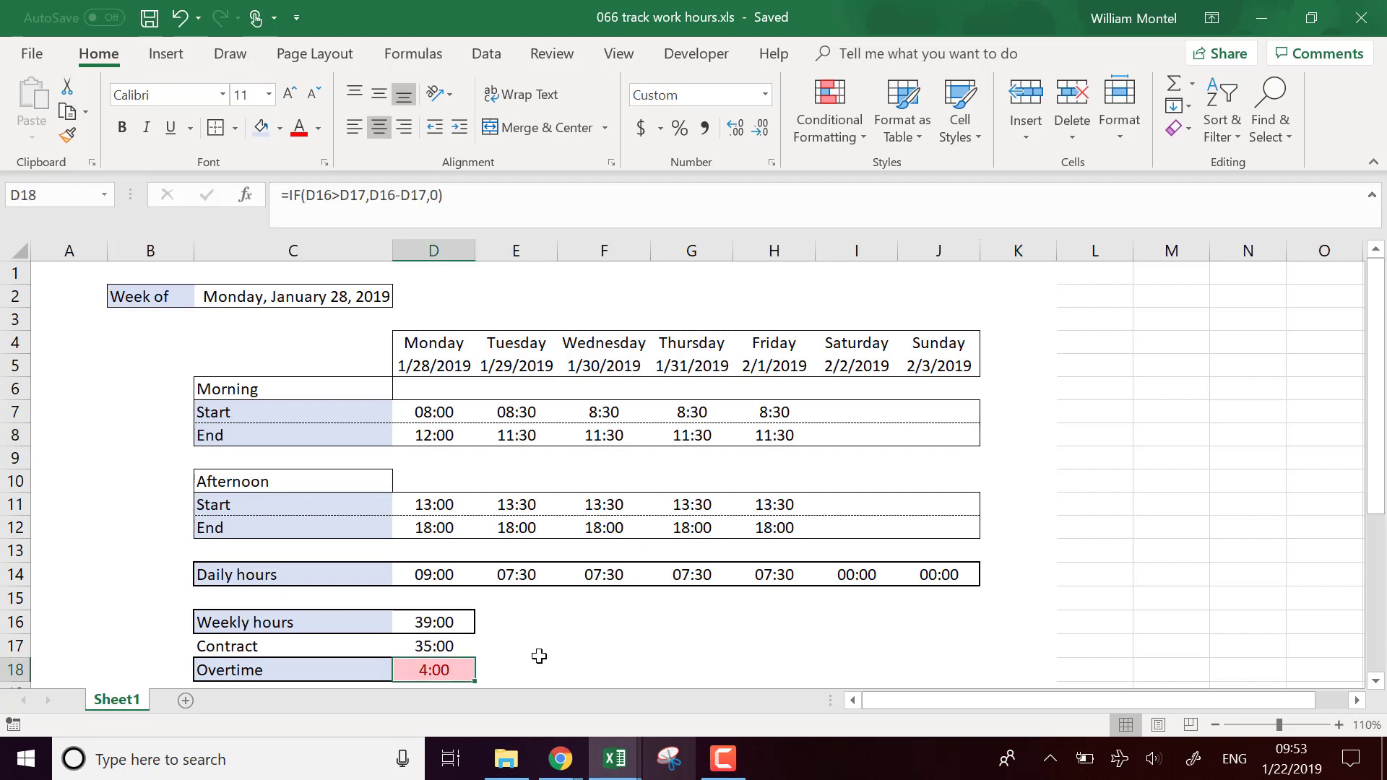
pyautogui.click(674, 625)
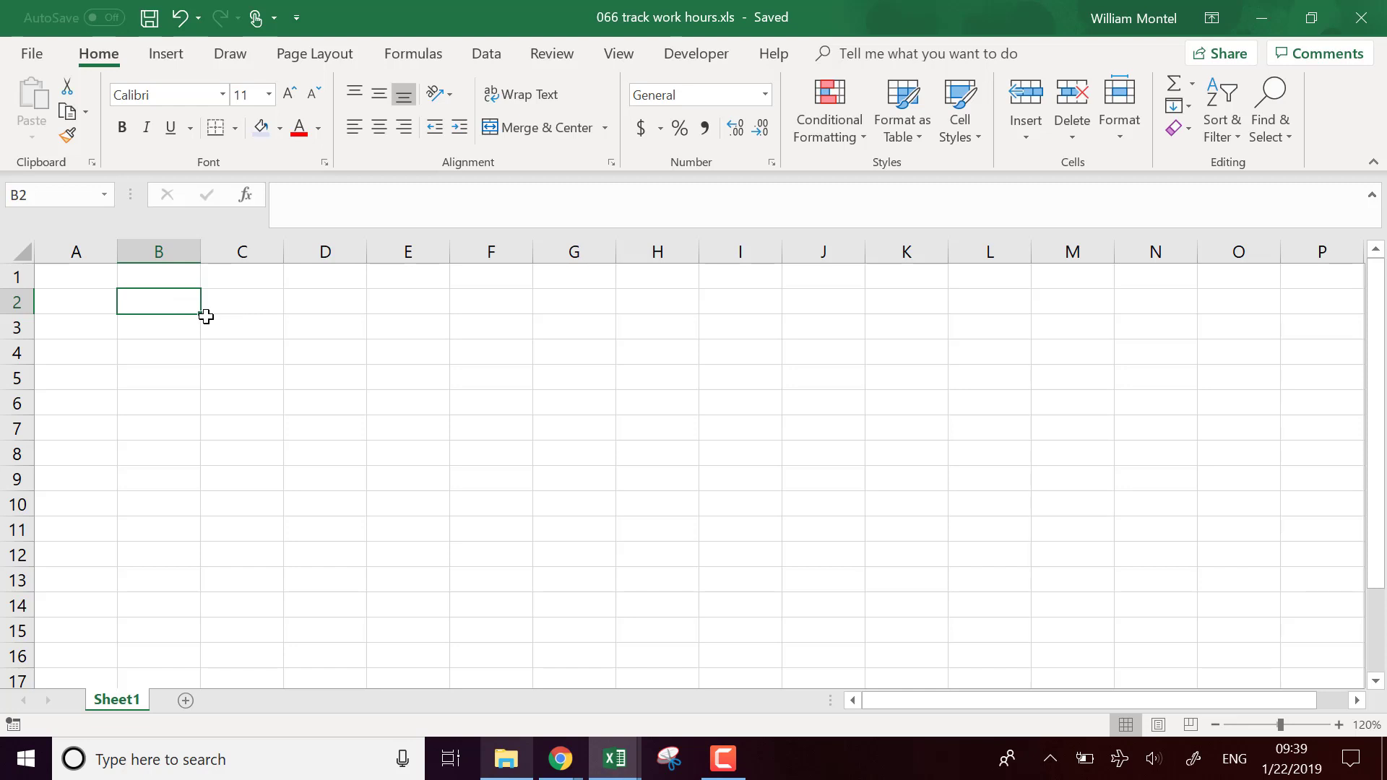
# Step: Enter 1/21/2019 in B2, format it as Long Date, and move it to C2
pyautogui.write('1')
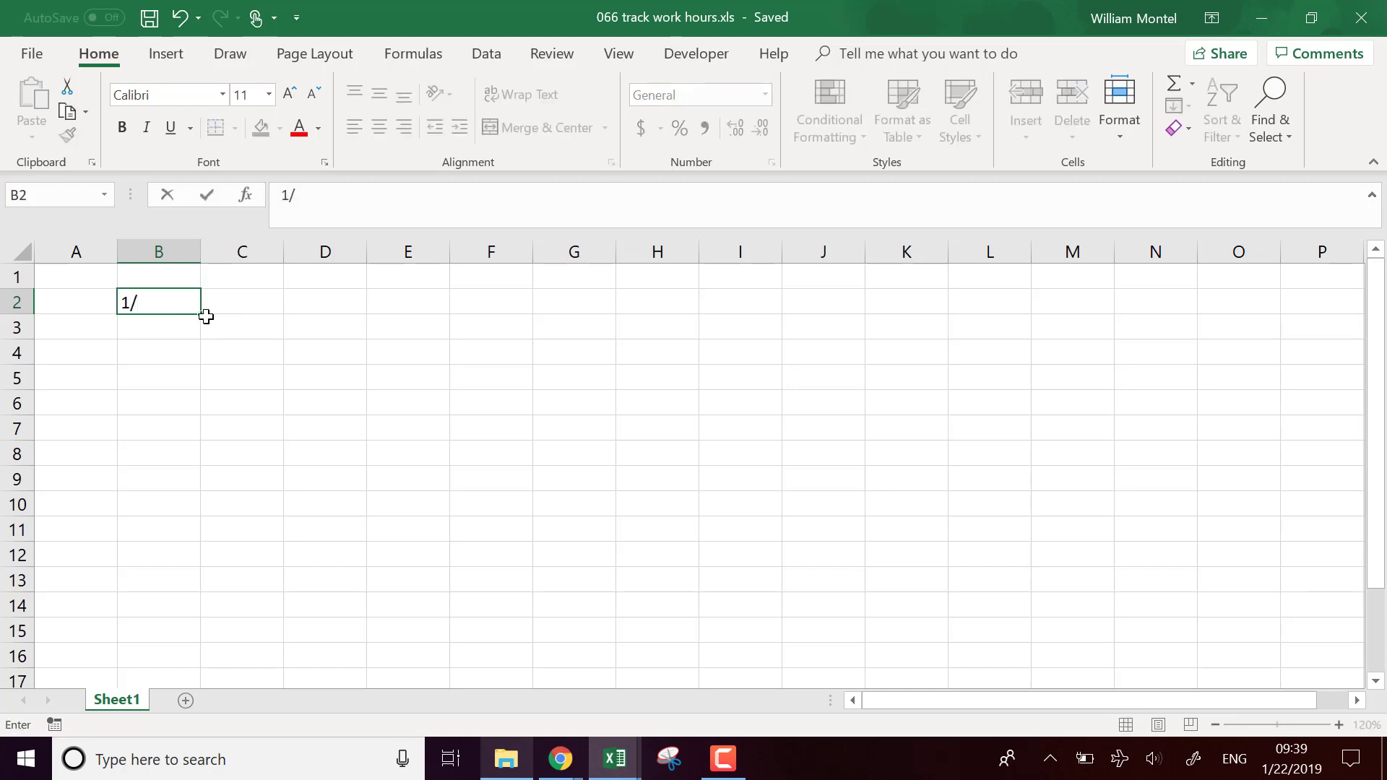
pyautogui.write('/21/2019')
pyautogui.press('Return')
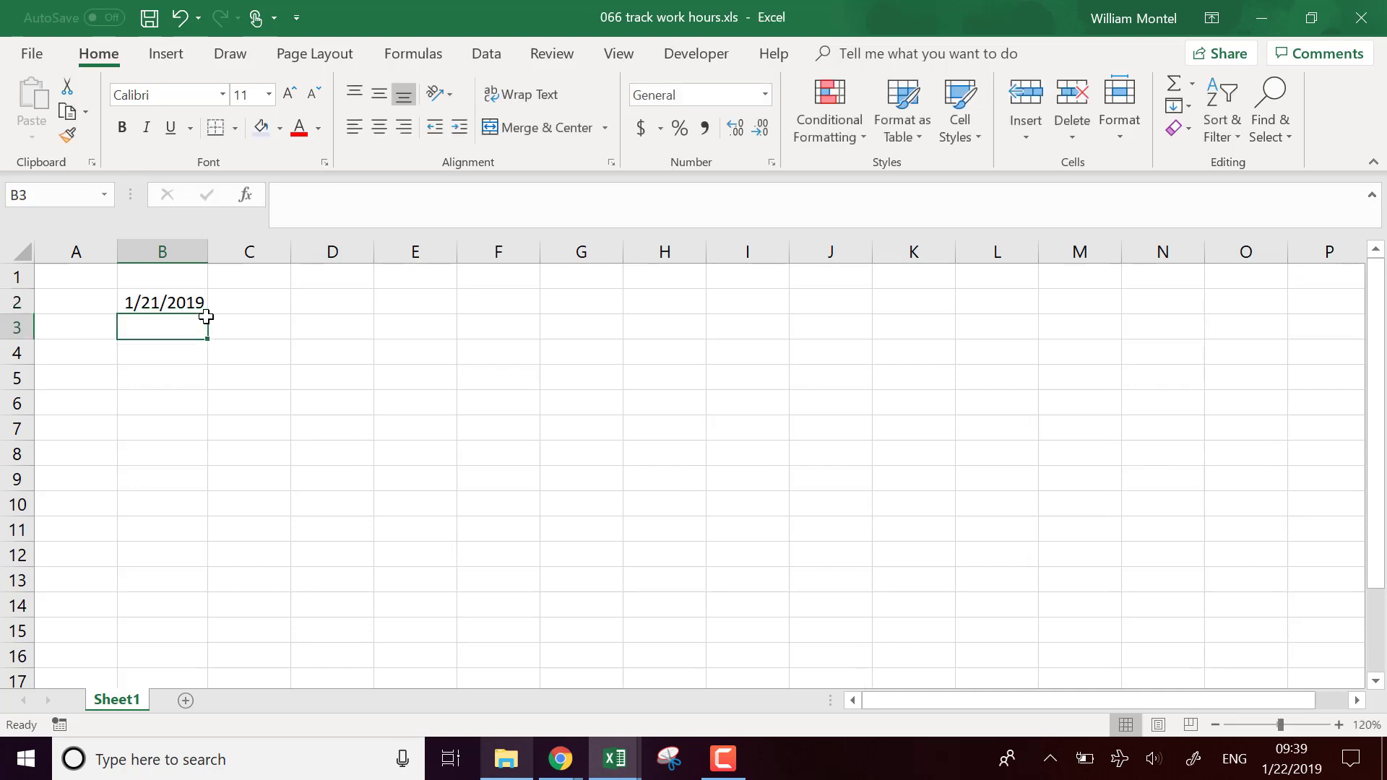
pyautogui.click(199, 304)
pyautogui.click(765, 95)
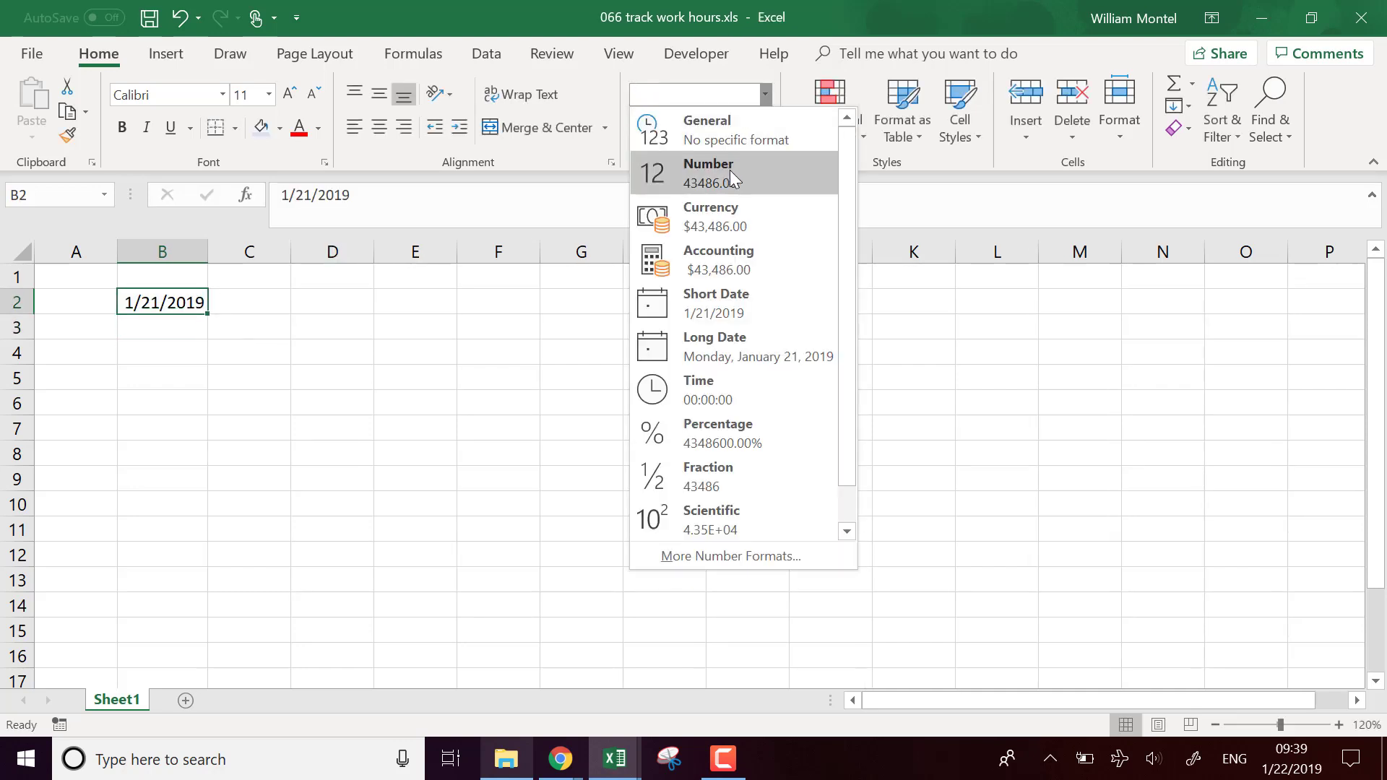
pyautogui.click(771, 361)
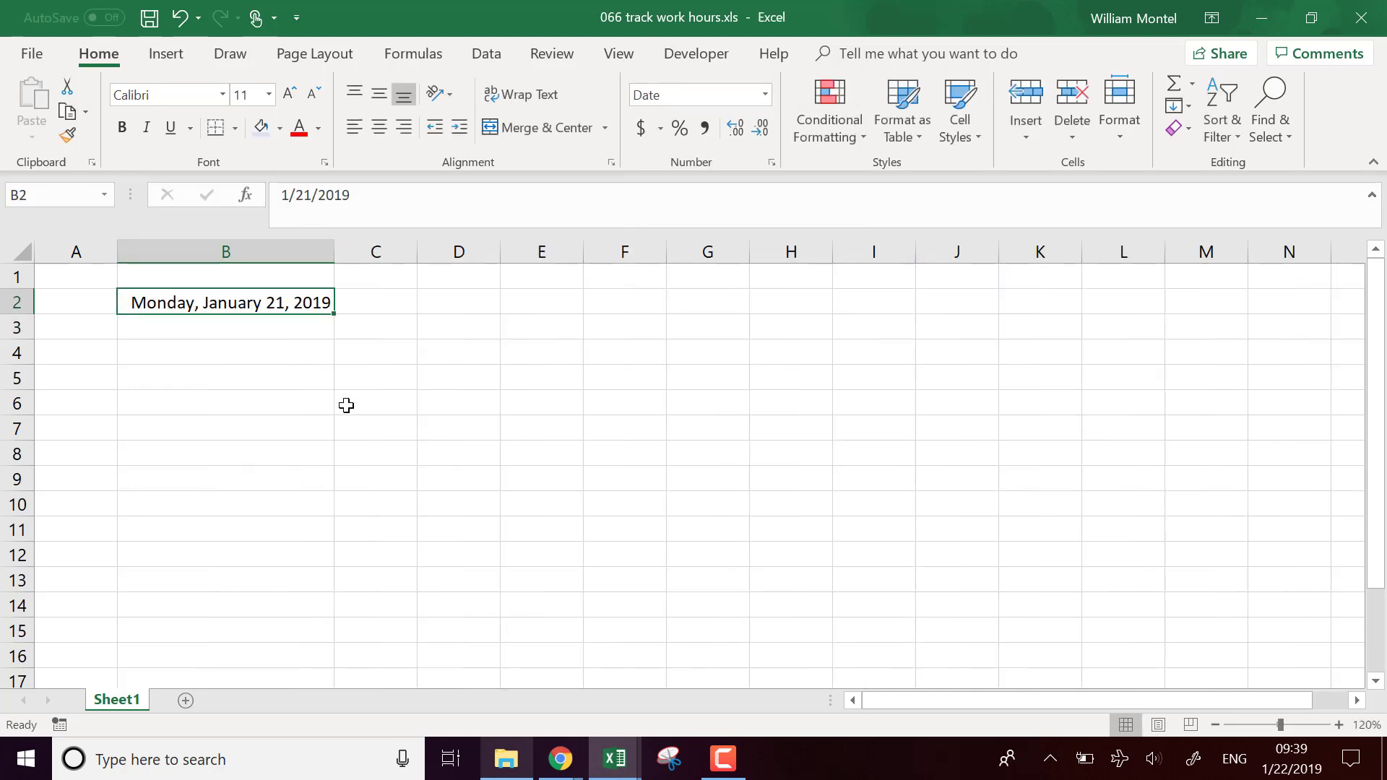
pyautogui.click(354, 325)
pyautogui.click(295, 305)
pyautogui.hotkey('ctrl', 'c')
pyautogui.click(386, 303)
pyautogui.hotkey('ctrl', 'v')
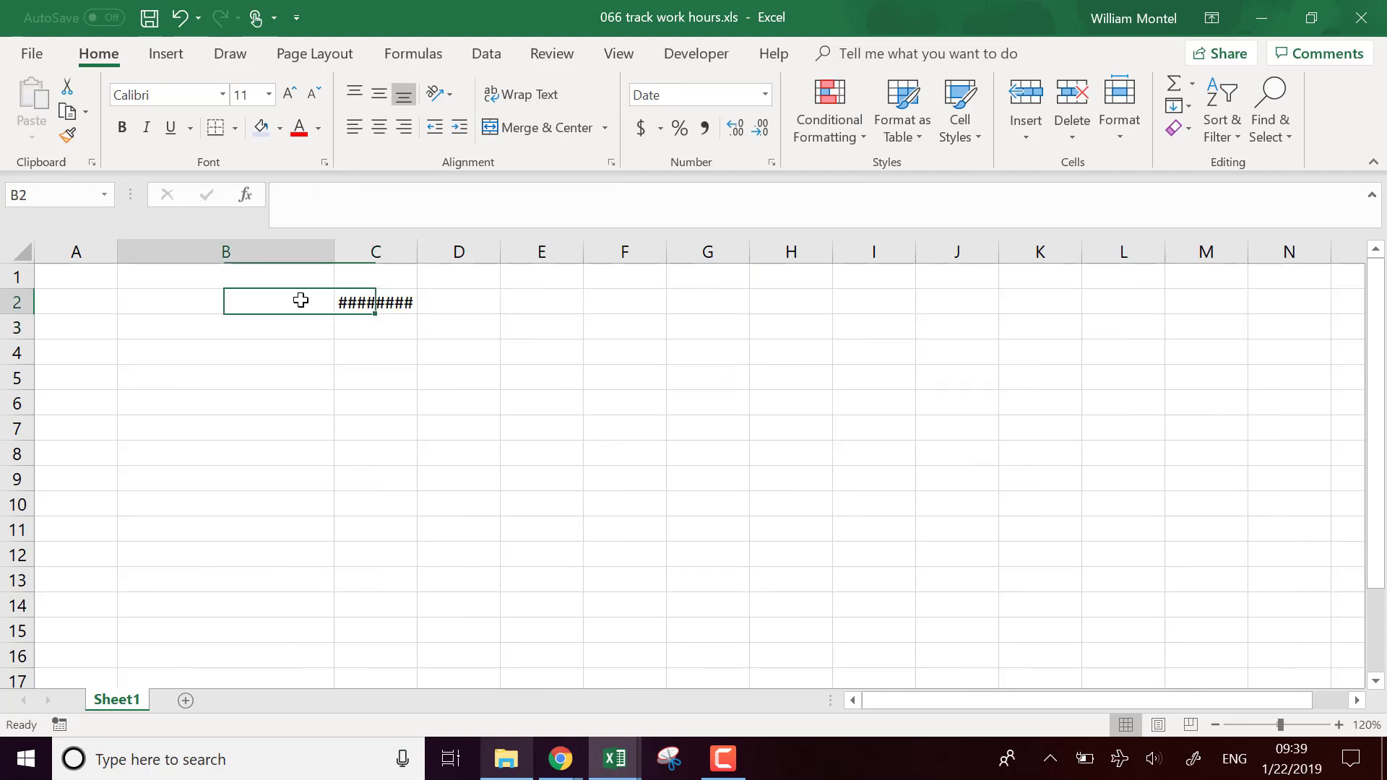
# Step: Label B2 'Week of' and fit columns B and C to their contents
pyautogui.click(301, 301)
pyautogui.write('Z')
pyautogui.press('BackSpace')
pyautogui.write('Week of')
pyautogui.press('Return')
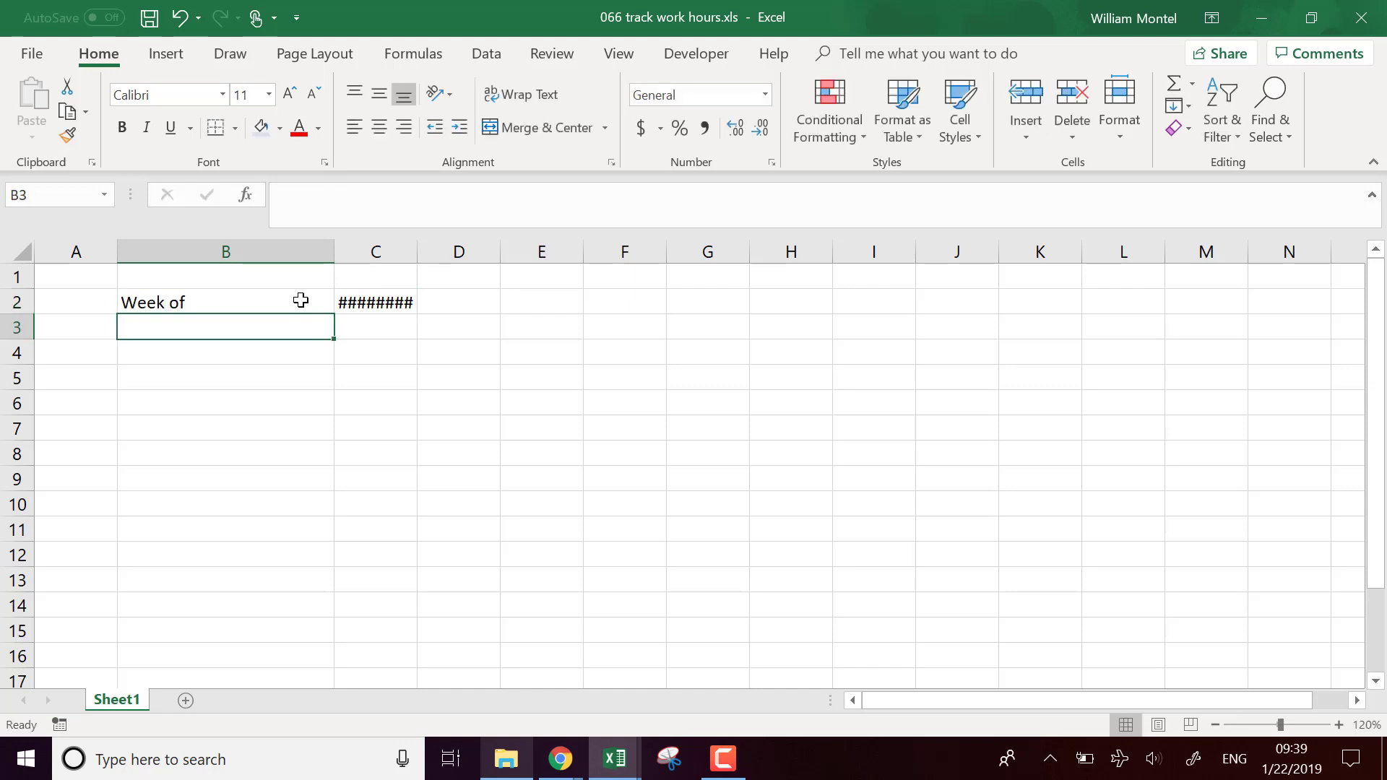
pyautogui.doubleClick(417, 253)
pyautogui.moveTo(332, 257); pyautogui.dragTo(211, 274)
# Step: Outline B2:C2 together with a thick outside border
pyautogui.click(202, 303)
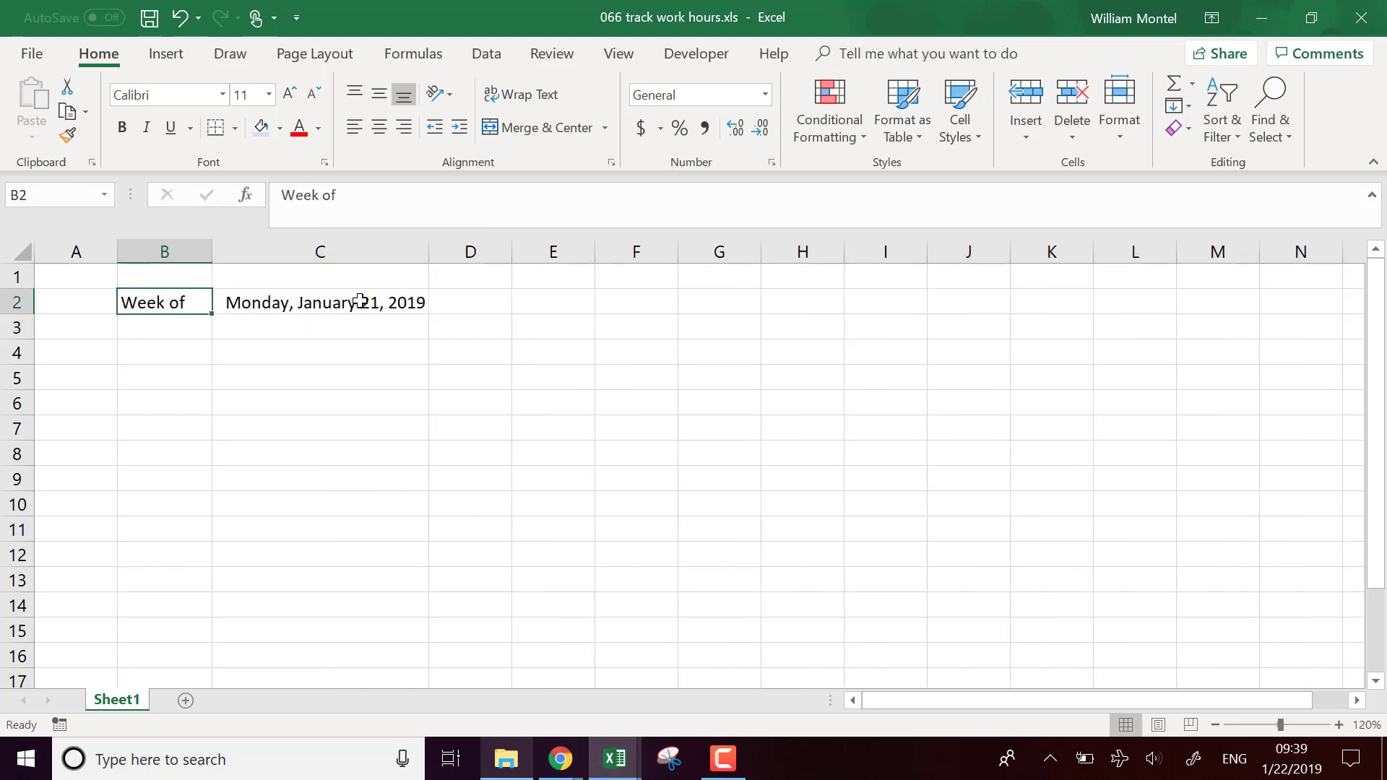
pyautogui.moveTo(359, 302); pyautogui.dragTo(181, 299)
pyautogui.click(204, 307)
pyautogui.moveTo(279, 300); pyautogui.dragTo(180, 300)
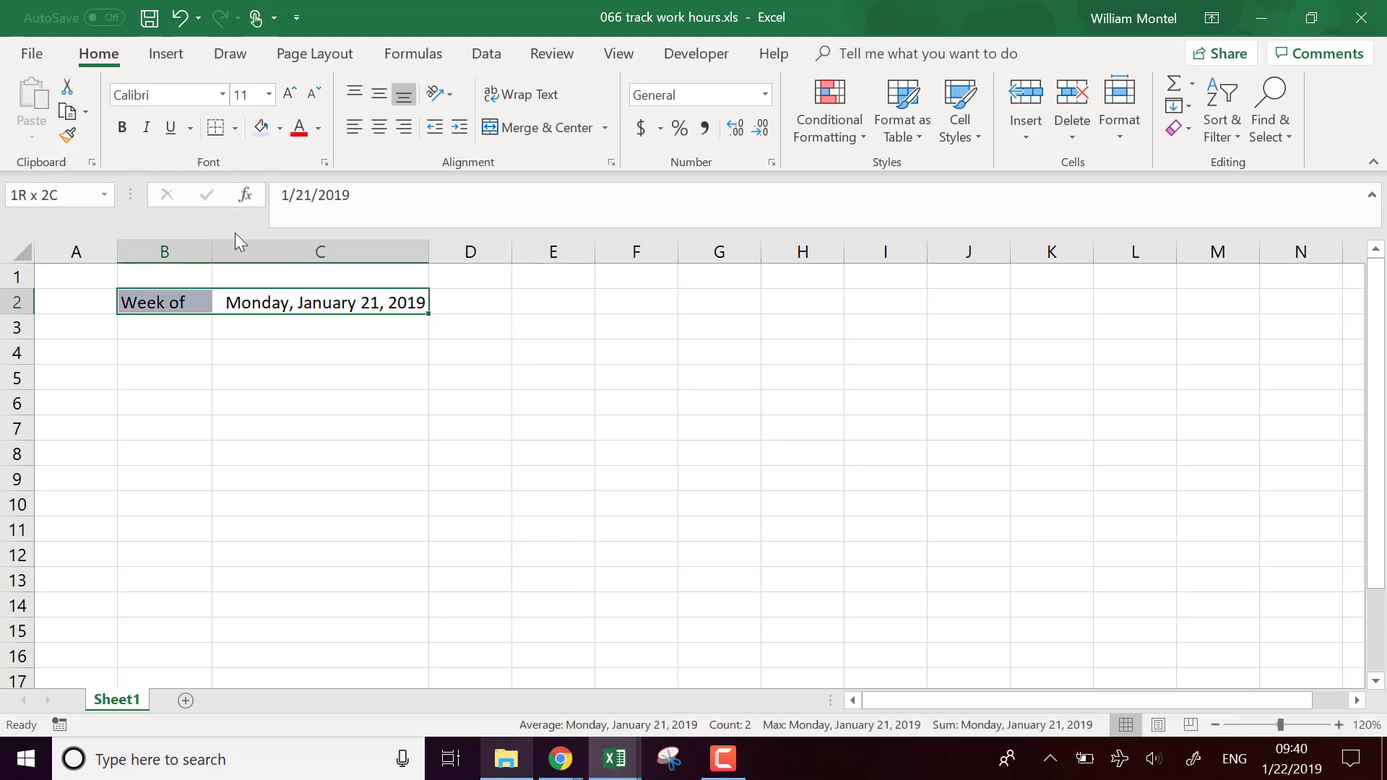
pyautogui.click(235, 128)
pyautogui.click(289, 361)
pyautogui.click(549, 426)
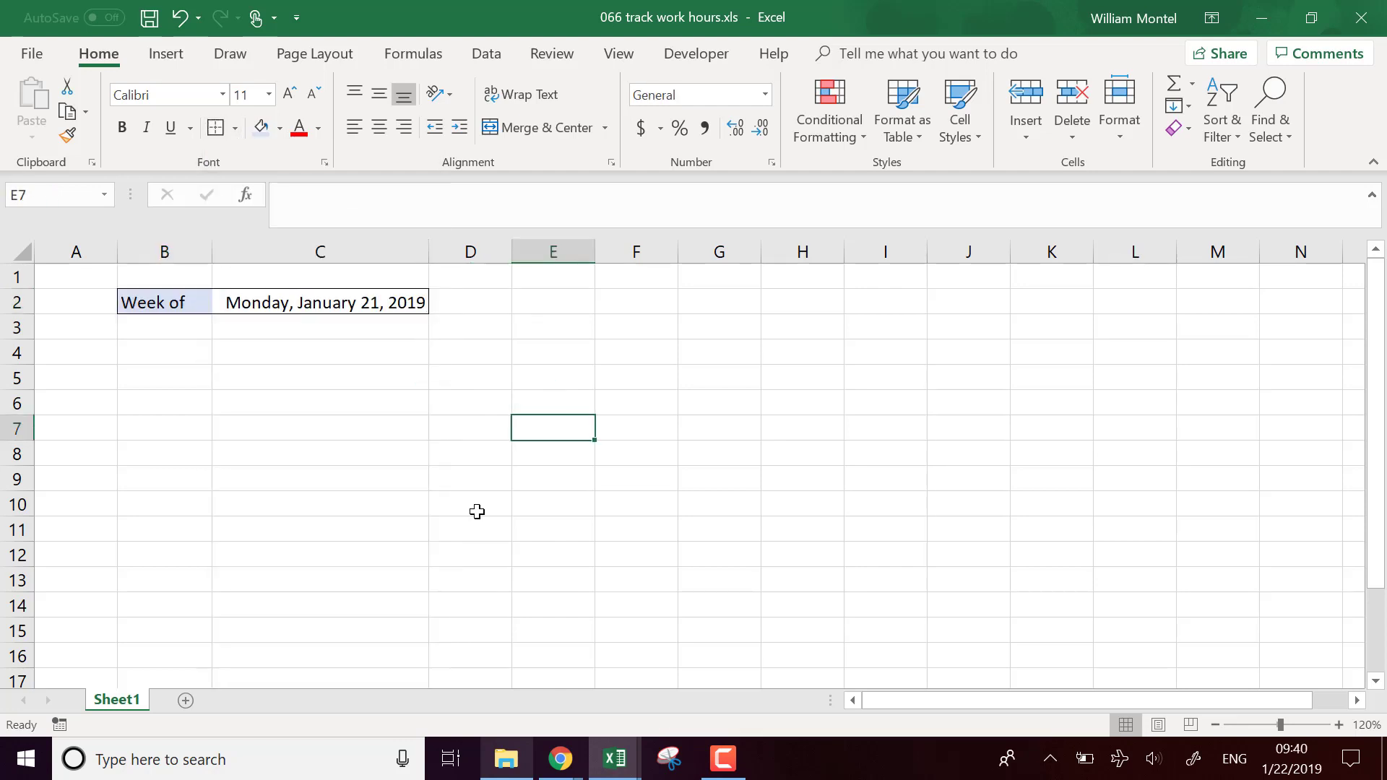
pyautogui.click(477, 512)
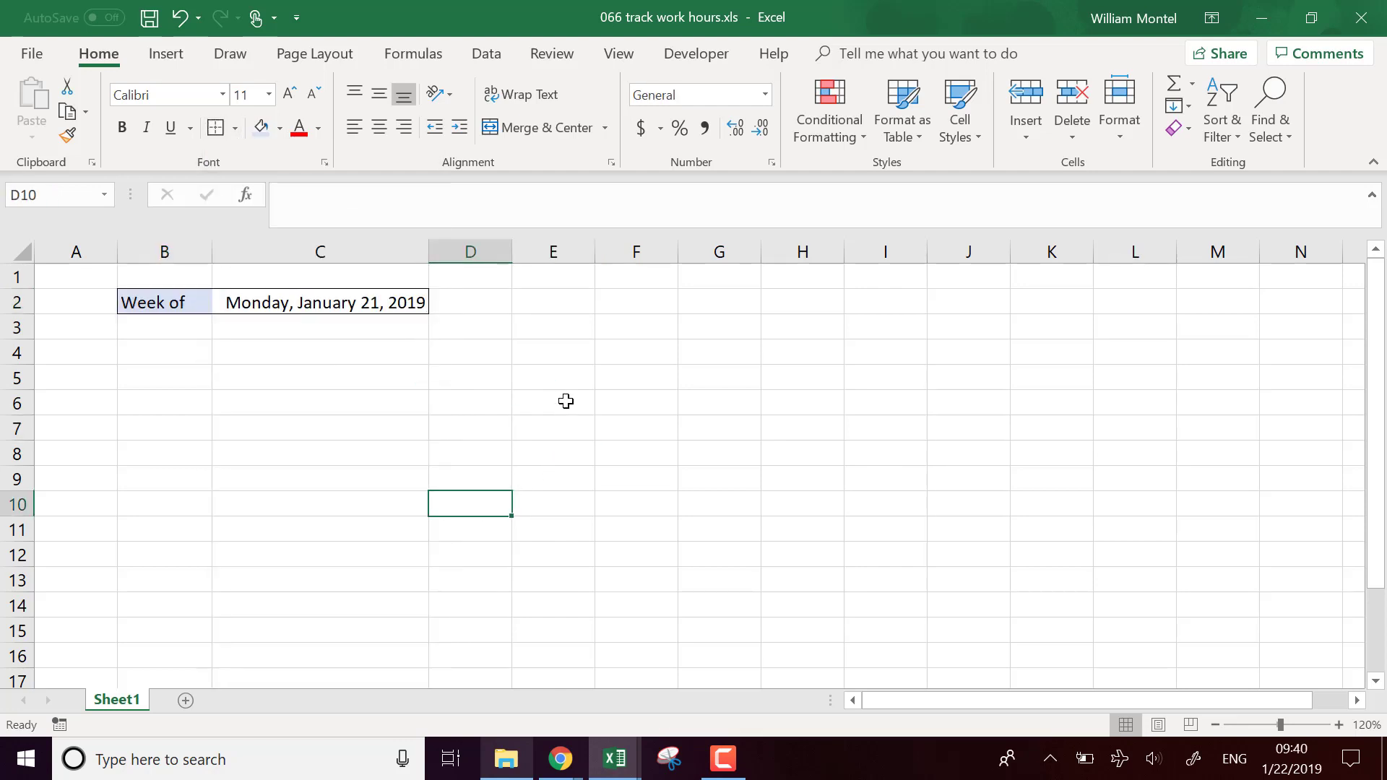
# Step: Link D4 to the week date with the formula =C2
pyautogui.click(479, 357)
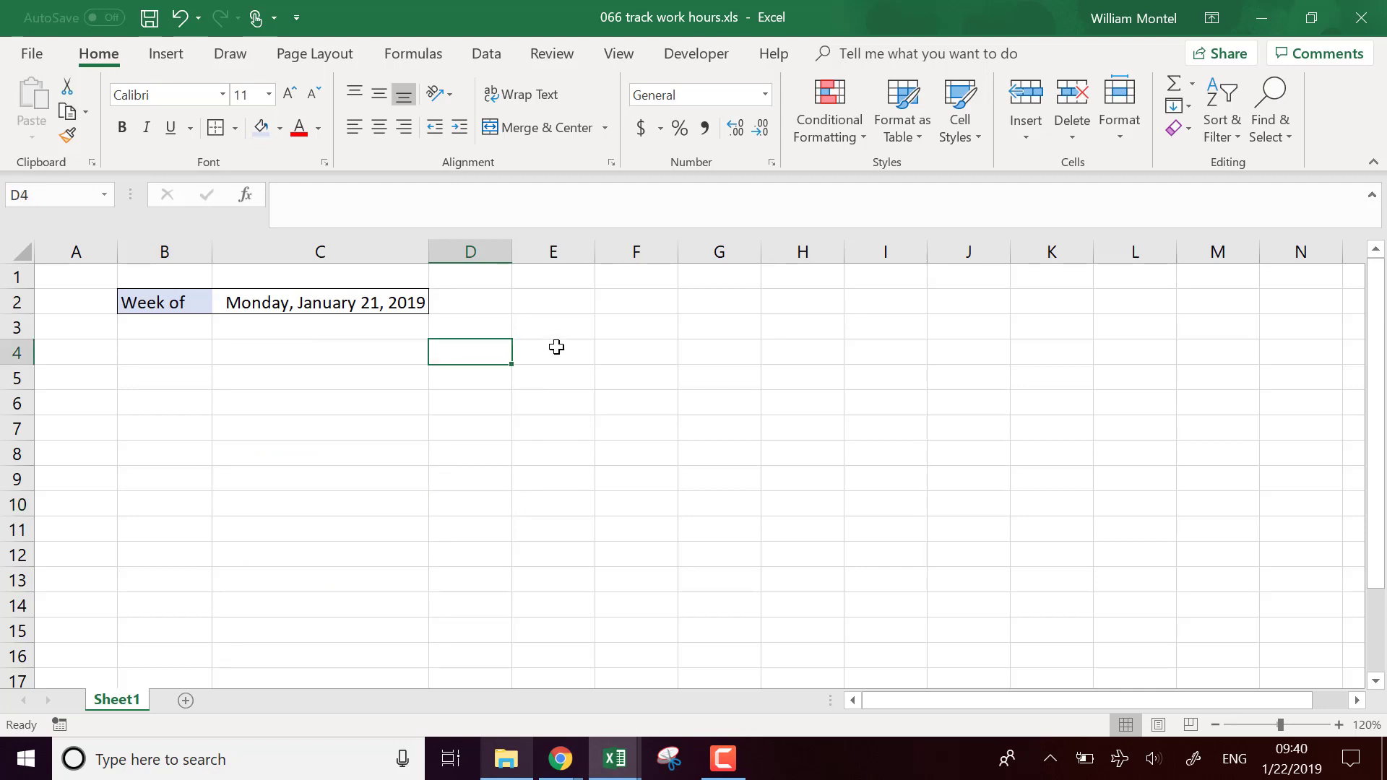
pyautogui.write('=')
pyautogui.press('Left')
pyautogui.press('Up')
pyautogui.press('Up')
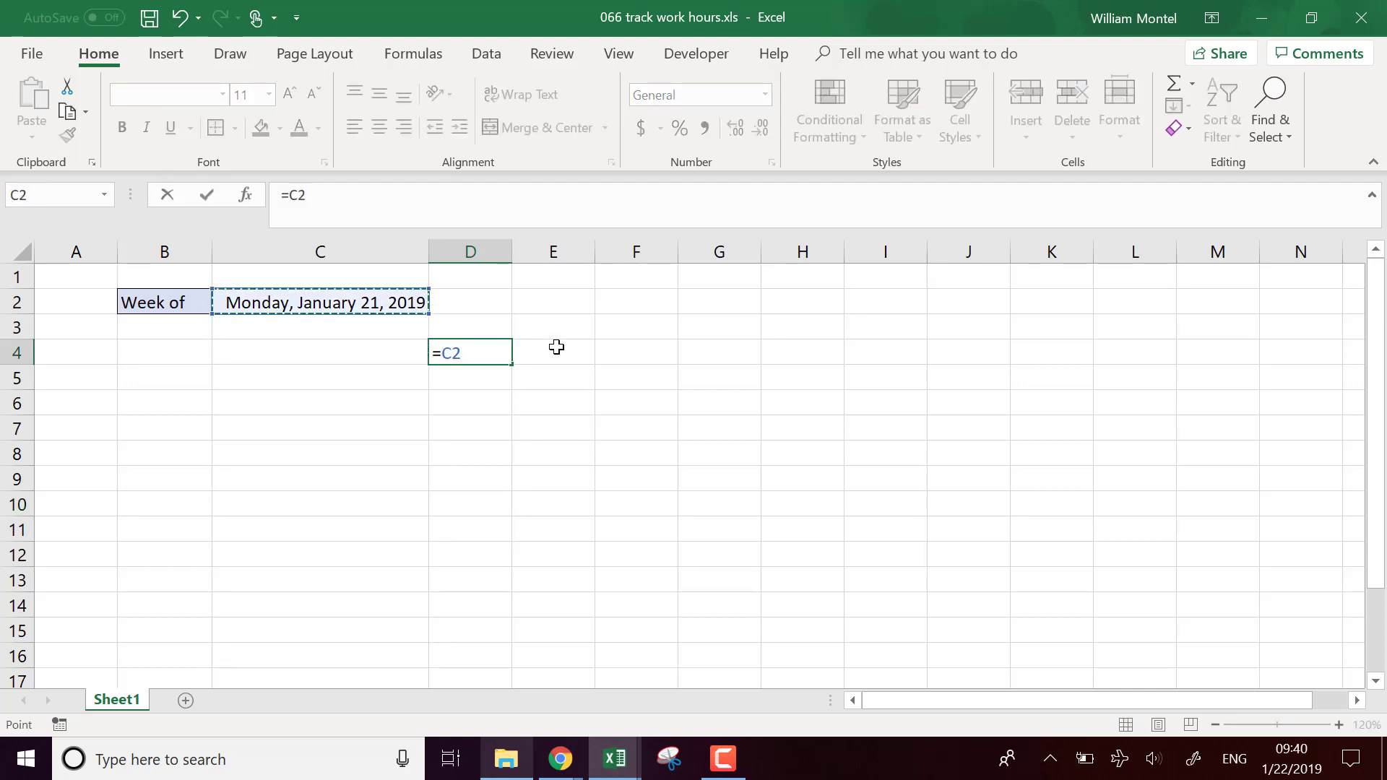
pyautogui.press('Return')
pyautogui.click(687, 353)
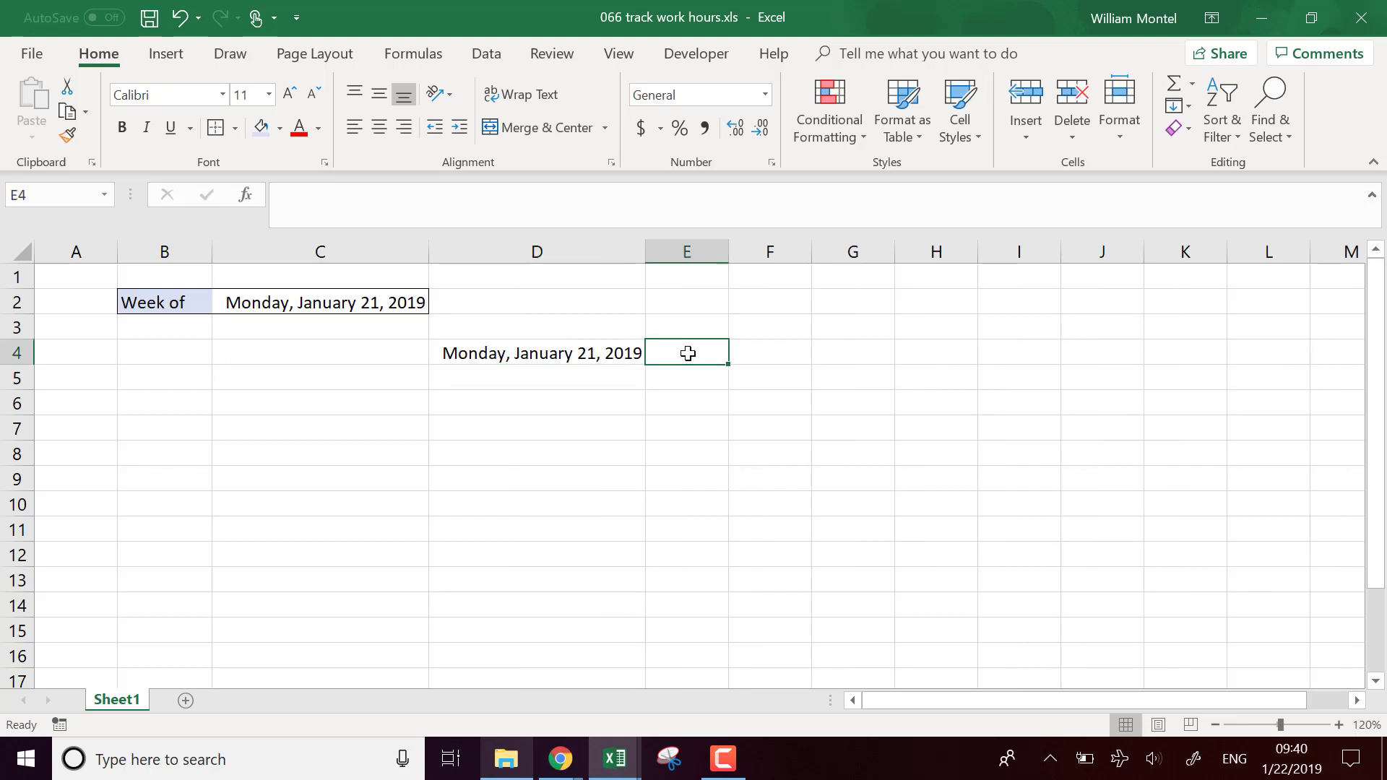
pyautogui.click(591, 354)
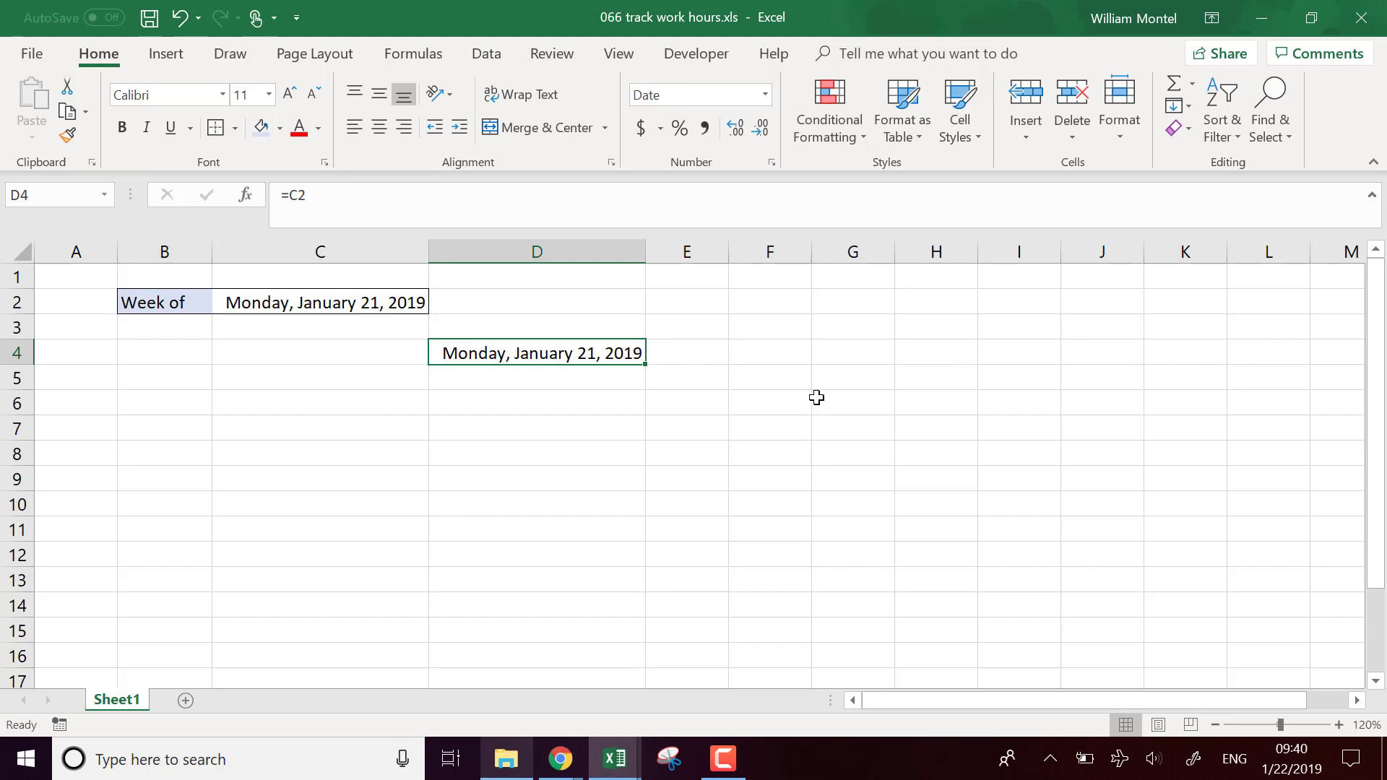
# Step: Enter =D4 in D5 and format it as Short Date
pyautogui.click(570, 376)
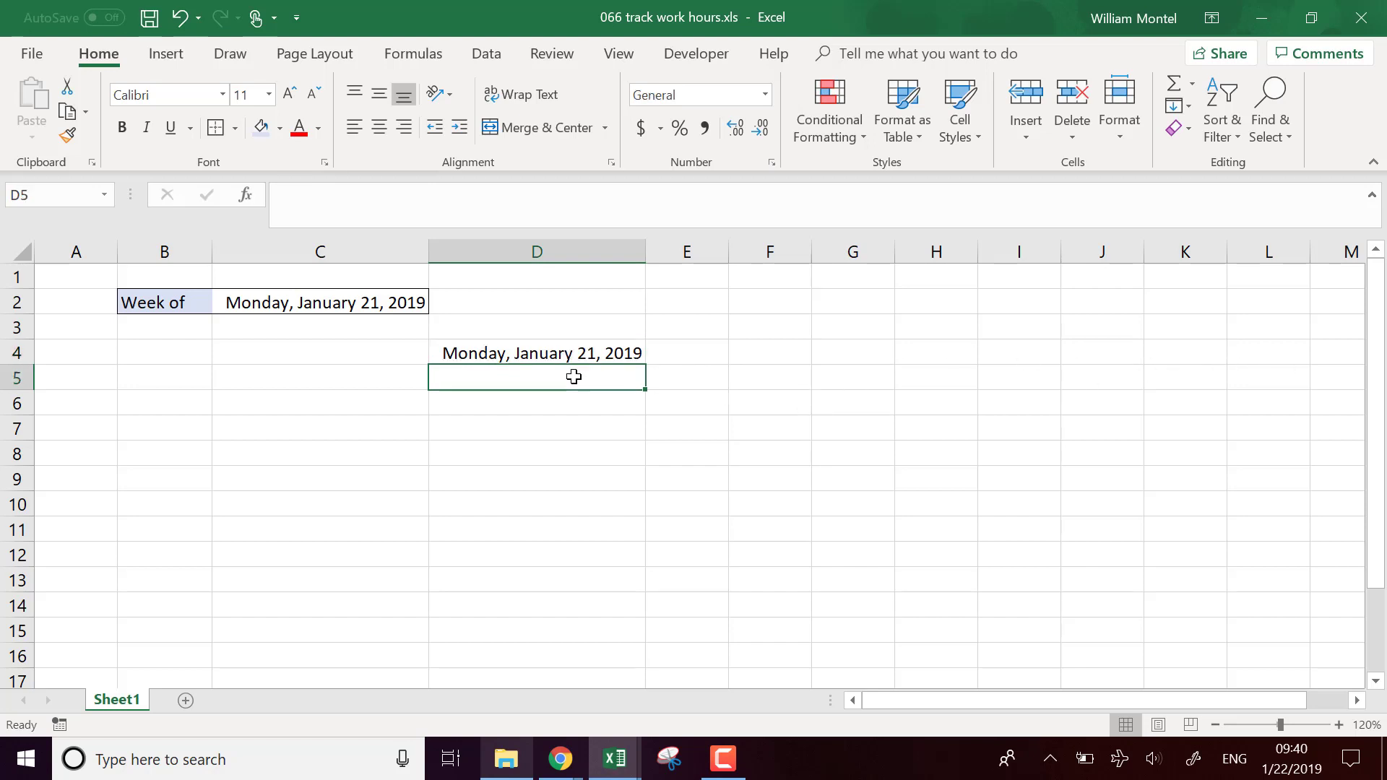
pyautogui.write('=')
pyautogui.press('Up')
pyautogui.press('Return')
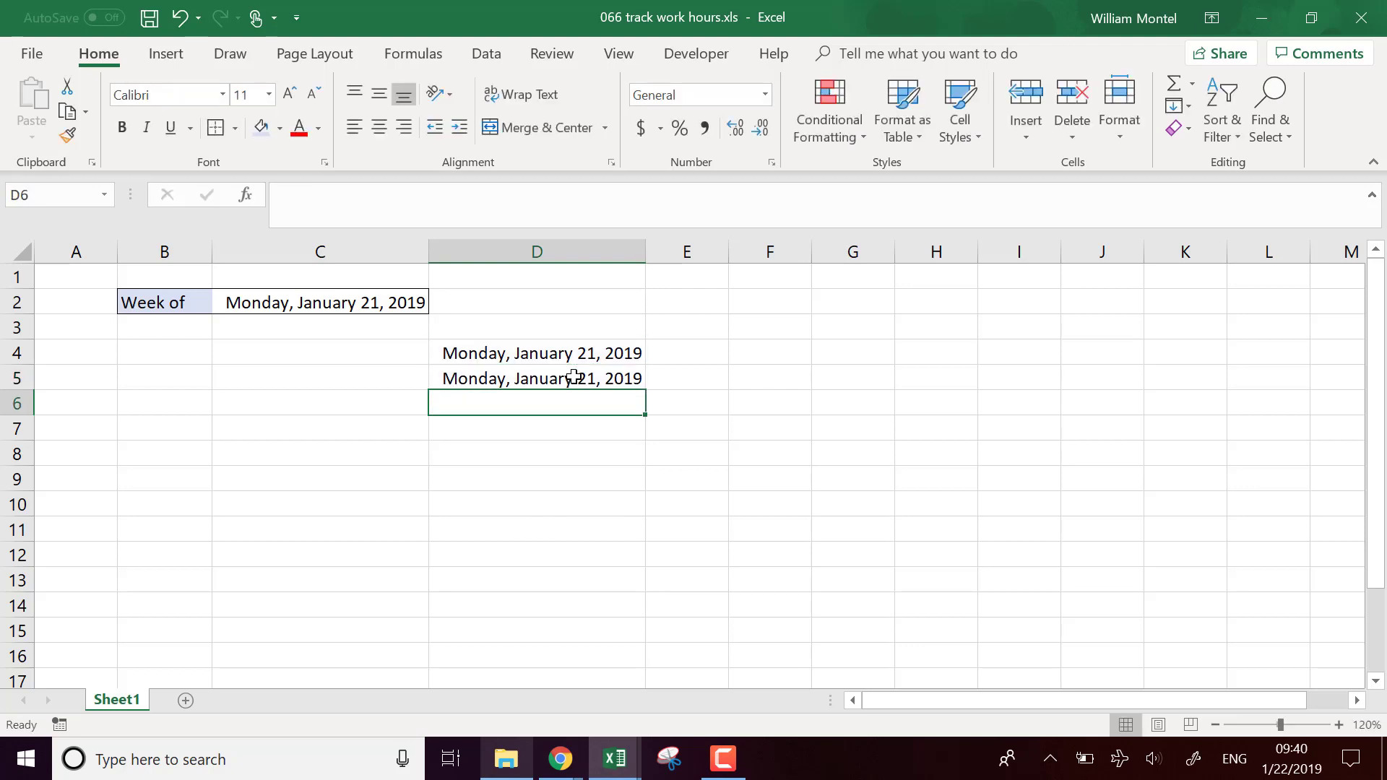
pyautogui.click(573, 376)
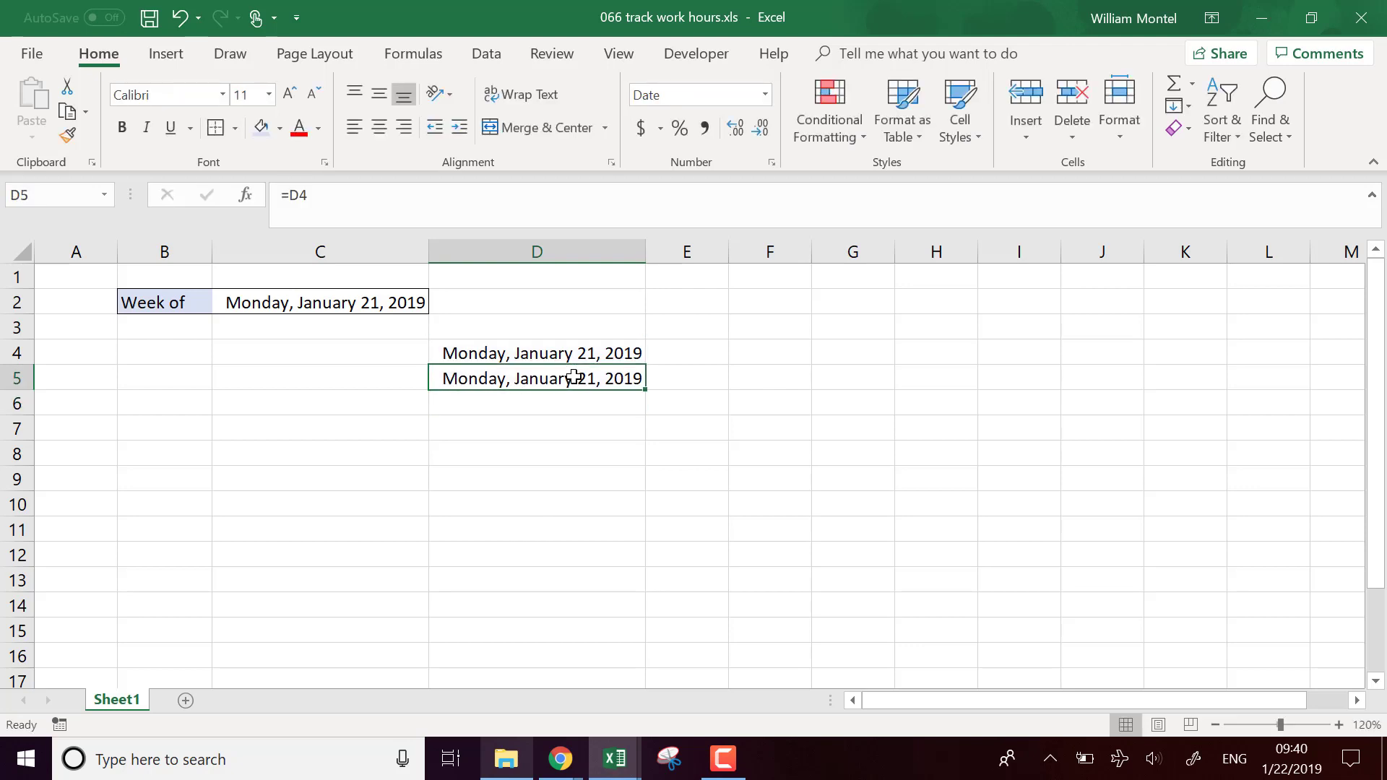
pyautogui.click(765, 95)
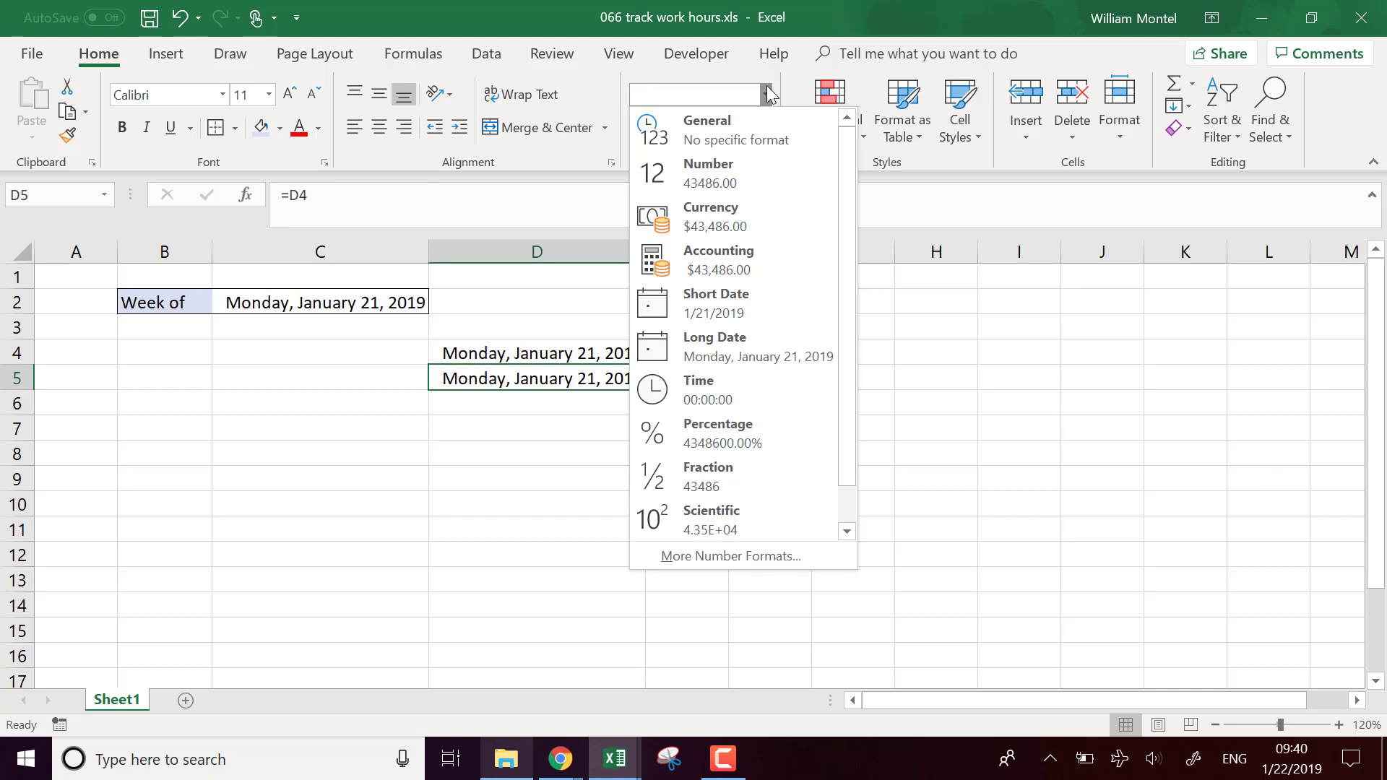
pyautogui.click(760, 303)
# Step: Give D4 the custom format dddd so it shows Monday, then widen column D
pyautogui.click(609, 356)
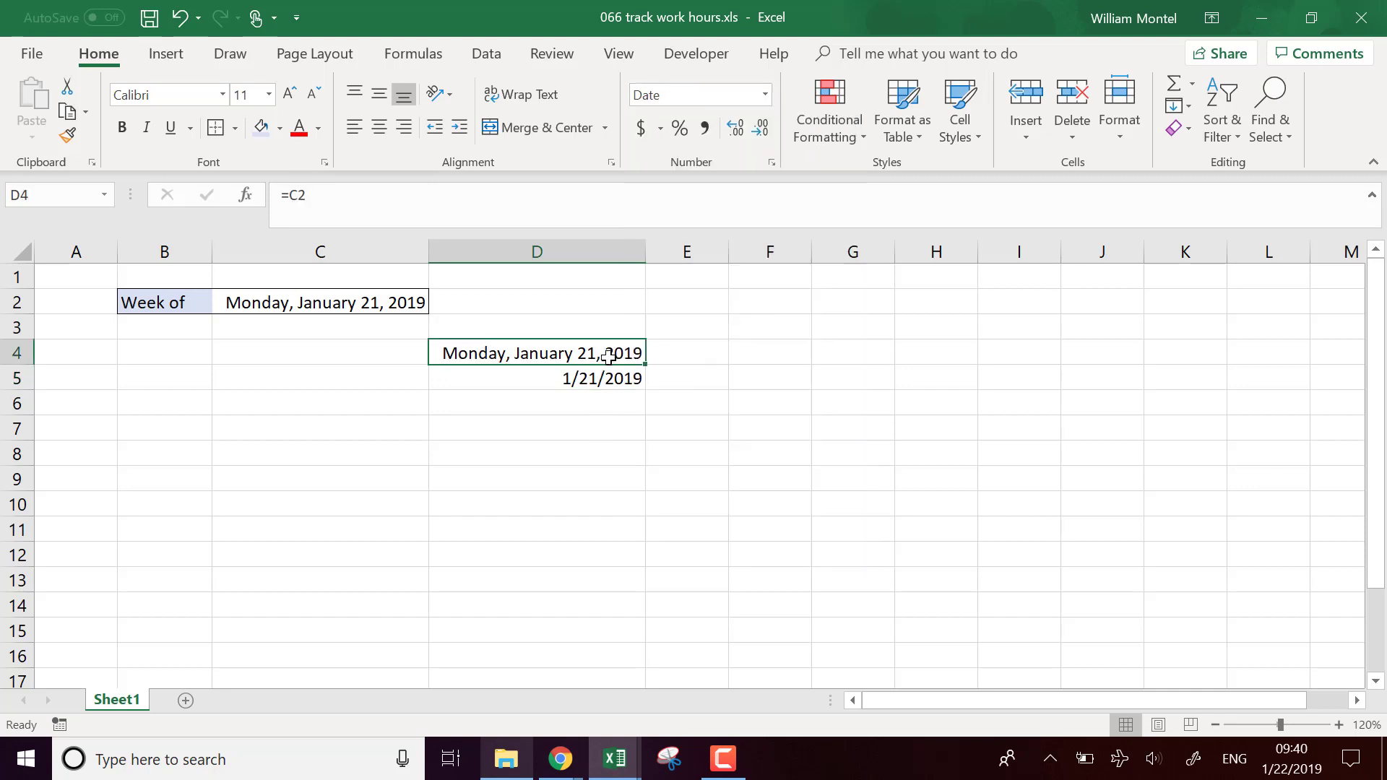
pyautogui.rightClick(610, 356)
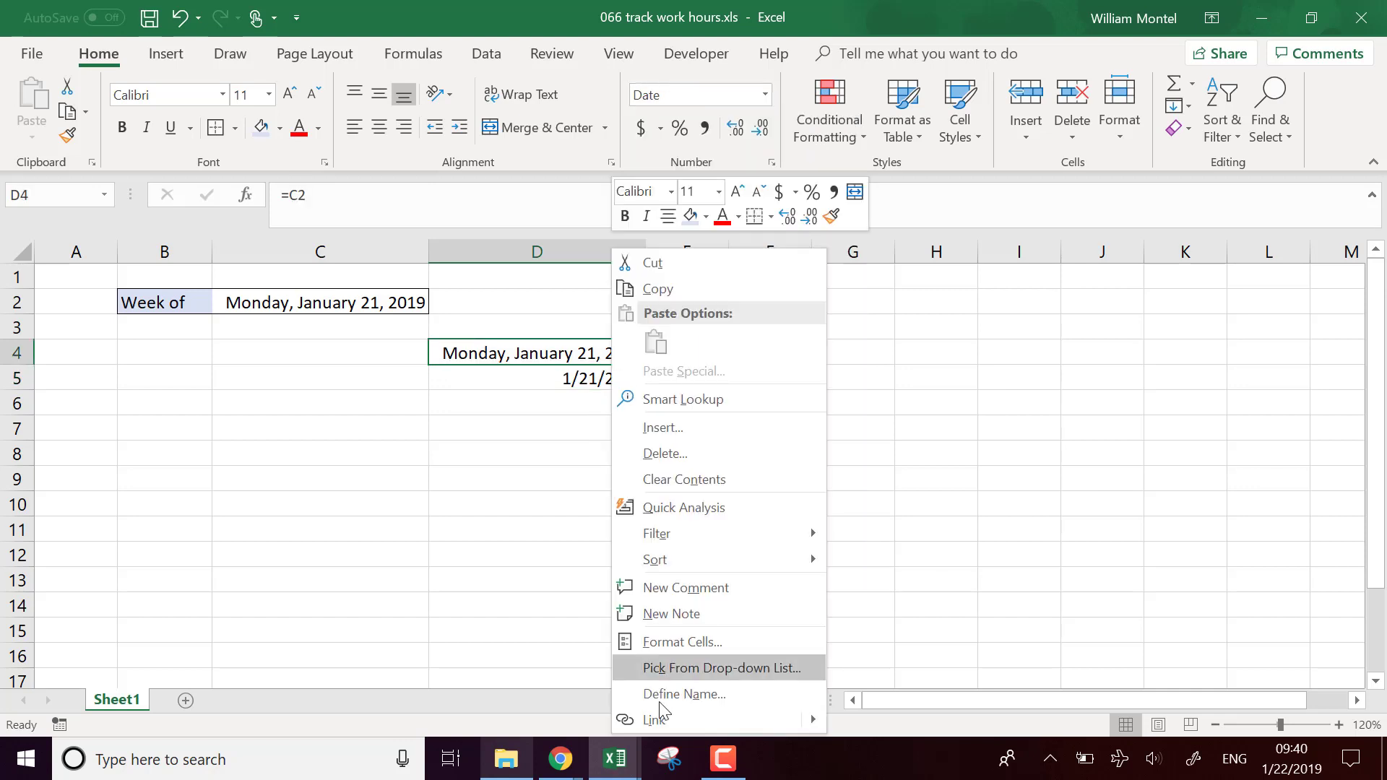
pyautogui.click(703, 645)
pyautogui.click(505, 465)
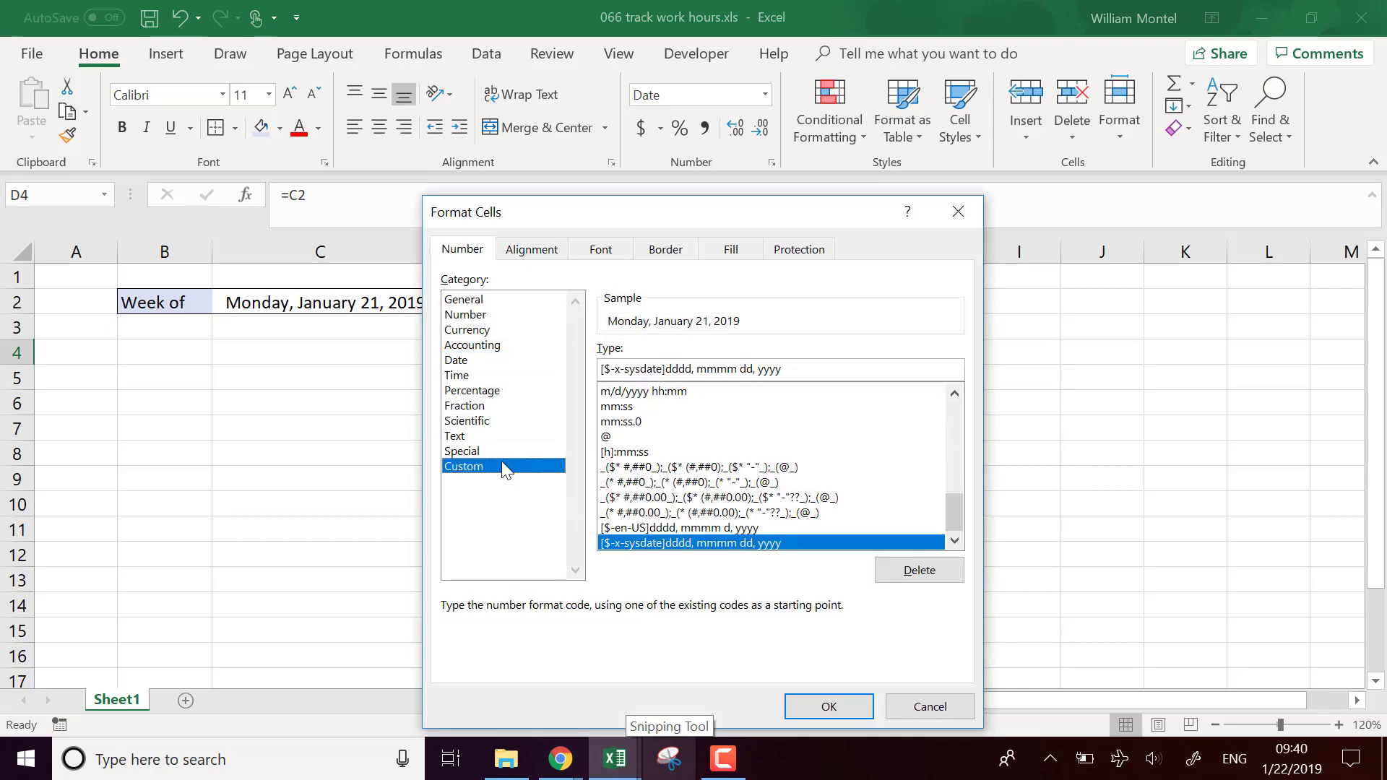
pyautogui.moveTo(800, 368); pyautogui.dragTo(515, 365)
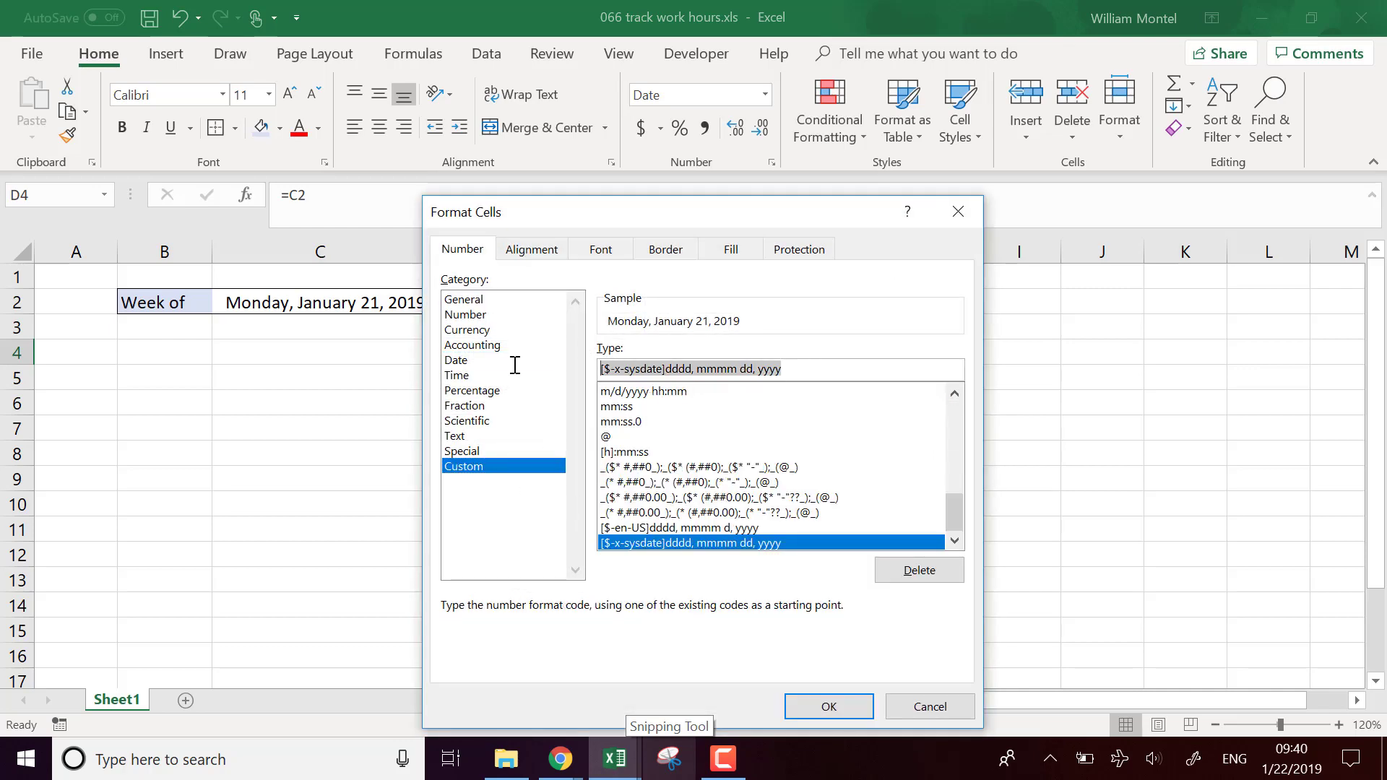
pyautogui.write('dddd')
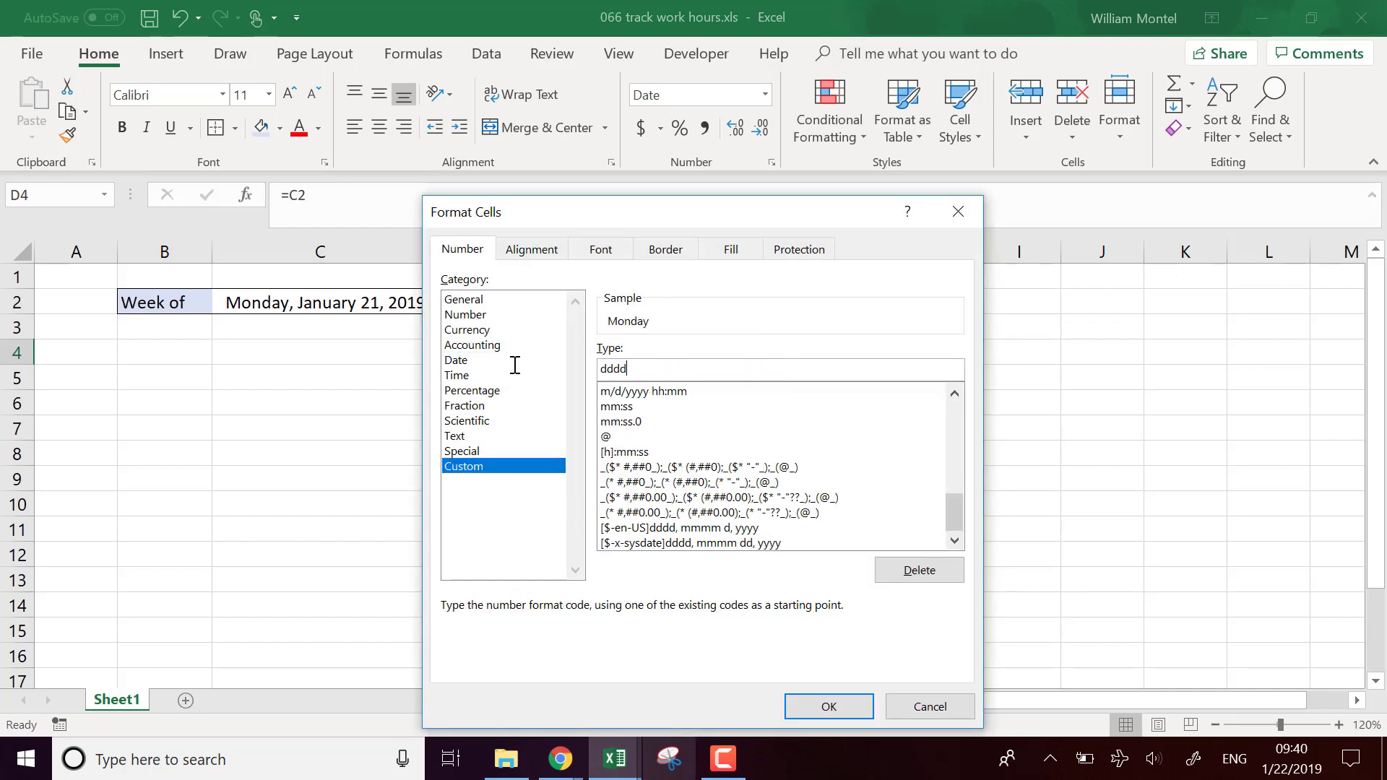
pyautogui.press('Return')
pyautogui.doubleClick(644, 248)
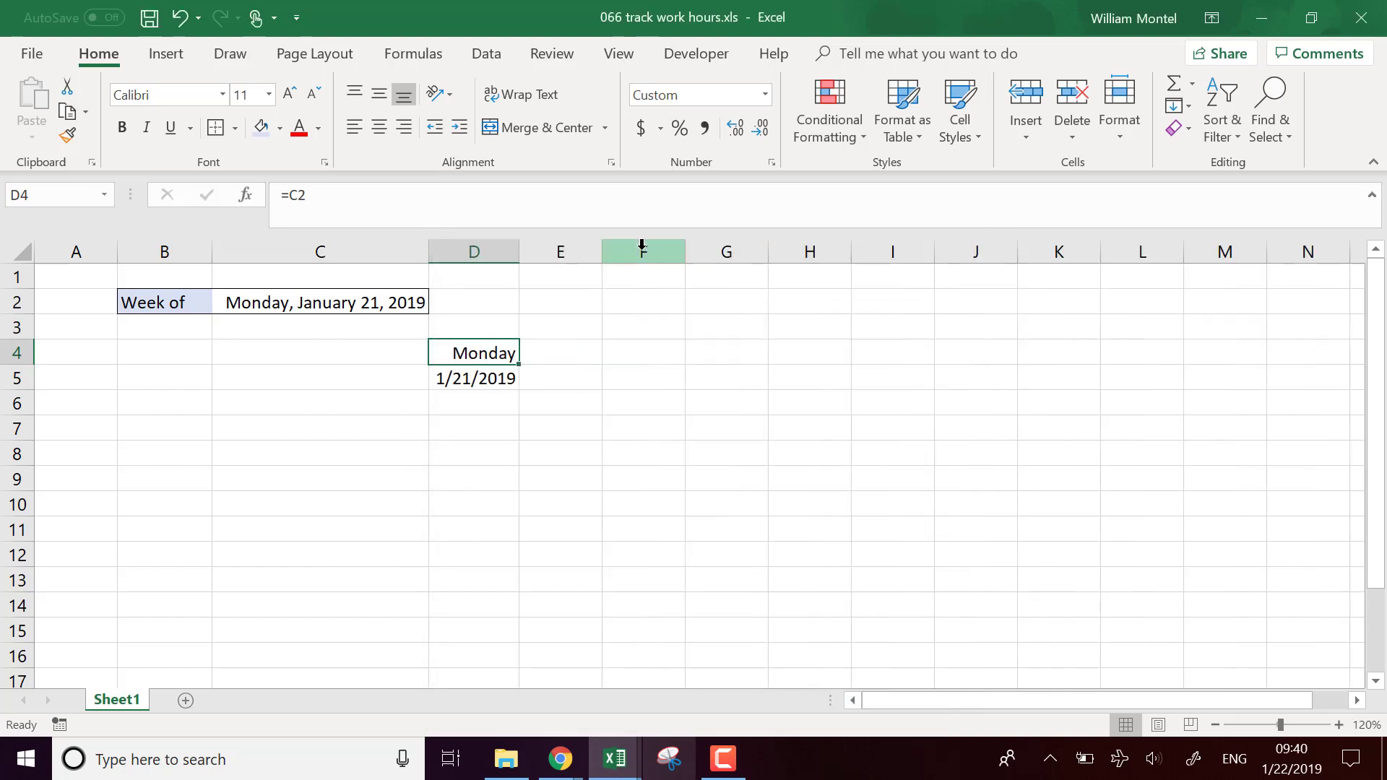
pyautogui.moveTo(519, 252); pyautogui.dragTo(536, 250)
# Step: Center the contents of column D
pyautogui.click(376, 127)
pyautogui.click(499, 245)
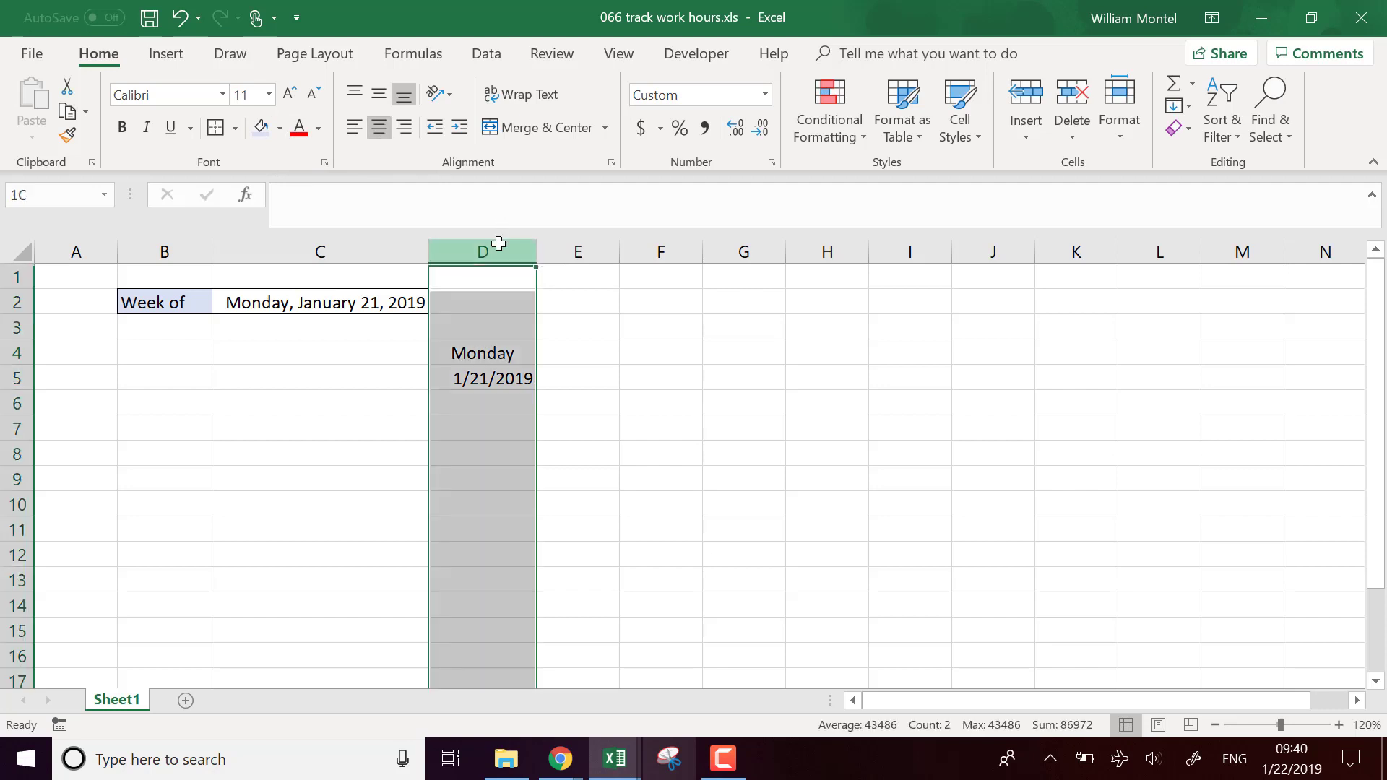
pyautogui.click(379, 127)
# Step: Enter =D4+1 in E4 and fill the day names across to Sunday in J4
pyautogui.click(573, 343)
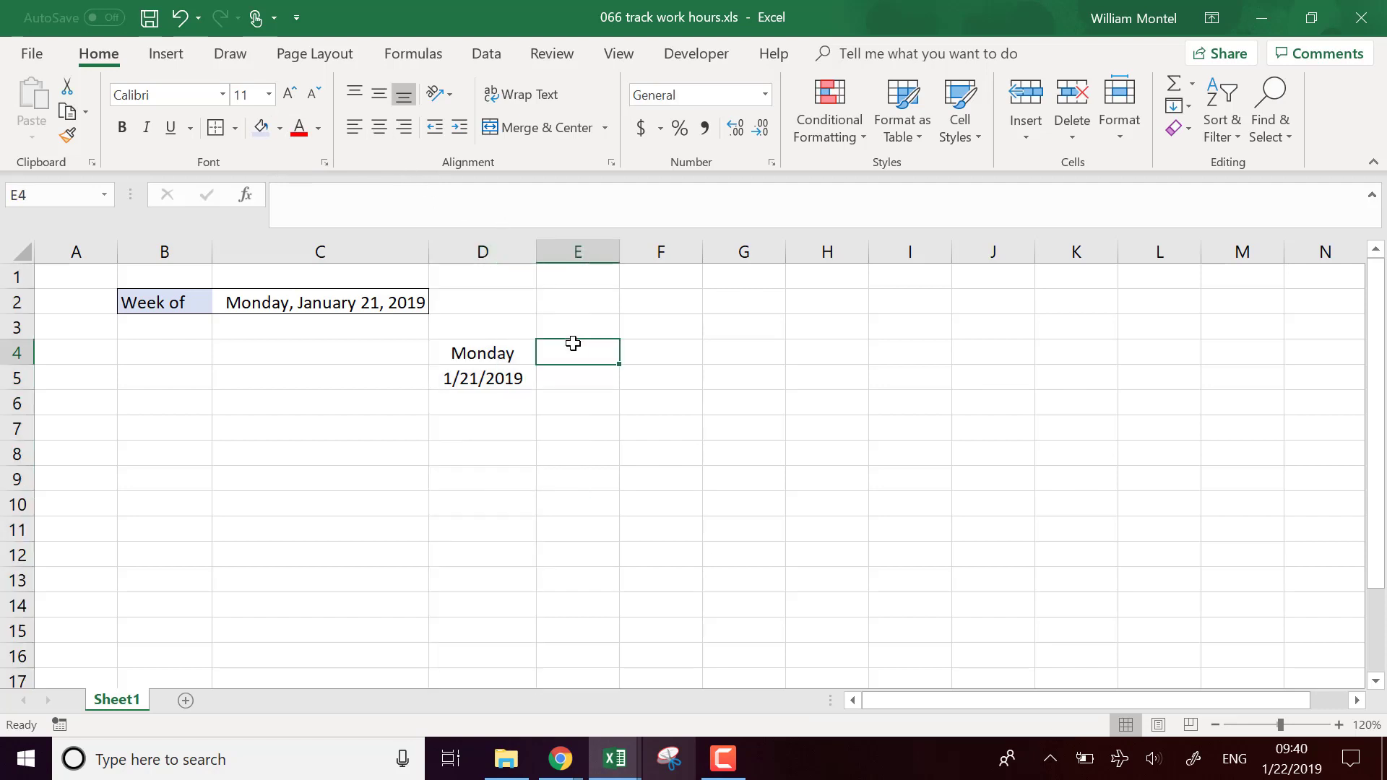
pyautogui.write('+')
pyautogui.press('Left')
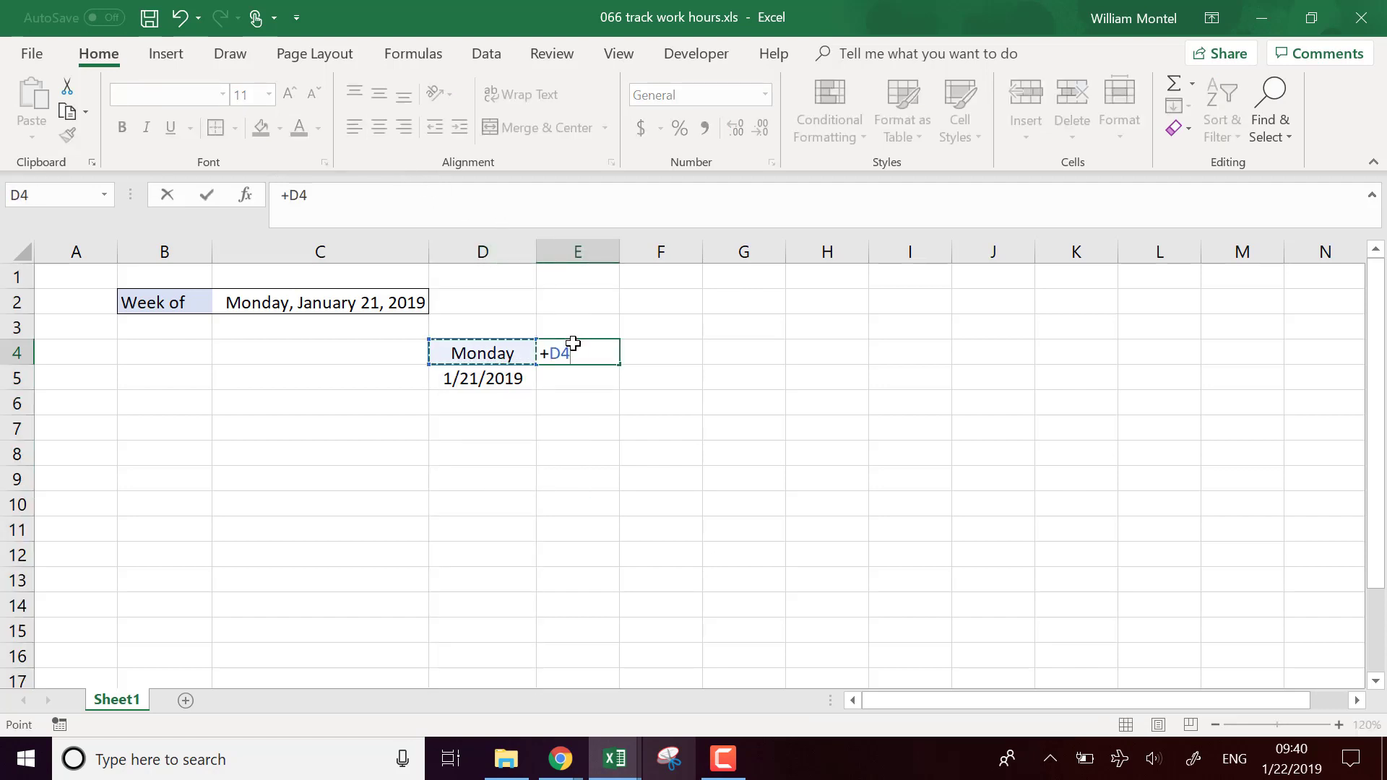
pyautogui.write('+1')
pyautogui.press('Return')
pyautogui.click(607, 359)
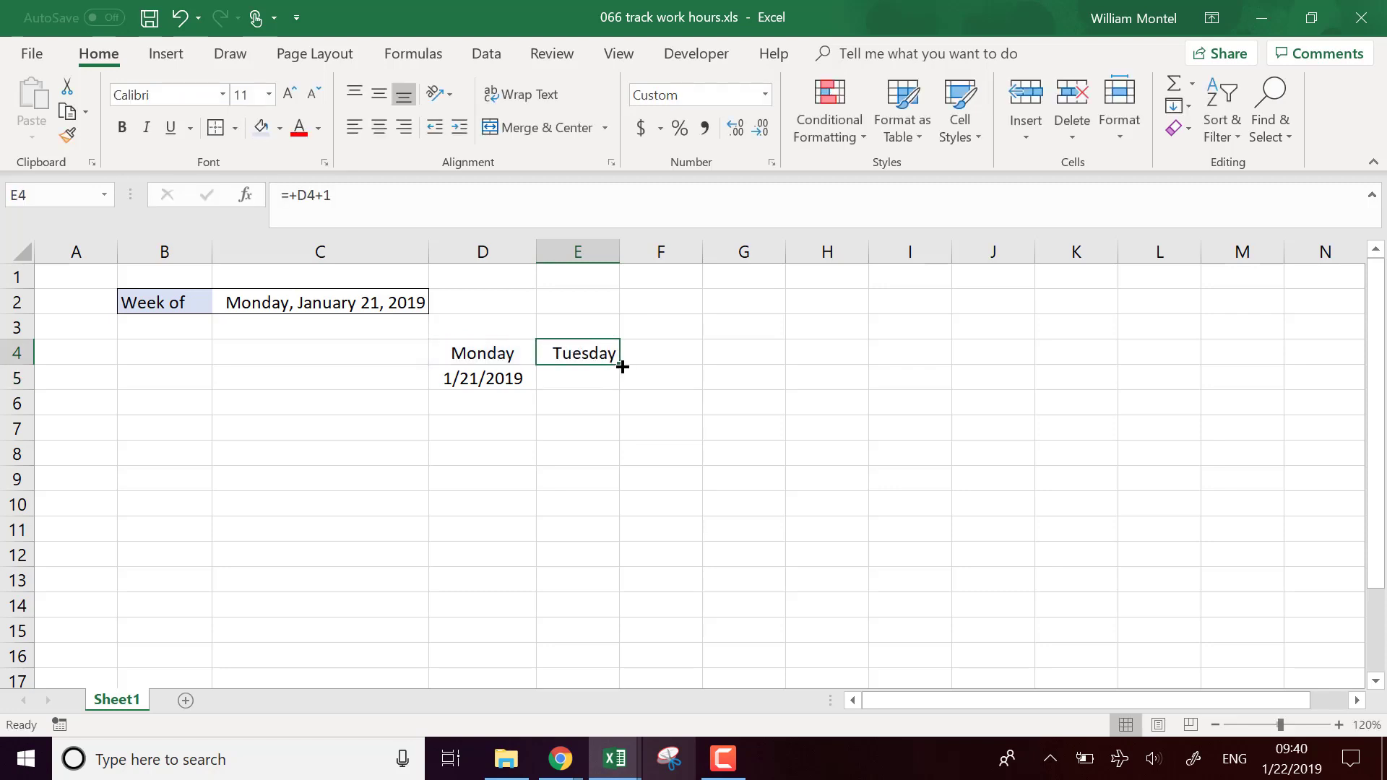
pyautogui.moveTo(623, 367); pyautogui.dragTo(997, 369)
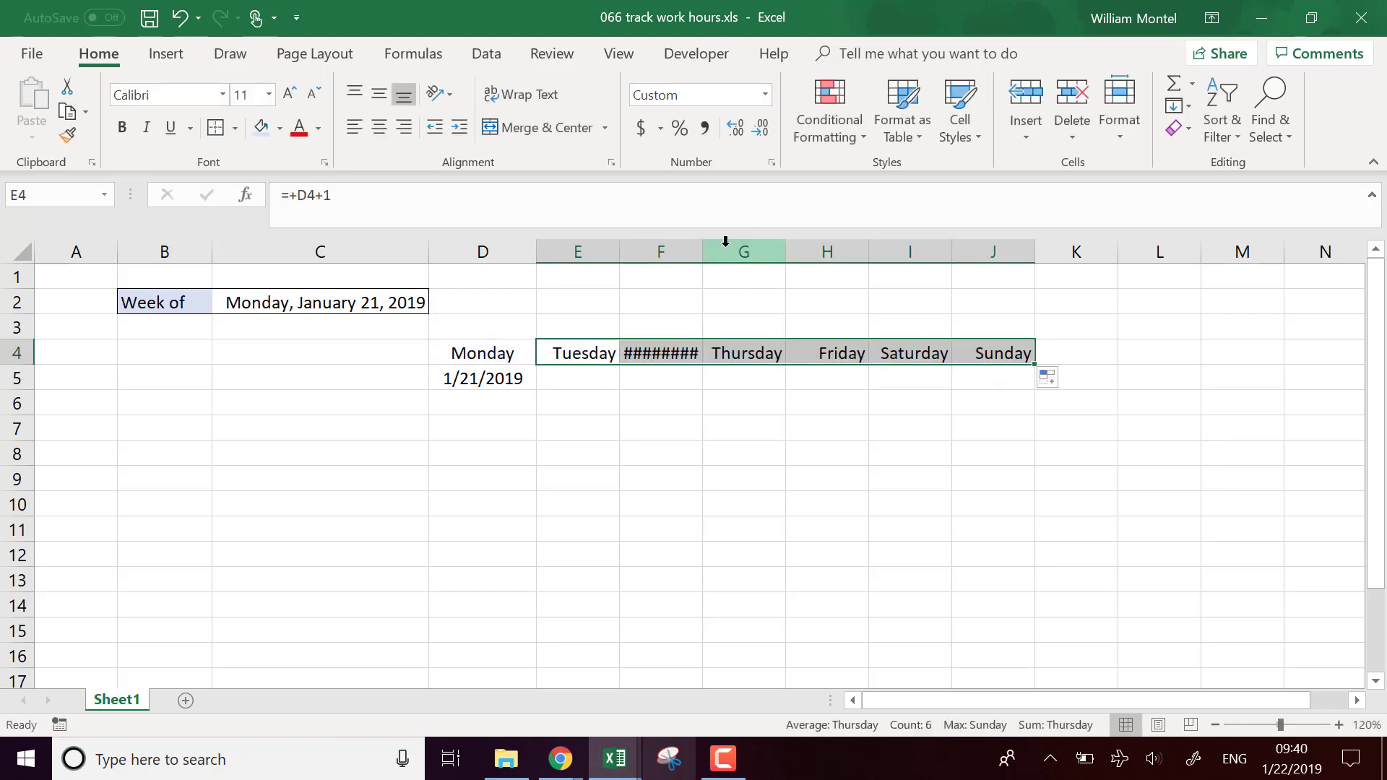
pyautogui.doubleClick(701, 251)
pyautogui.click(734, 477)
# Step: Fill dates 1/21/2019 to 1/27/2019 across D5:J5, then autofit and center columns D–J
pyautogui.click(612, 390)
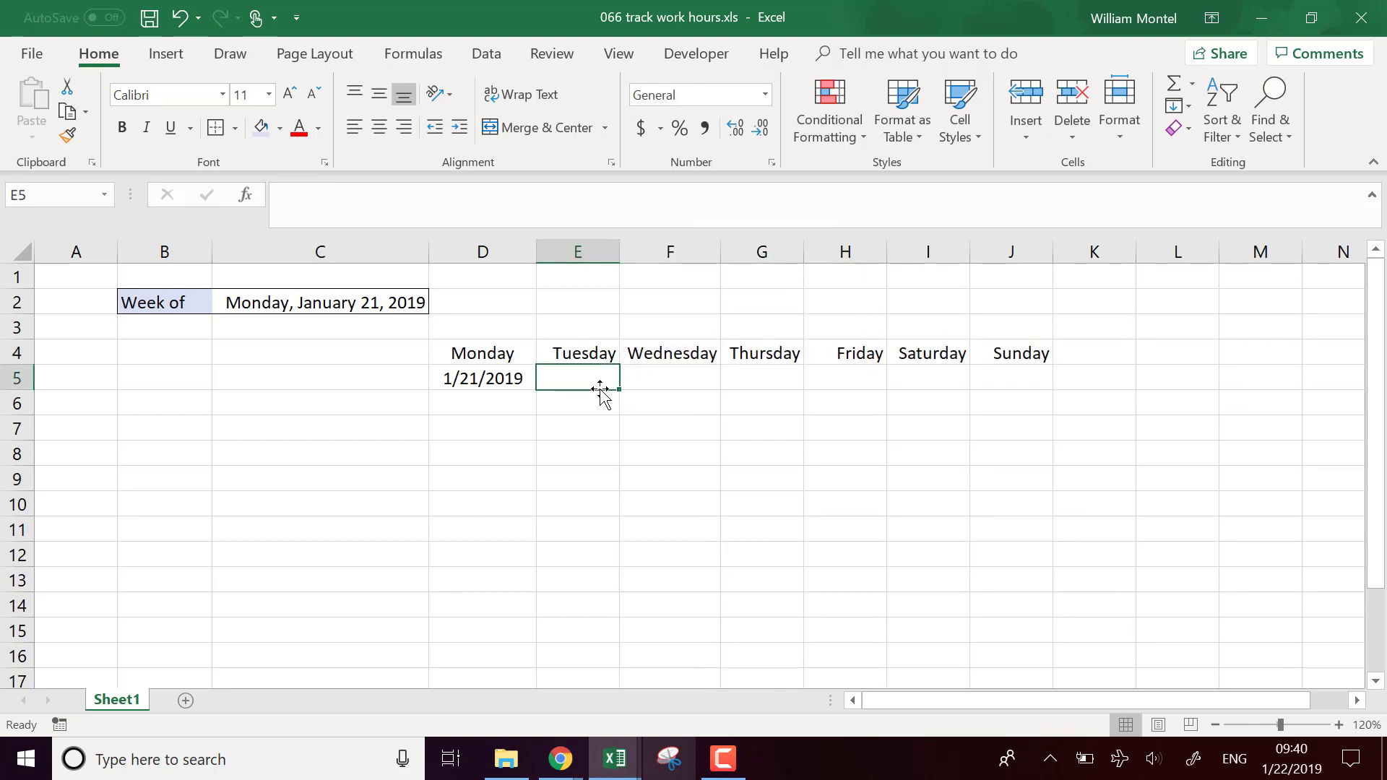
pyautogui.click(508, 383)
pyautogui.moveTo(537, 391); pyautogui.dragTo(1043, 380)
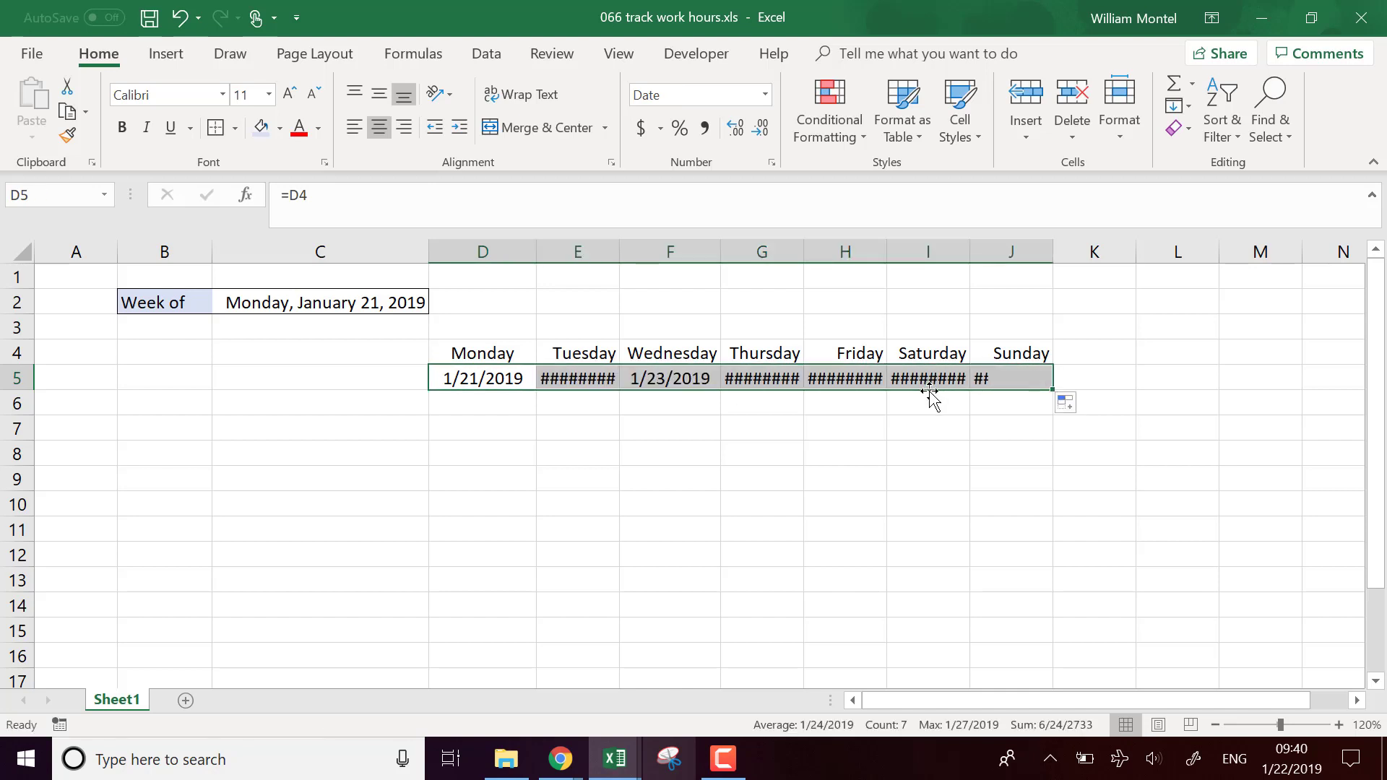
pyautogui.click(503, 247)
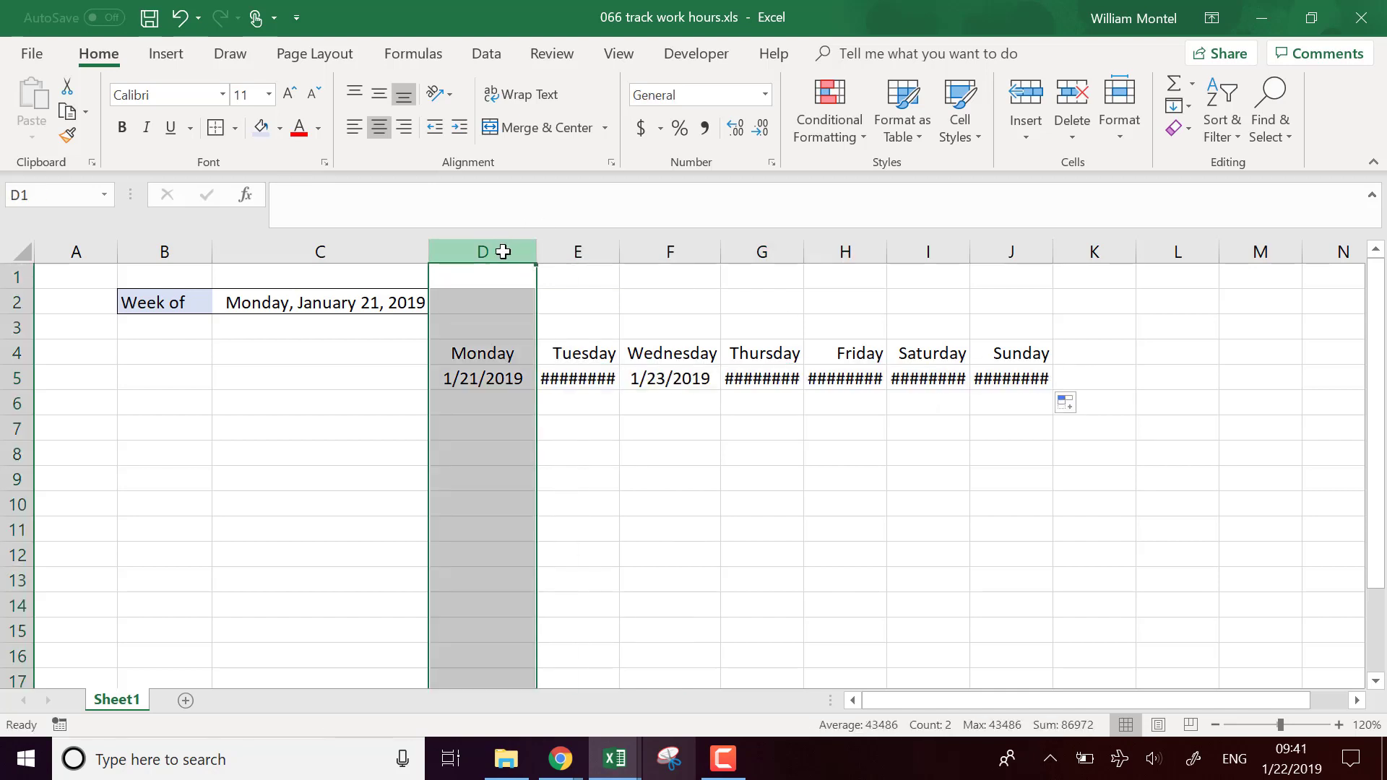
pyautogui.doubleClick(539, 246)
pyautogui.moveTo(998, 246); pyautogui.dragTo(477, 224)
pyautogui.doubleClick(518, 252)
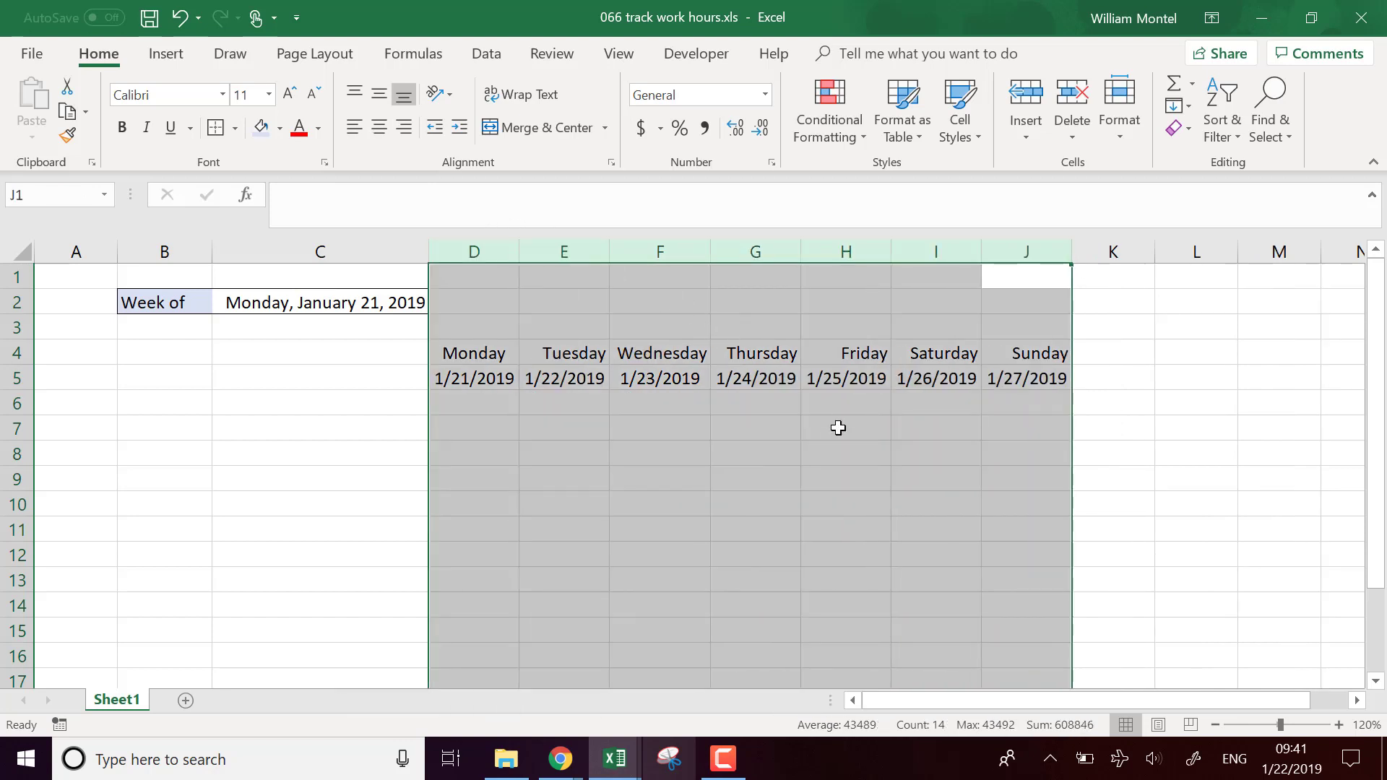
pyautogui.click(378, 127)
pyautogui.click(650, 443)
# Step: Check the formulas behind Sunday's and Monday's dates
pyautogui.click(1033, 388)
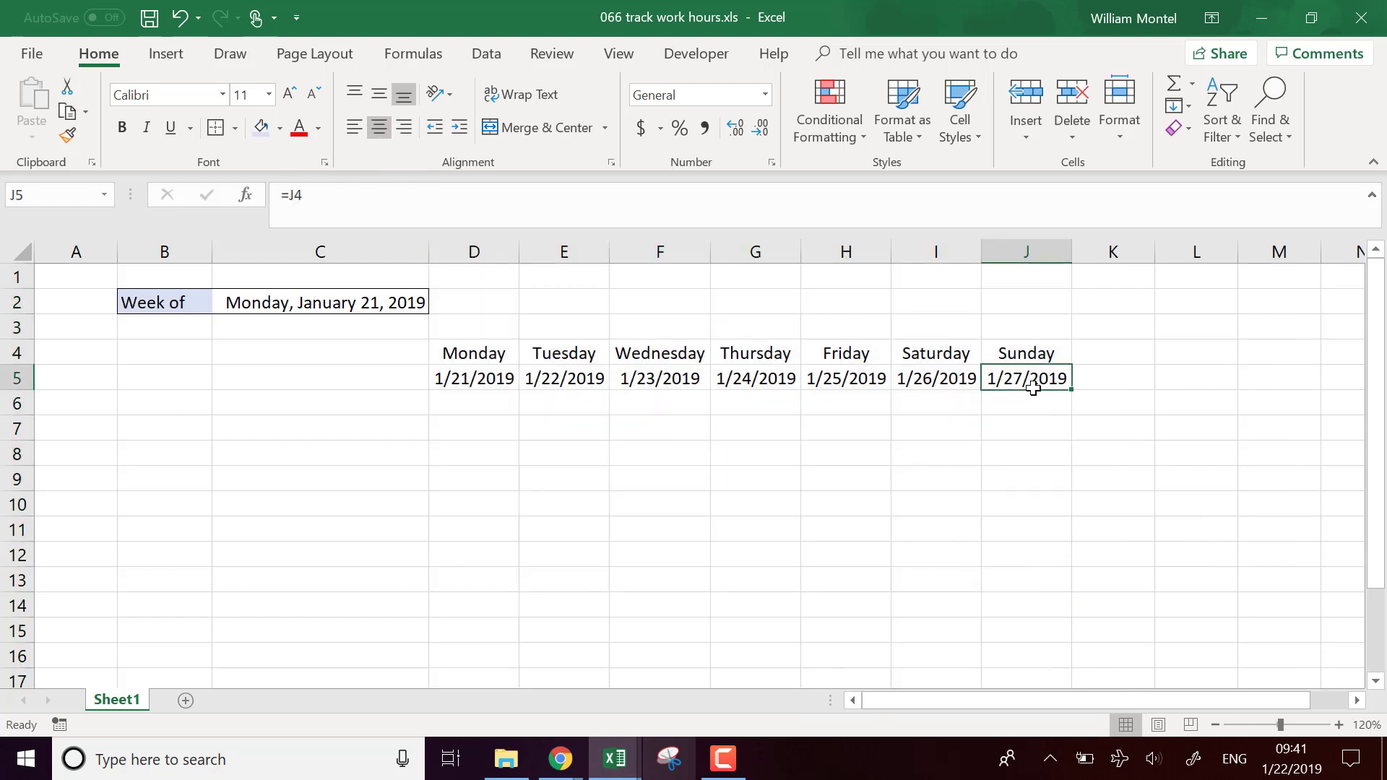
pyautogui.moveTo(1033, 387); pyautogui.dragTo(473, 379)
pyautogui.click(471, 352)
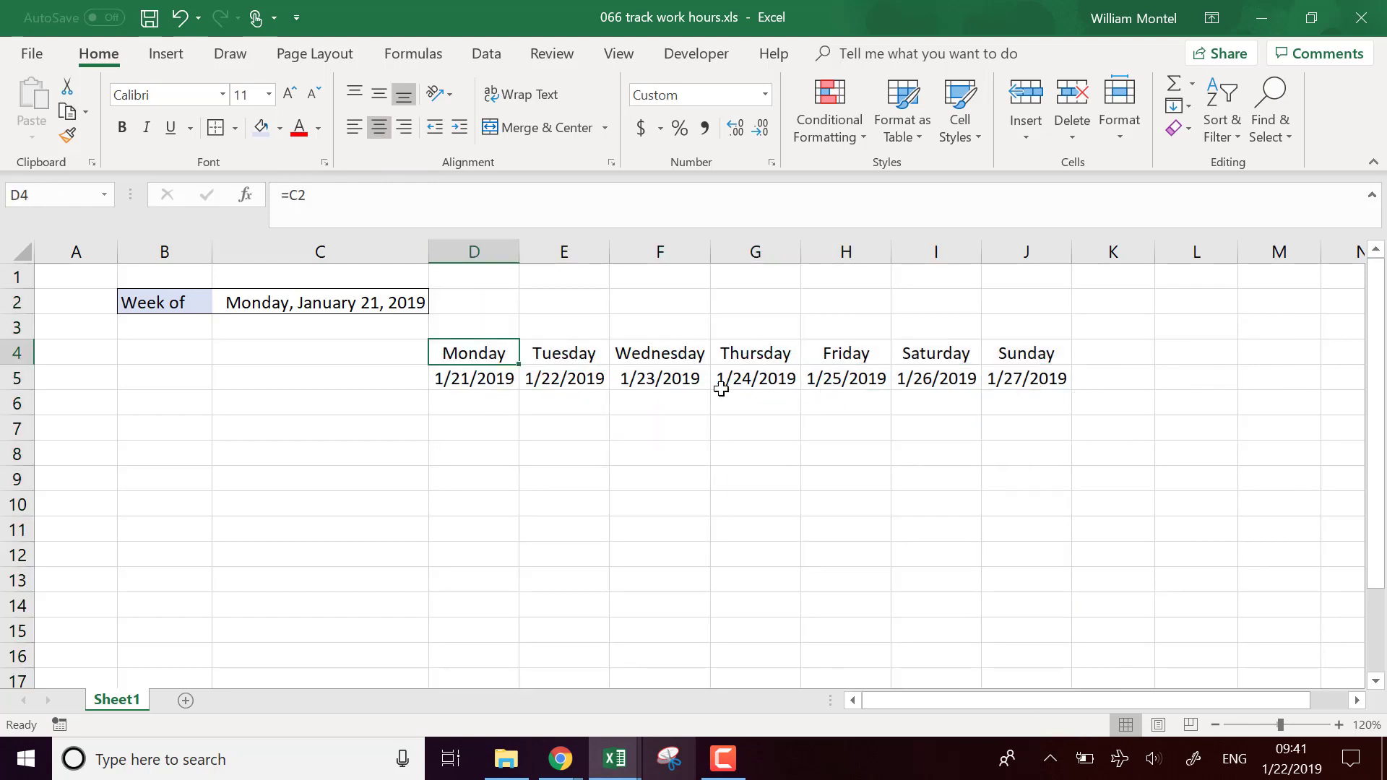
pyautogui.click(443, 419)
# Step: Enter the labels Morning, Start and End in C7:C9
pyautogui.click(318, 427)
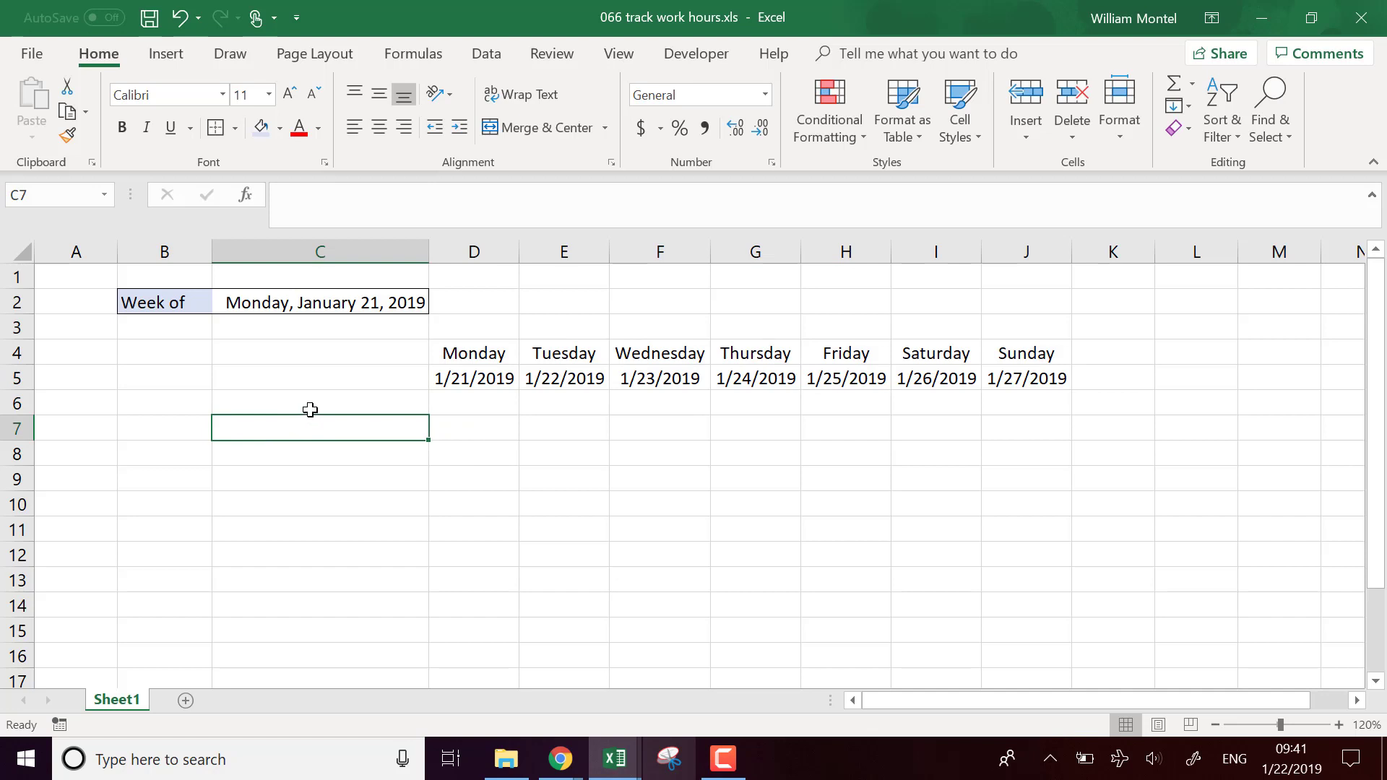
pyautogui.click(319, 406)
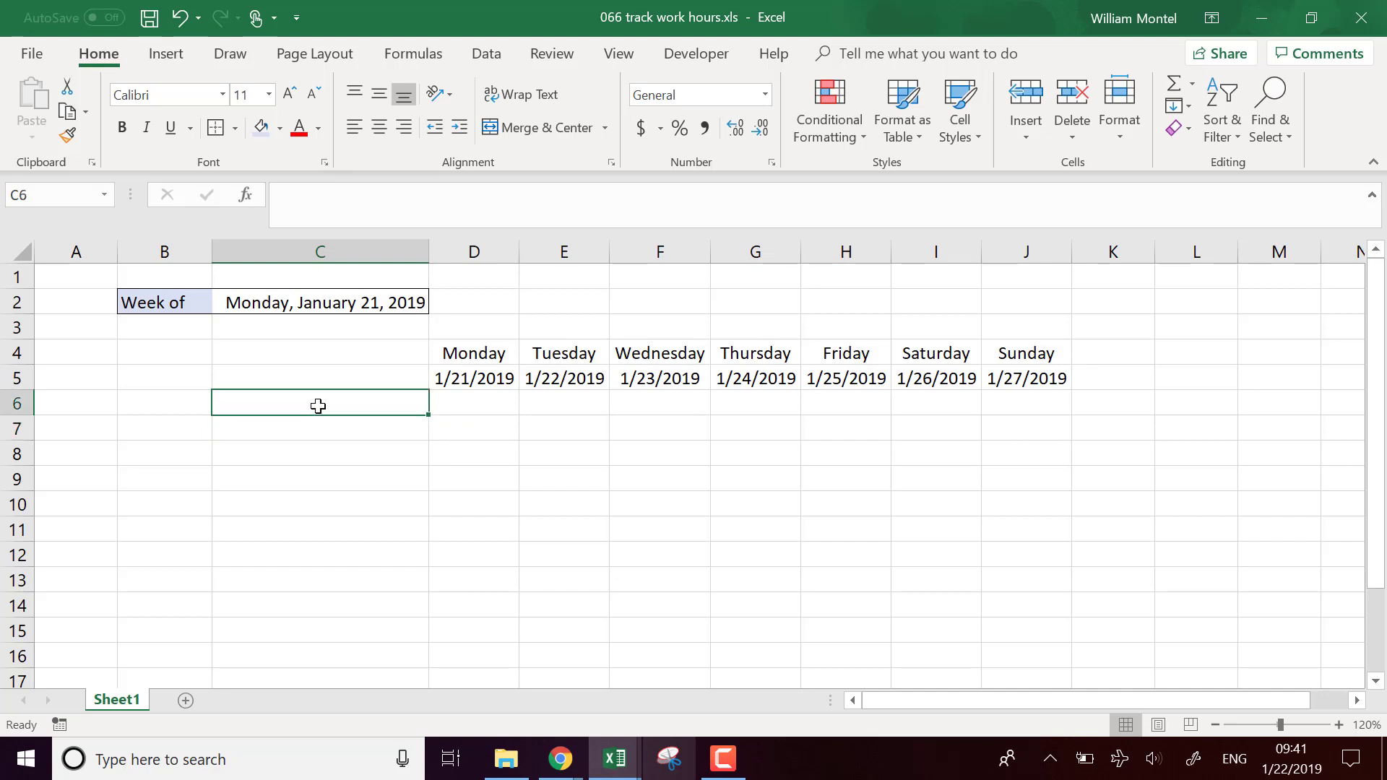
pyautogui.click(337, 428)
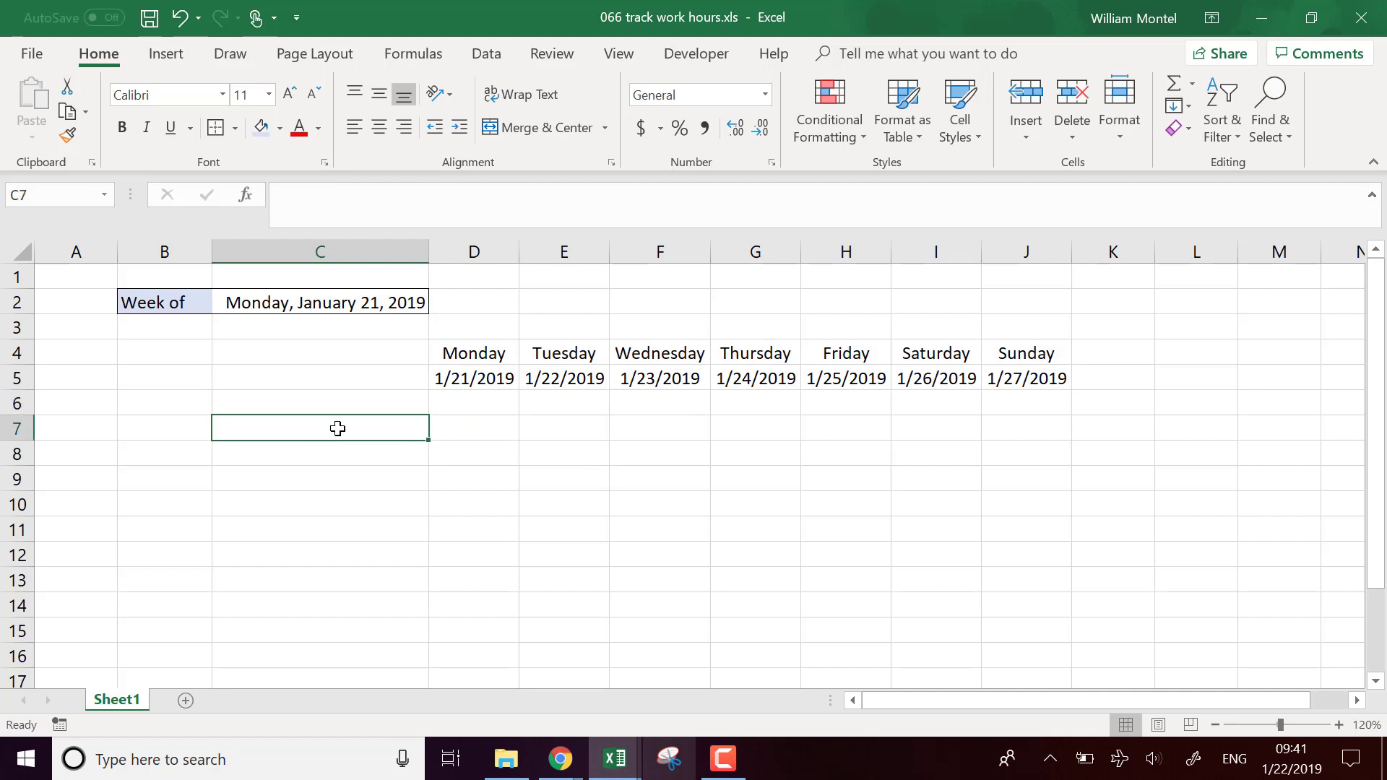
pyautogui.write('Morning')
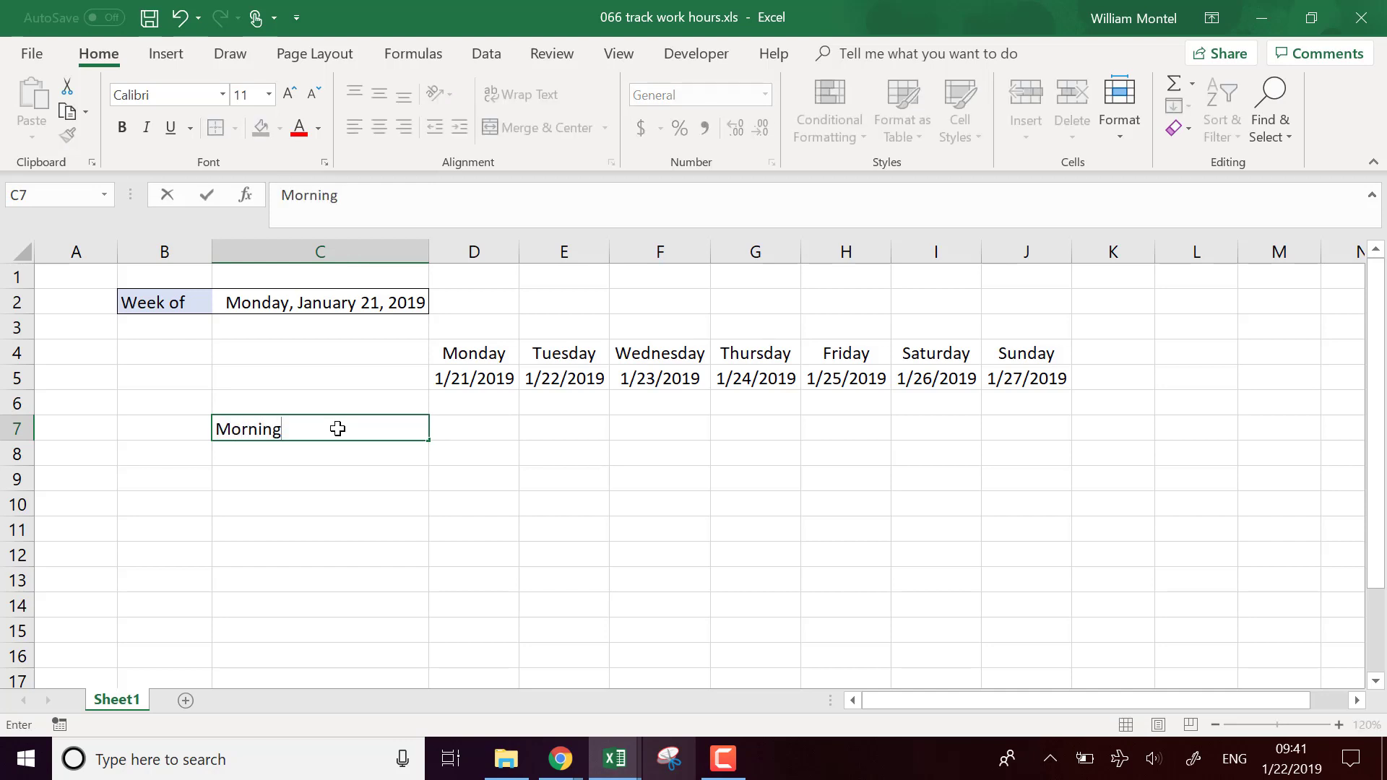
pyautogui.press('Return')
pyautogui.write('Start')
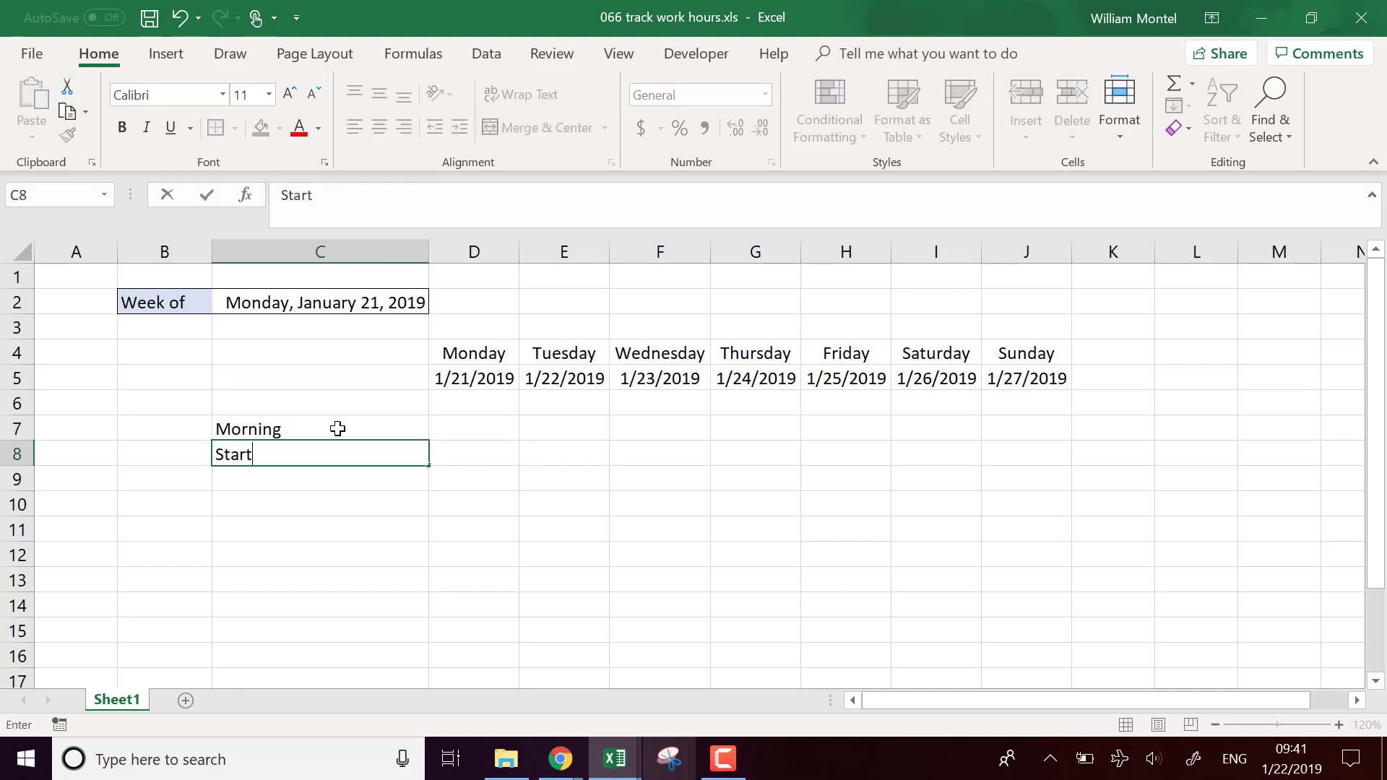
pyautogui.press('Return')
pyautogui.write('End')
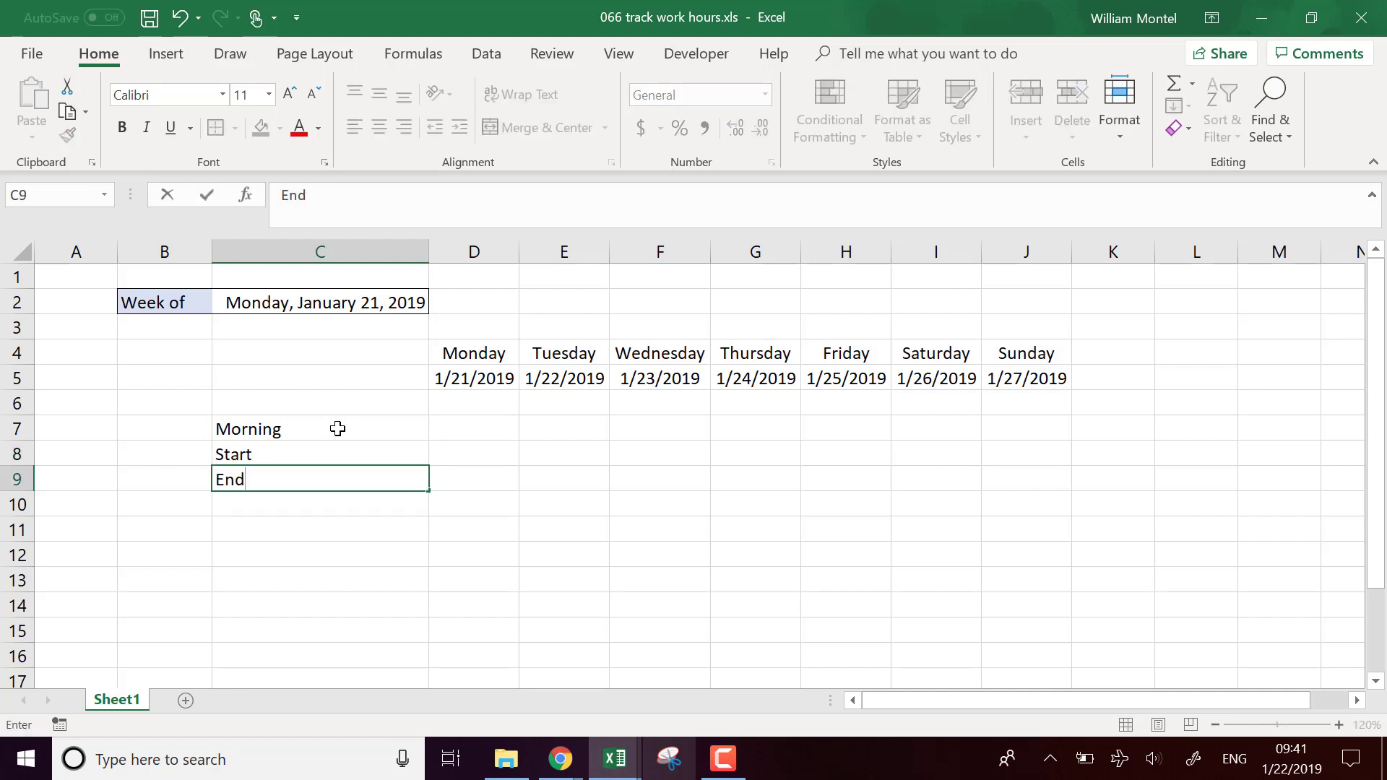
pyautogui.press('Return')
pyautogui.press('Return')
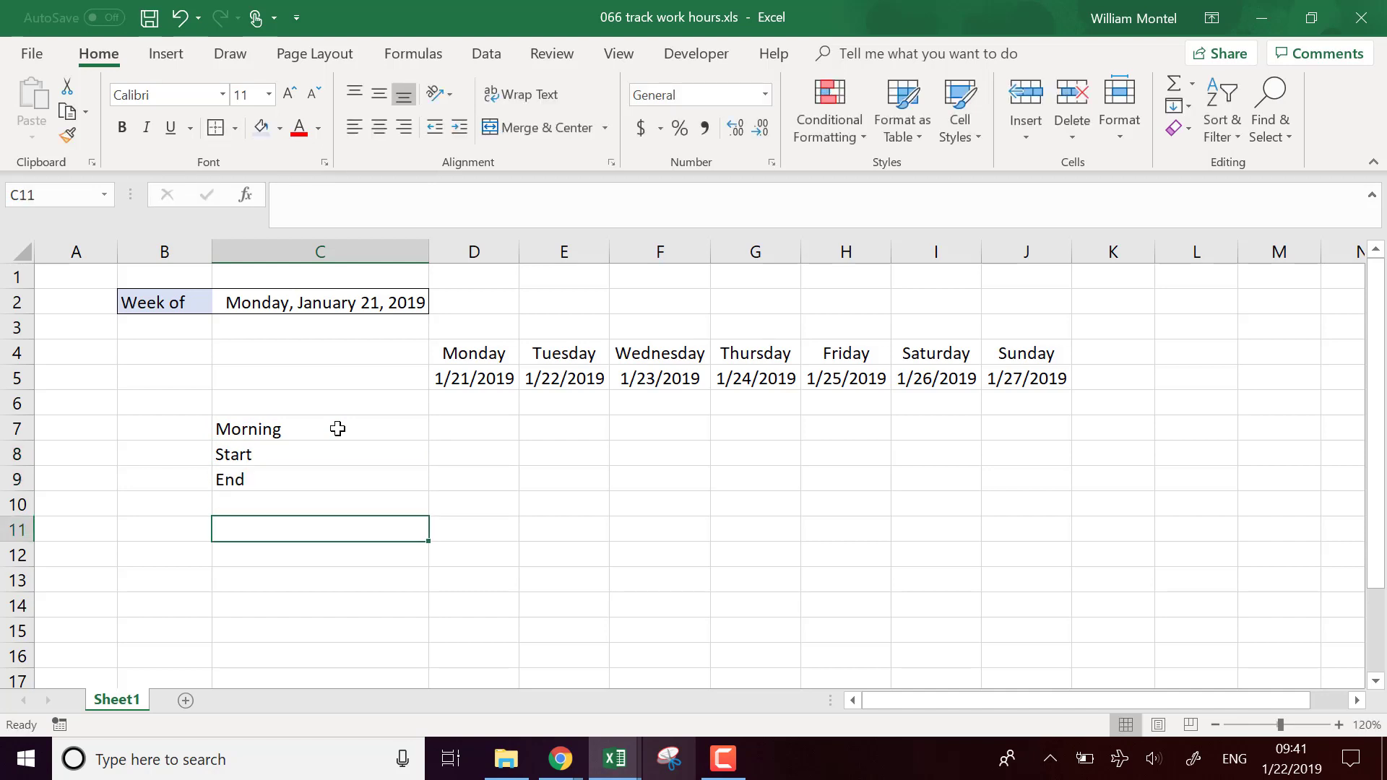
# Step: Enter the labels Afternoon, Start and End in C11:C13
pyautogui.write('Afternoon')
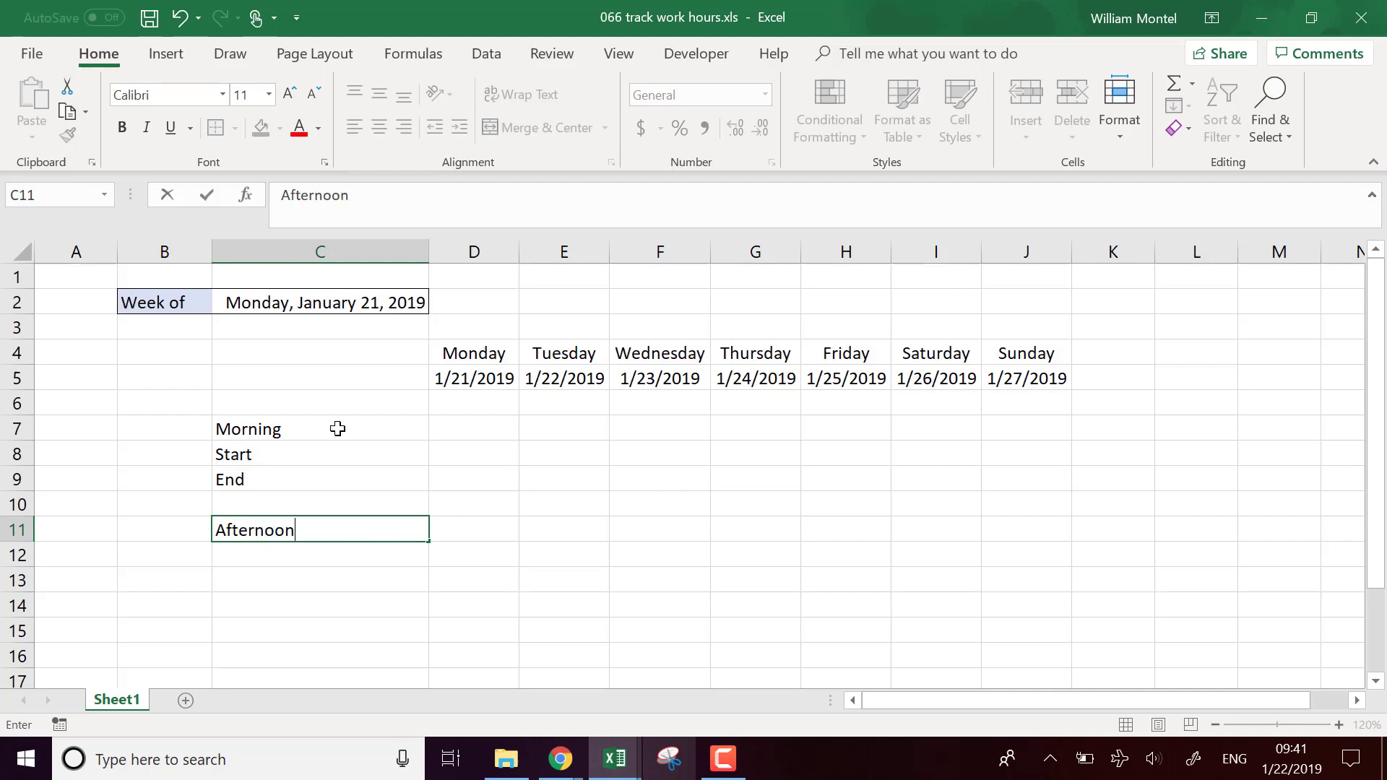
pyautogui.press('Return')
pyautogui.write('S')
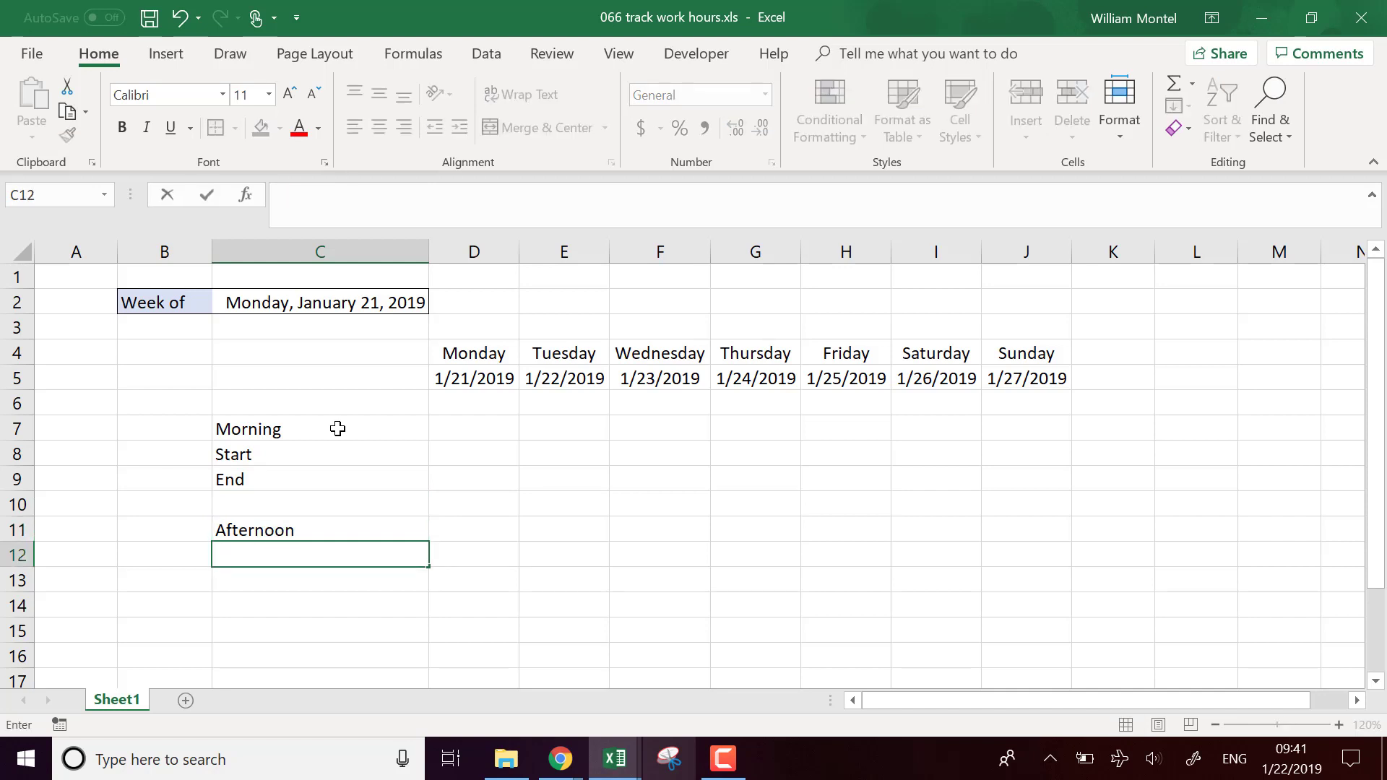
pyautogui.write('tart')
pyautogui.press('Return')
pyautogui.write('End')
pyautogui.press('Return')
pyautogui.click(337, 429)
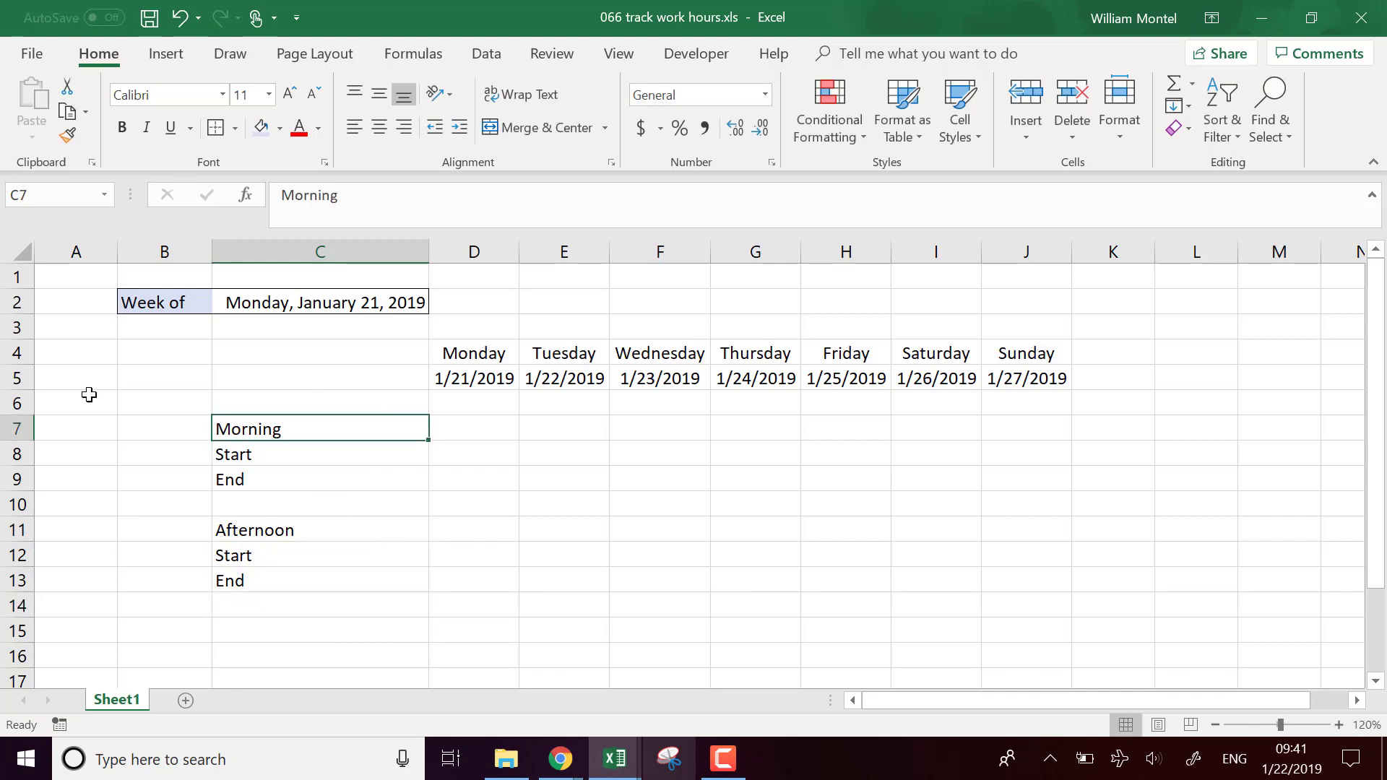
# Step: Delete the empty row 6 above Morning
pyautogui.click(16, 401)
pyautogui.rightClick(16, 400)
pyautogui.click(100, 583)
pyautogui.click(674, 455)
# Step: Put outside borders around C7:J8 and C11:J12
pyautogui.click(498, 426)
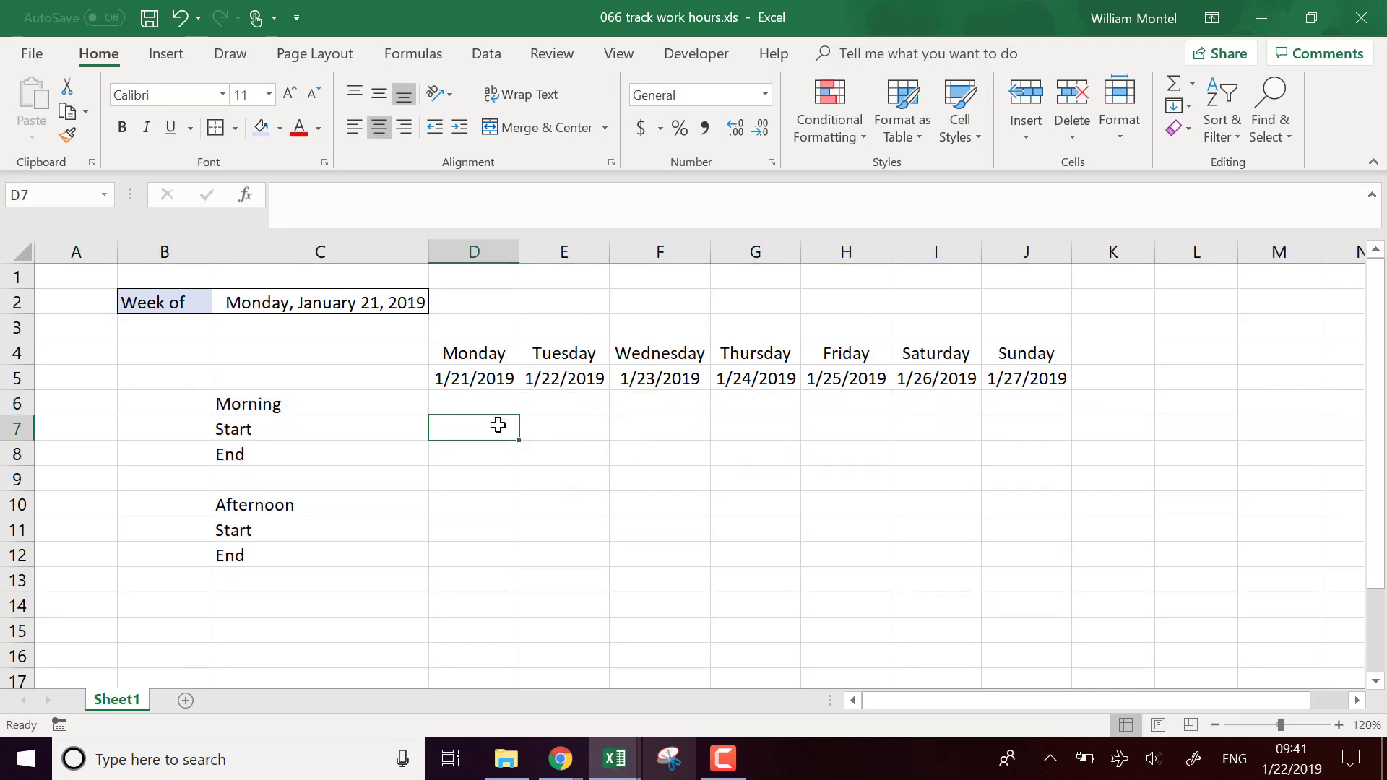
pyautogui.click(597, 509)
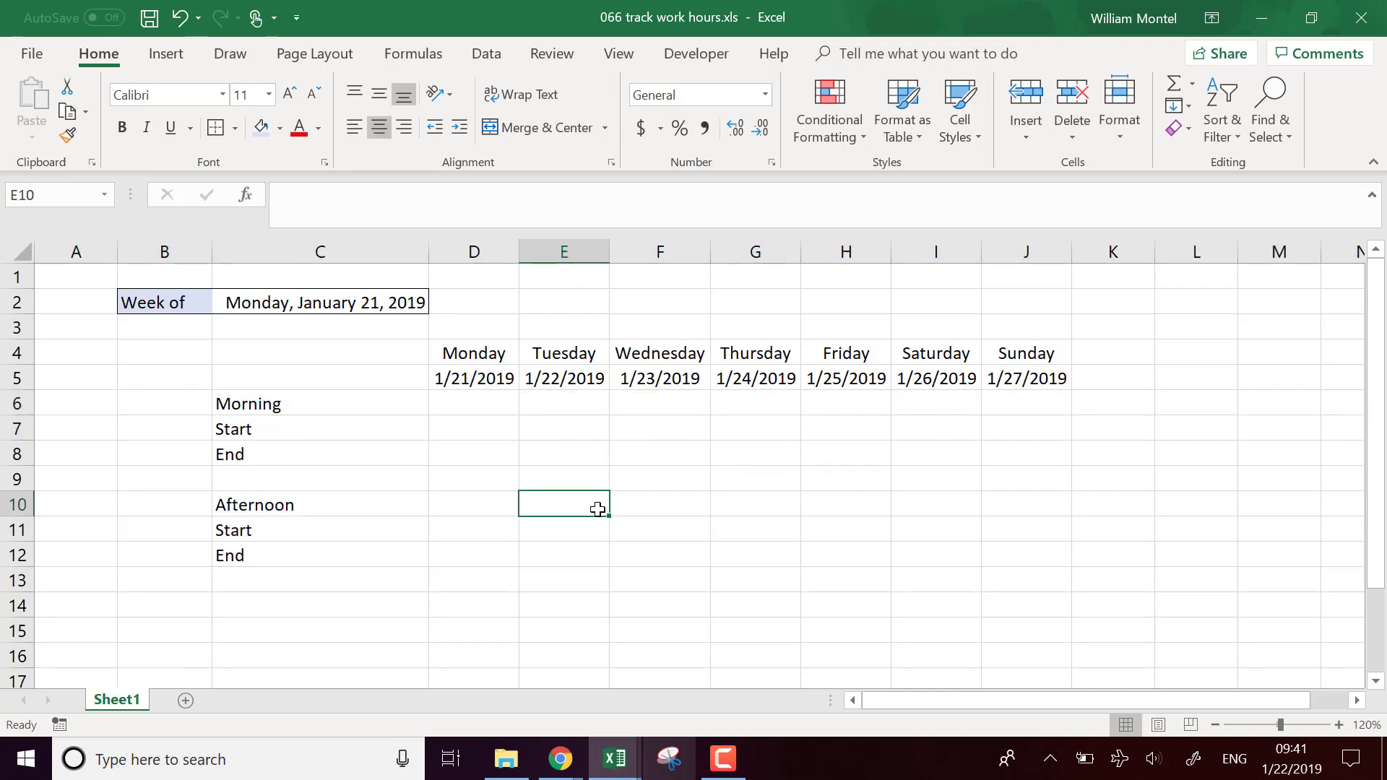
pyautogui.moveTo(254, 430); pyautogui.dragTo(1033, 441)
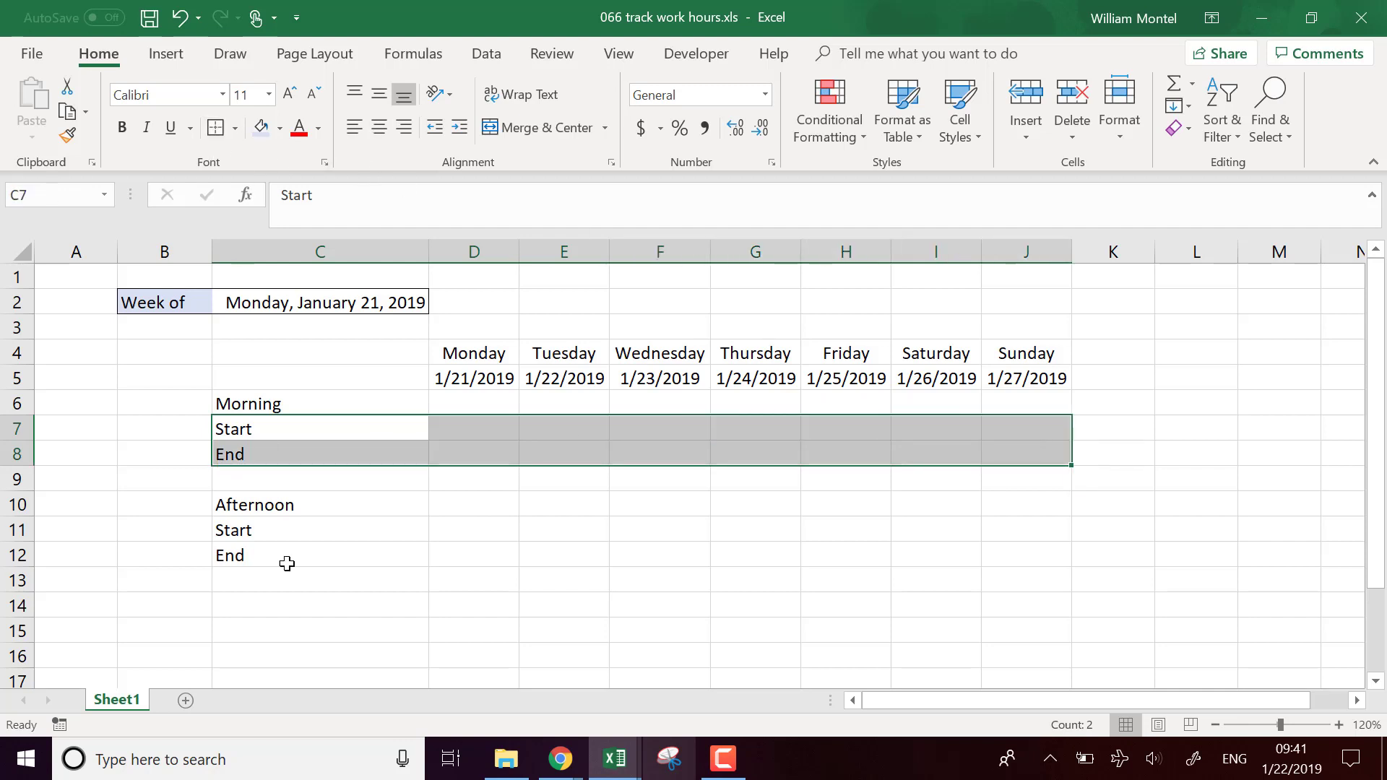
pyautogui.moveTo(307, 535); pyautogui.dragTo(1004, 543)
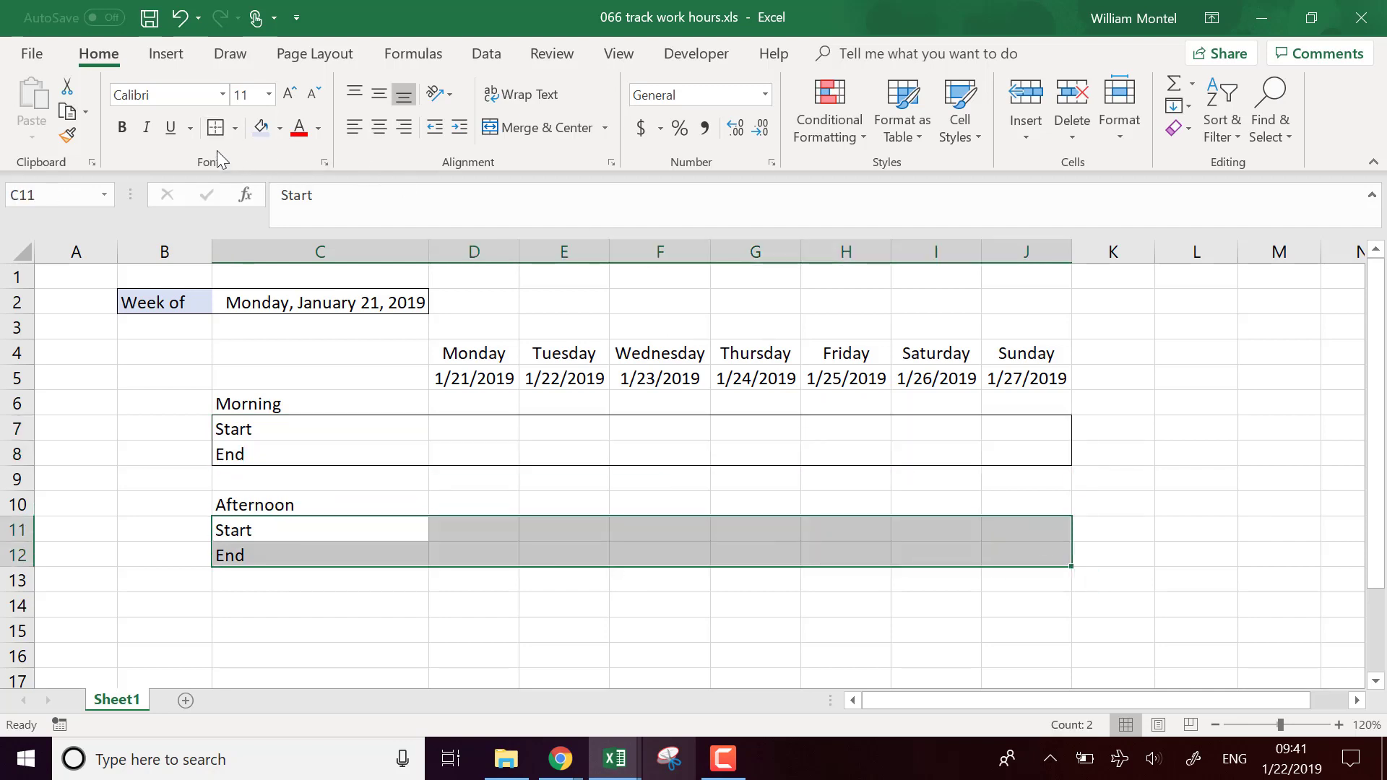
pyautogui.click(535, 448)
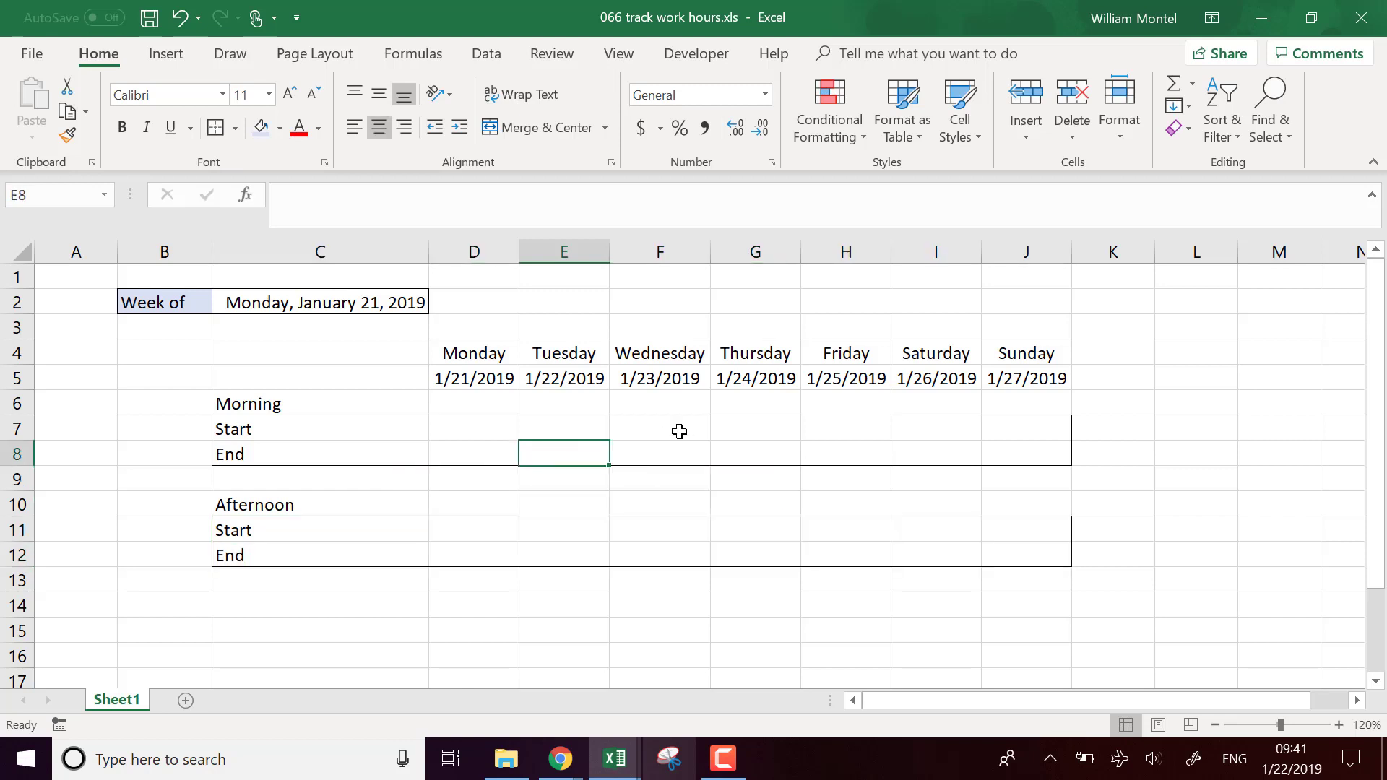
# Step: Enter Monday's morning times: 8:00 in D7 and 12:00 in D8
pyautogui.click(481, 428)
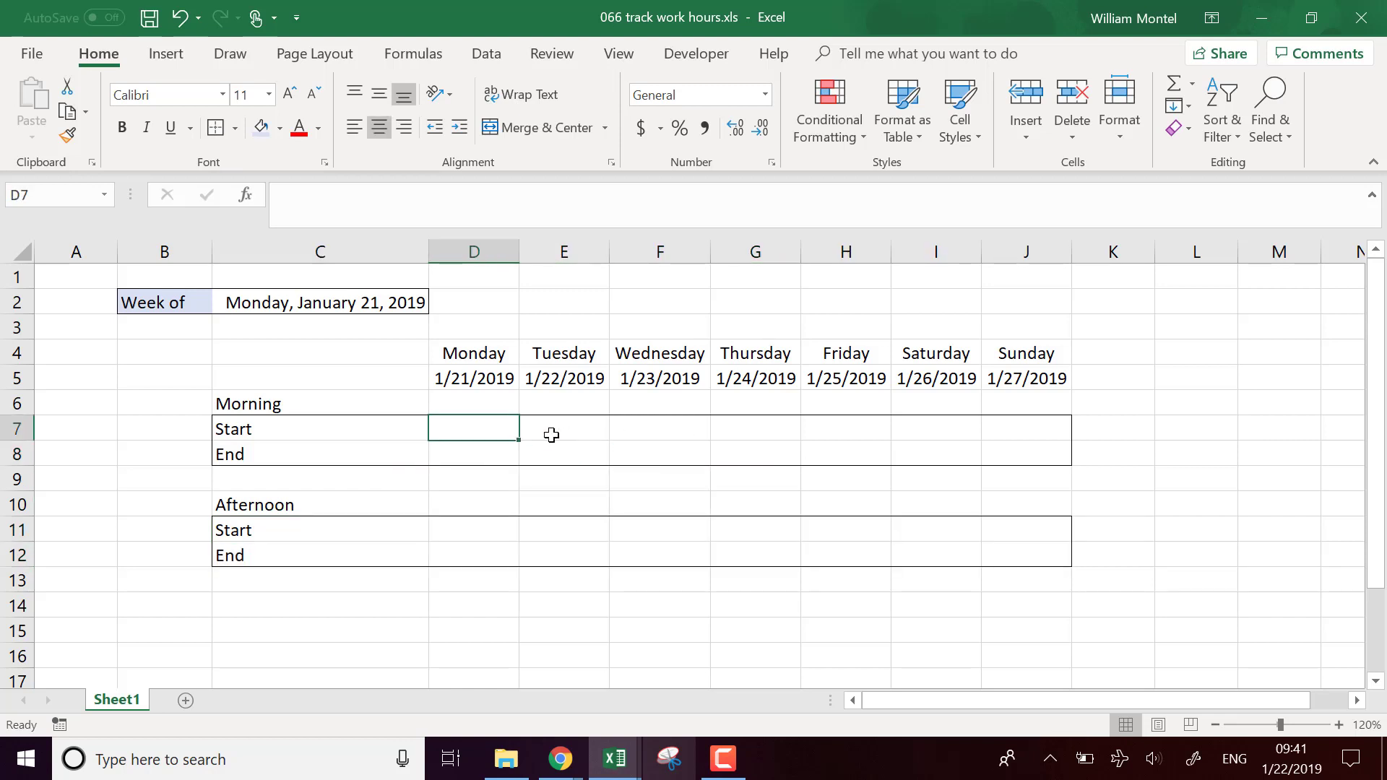
pyautogui.write('8:00')
pyautogui.press('Return')
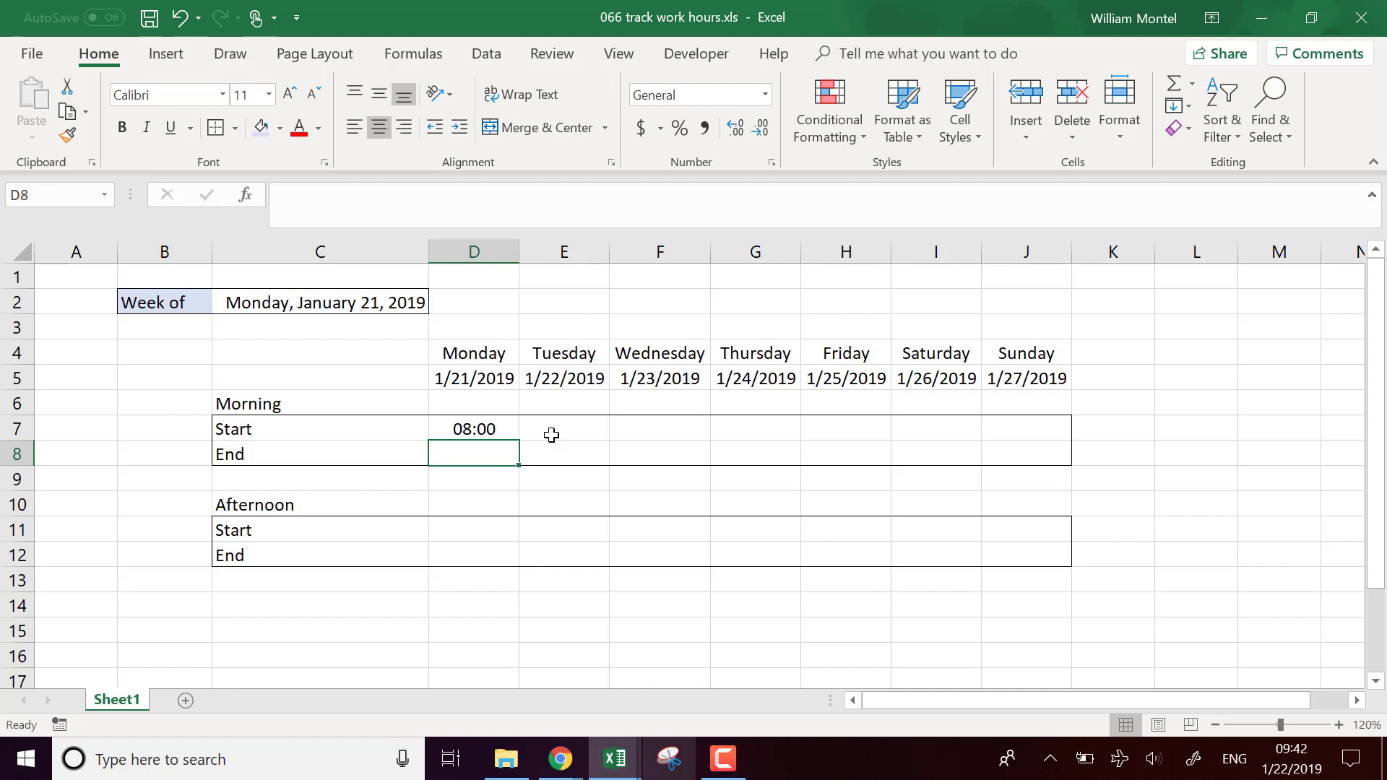
pyautogui.write('08')
pyautogui.press('BackSpace')
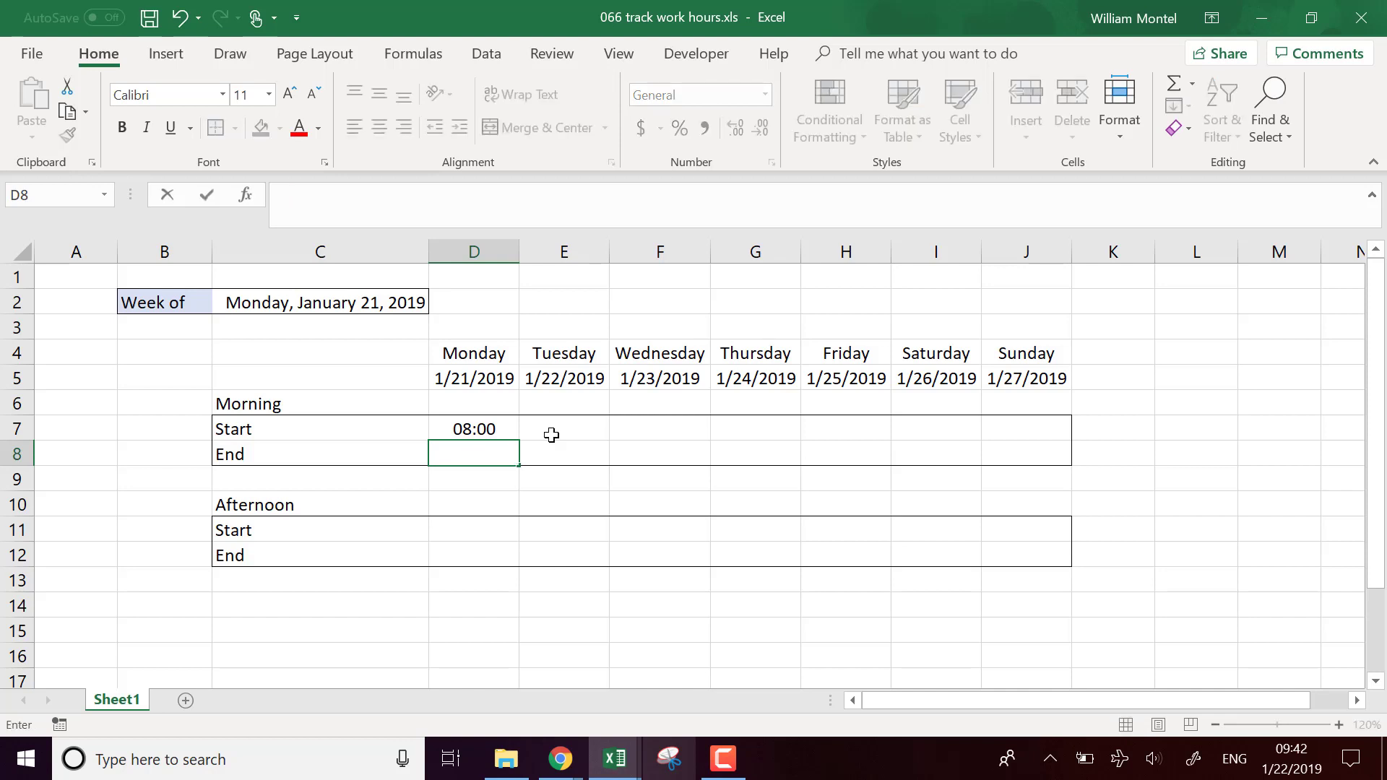
pyautogui.write('12/00')
pyautogui.press('BackSpace')
pyautogui.press('BackSpace')
pyautogui.press('BackSpace')
pyautogui.write(':00')
pyautogui.press('Return')
# Step: Enter Monday's afternoon times: 13:00 in D11 and 18:00 in D12
pyautogui.click(502, 536)
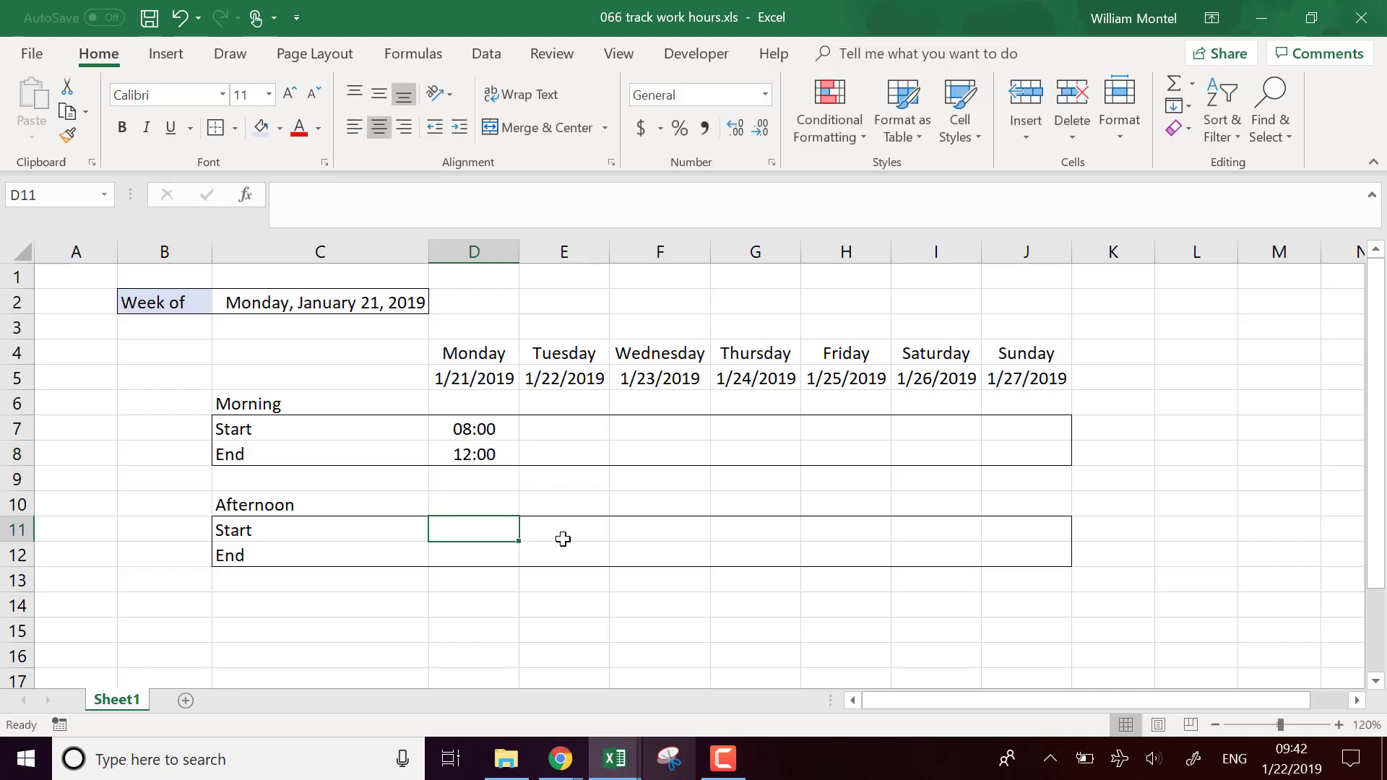
pyautogui.write('13/0')
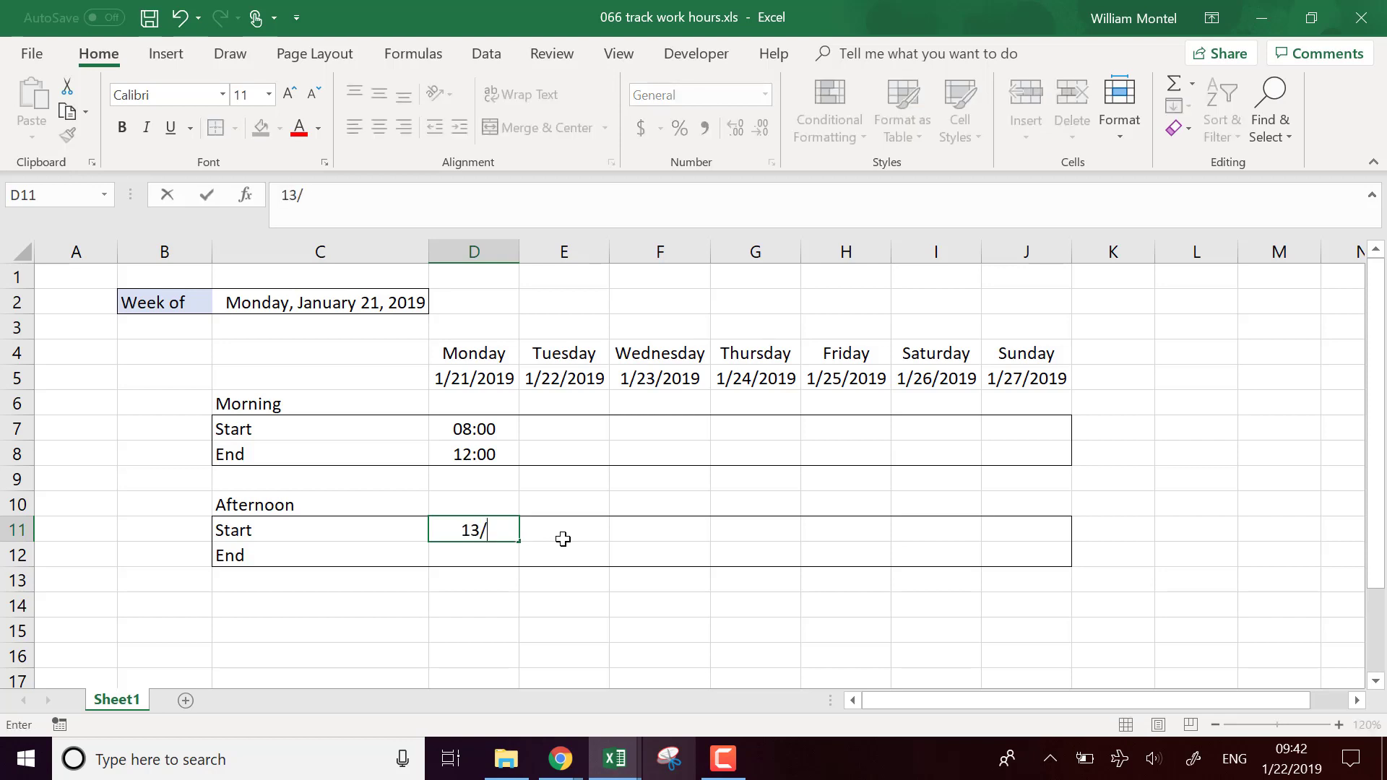
pyautogui.press('BackSpace')
pyautogui.press('BackSpace')
pyautogui.write(':00')
pyautogui.press('Return')
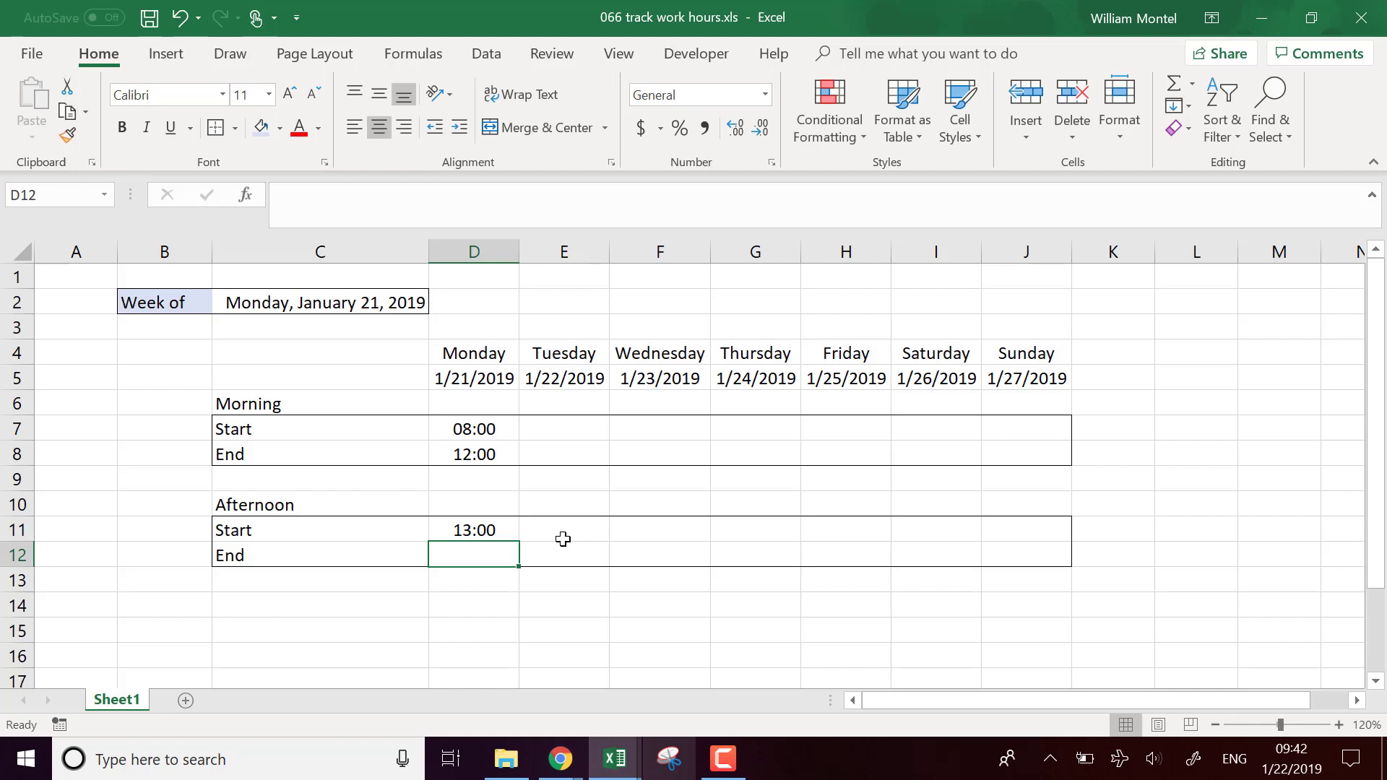
pyautogui.write('18')
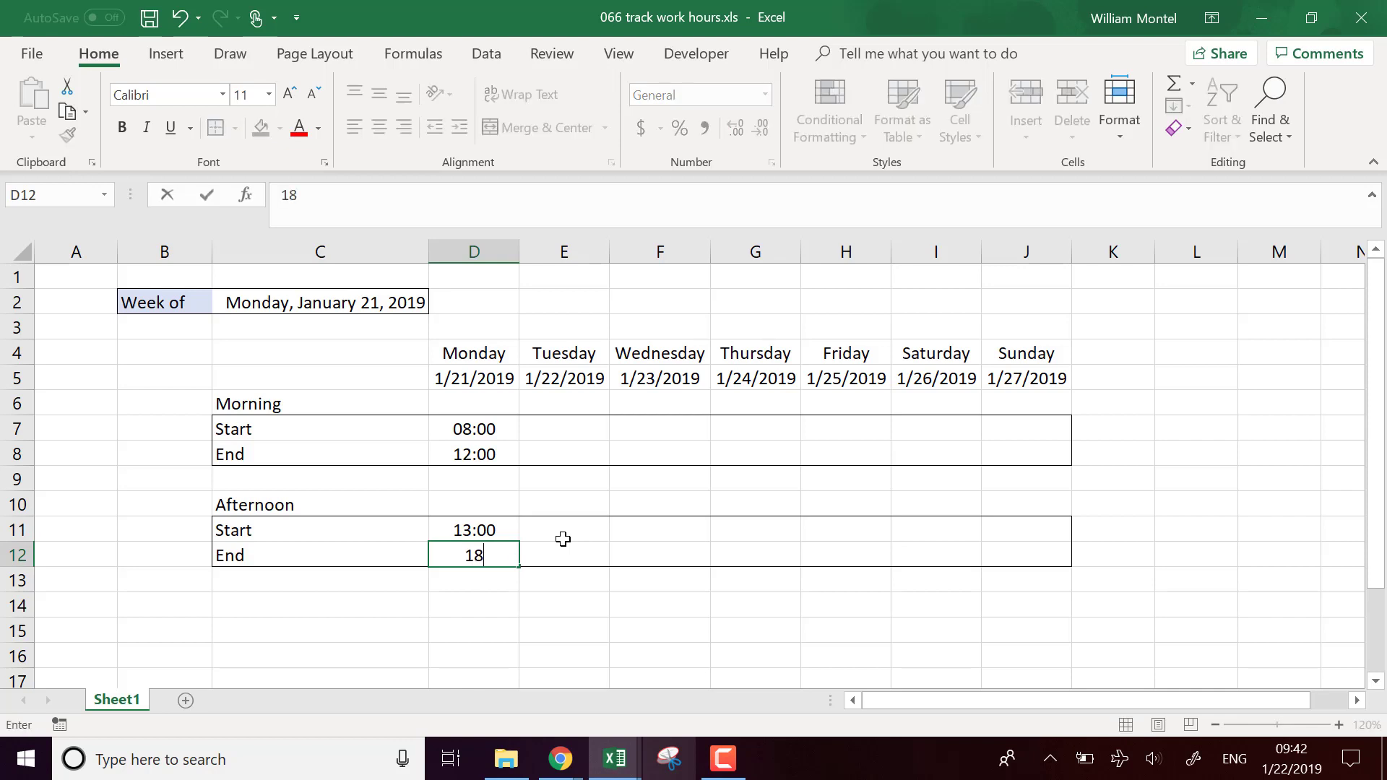
pyautogui.write(':00')
pyautogui.press('Return')
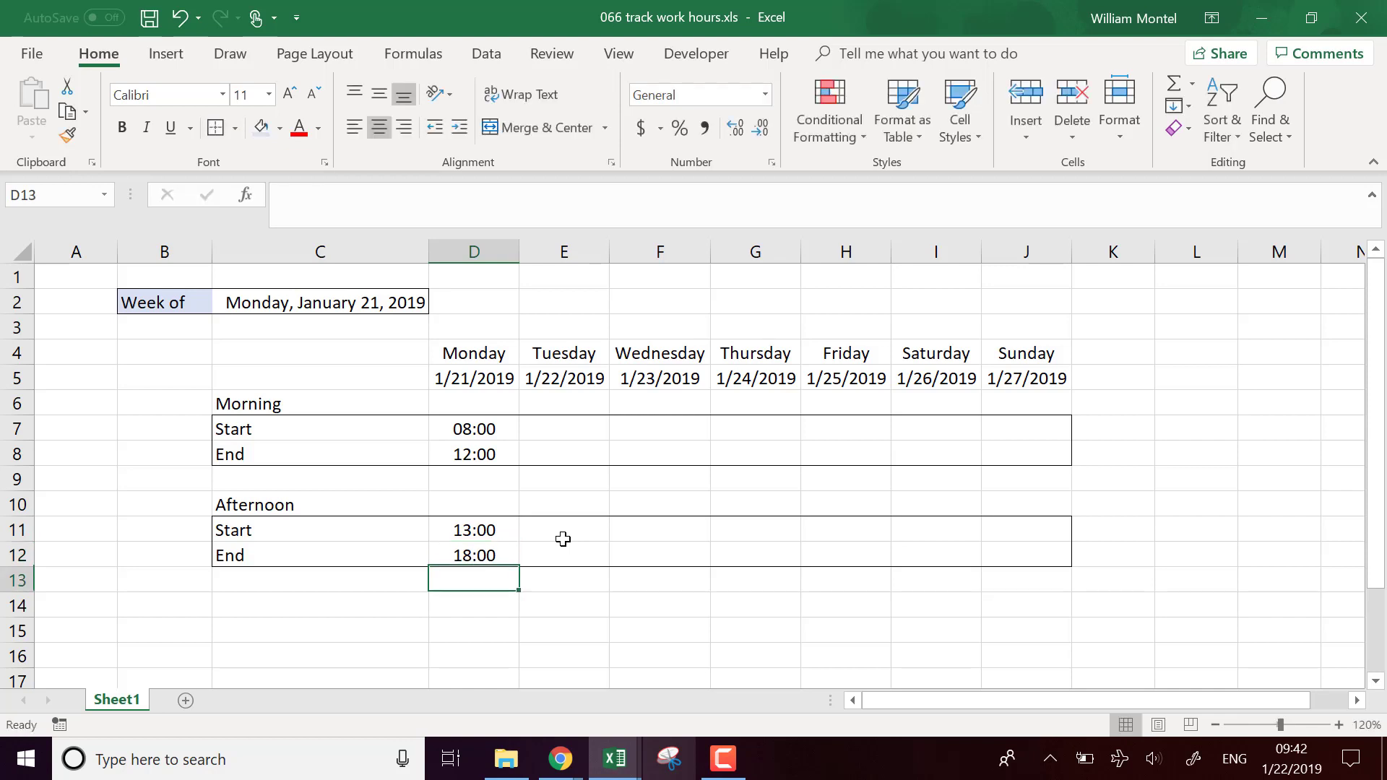
pyautogui.scroll(-1, 433, 543)
# Step: Label C14 'Daily hours'
pyautogui.click(349, 531)
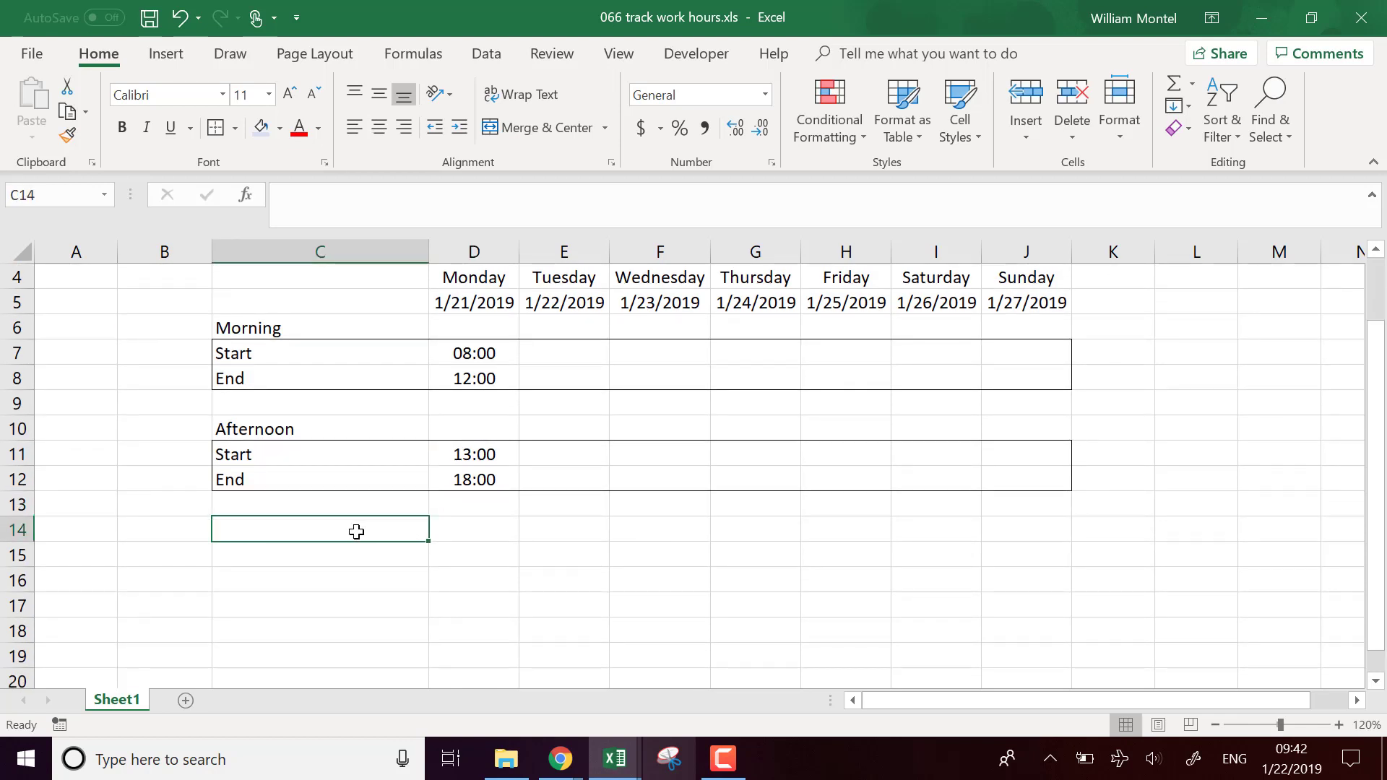
pyautogui.write('Daily')
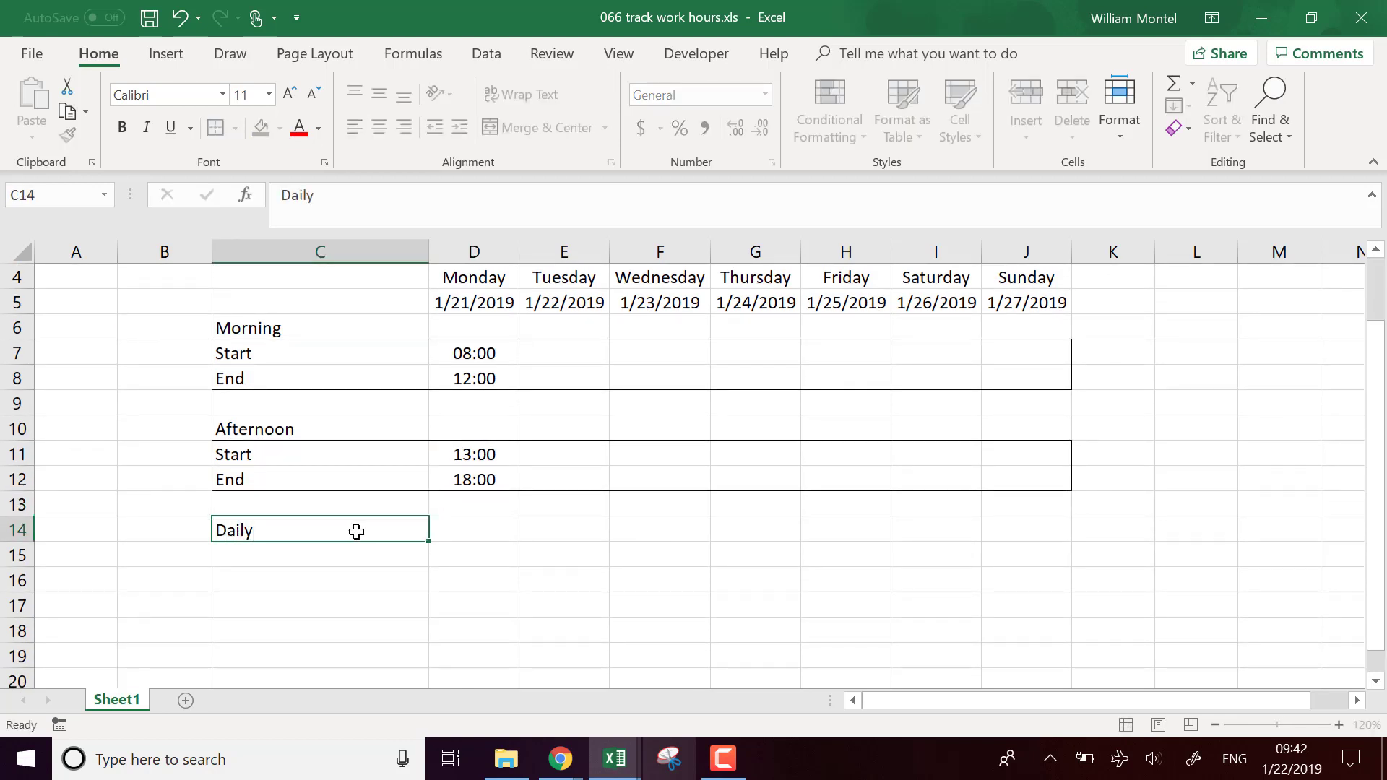
pyautogui.press('Return')
pyautogui.doubleClick(356, 531)
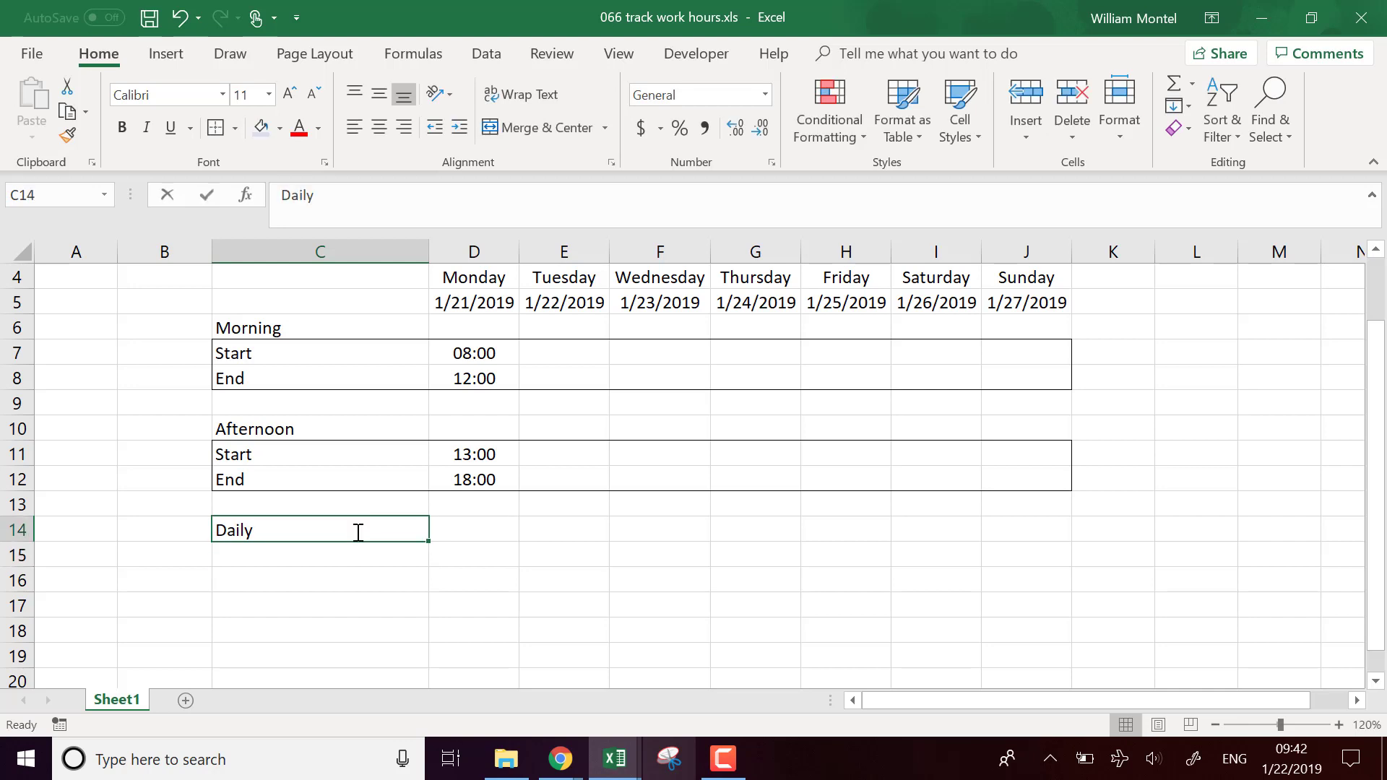
pyautogui.write('hours')
pyautogui.press('Return')
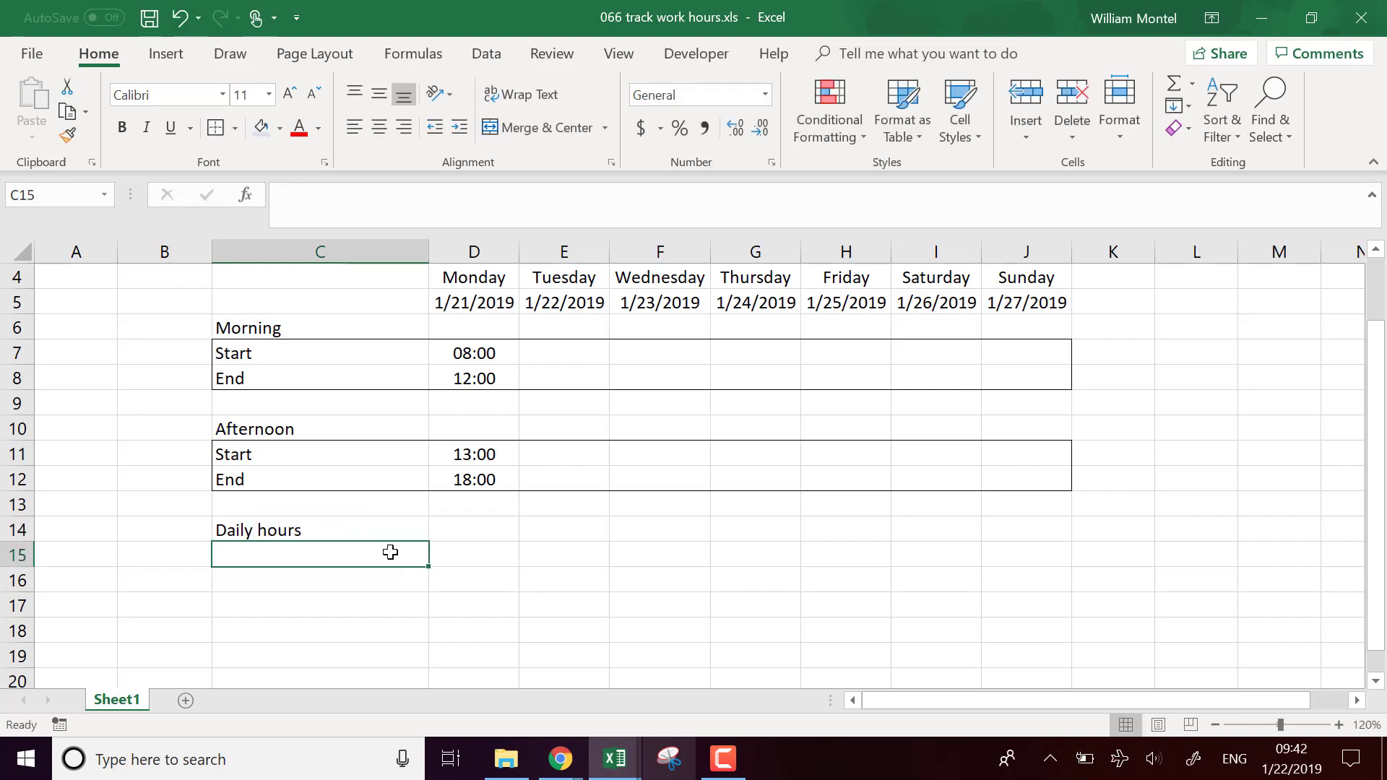
# Step: Enter =D12-D11+D8-D7 in D14 to total Monday's hours
pyautogui.click(489, 528)
pyautogui.write('=')
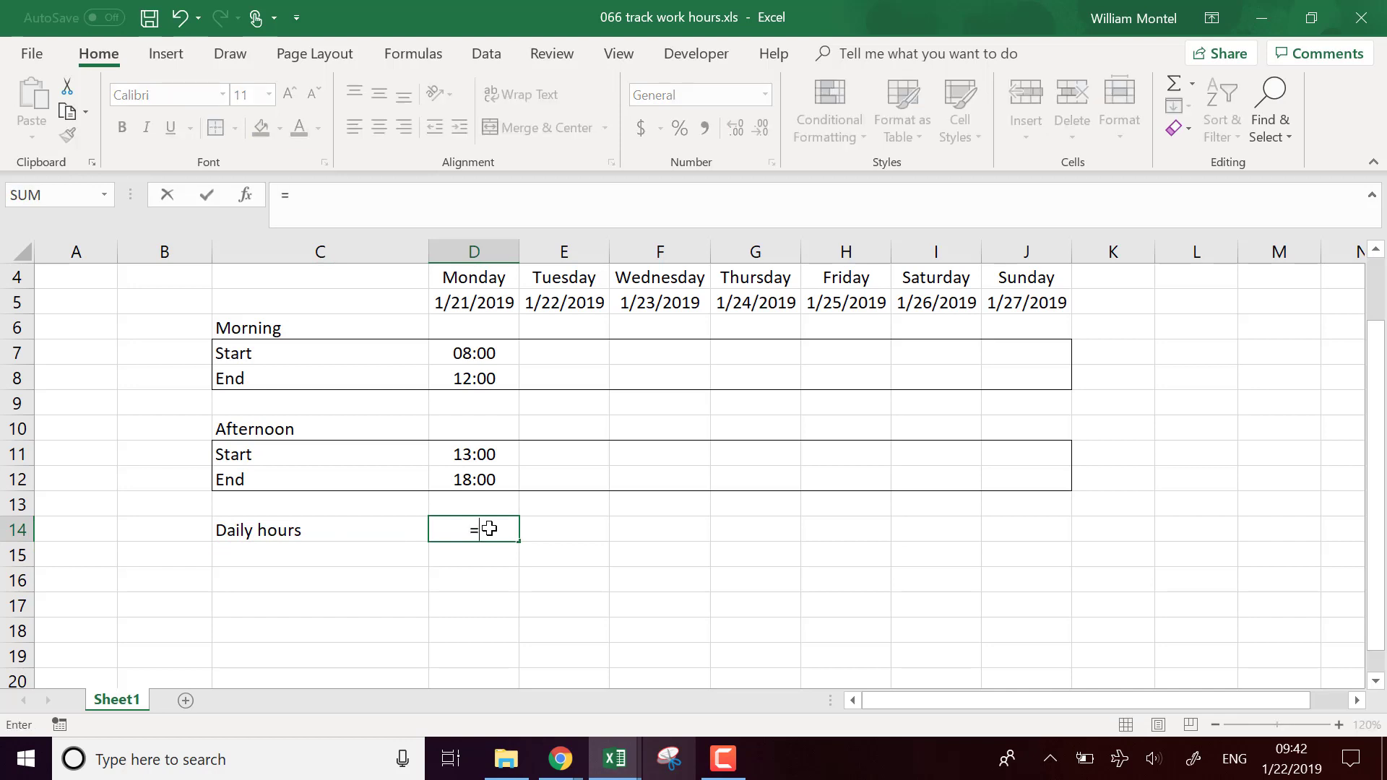
pyautogui.click(484, 479)
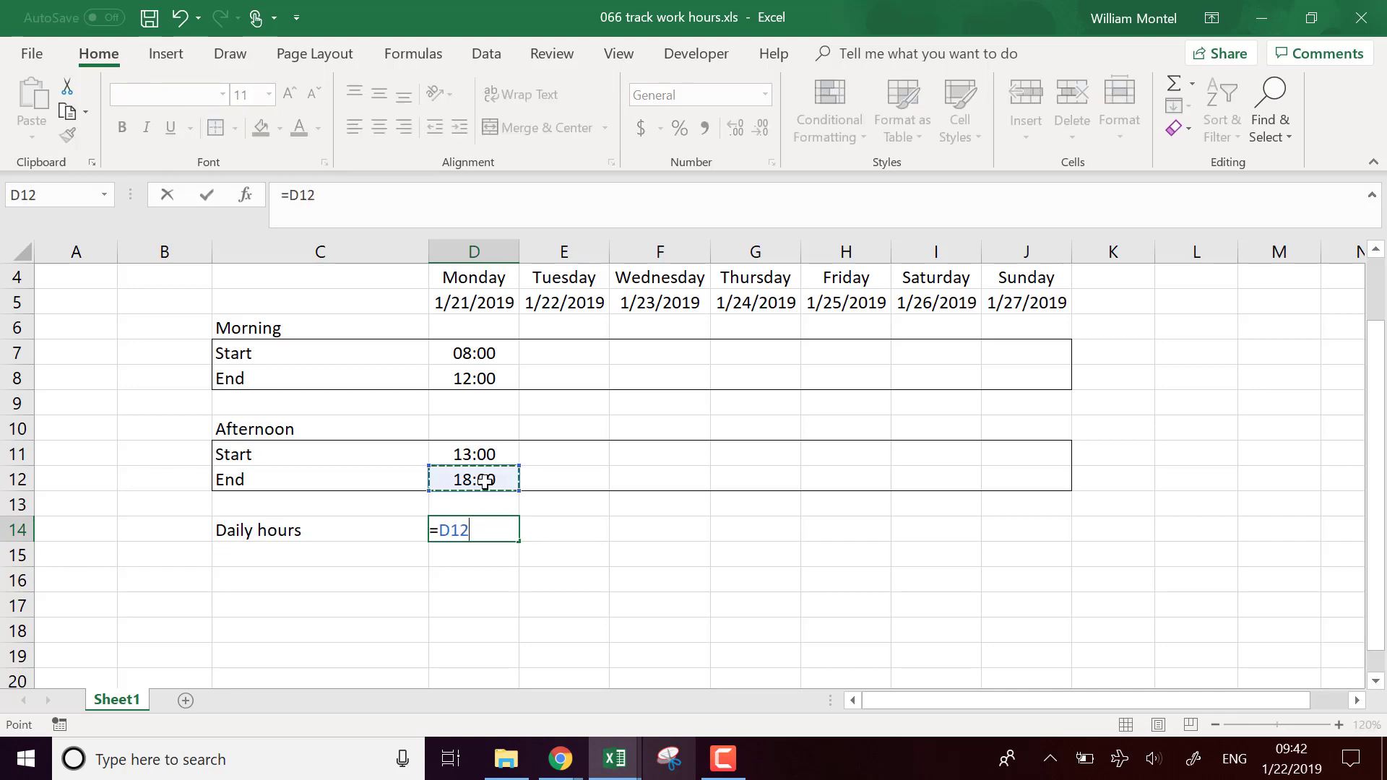
pyautogui.write('-')
pyautogui.click(485, 449)
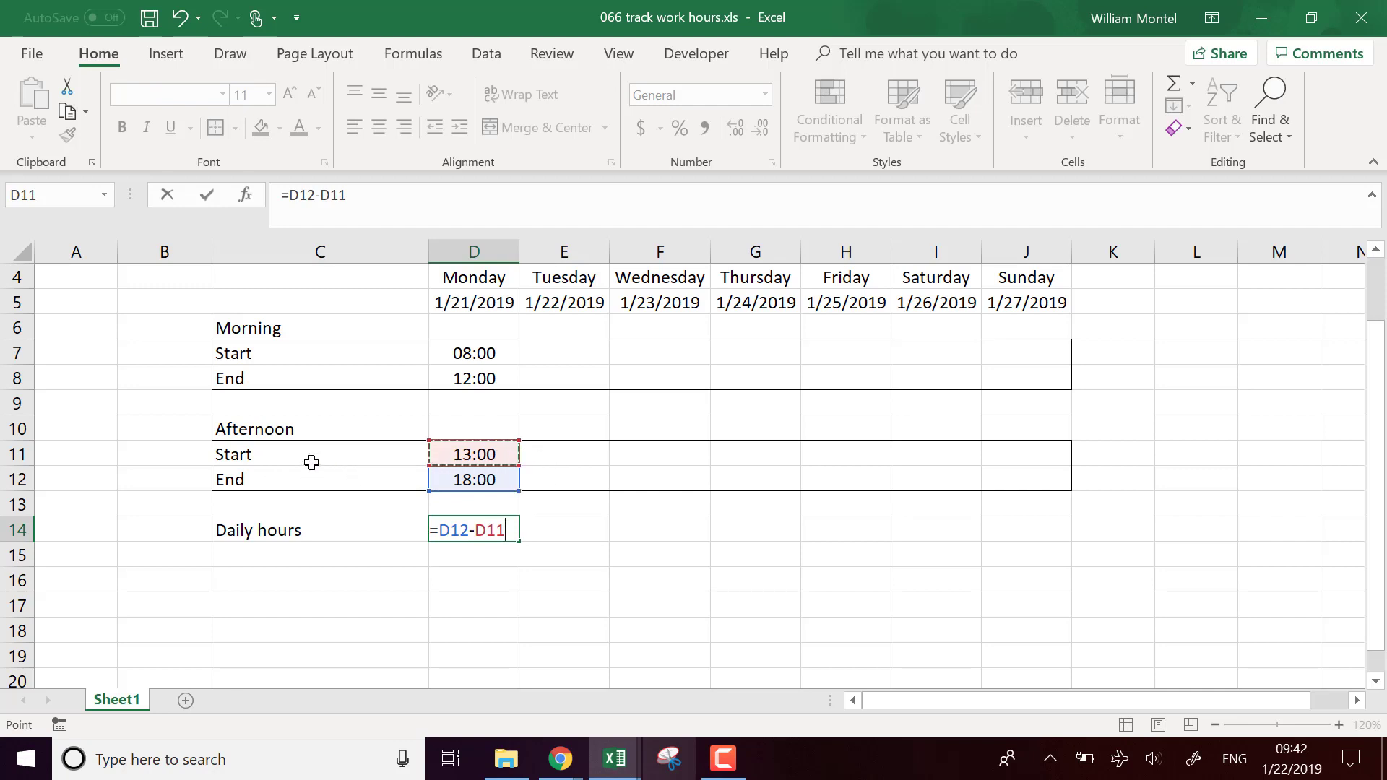
pyautogui.write('+')
pyautogui.click(471, 376)
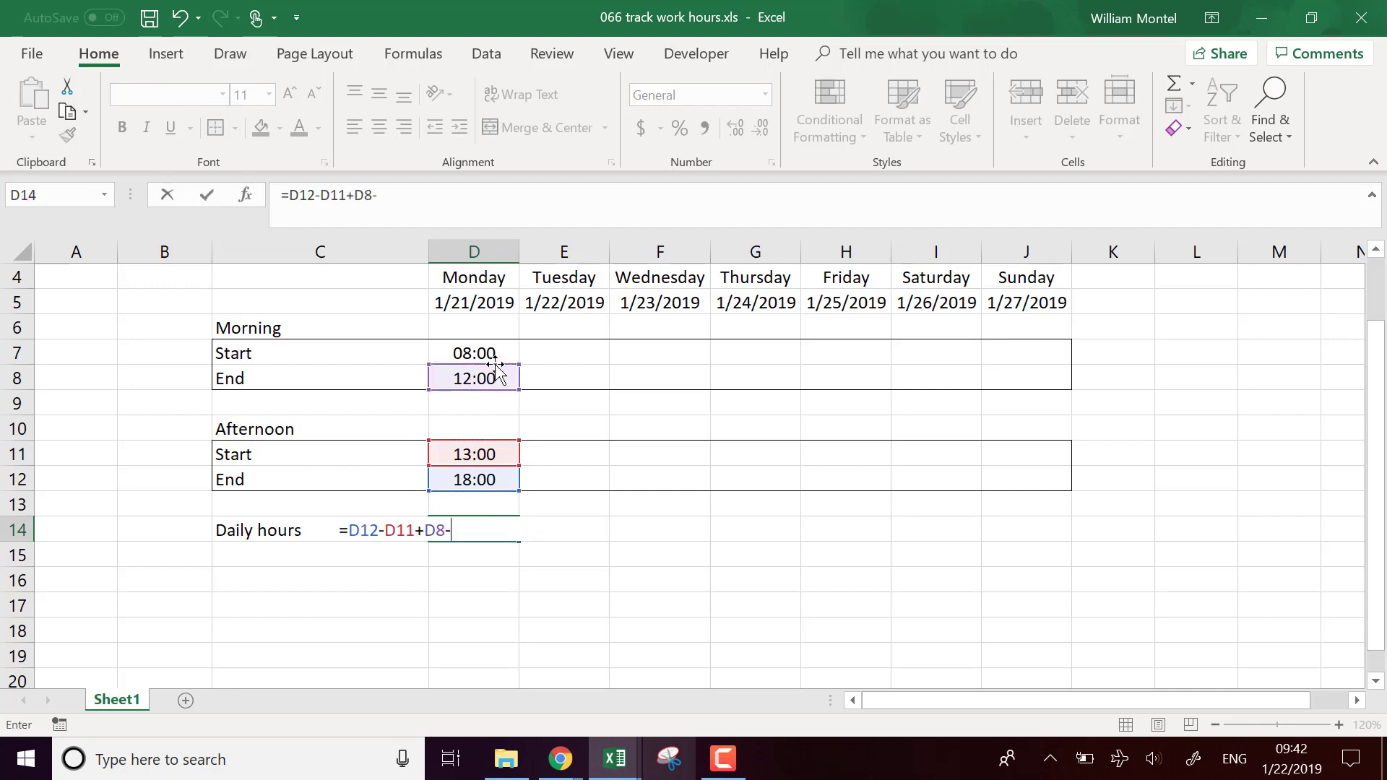
pyautogui.write('-')
pyautogui.click(483, 351)
pyautogui.press('Return')
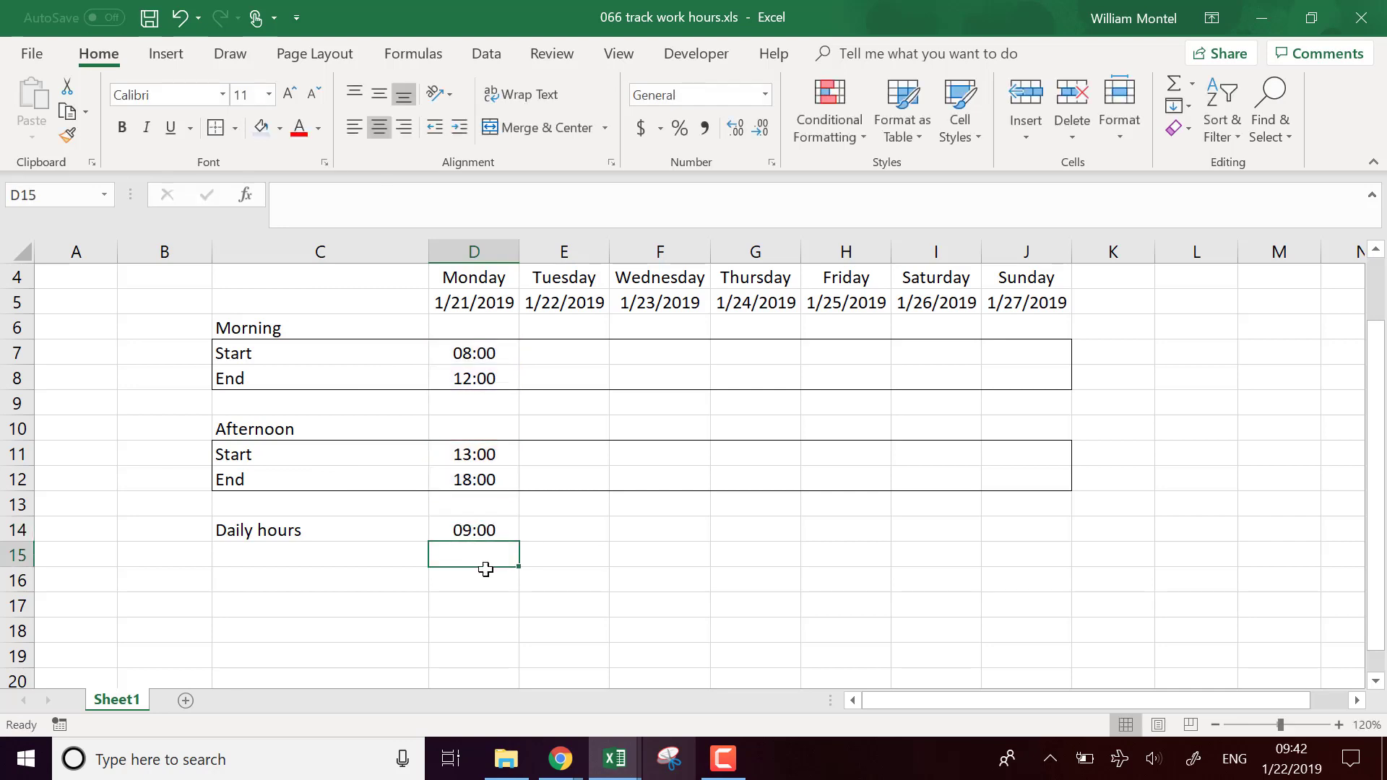
pyautogui.click(496, 531)
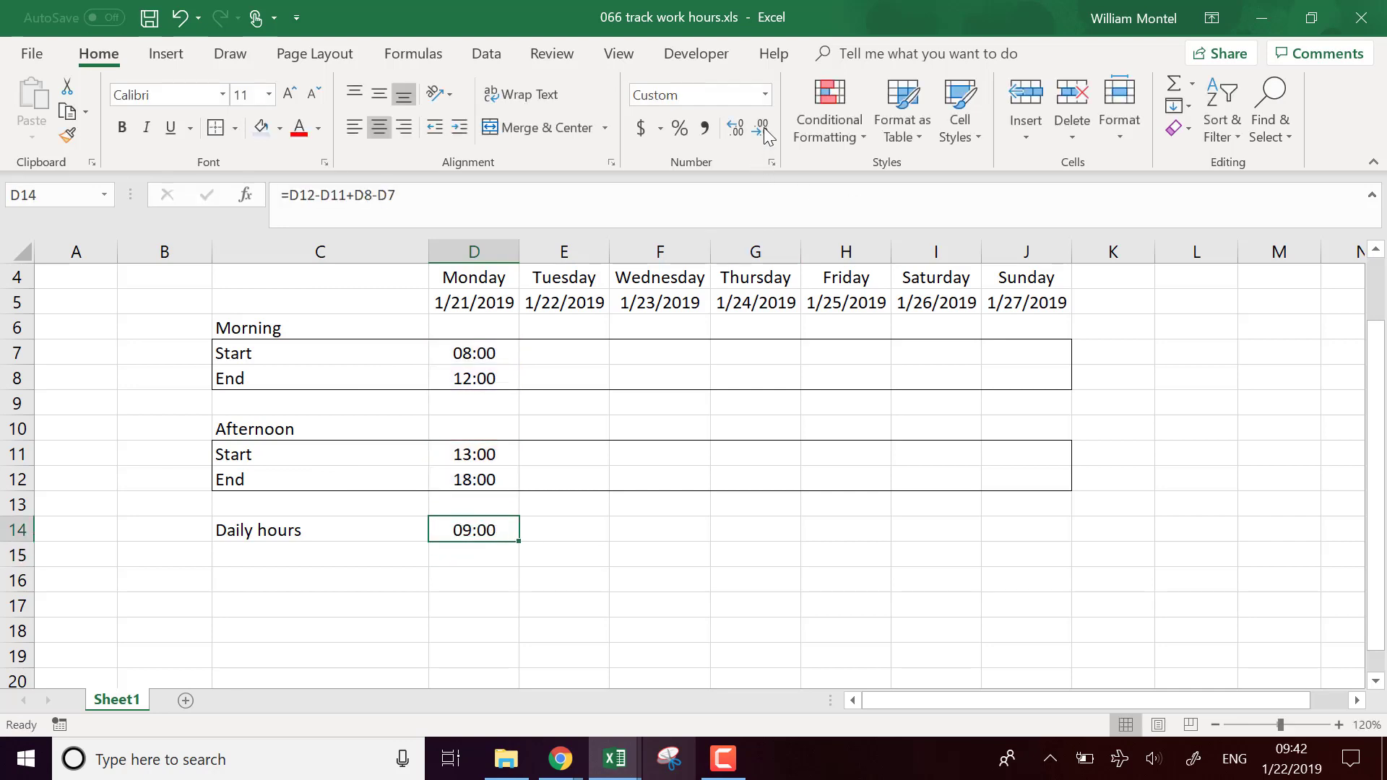
pyautogui.click(766, 92)
pyautogui.click(761, 167)
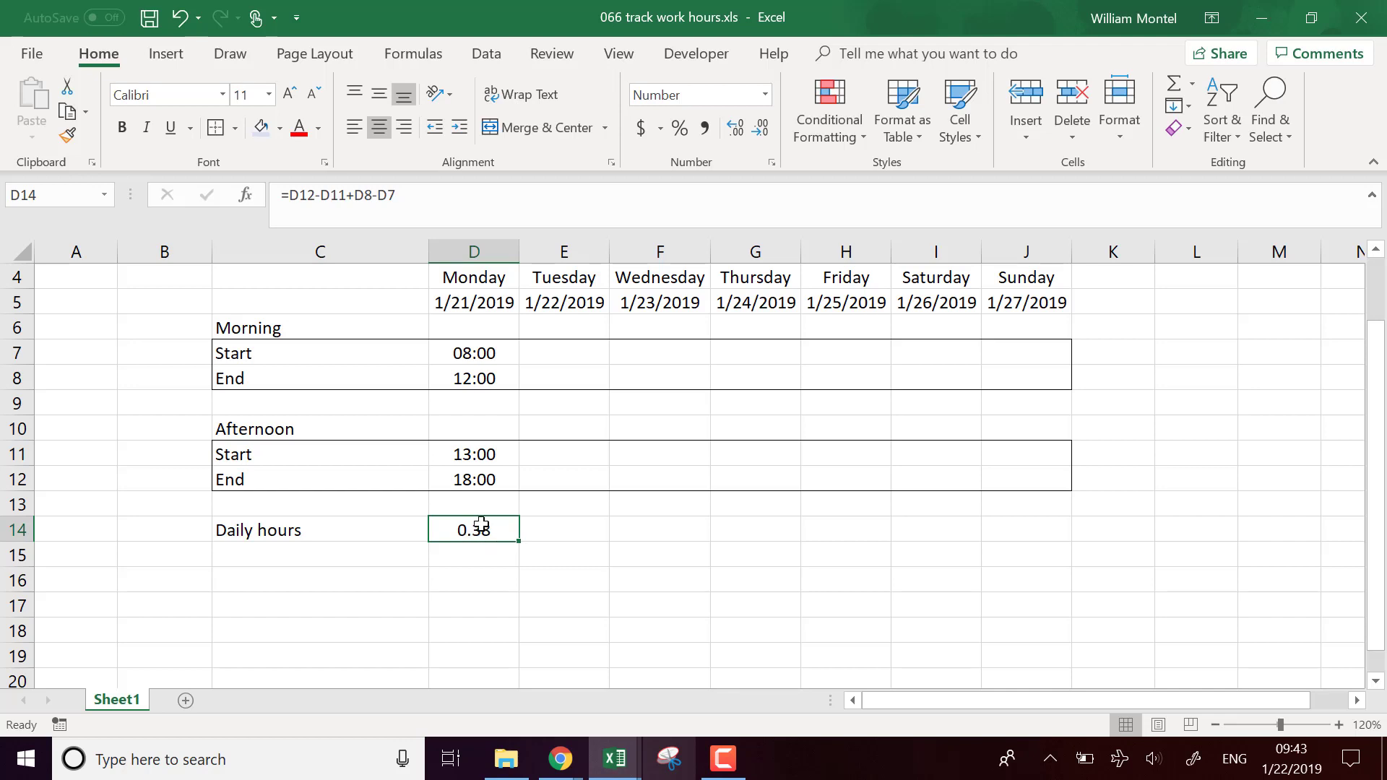
pyautogui.click(764, 95)
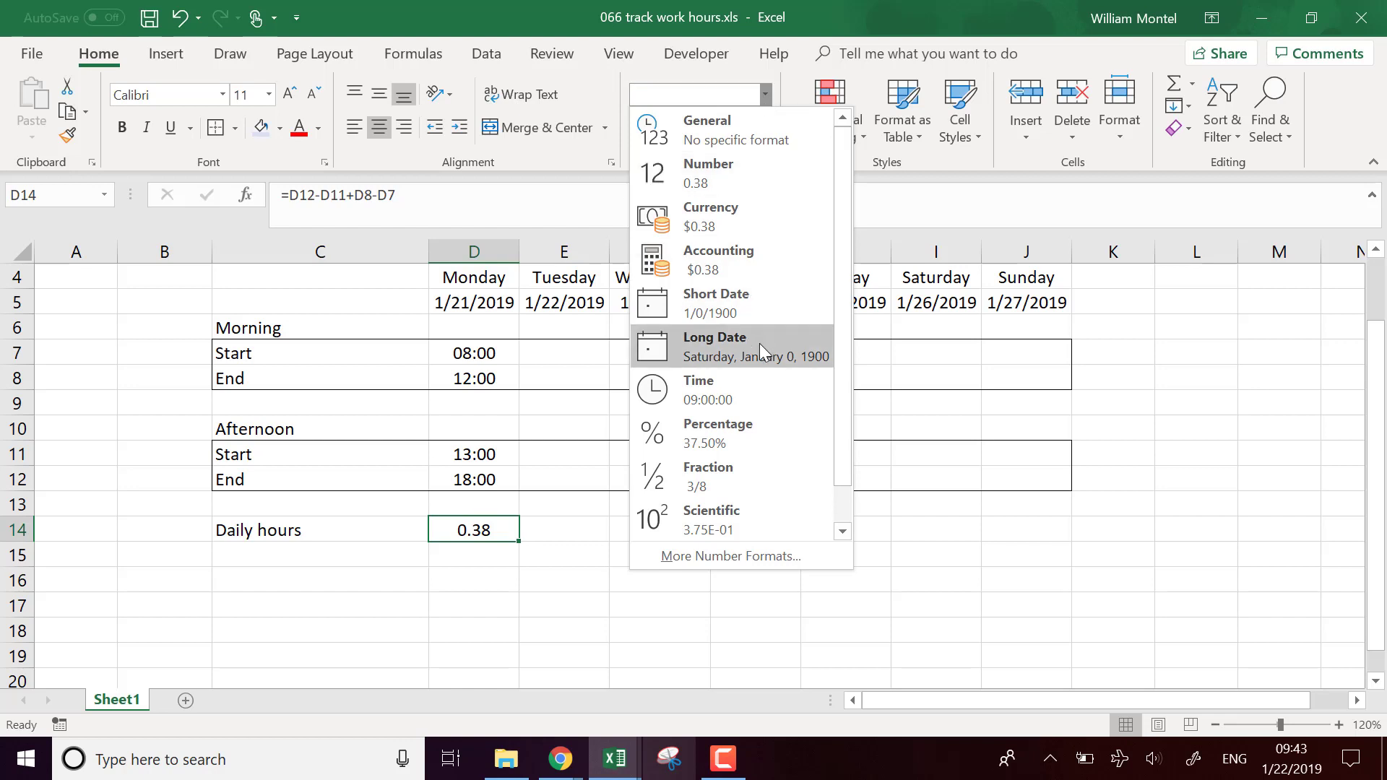
pyautogui.click(753, 390)
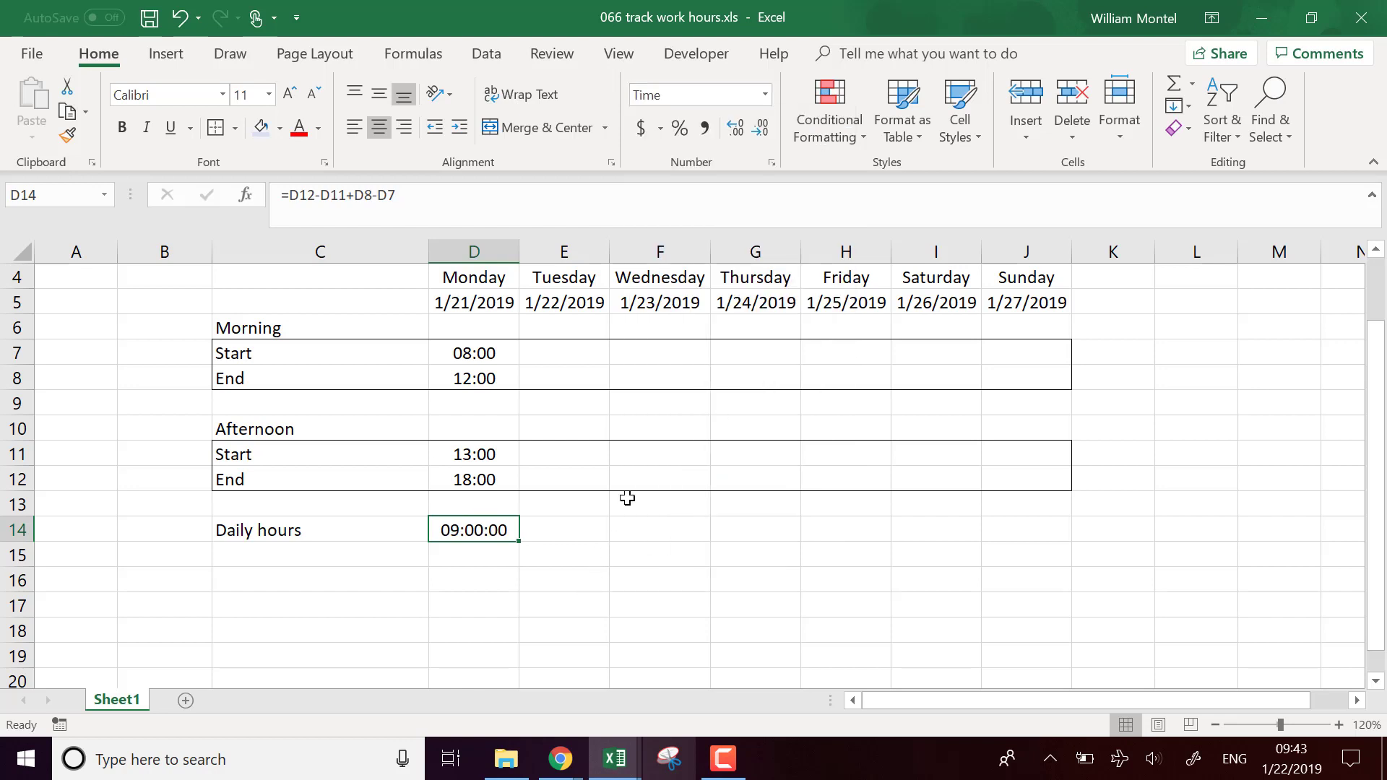
pyautogui.click(744, 133)
pyautogui.hotkey('ctrl', 'z')
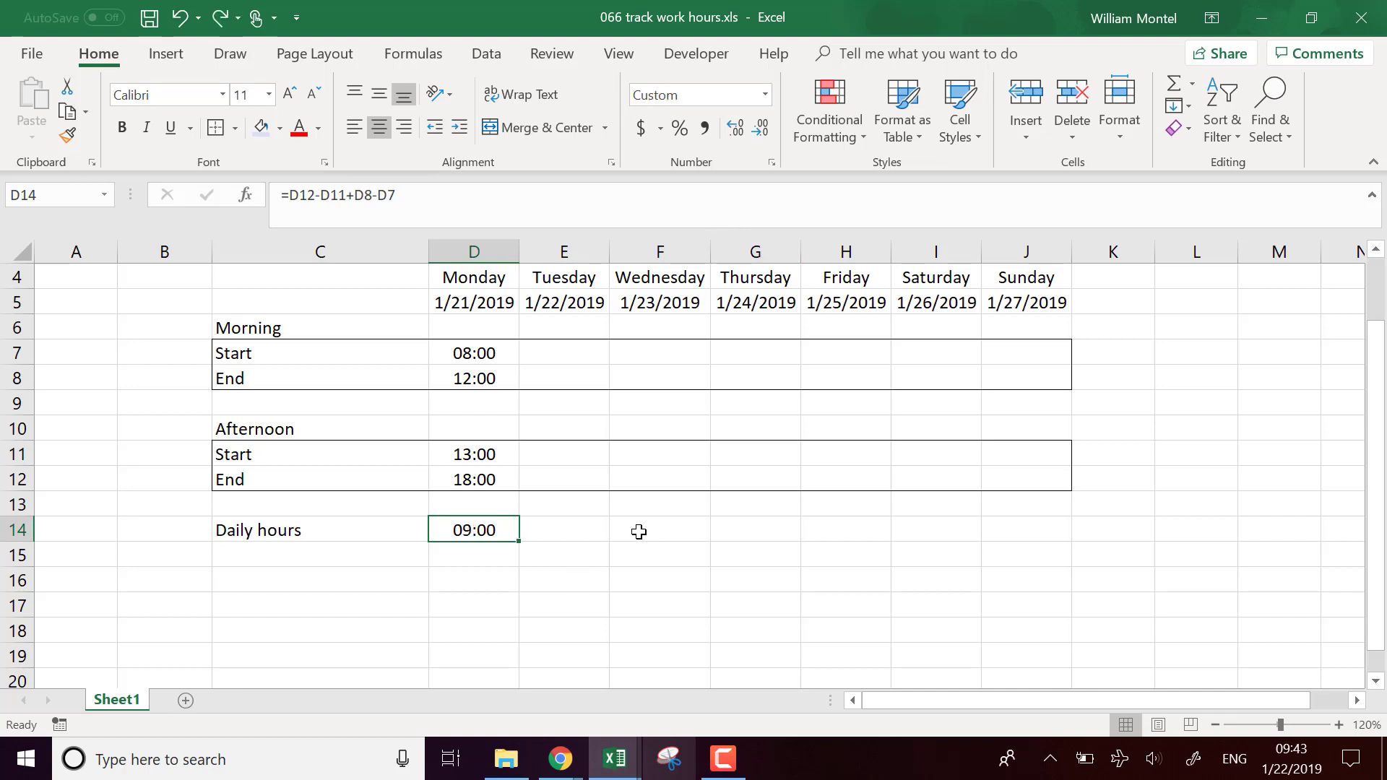
pyautogui.click(638, 532)
pyautogui.click(595, 340)
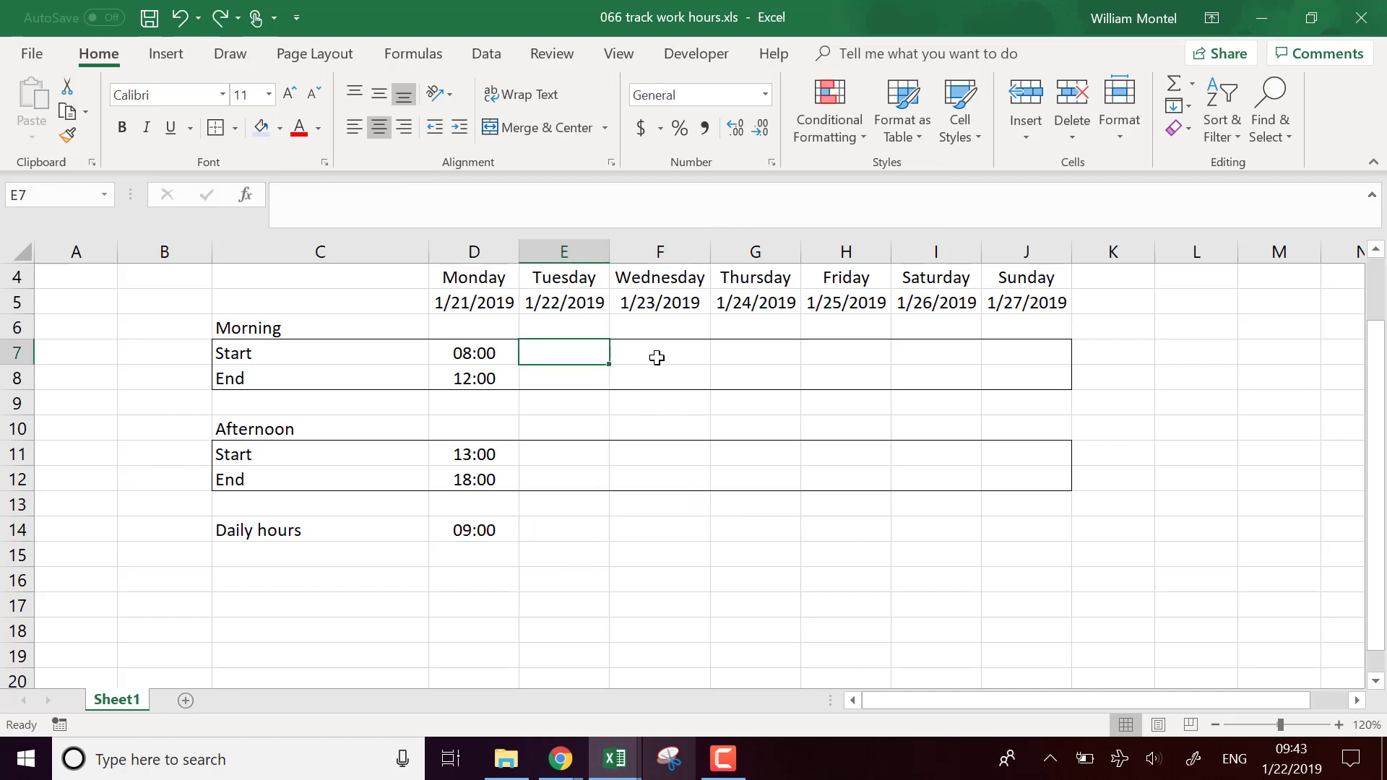
# Step: Enter Tuesday's times 08:30, 11:30, 13:30 and 18:00 into E7, E8, E11 and E12
pyautogui.write('08')
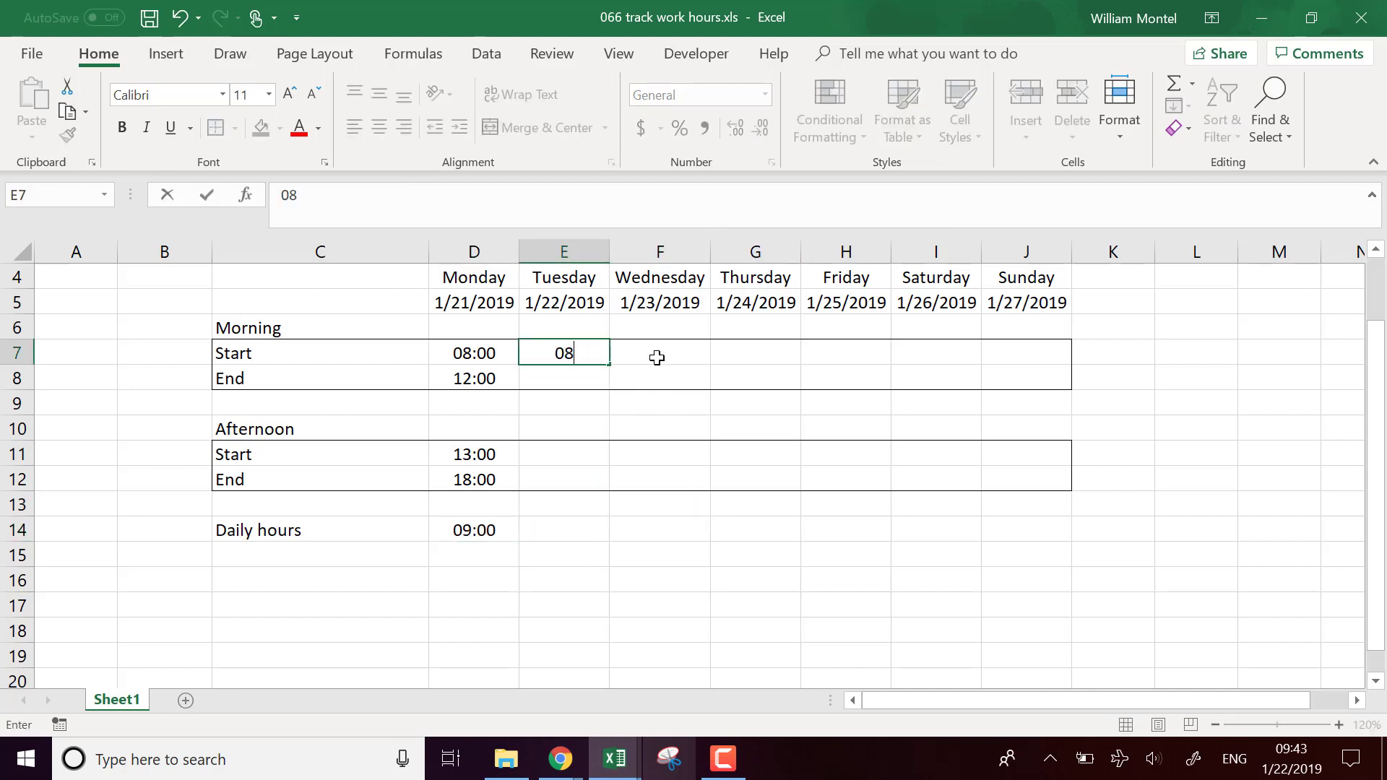
pyautogui.write(':30')
pyautogui.press('Return')
pyautogui.write('1')
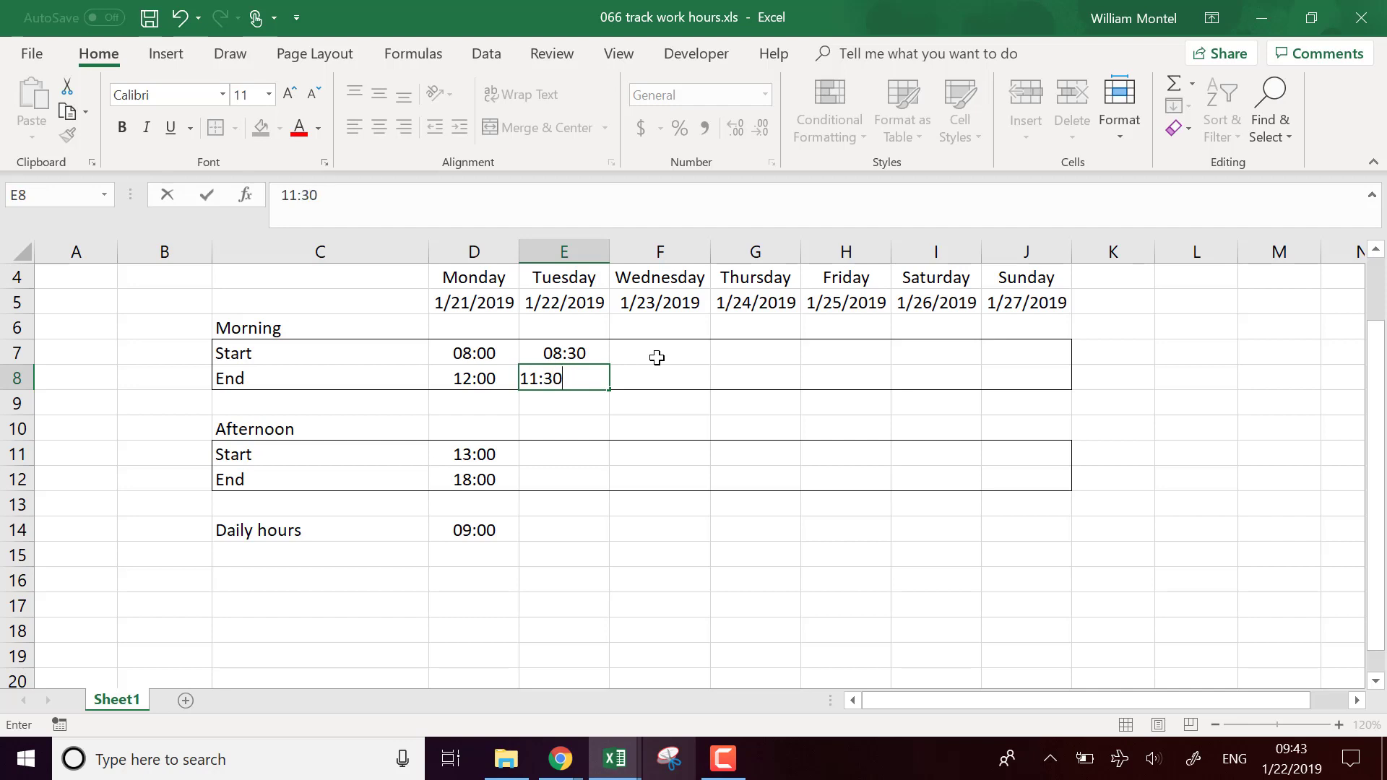
pyautogui.press('Return')
pyautogui.click(573, 456)
pyautogui.write('13:30')
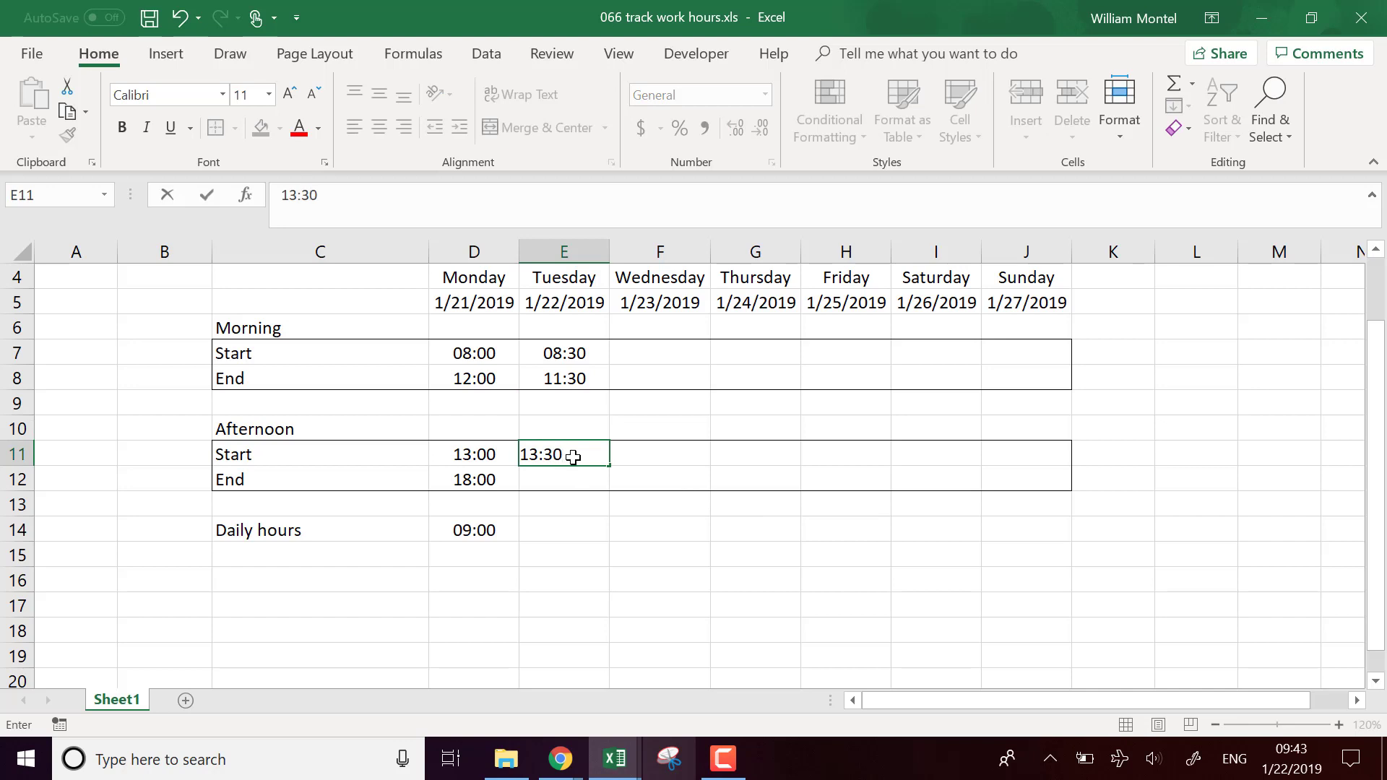
pyautogui.press('Return')
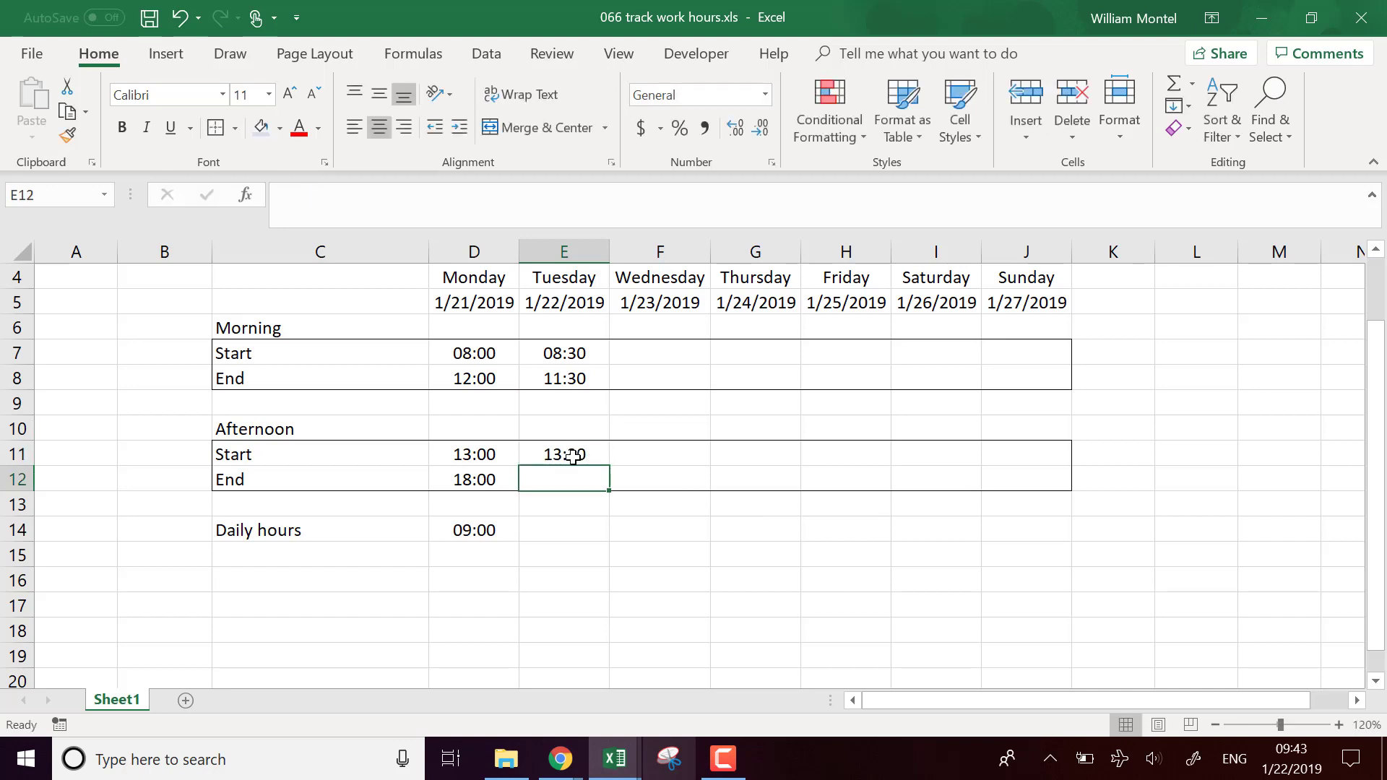
pyautogui.write('18:00')
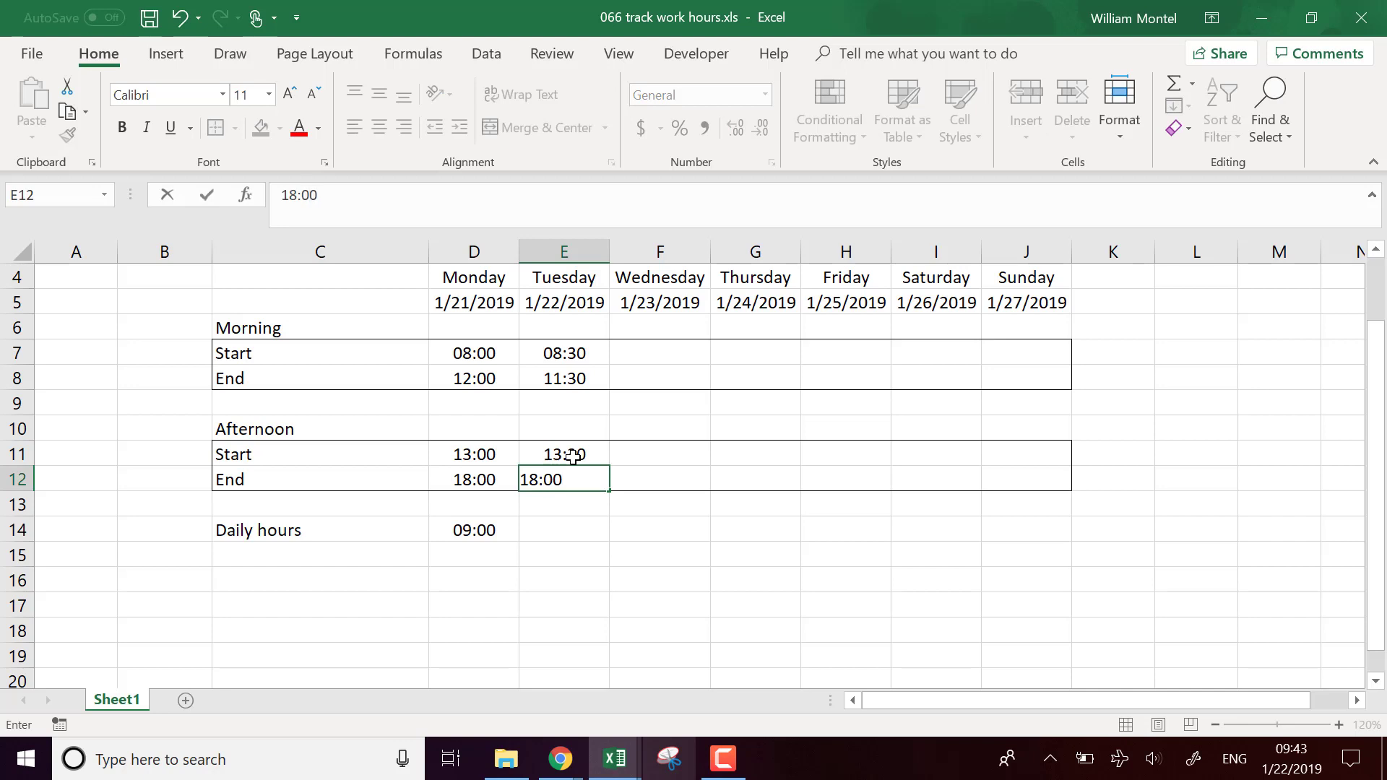
pyautogui.press('Return')
# Step: Copy Tuesday's times E7:E12 and paste them as values into Wednesday–Friday F7:H12
pyautogui.moveTo(599, 365); pyautogui.dragTo(588, 477)
pyautogui.hotkey('ctrl', 'c')
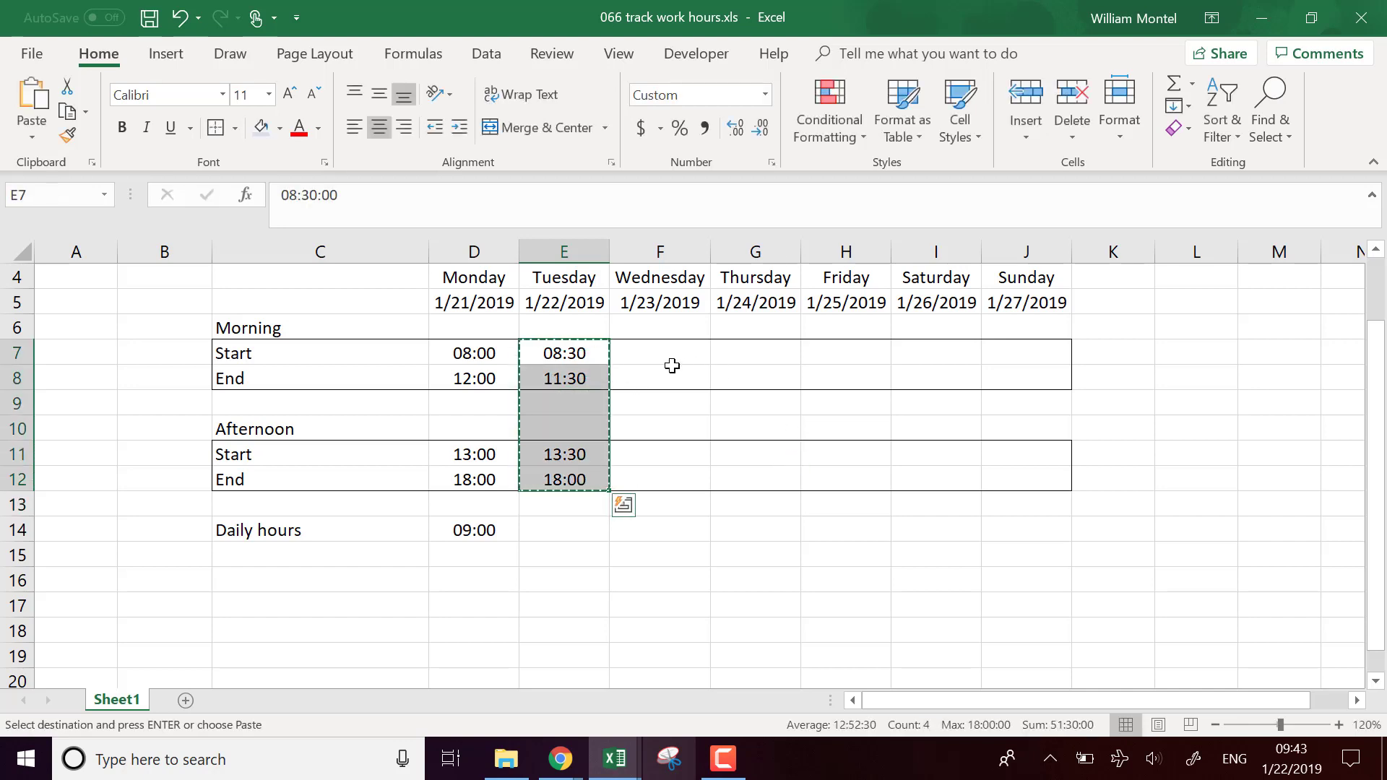
pyautogui.moveTo(657, 359); pyautogui.dragTo(1025, 440)
pyautogui.rightClick(1026, 439)
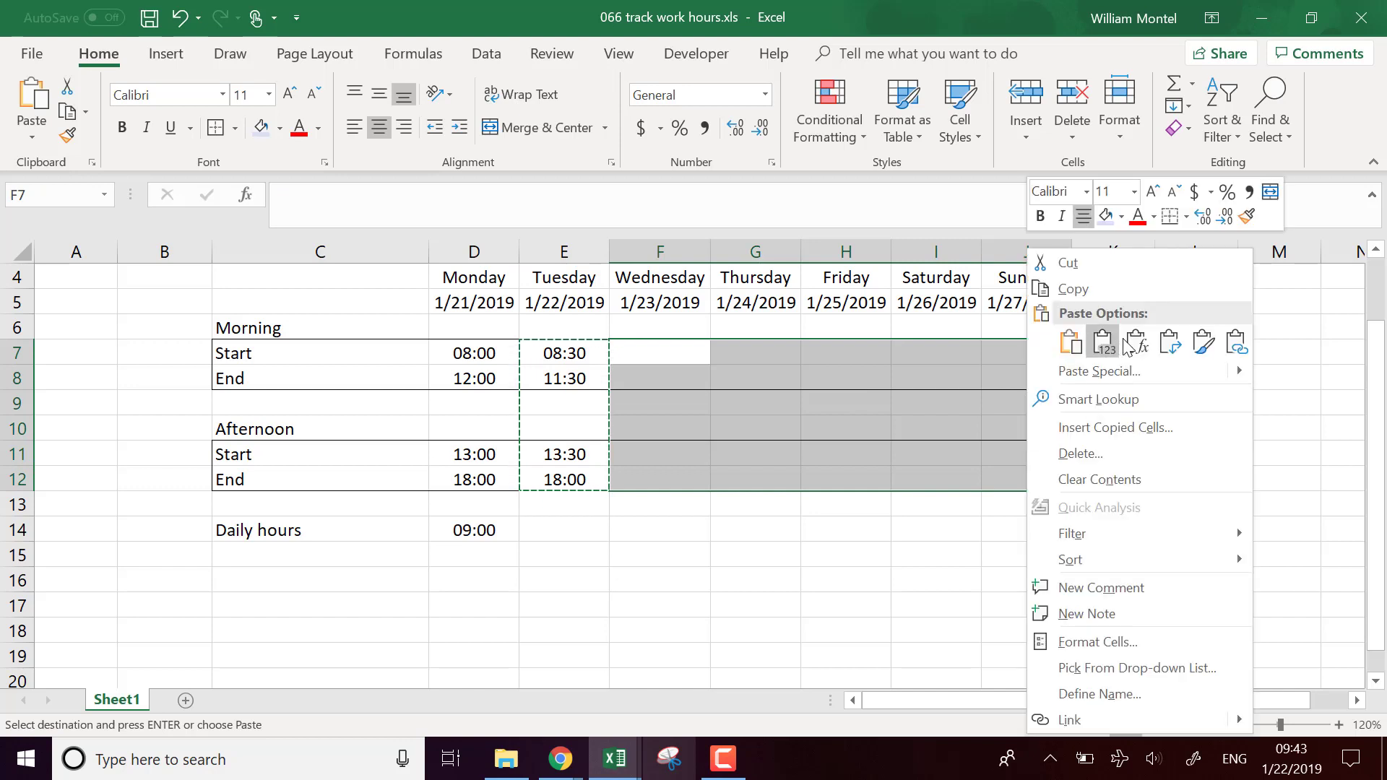
pyautogui.press('Escape')
pyautogui.moveTo(842, 350); pyautogui.dragTo(660, 476)
pyautogui.rightClick(659, 443)
pyautogui.press('v')
# Step: Check Tuesday's time format, then select the pasted Wednesday–Friday times
pyautogui.click(726, 543)
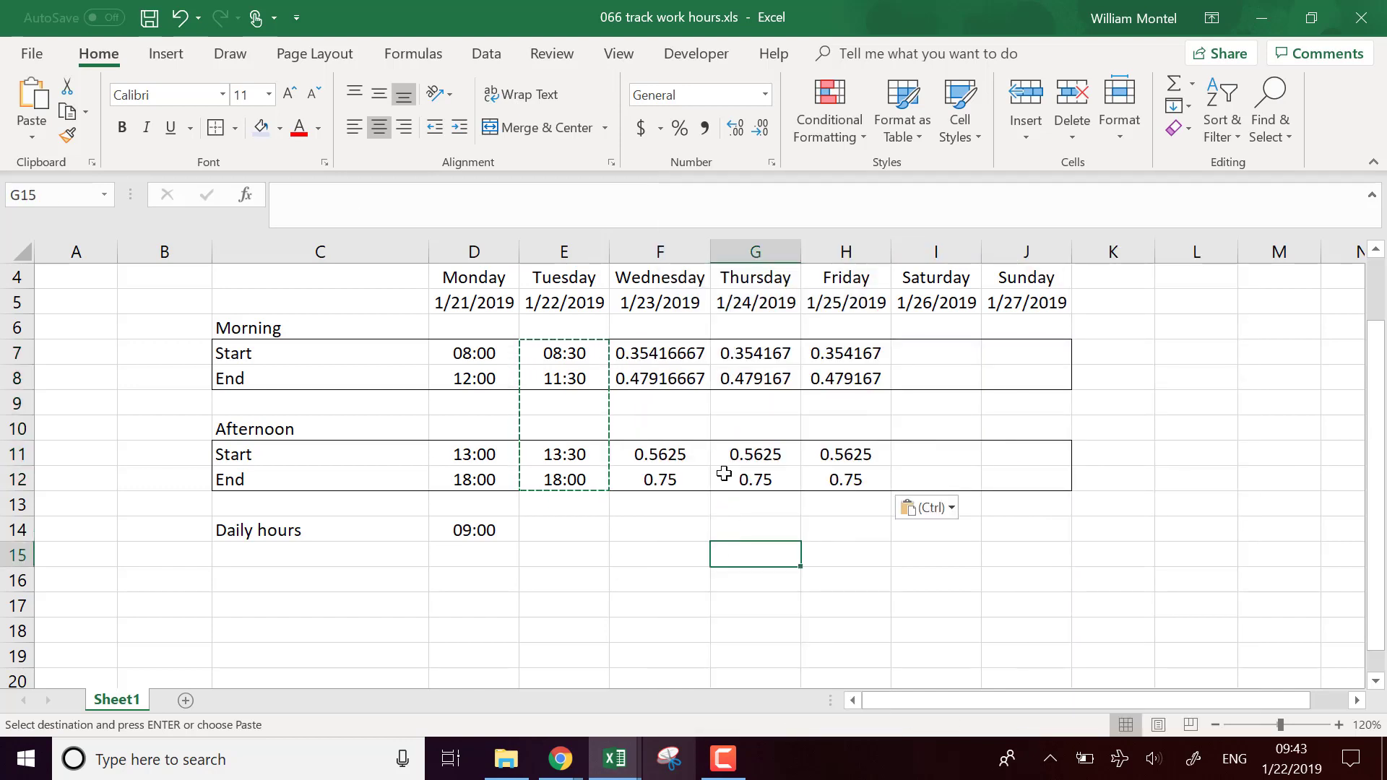
pyautogui.moveTo(570, 365); pyautogui.dragTo(557, 462)
pyautogui.click(581, 356)
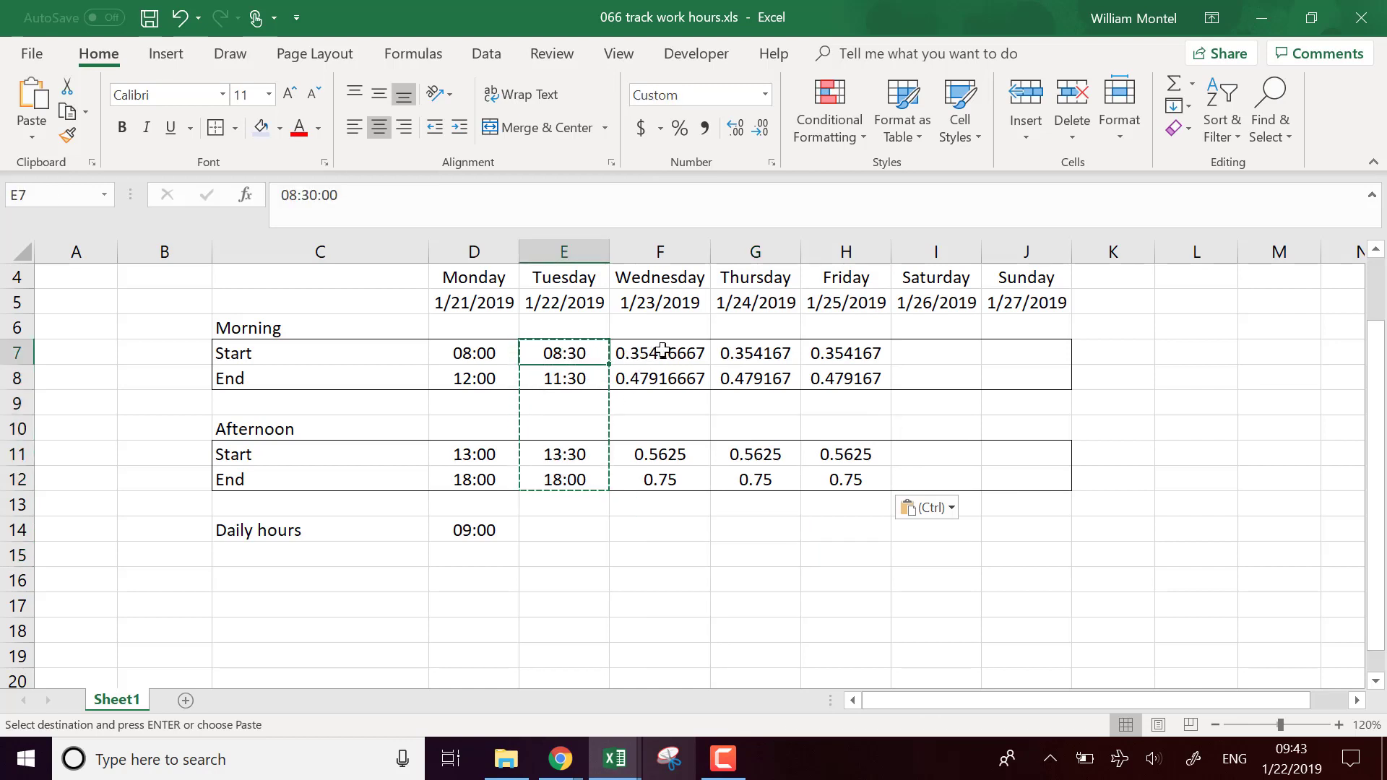
pyautogui.moveTo(658, 357); pyautogui.dragTo(867, 483)
# Step: Format the Wednesday–Friday times F7:H12 with the 13:30 time format
pyautogui.click(766, 95)
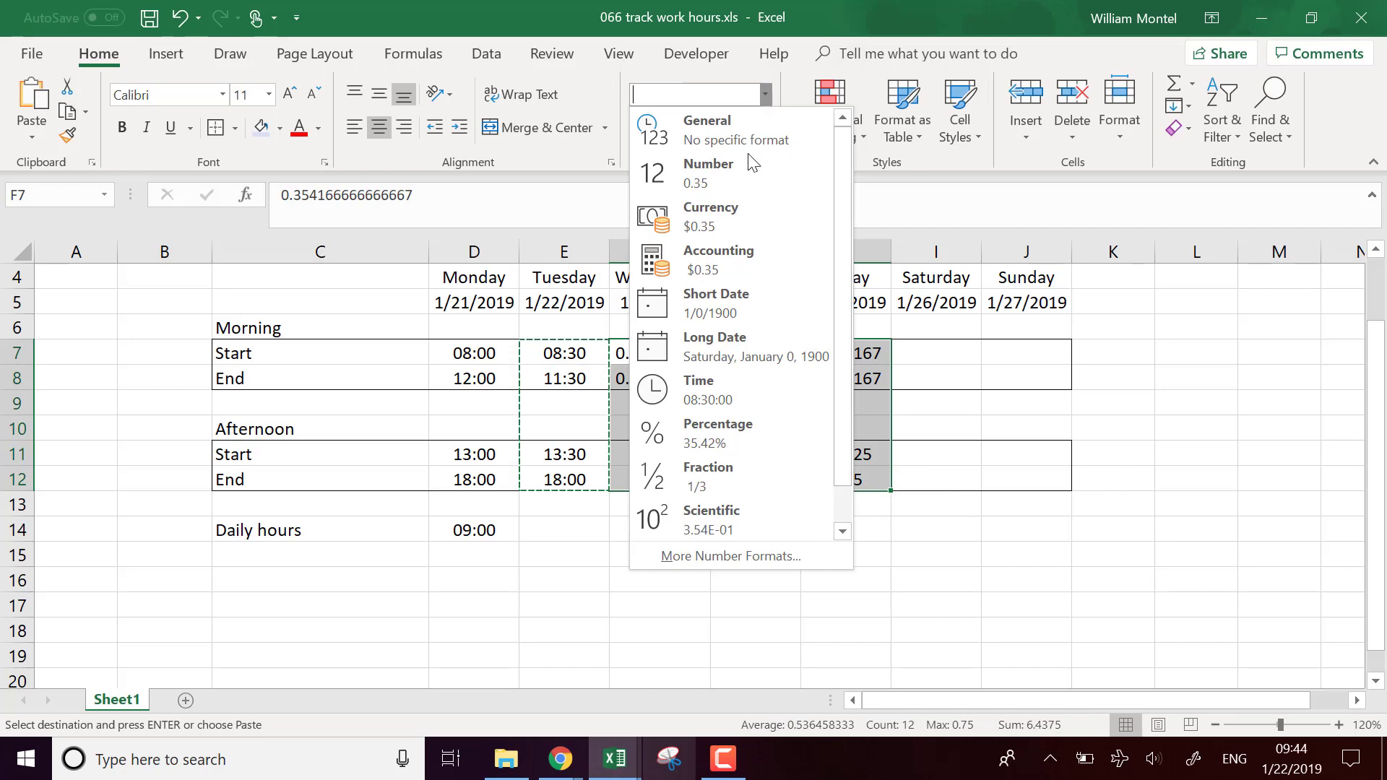
pyautogui.click(722, 557)
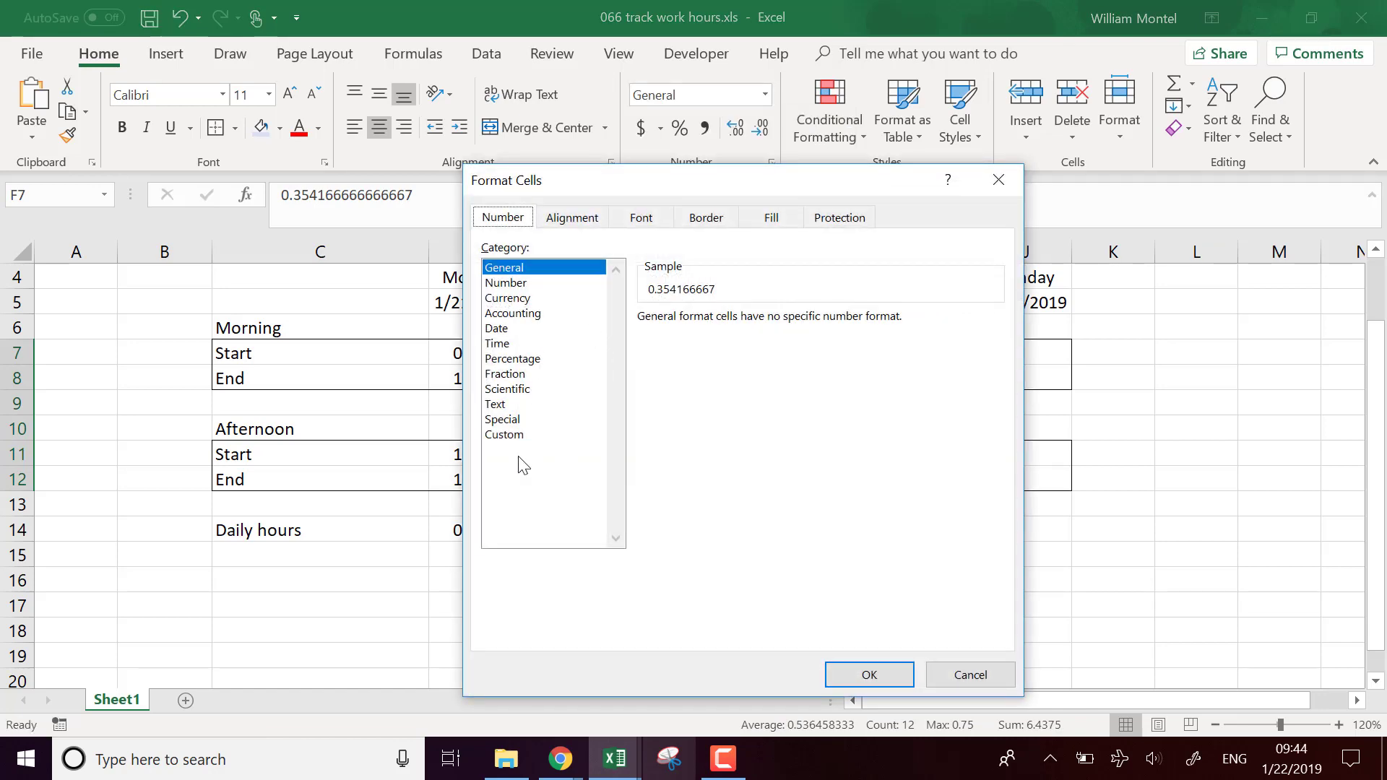
pyautogui.click(526, 435)
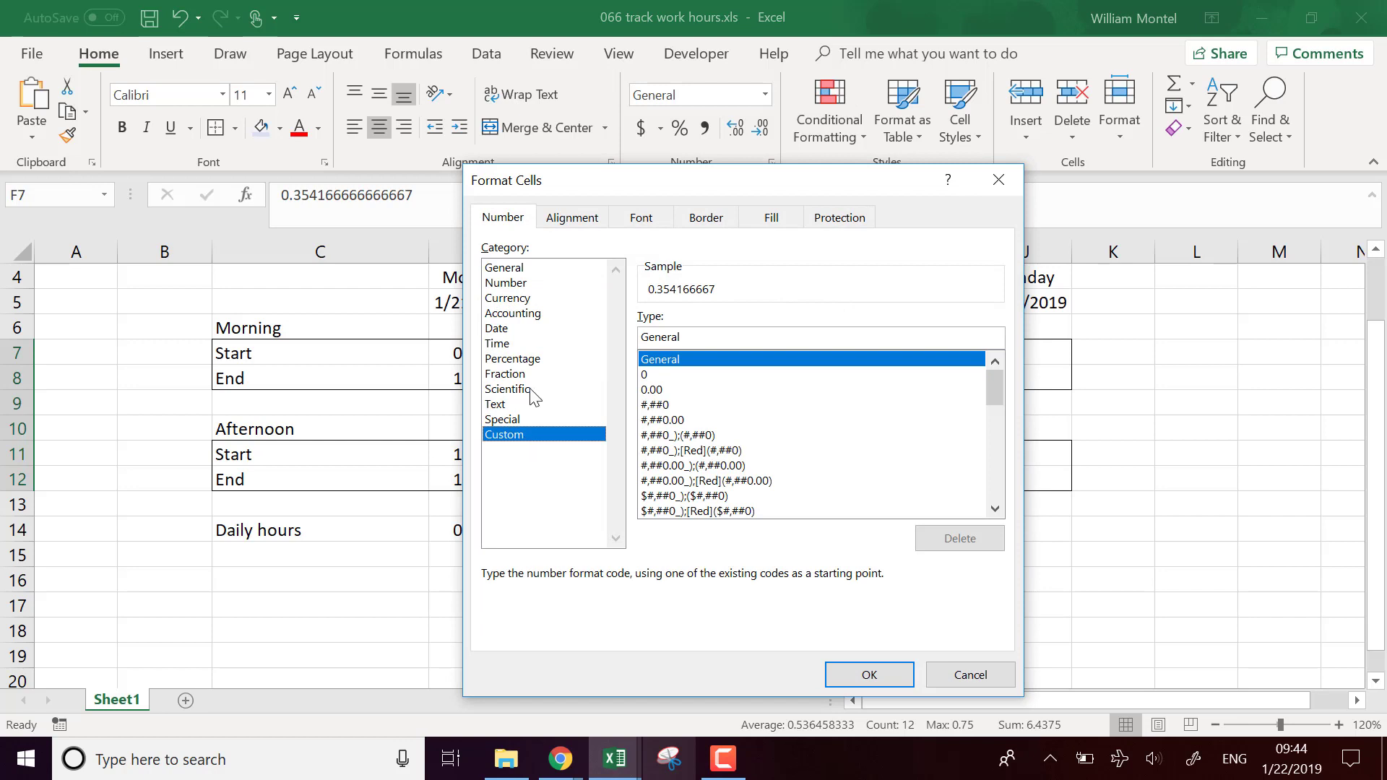
pyautogui.click(512, 344)
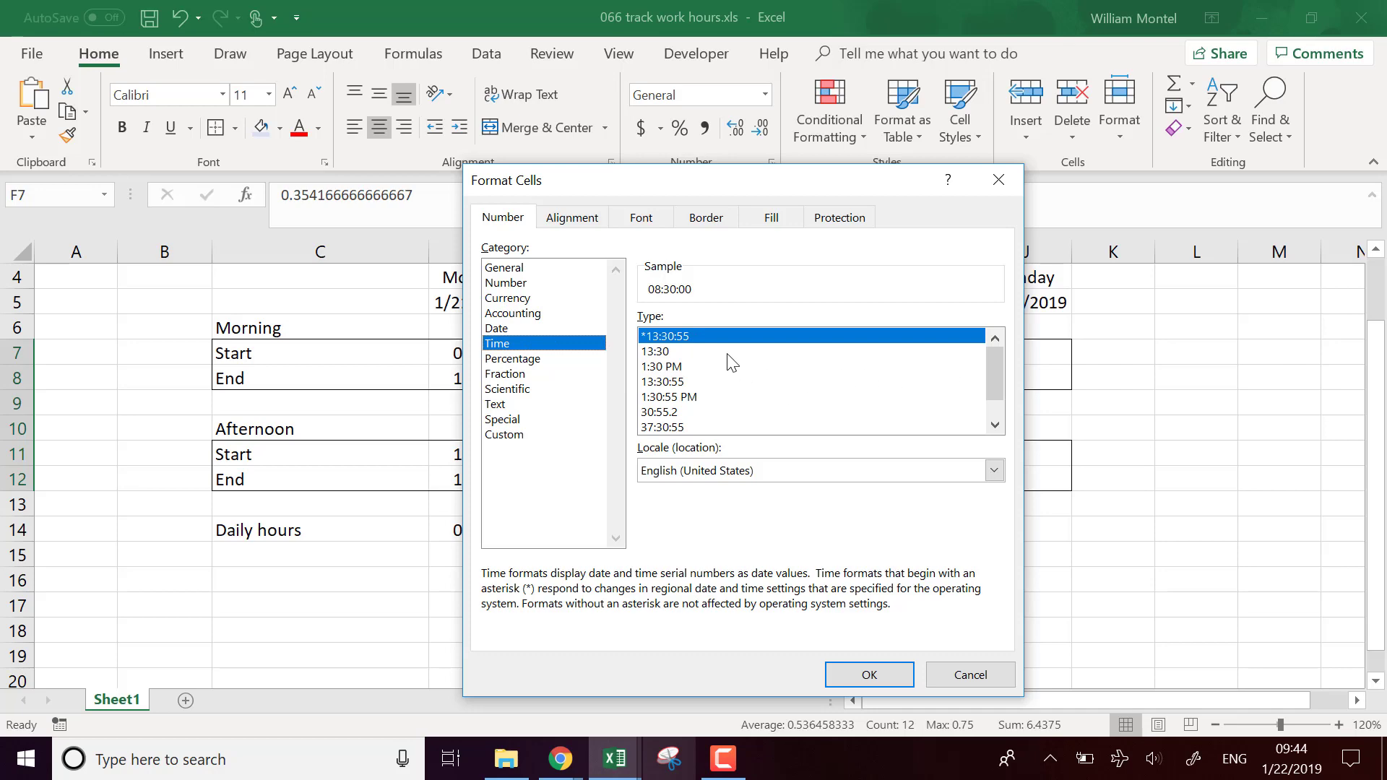
pyautogui.click(688, 351)
pyautogui.click(868, 679)
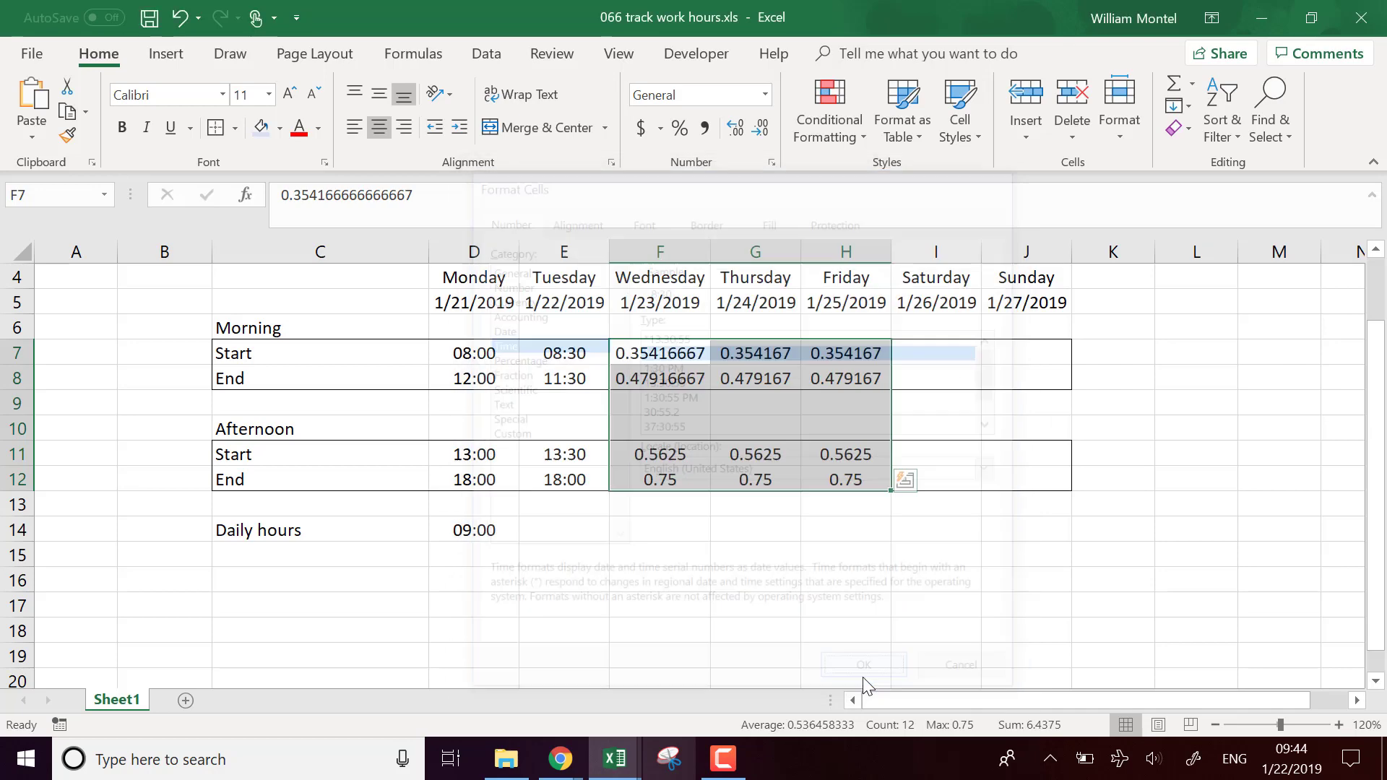
pyautogui.click(936, 354)
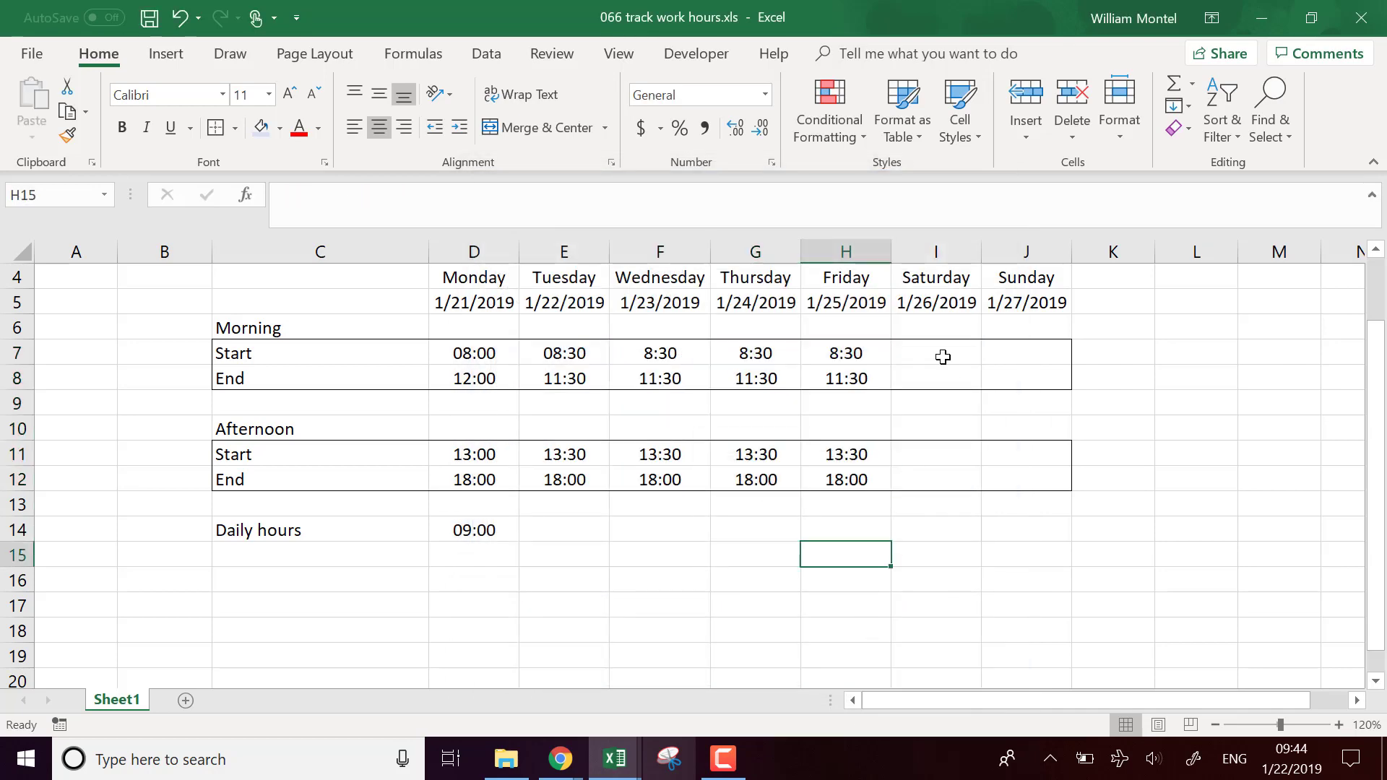
# Step: Fill Monday's Daily hours formula from D14 across to H14
pyautogui.click(486, 529)
pyautogui.moveTo(519, 542); pyautogui.dragTo(867, 560)
pyautogui.click(495, 578)
pyautogui.moveTo(479, 529); pyautogui.dragTo(852, 531)
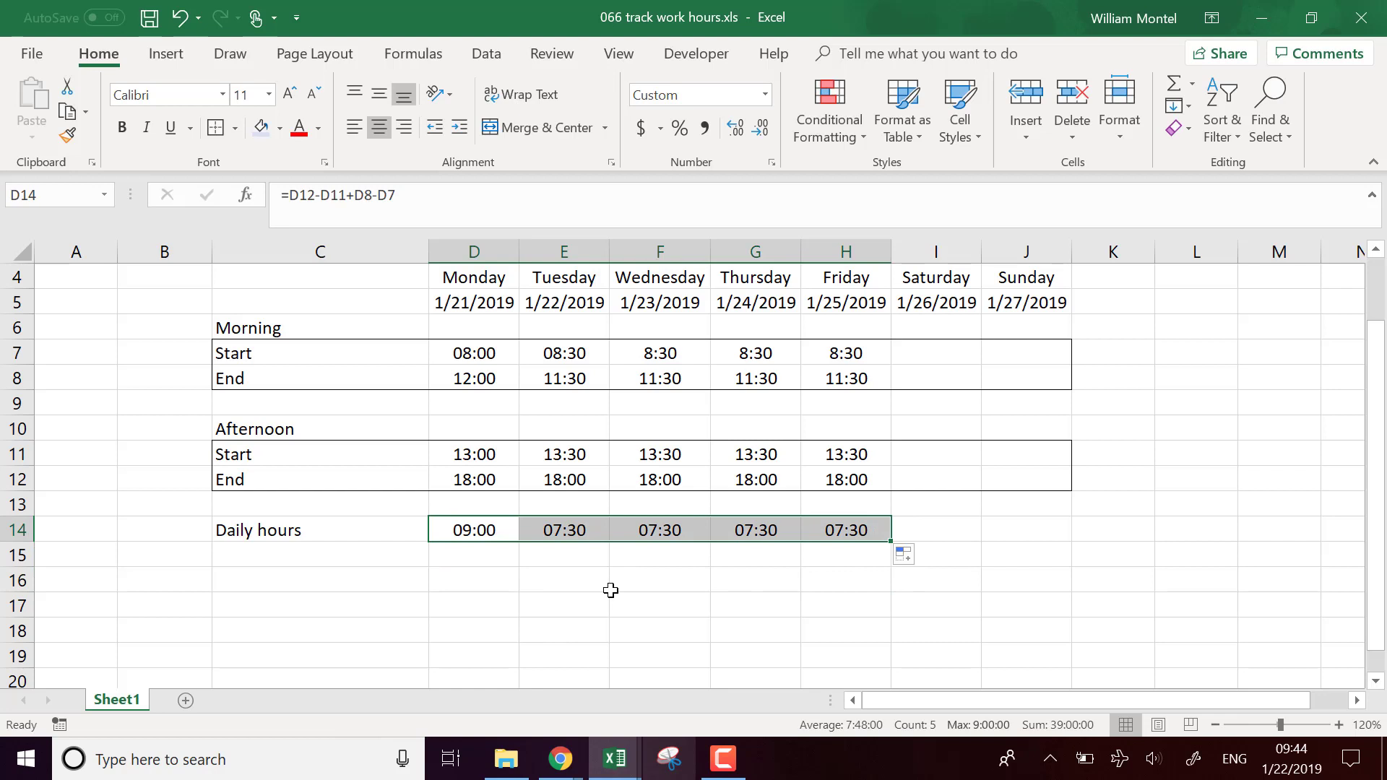
# Step: Label cell C16 'Weekly hours'
pyautogui.click(326, 532)
pyautogui.click(348, 572)
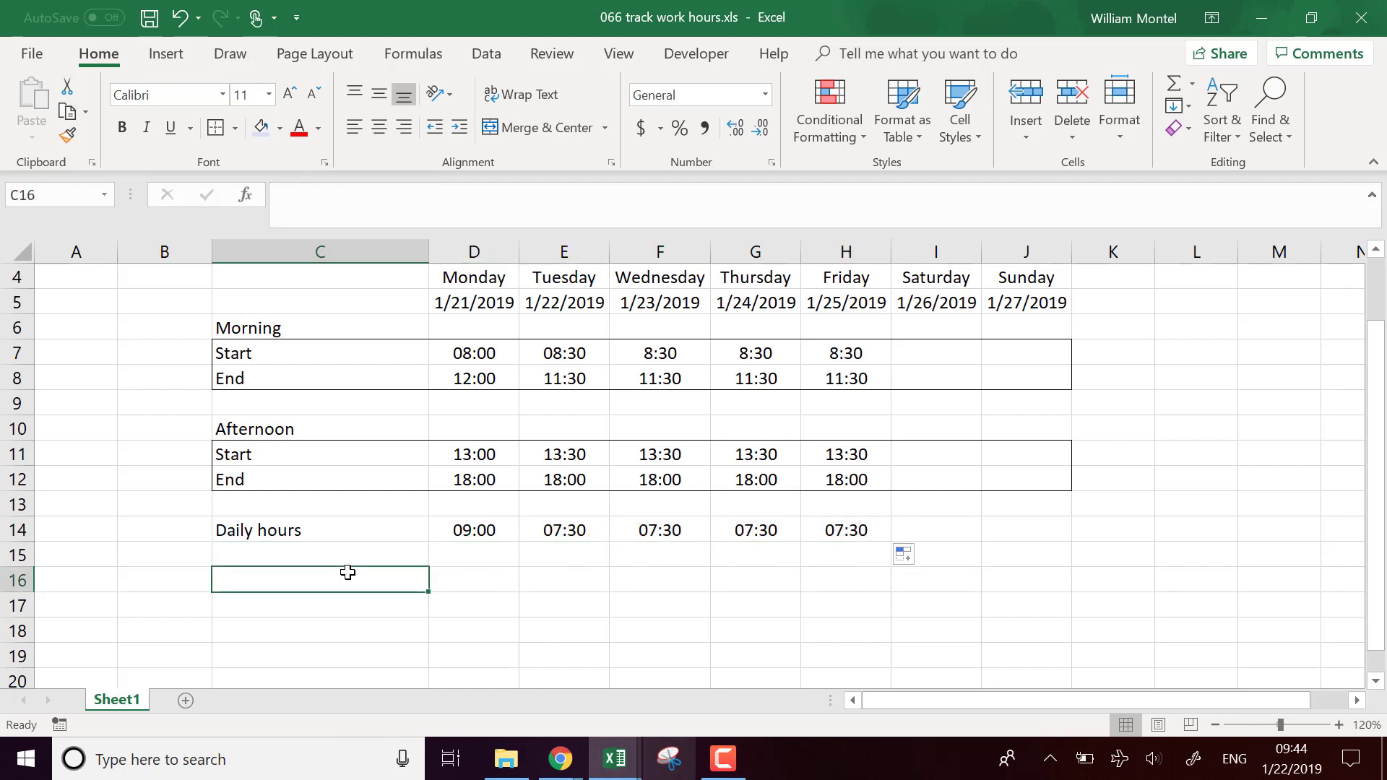
pyautogui.write('Weekl')
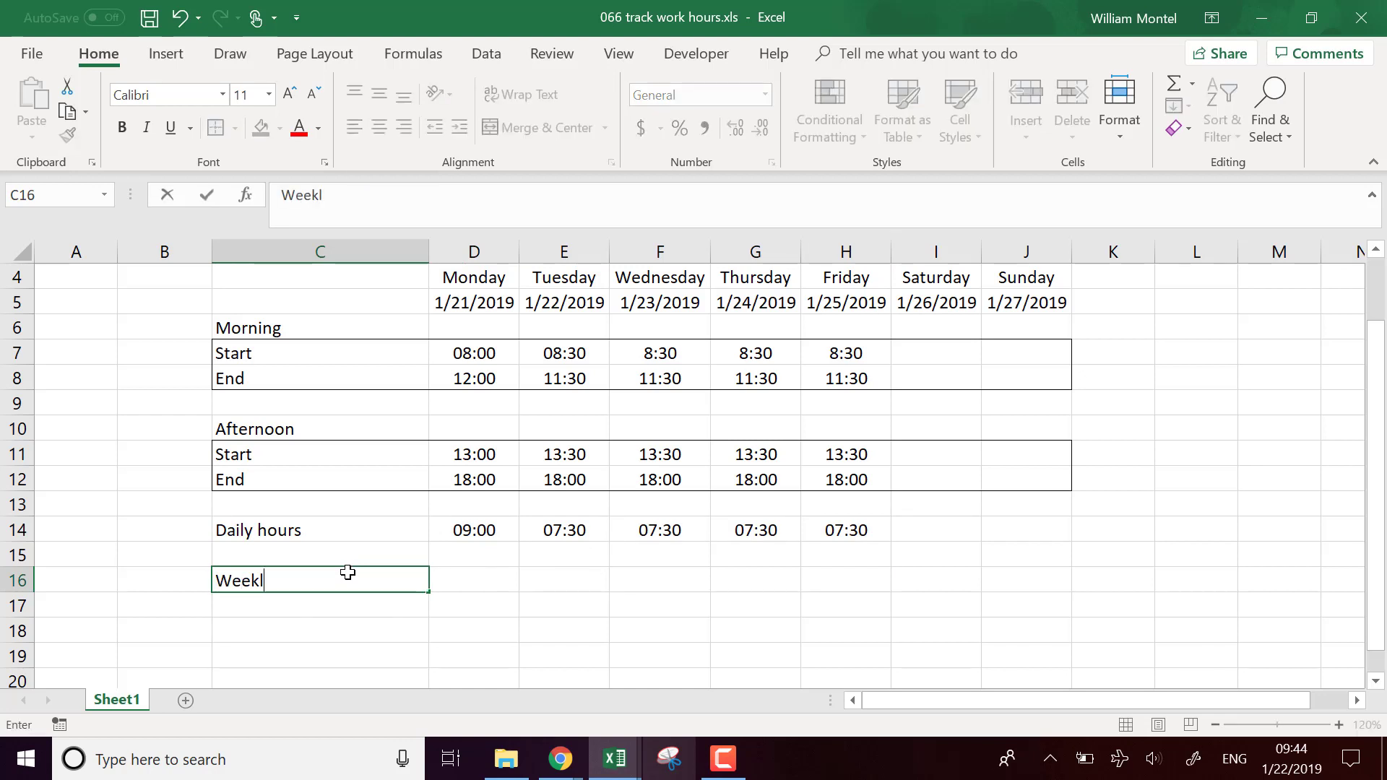
pyautogui.write('y hours')
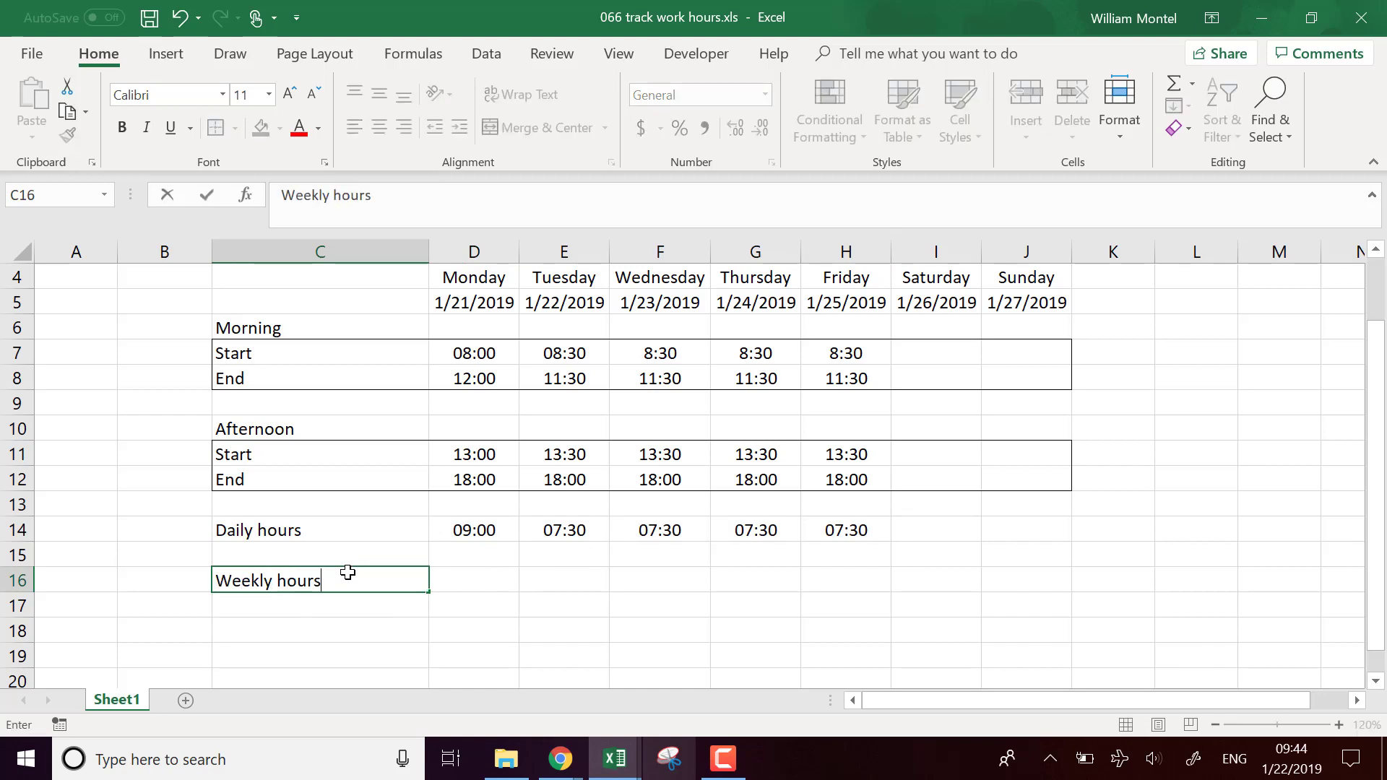
pyautogui.press('Return')
# Step: Enter =SUM(D14:H14) in D16 and verify the formula in the formula bar
pyautogui.press('Up')
pyautogui.press('Right')
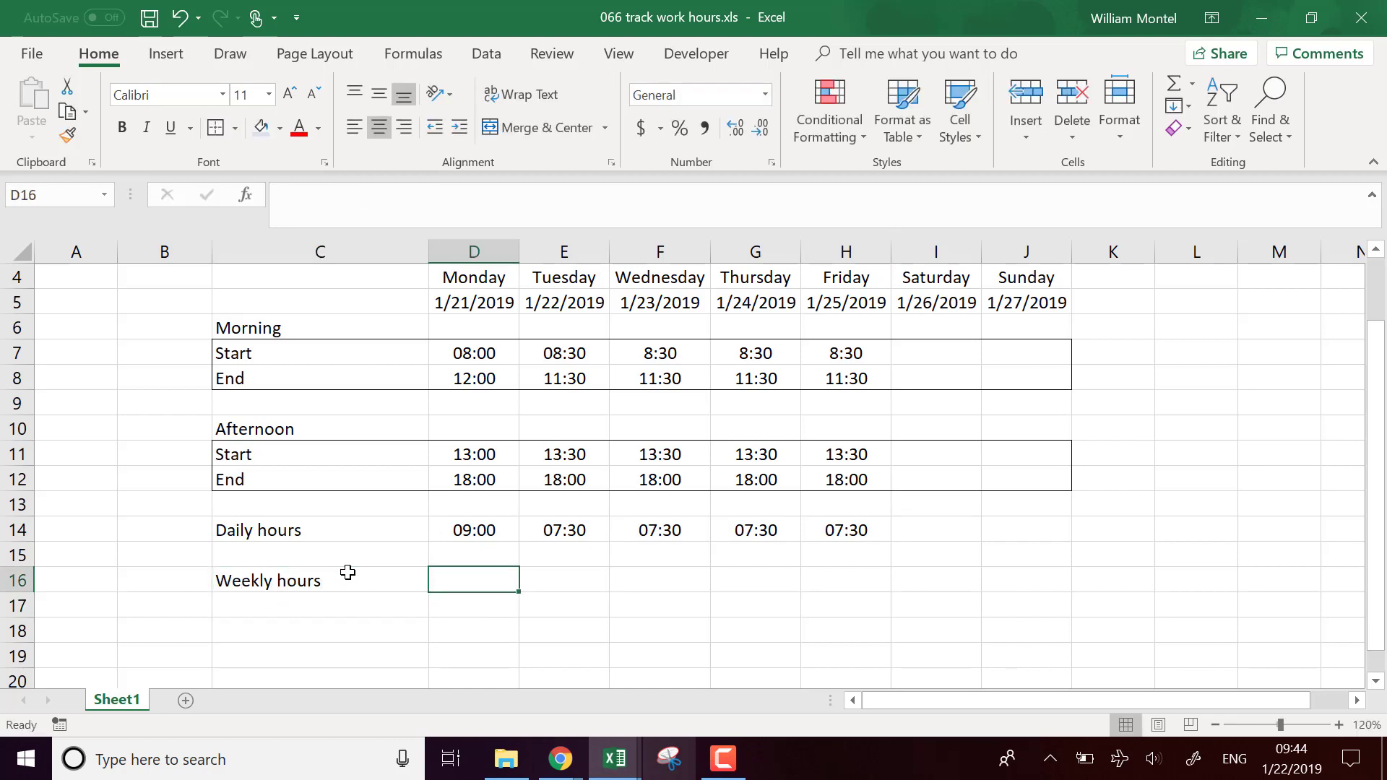
pyautogui.write('=')
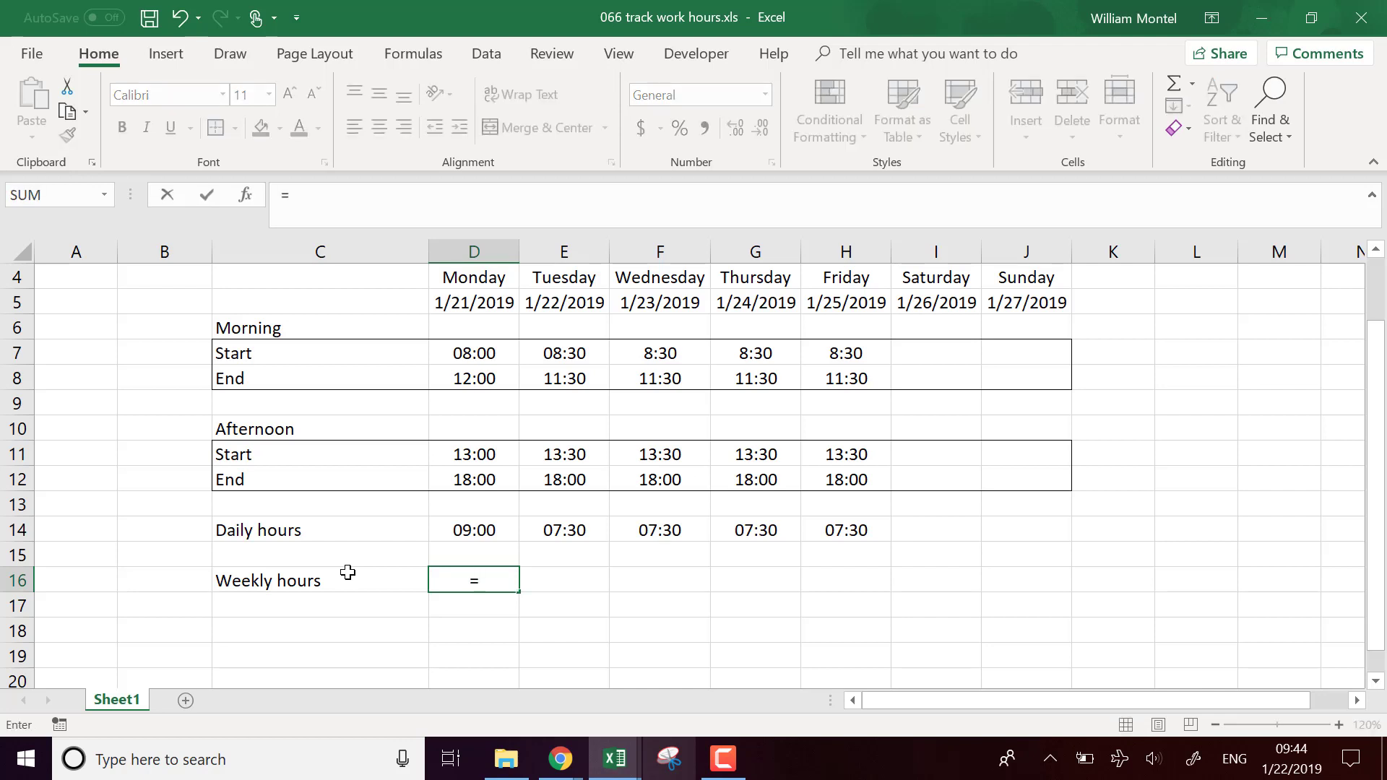
pyautogui.write('sum')
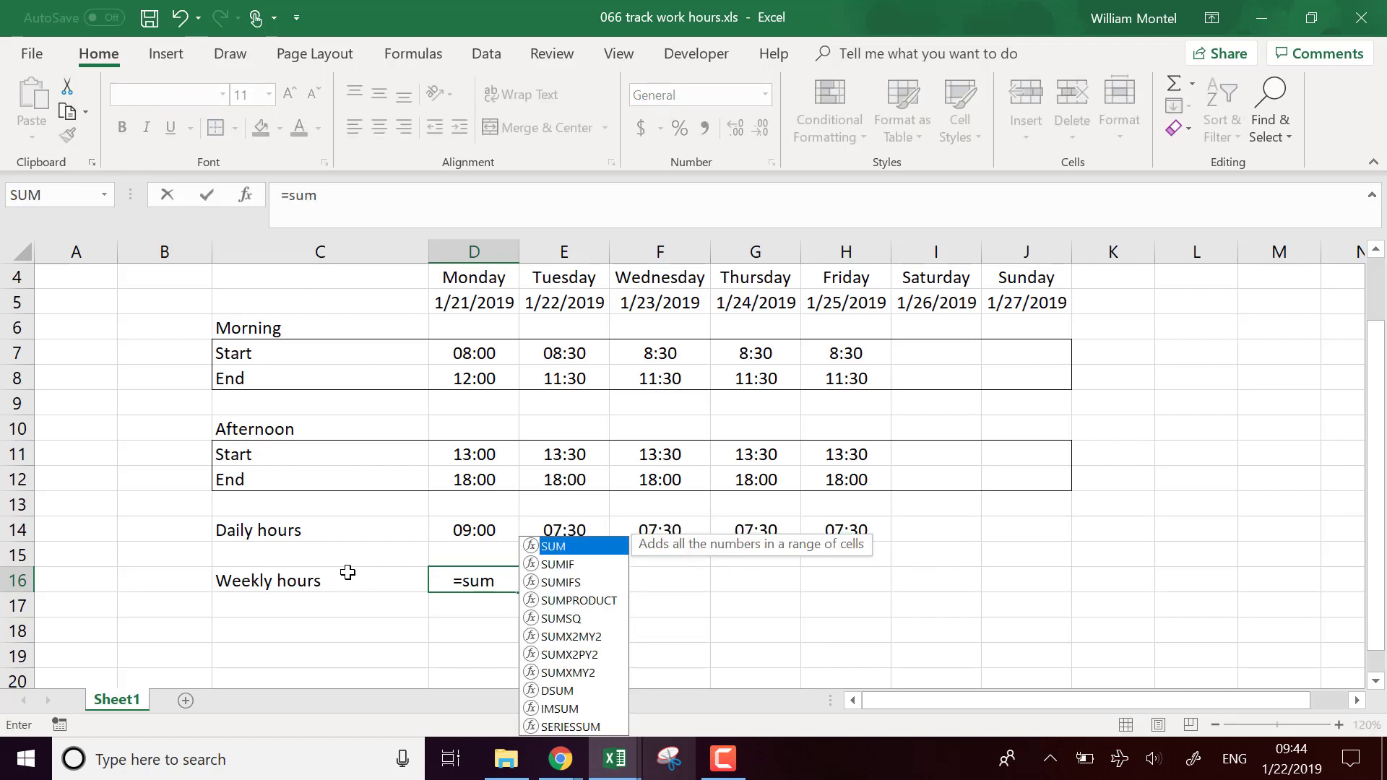
pyautogui.press('Tab')
pyautogui.moveTo(477, 526); pyautogui.dragTo(822, 528)
pyautogui.write(')')
pyautogui.press('Return')
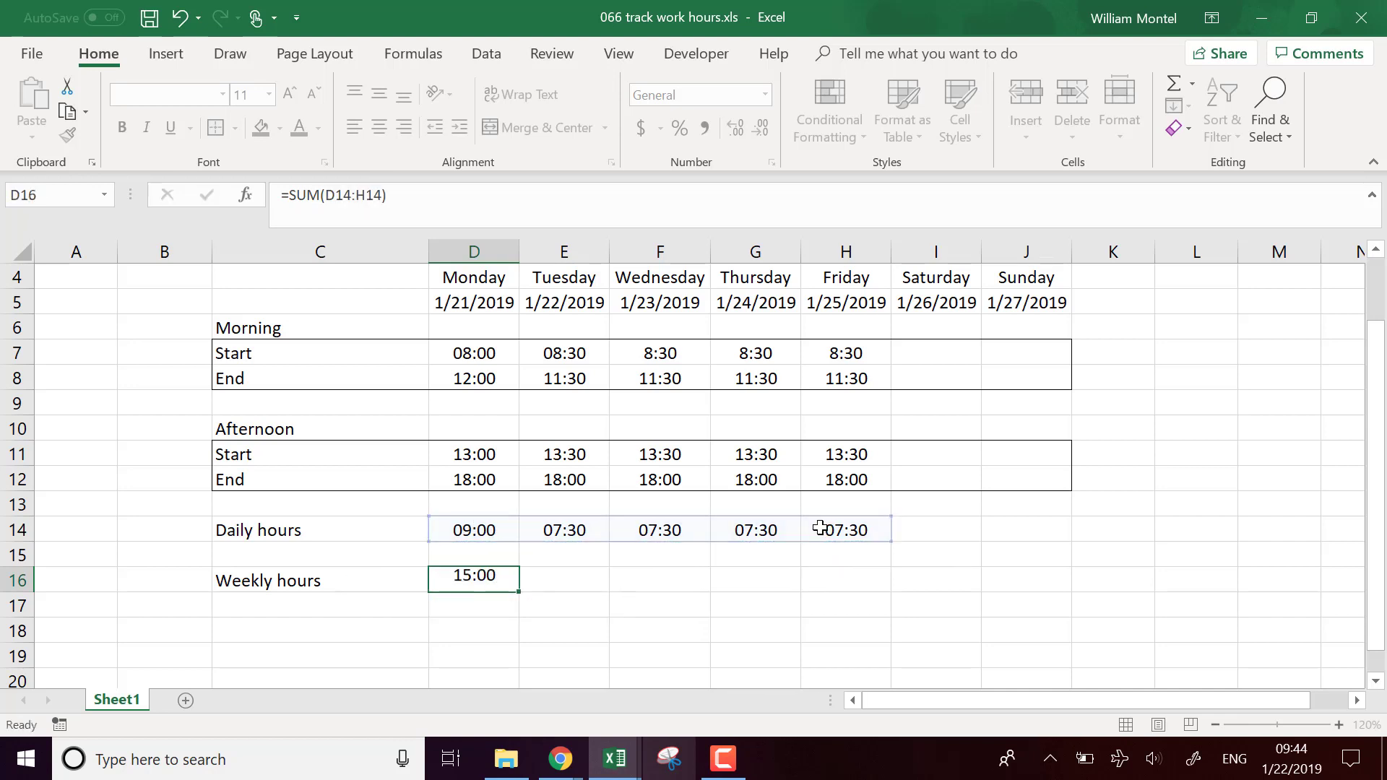
pyautogui.click(504, 585)
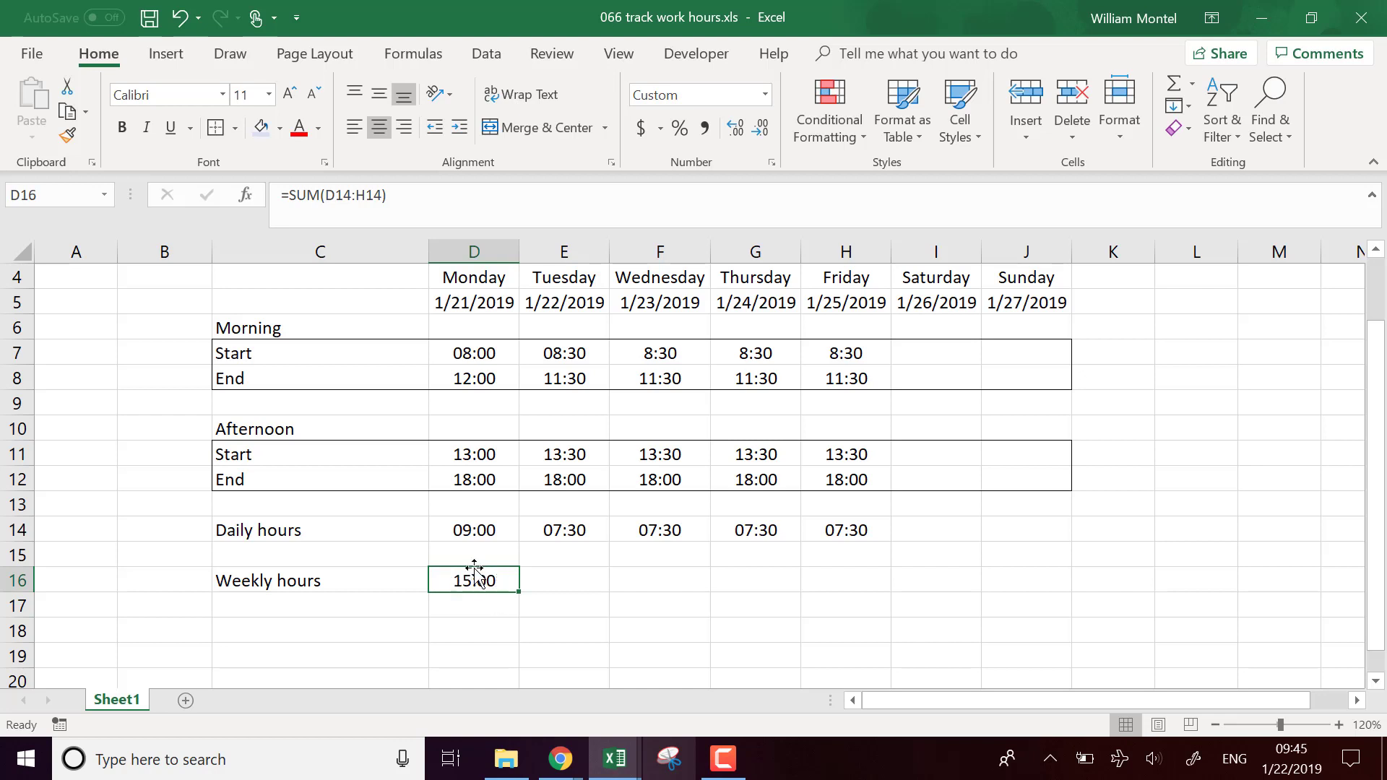
pyautogui.click(520, 206)
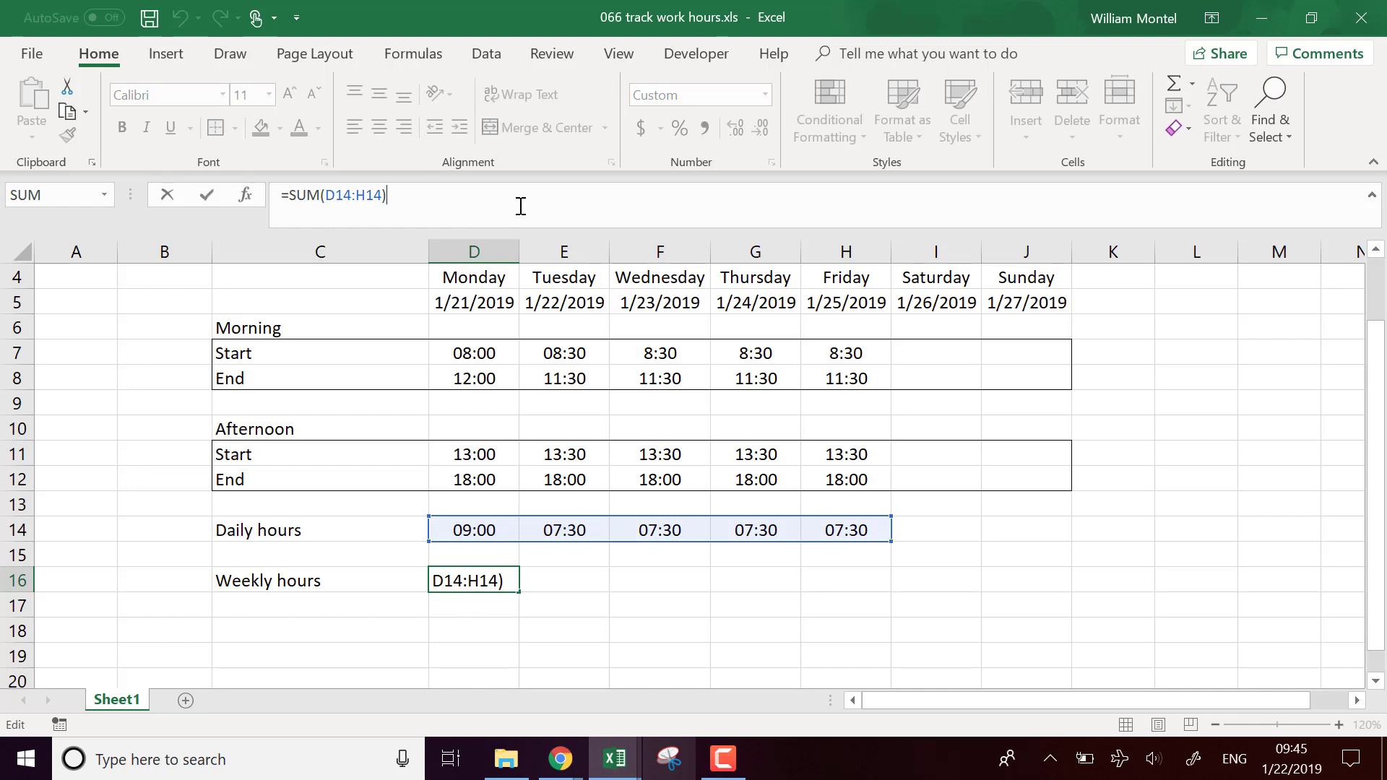
pyautogui.press('Return')
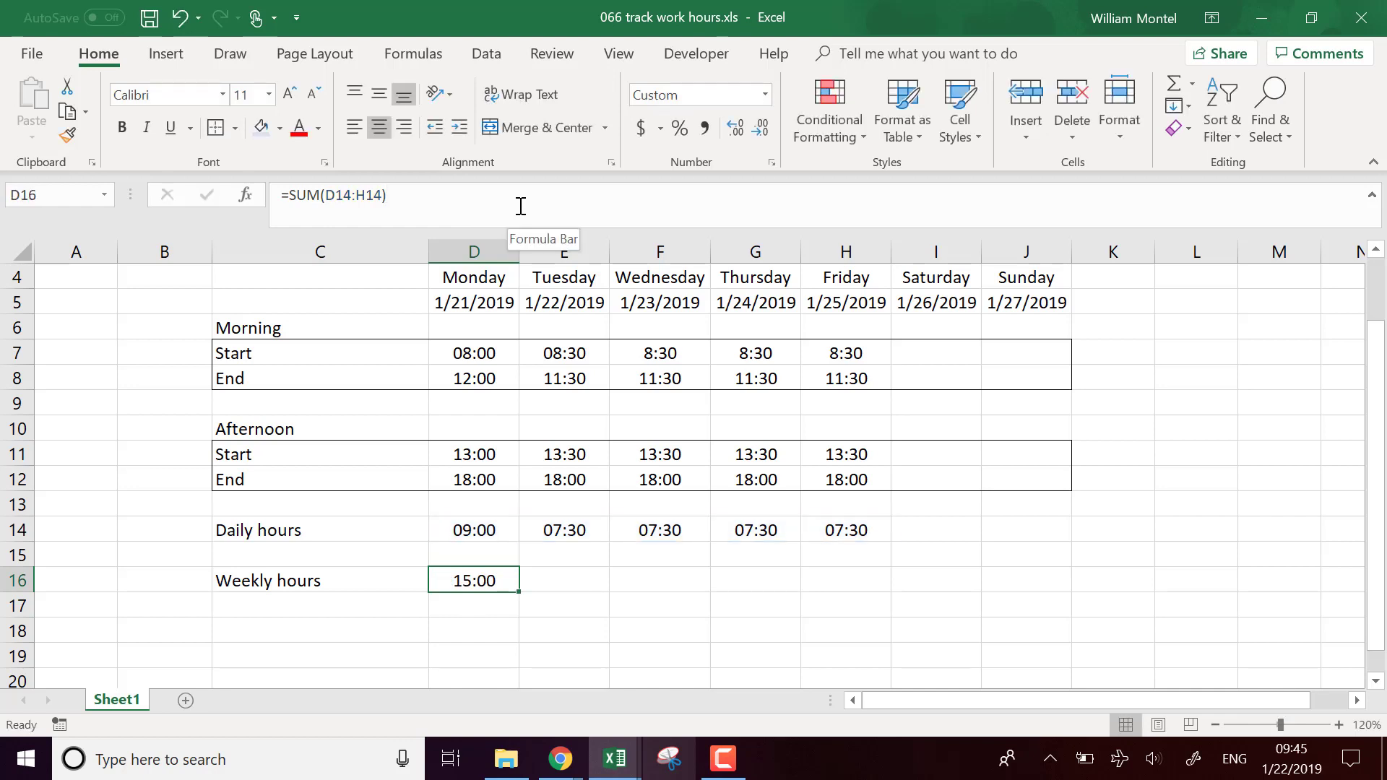
# Step: Apply the 37:30:55 elapsed-hours time format to the weekly total D16
pyautogui.rightClick(482, 575)
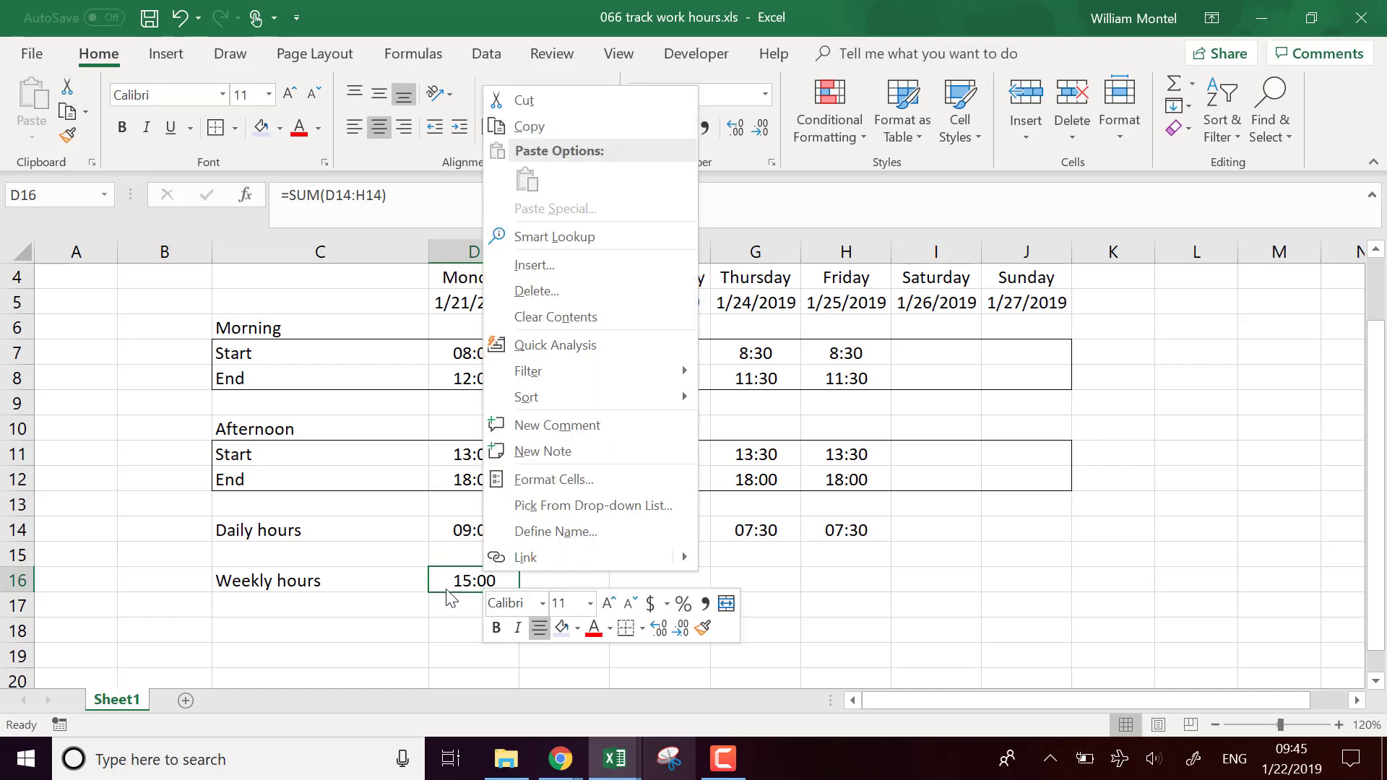
pyautogui.click(586, 477)
pyautogui.moveTo(558, 211); pyautogui.dragTo(778, 130)
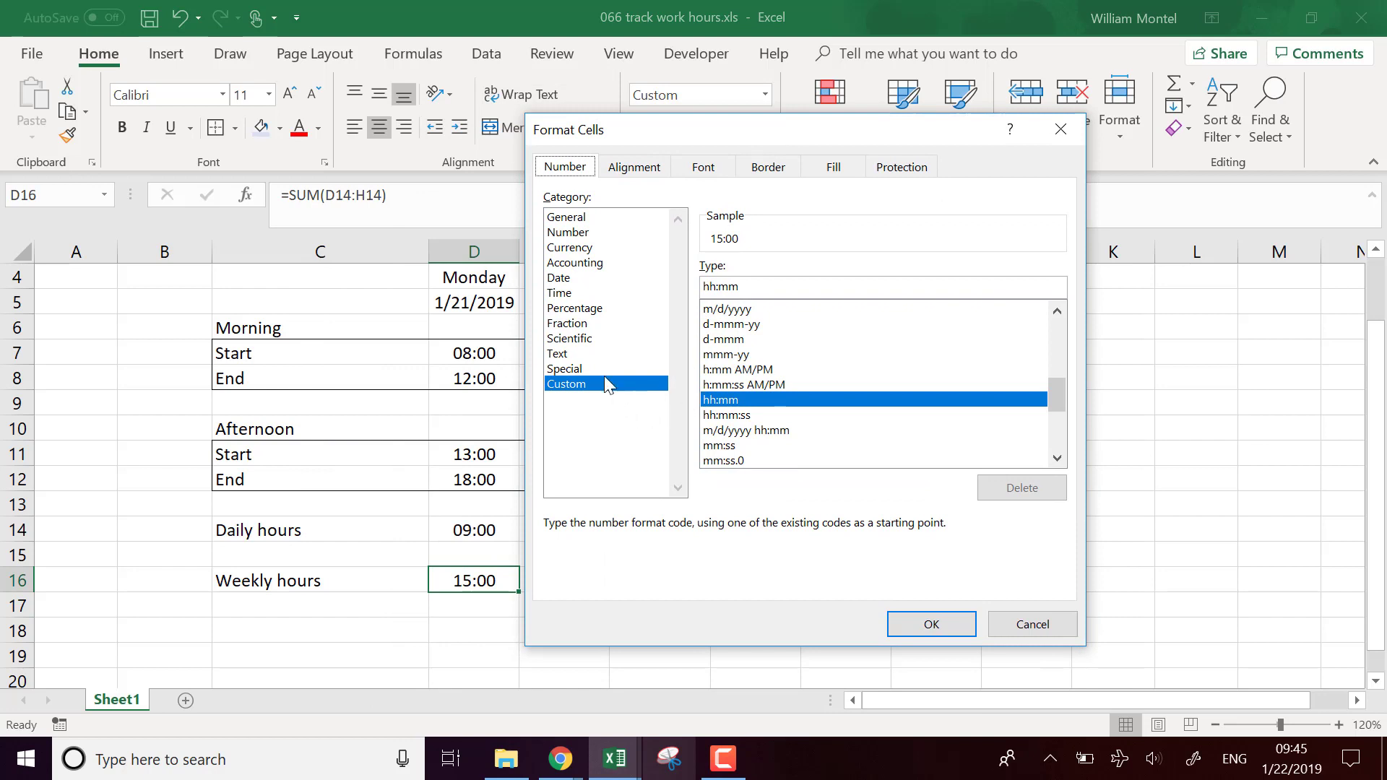
pyautogui.click(582, 281)
pyautogui.click(578, 294)
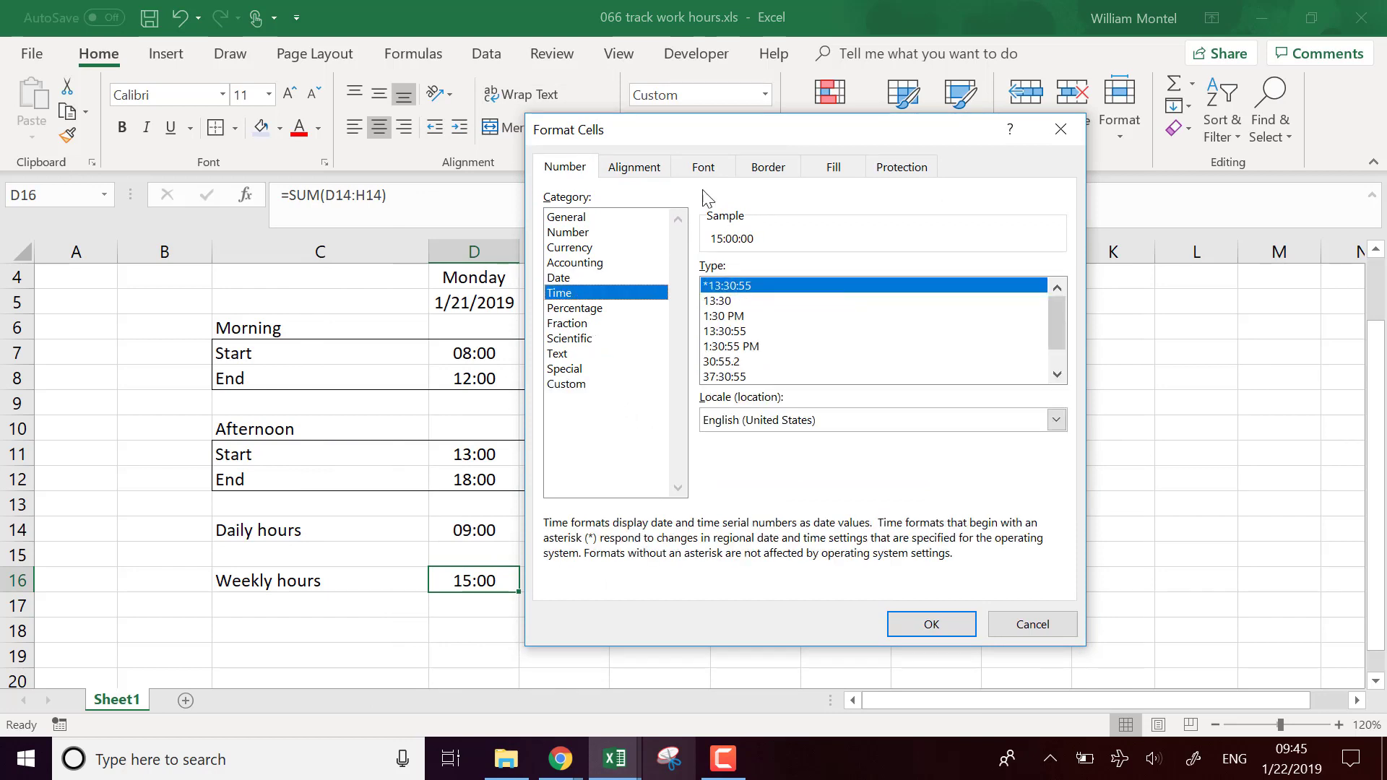
pyautogui.moveTo(792, 131); pyautogui.dragTo(884, 135)
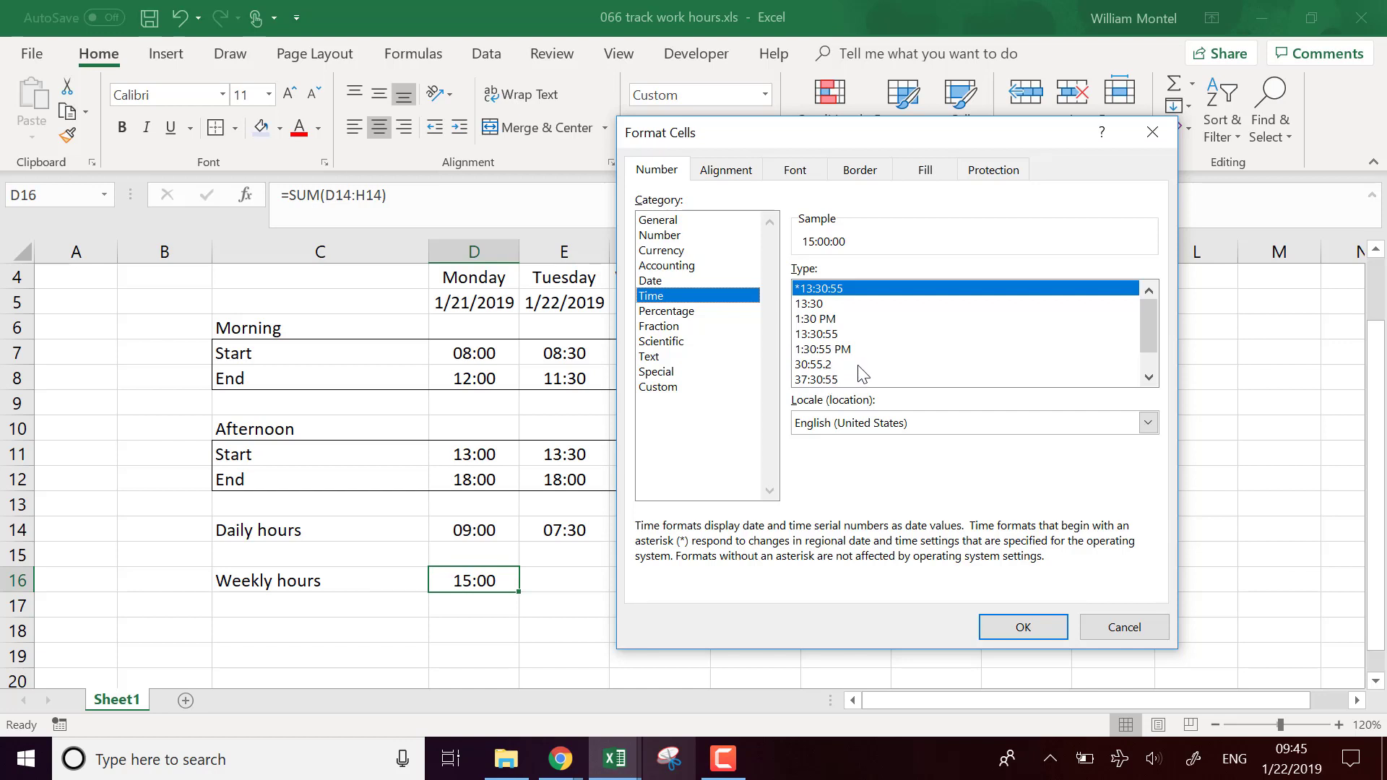
pyautogui.click(825, 380)
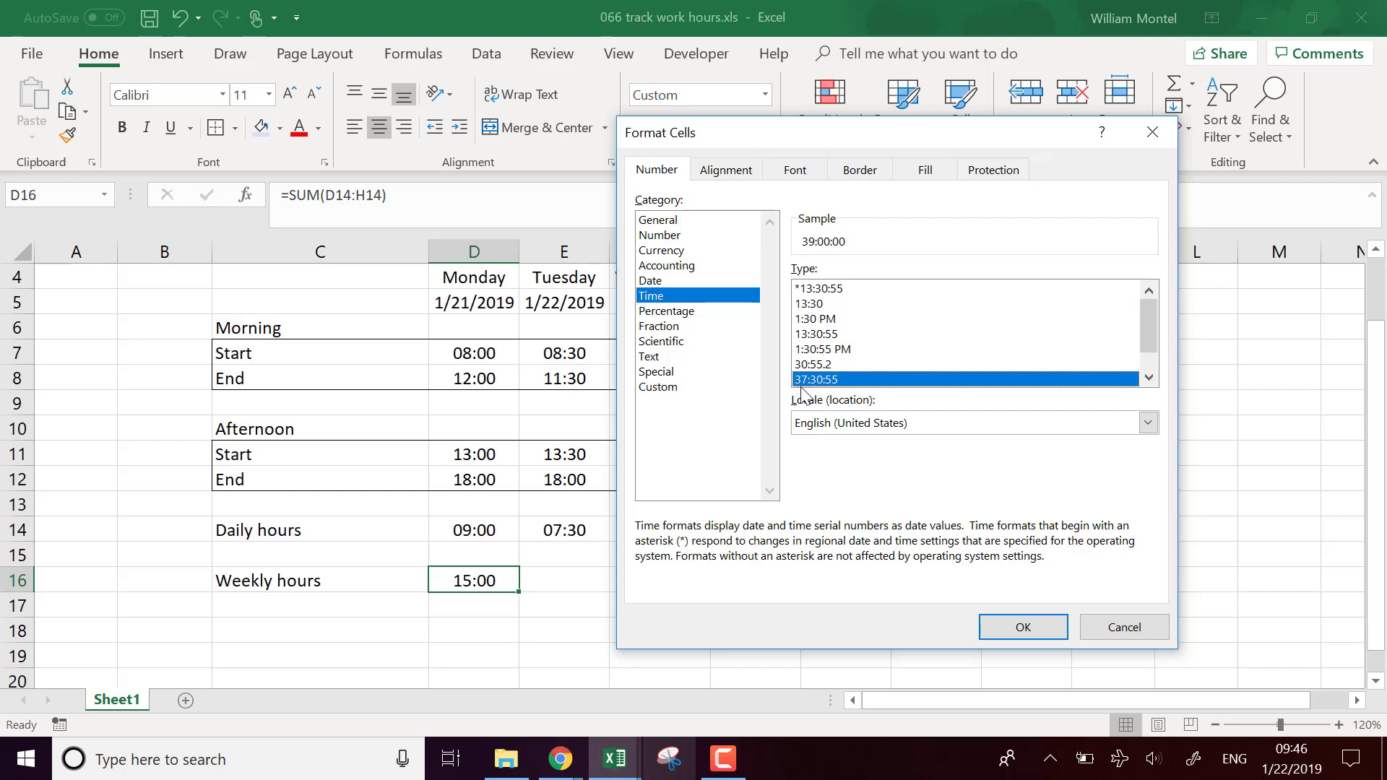
pyautogui.click(1010, 632)
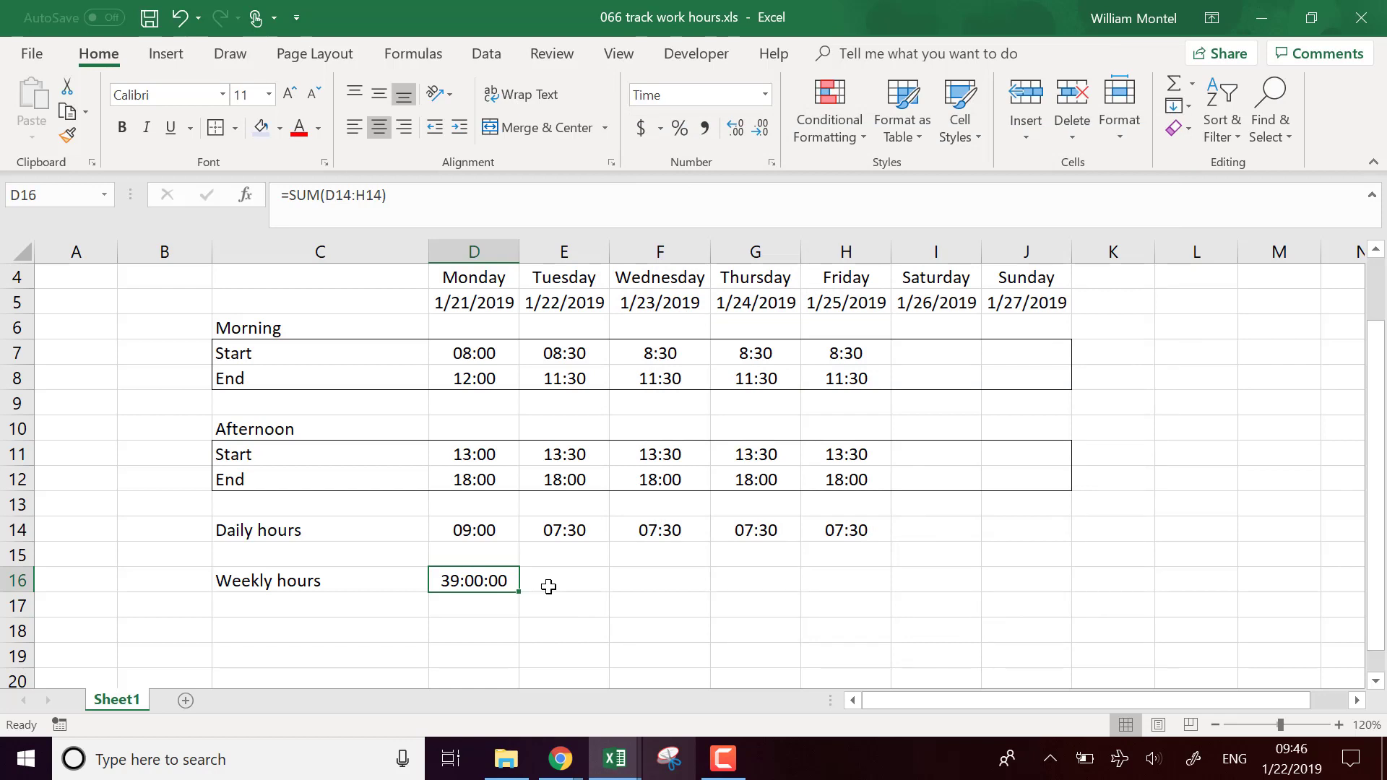
pyautogui.hotkey('ctrl', 'z')
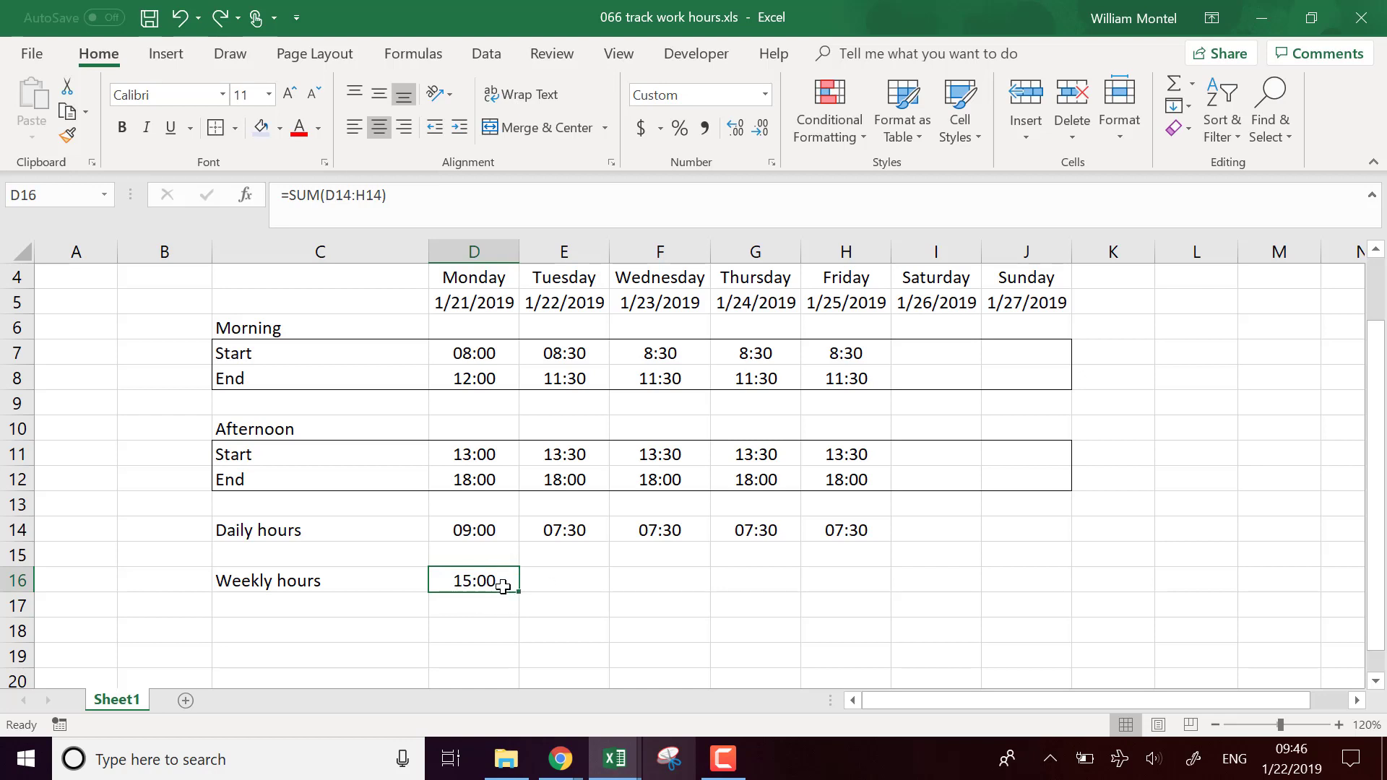
pyautogui.hotkey('ctrl', 'y')
# Step: Edit D16's custom format code to [h]:mm, dropping the seconds
pyautogui.click(636, 607)
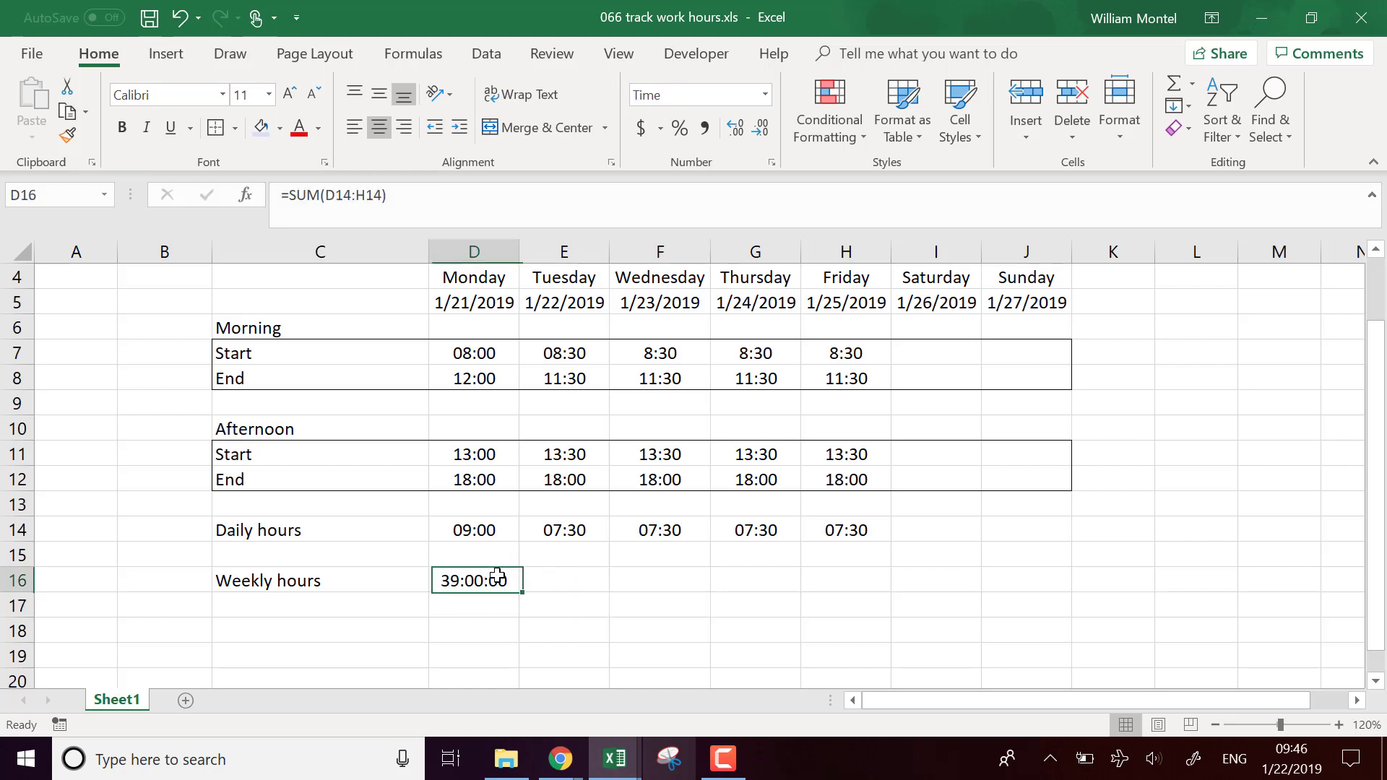
pyautogui.rightClick(491, 584)
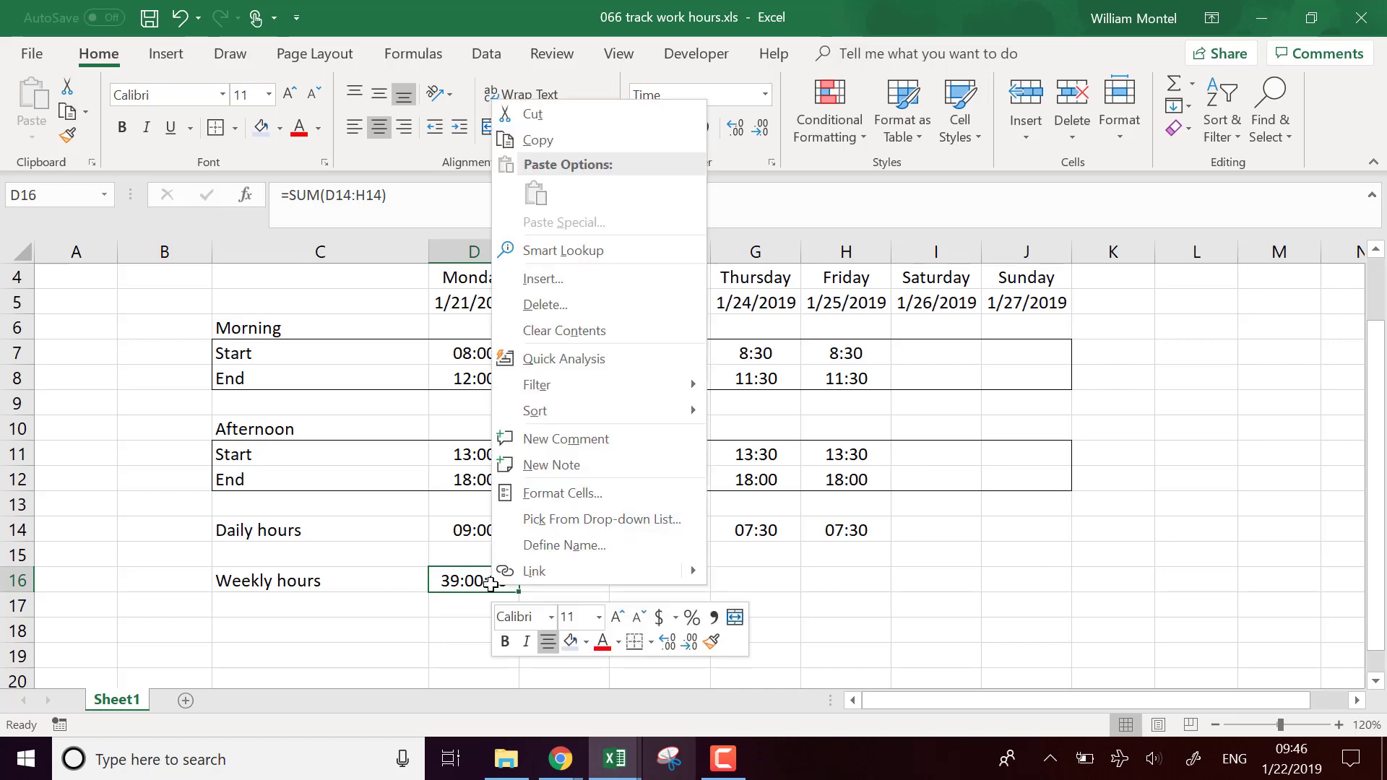
pyautogui.click(581, 495)
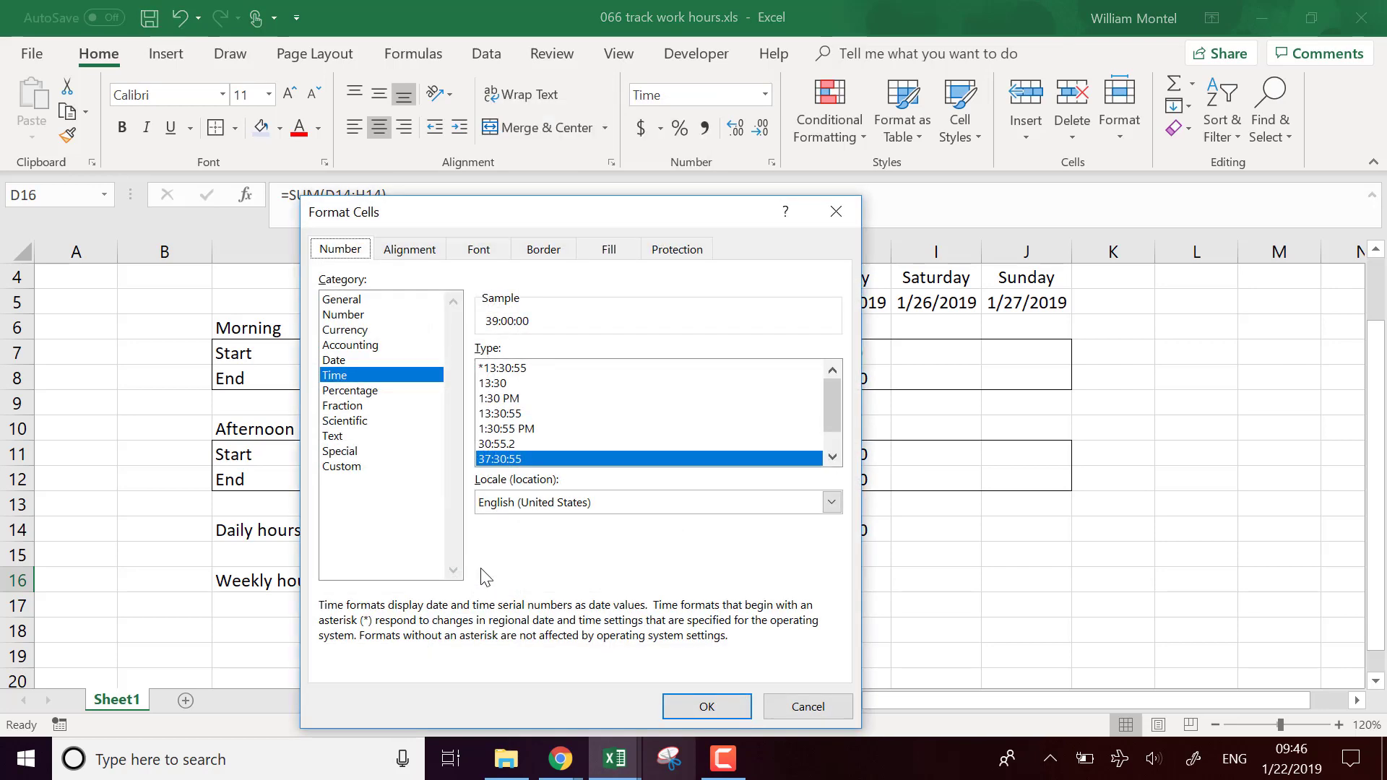
pyautogui.click(363, 468)
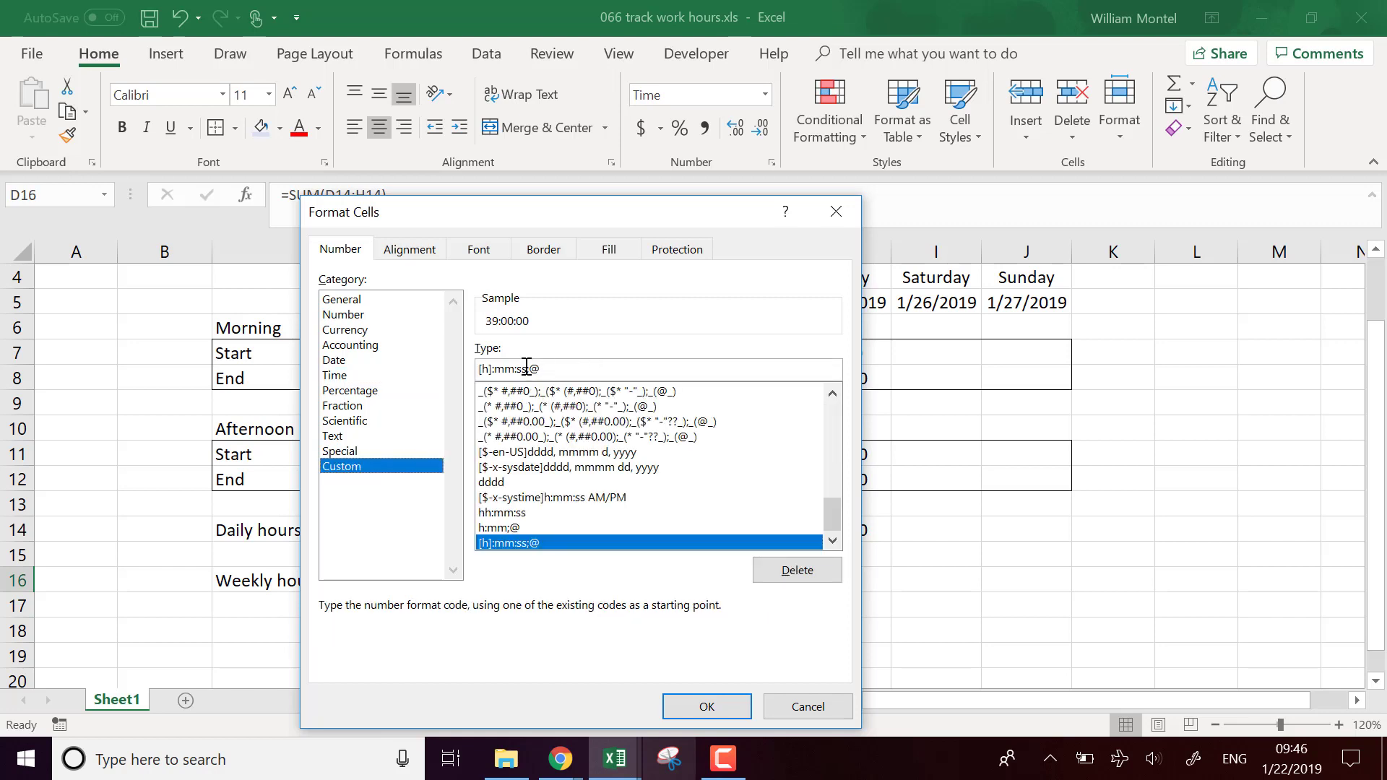
pyautogui.press('Left')
pyautogui.press('Left')
pyautogui.press('BackSpace')
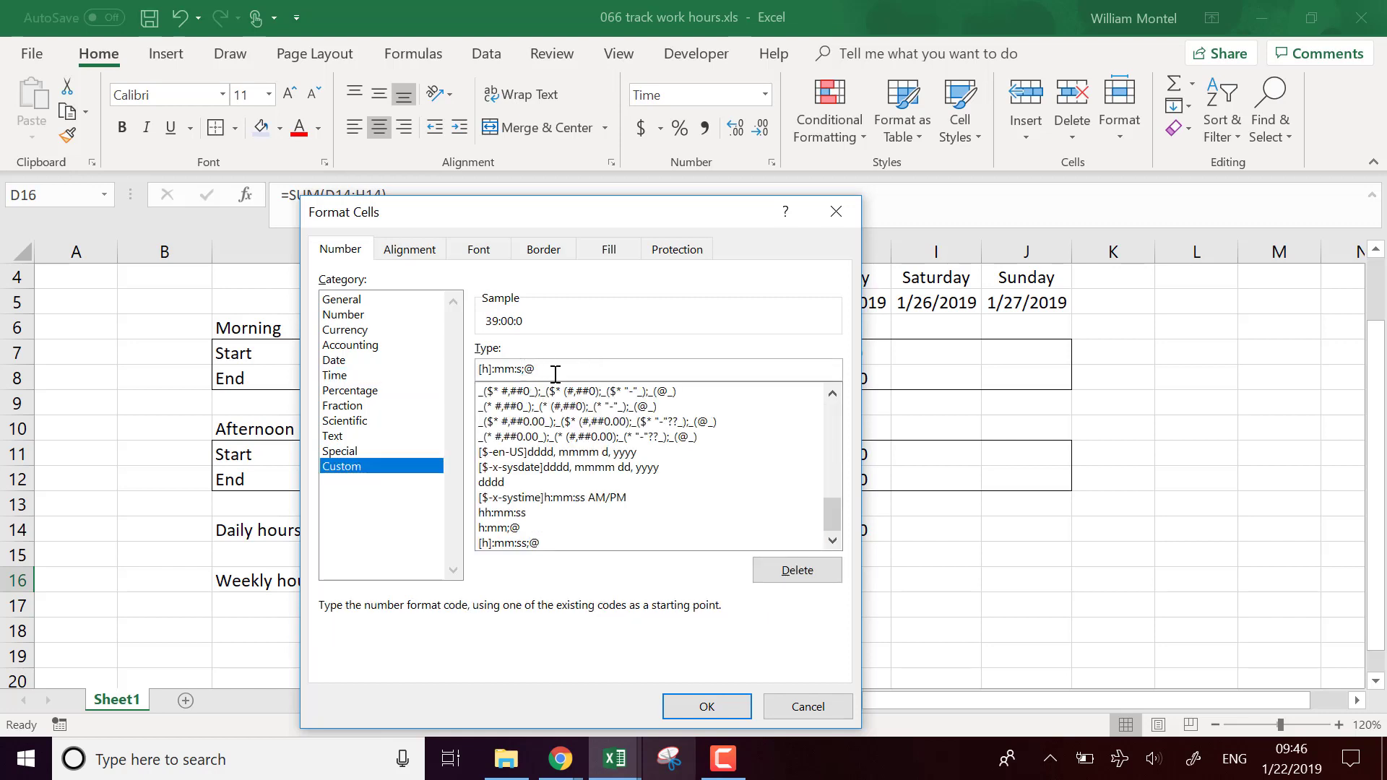
pyautogui.press('Return')
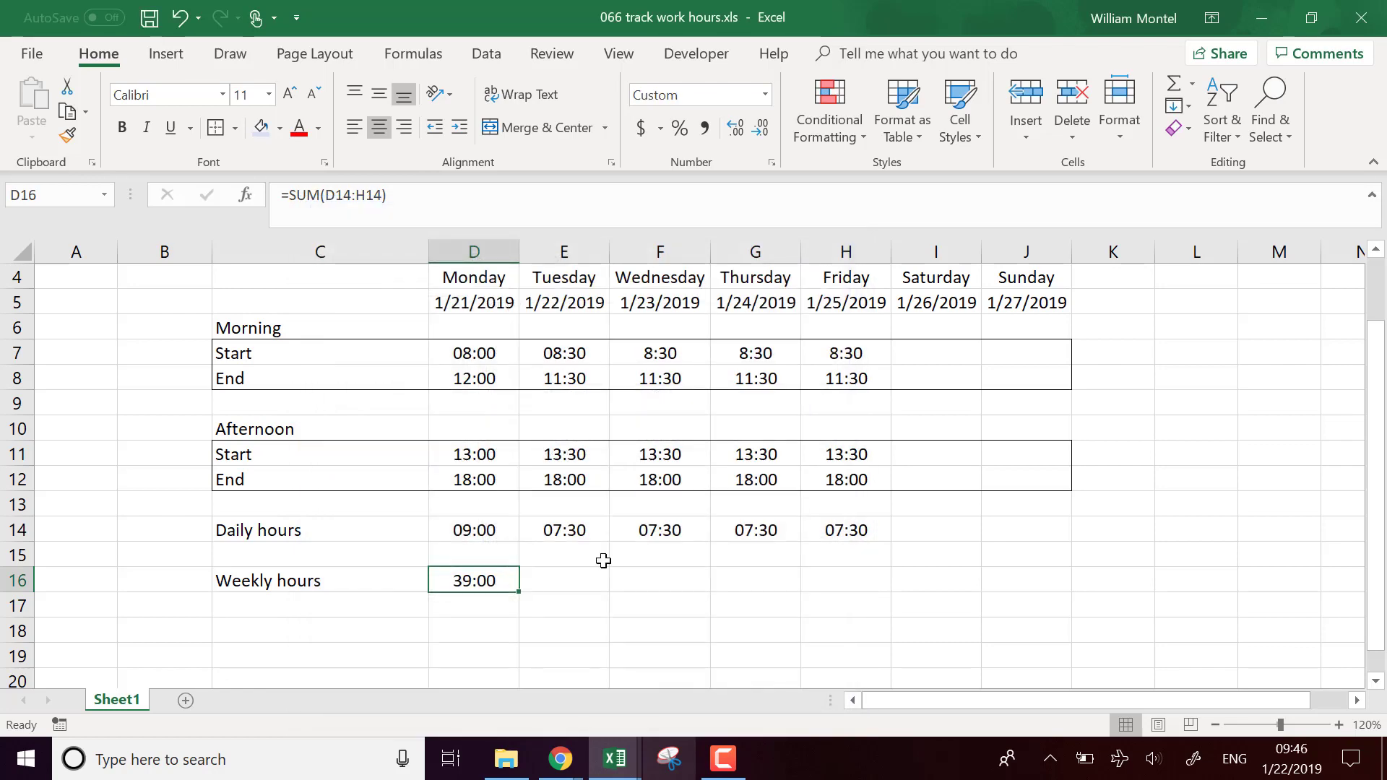
pyautogui.click(577, 607)
# Step: Add Contract with 35:00 hours in C17:D17 and an Overtime label in C18
pyautogui.scroll(-1, 448, 564)
pyautogui.click(356, 530)
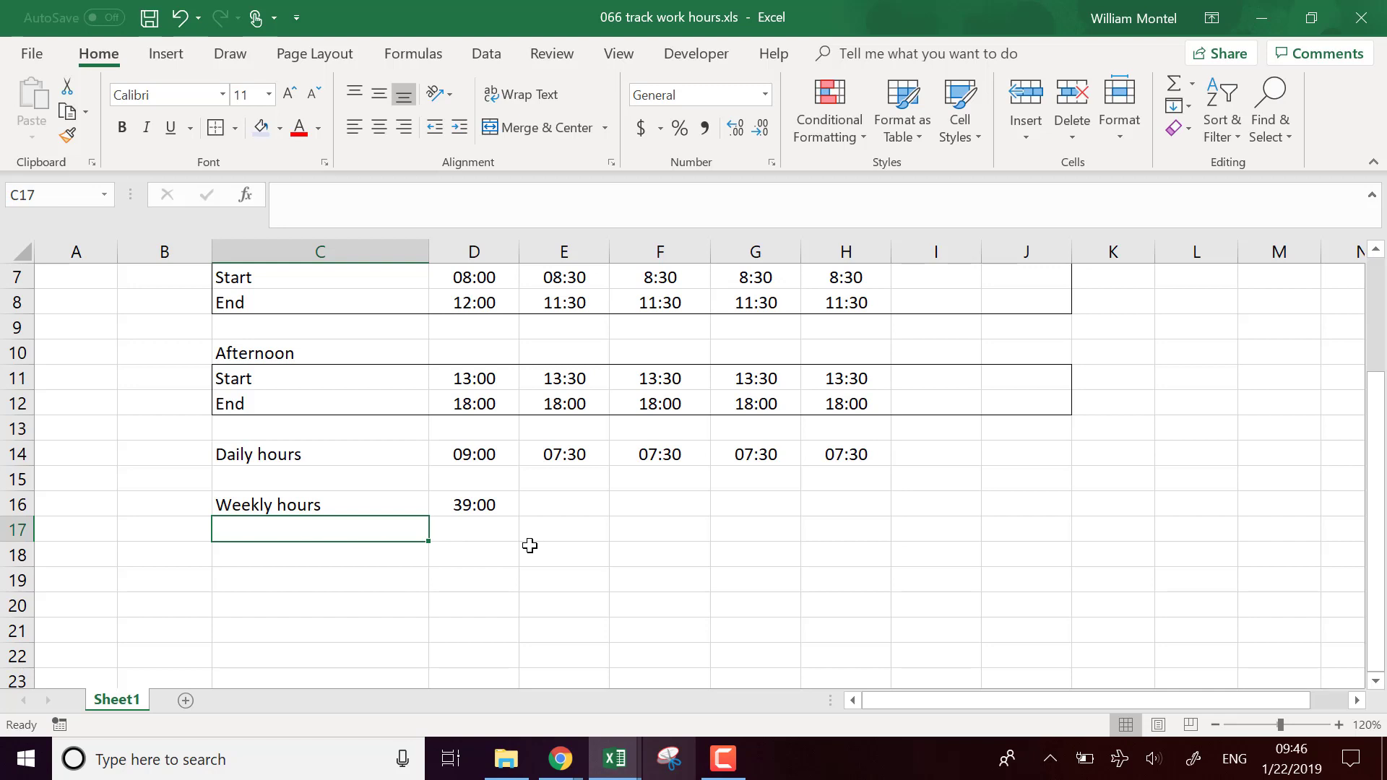
pyautogui.write('Contract')
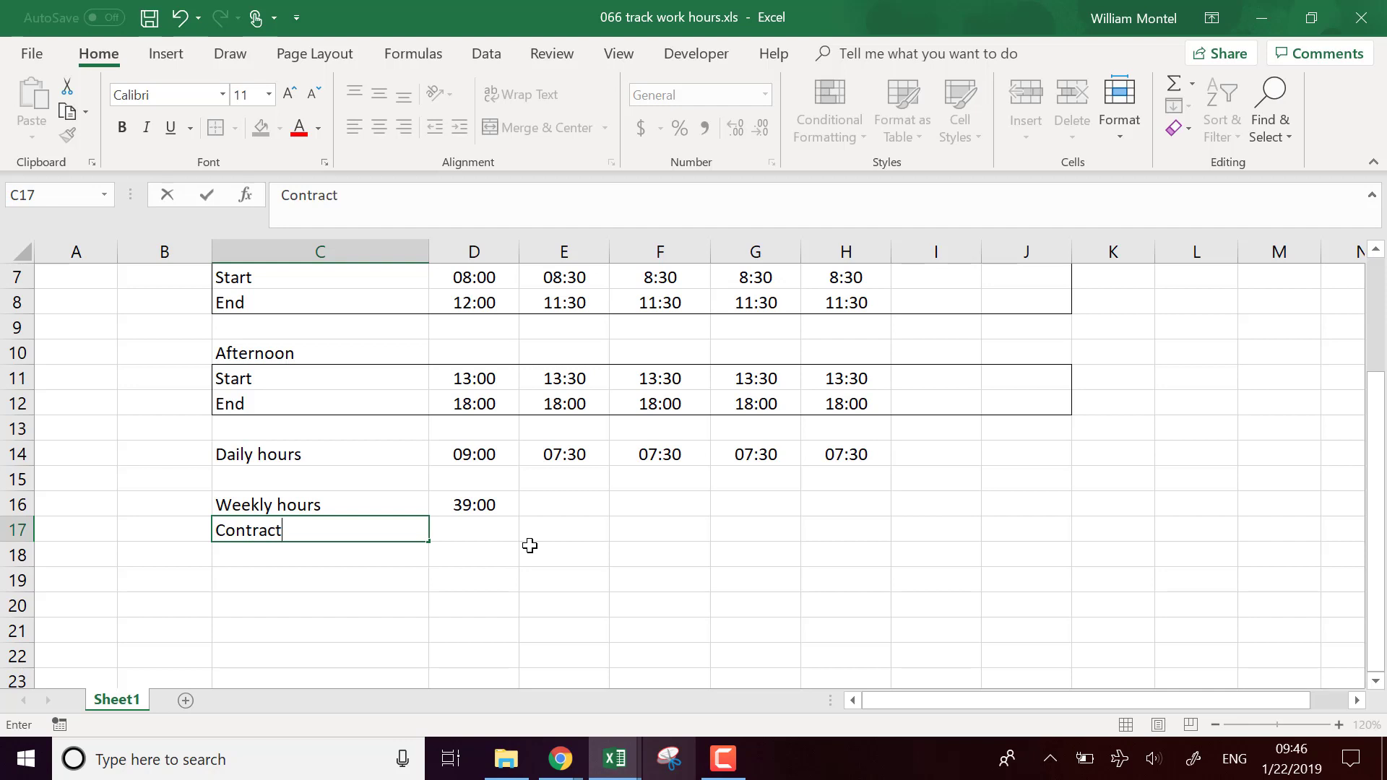
pyautogui.press('Return')
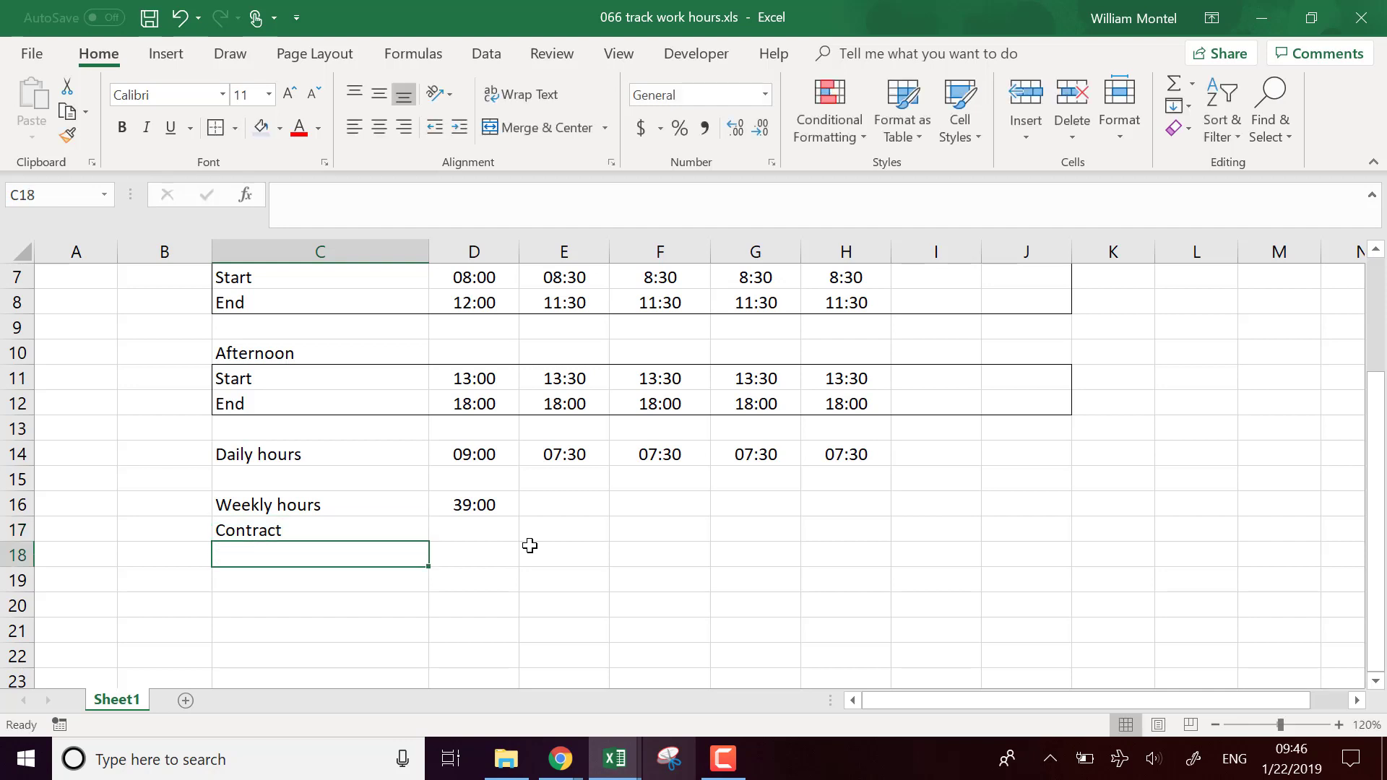
pyautogui.press('Up')
pyautogui.press('Right')
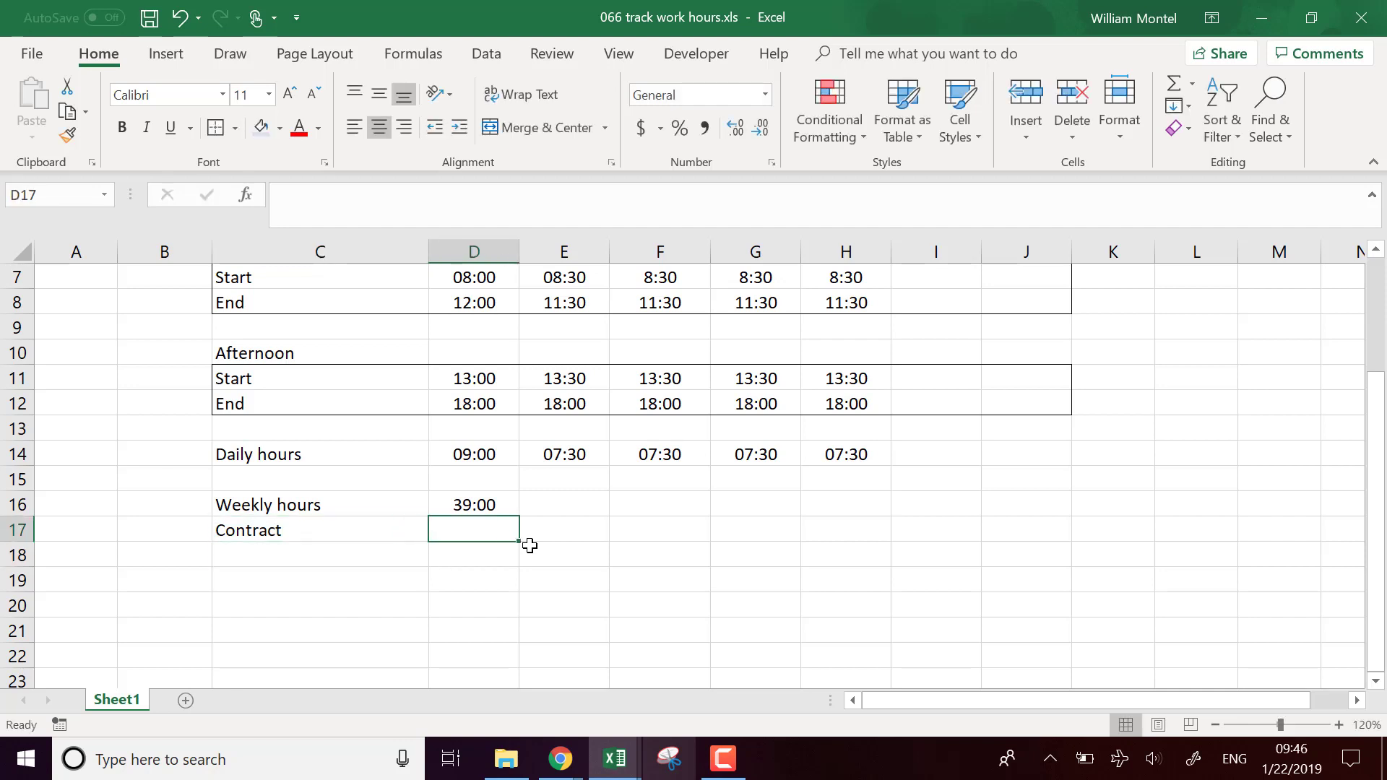
pyautogui.write('35')
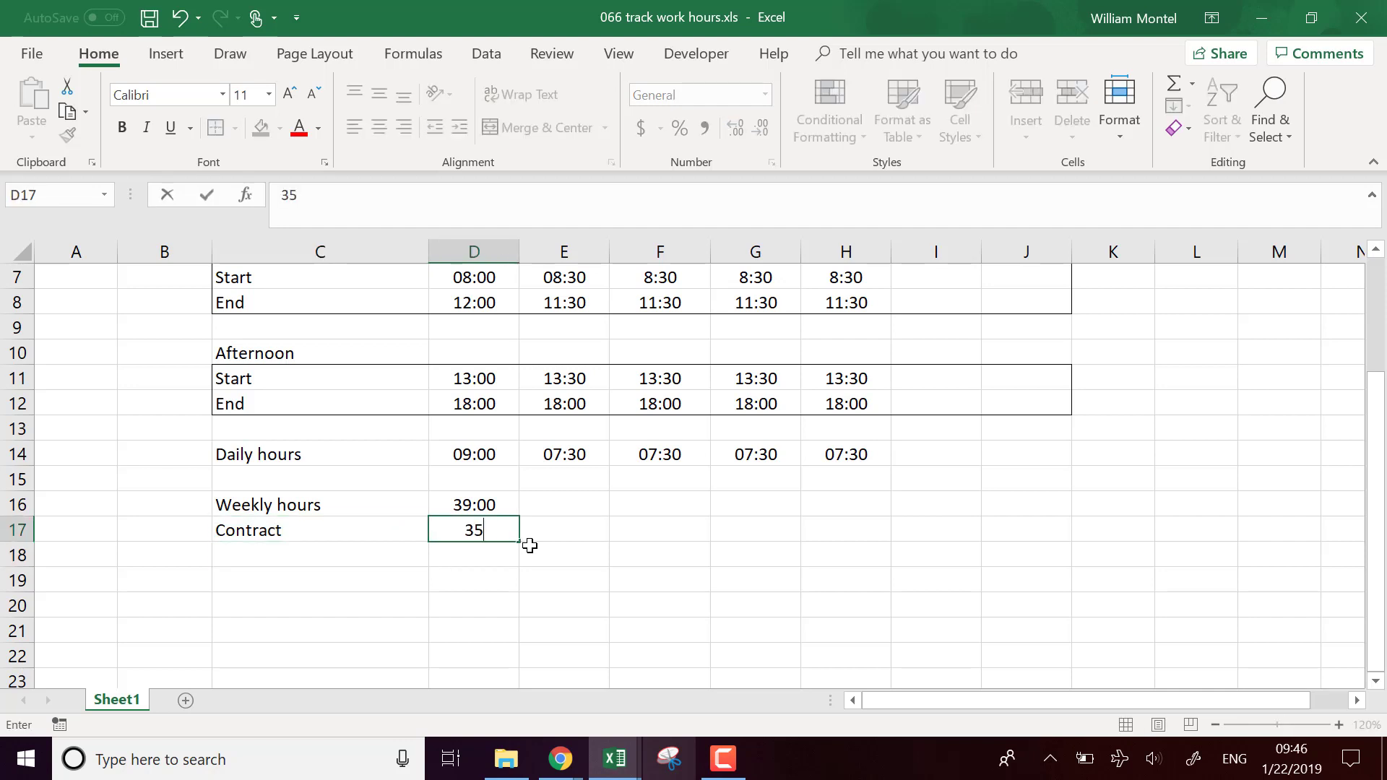
pyautogui.write(':00')
pyautogui.press('Return')
pyautogui.press('Left')
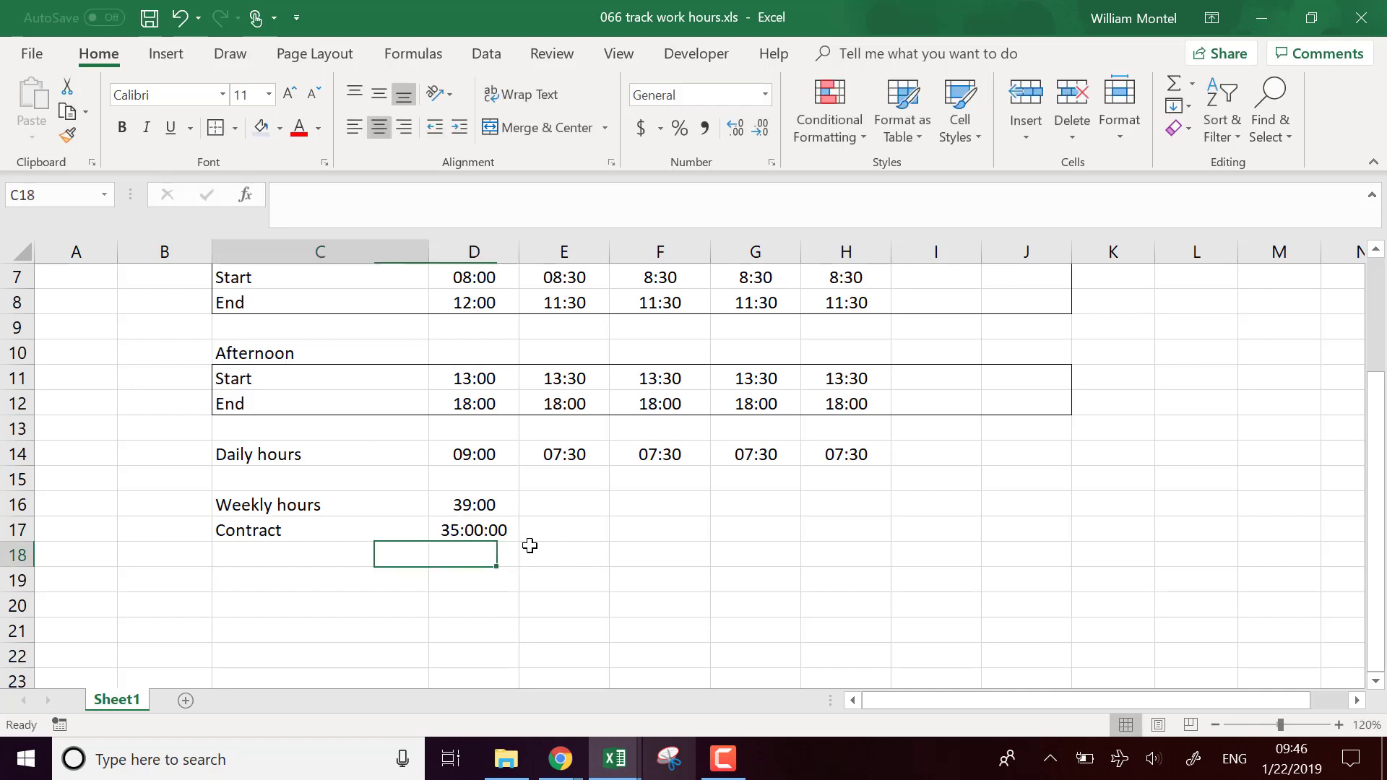
pyautogui.write('Over')
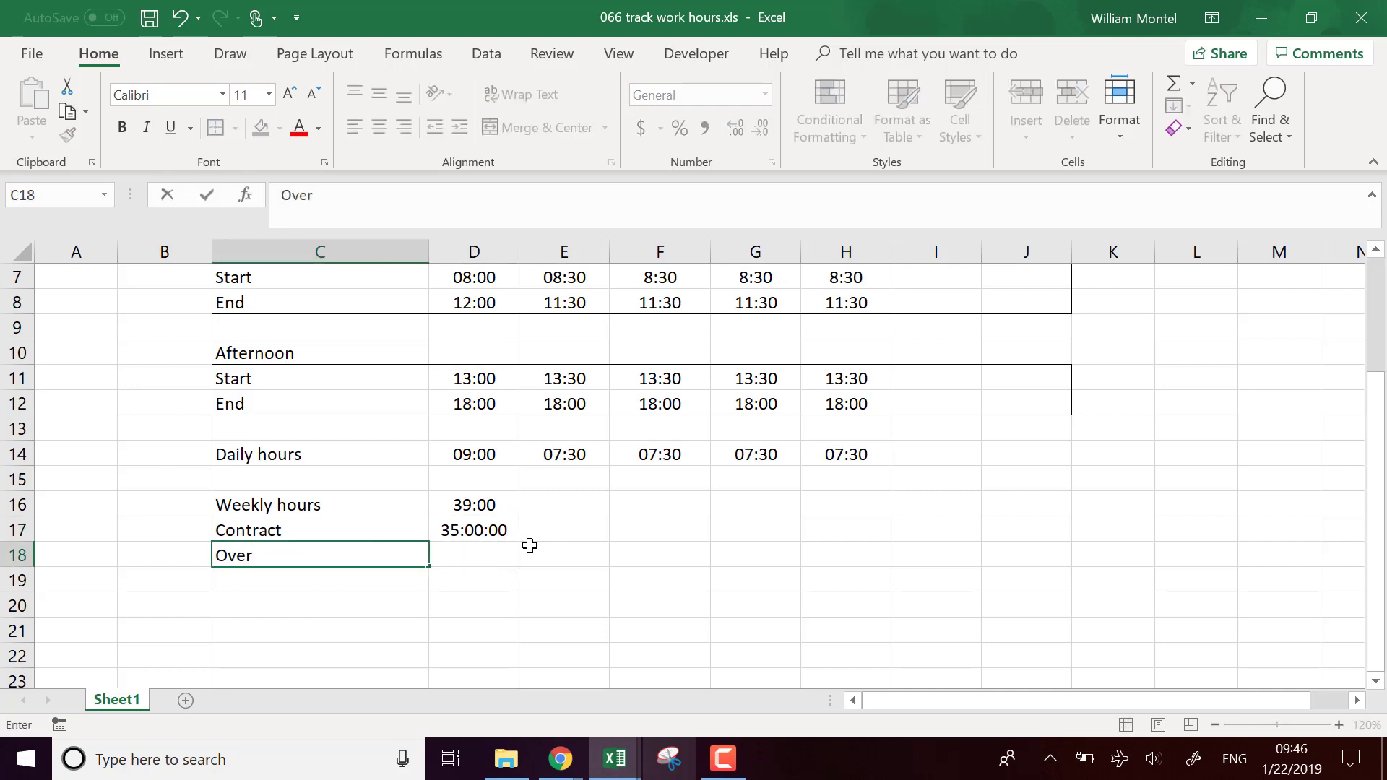
pyautogui.write('time')
pyautogui.press('Return')
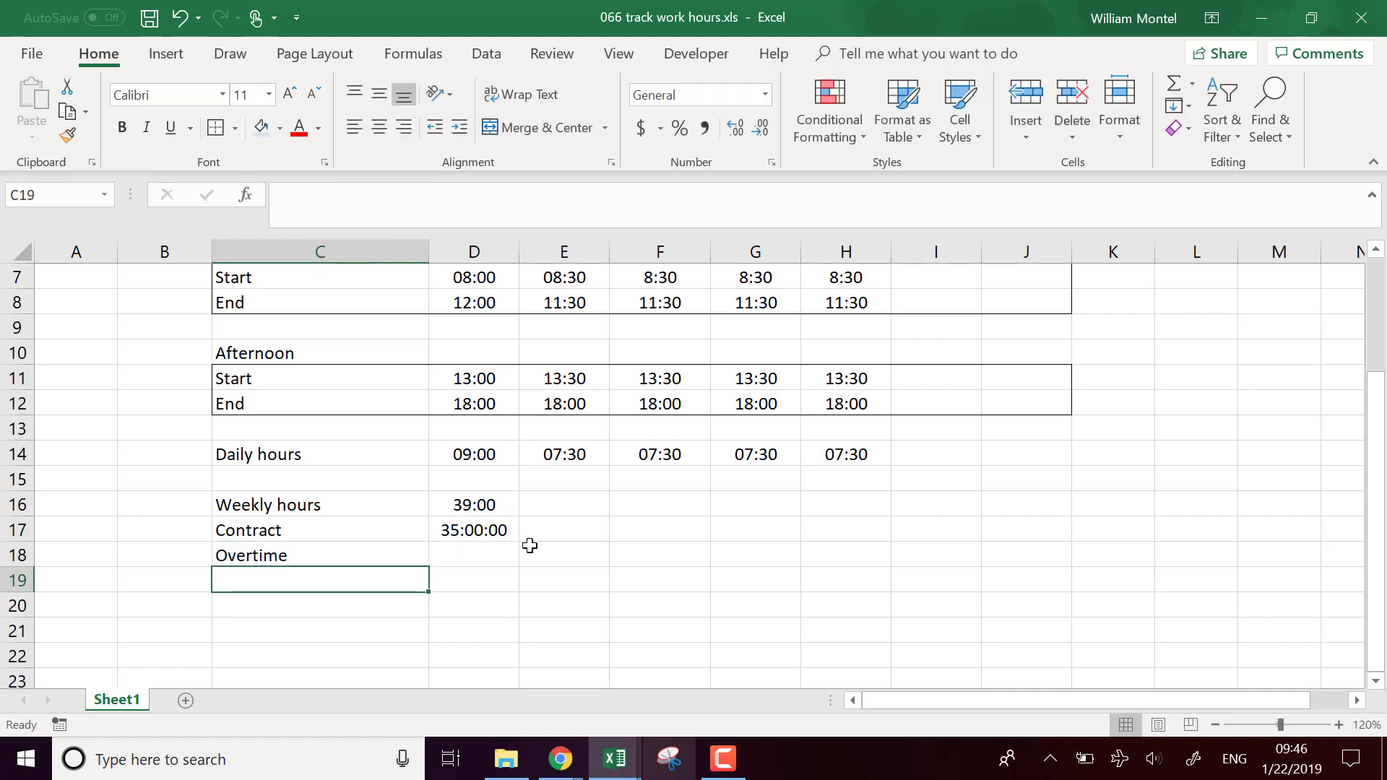
# Step: Enter =IF(D16>D17,D16-D17,"") in D18 to calculate overtime
pyautogui.click(497, 554)
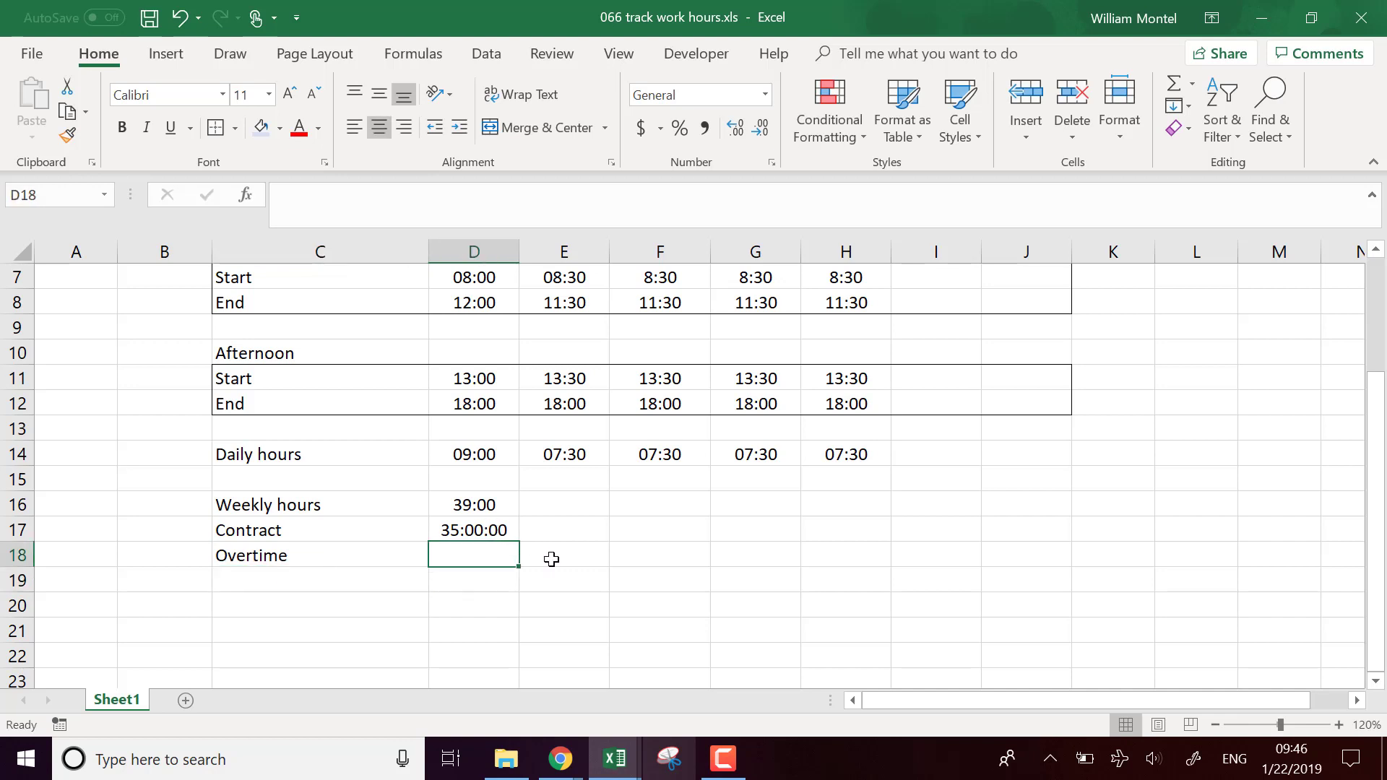
pyautogui.write('=if(')
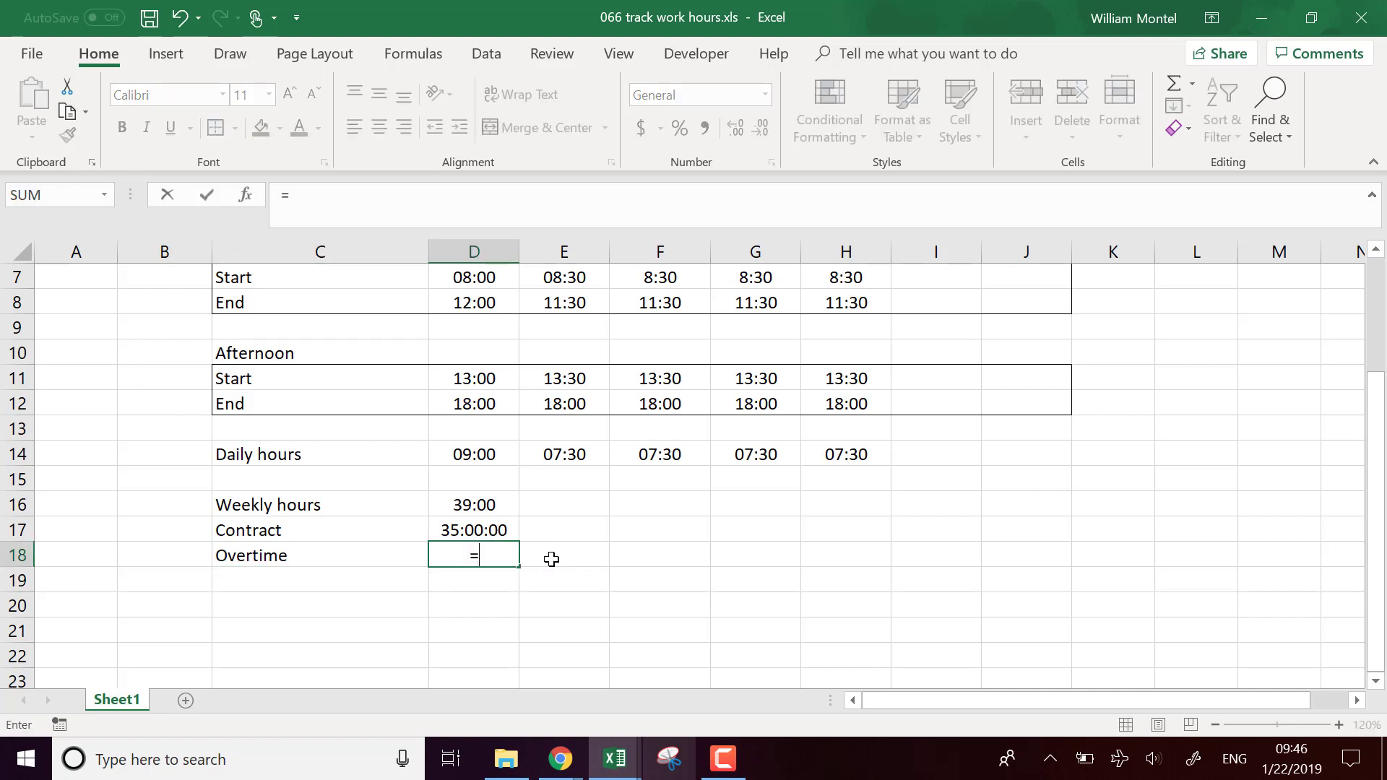
pyautogui.press('Up')
pyautogui.press('Up')
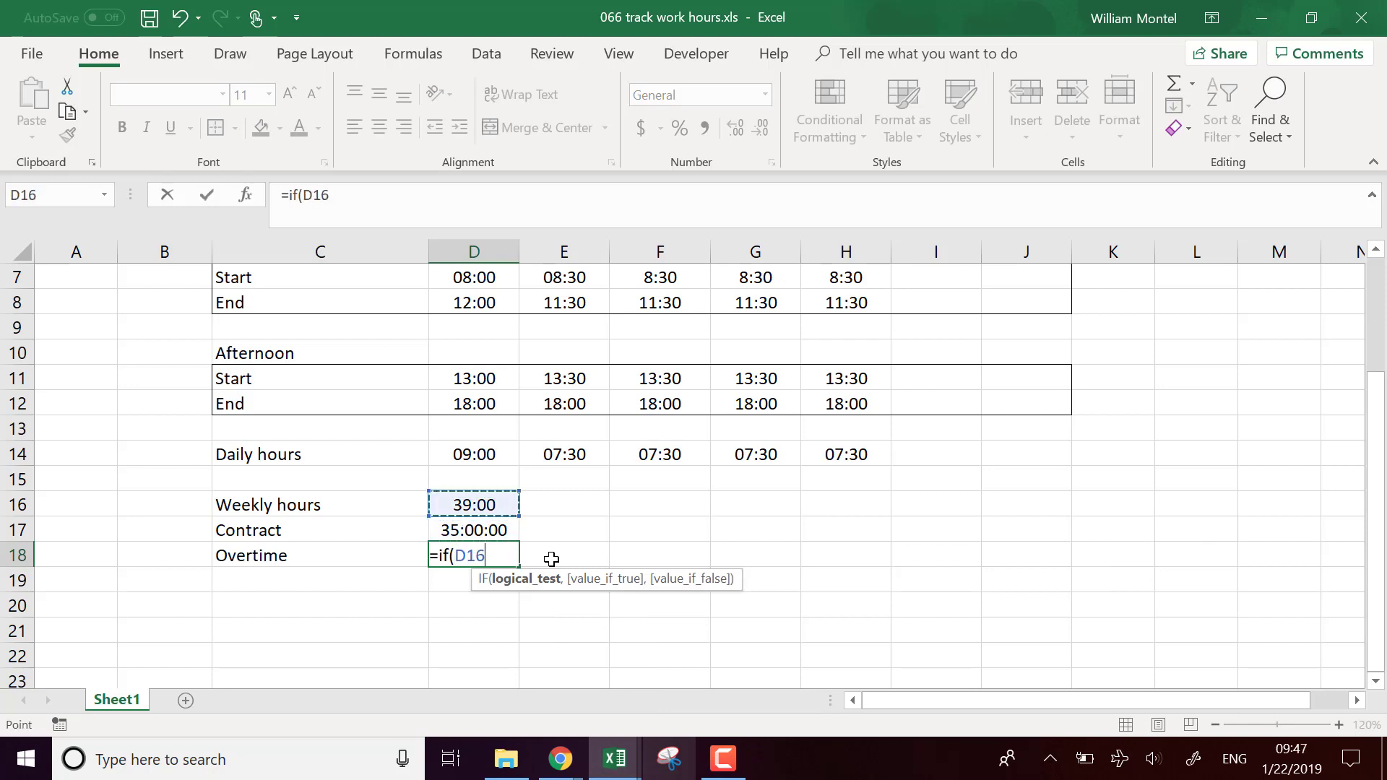
pyautogui.write('>')
pyautogui.press('Up')
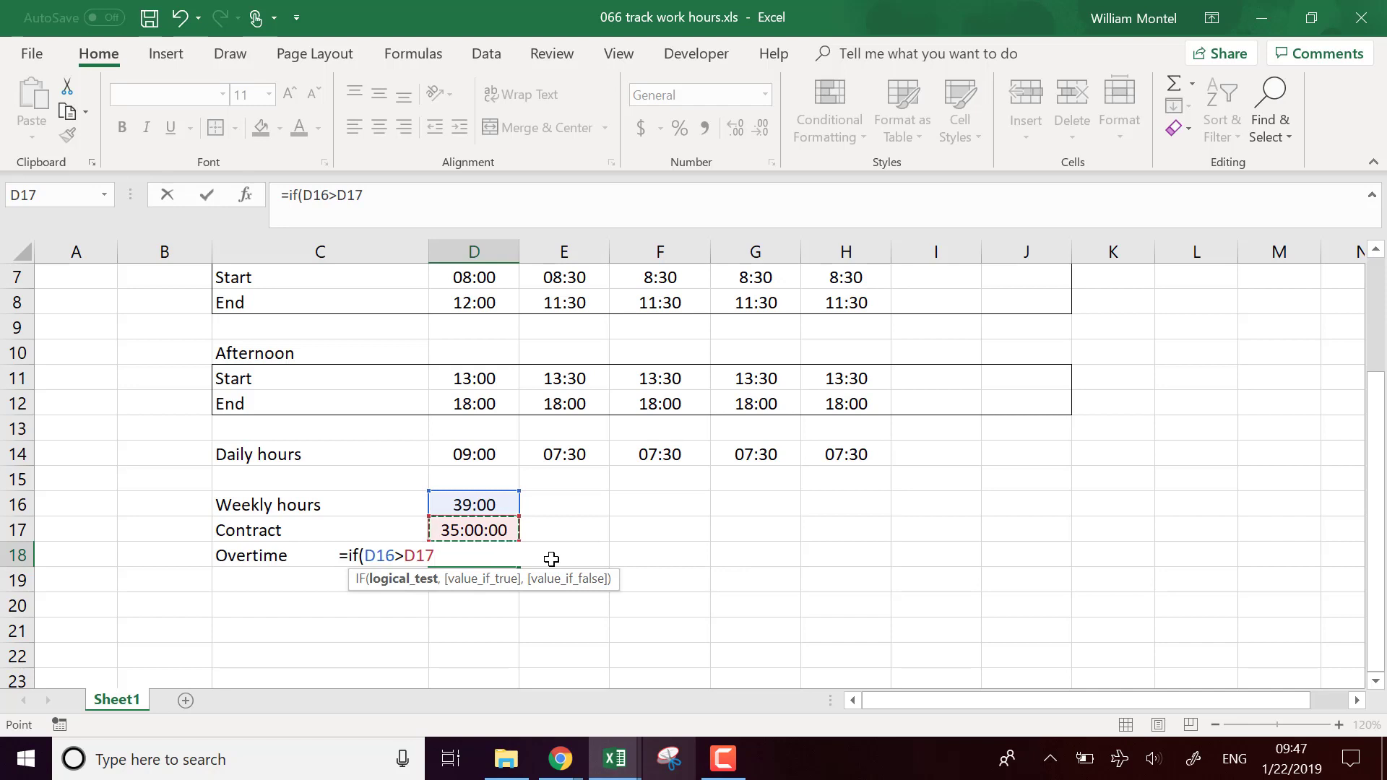
pyautogui.write(',')
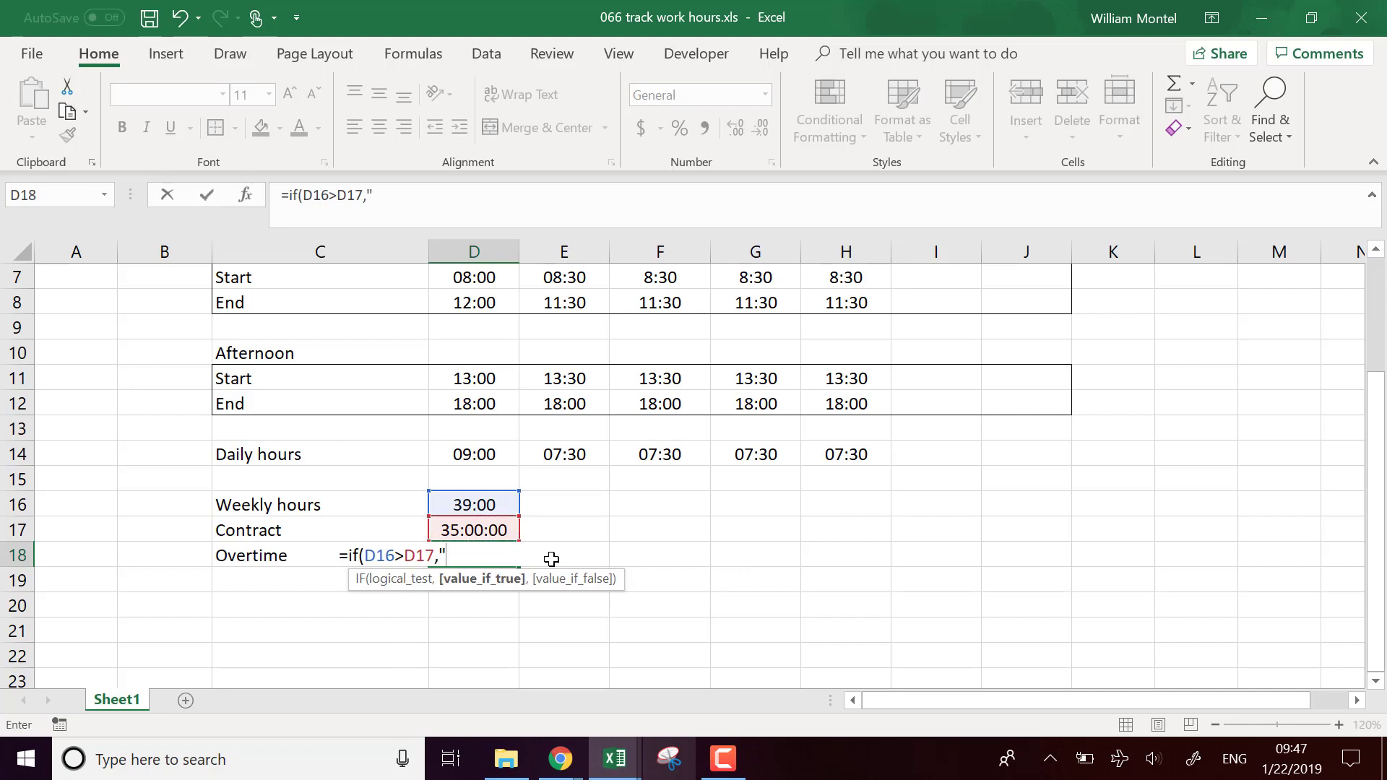
pyautogui.click(463, 499)
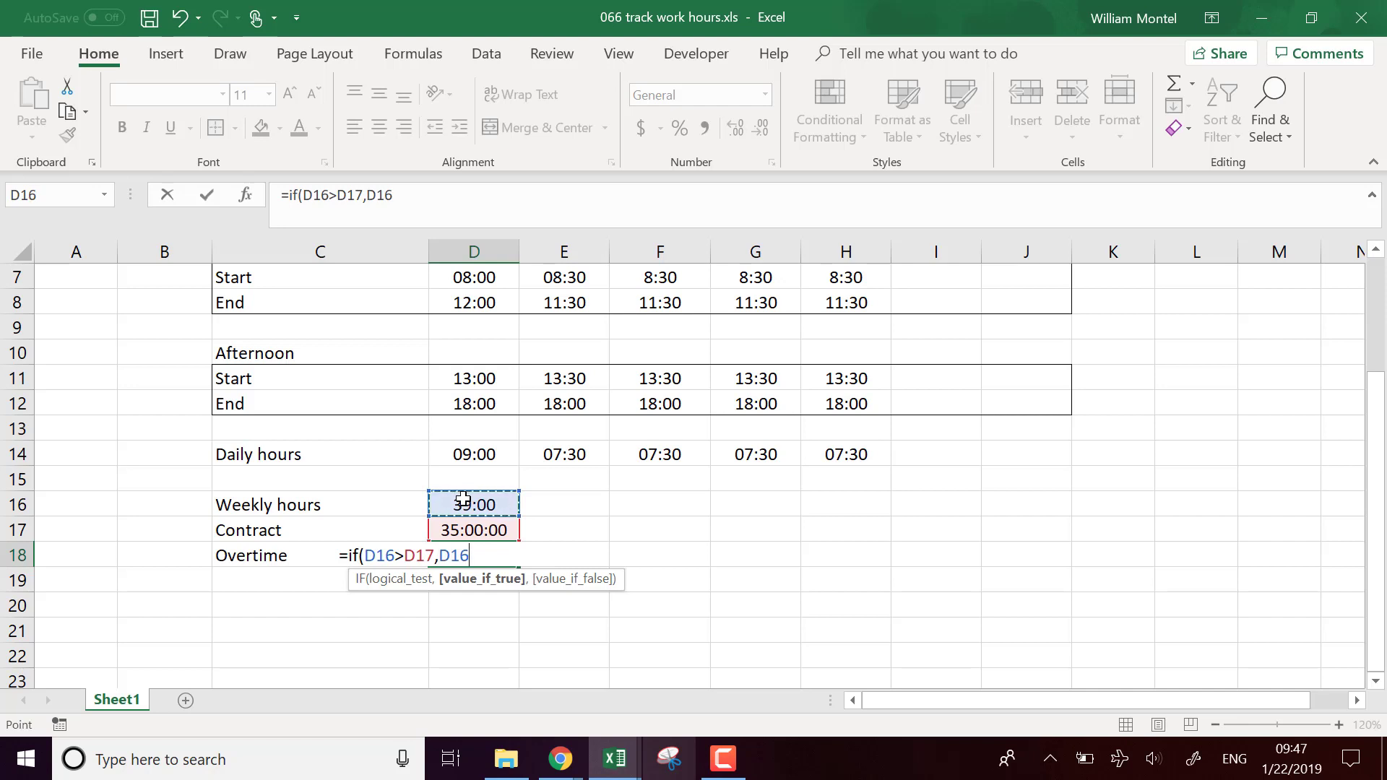
pyautogui.write('-')
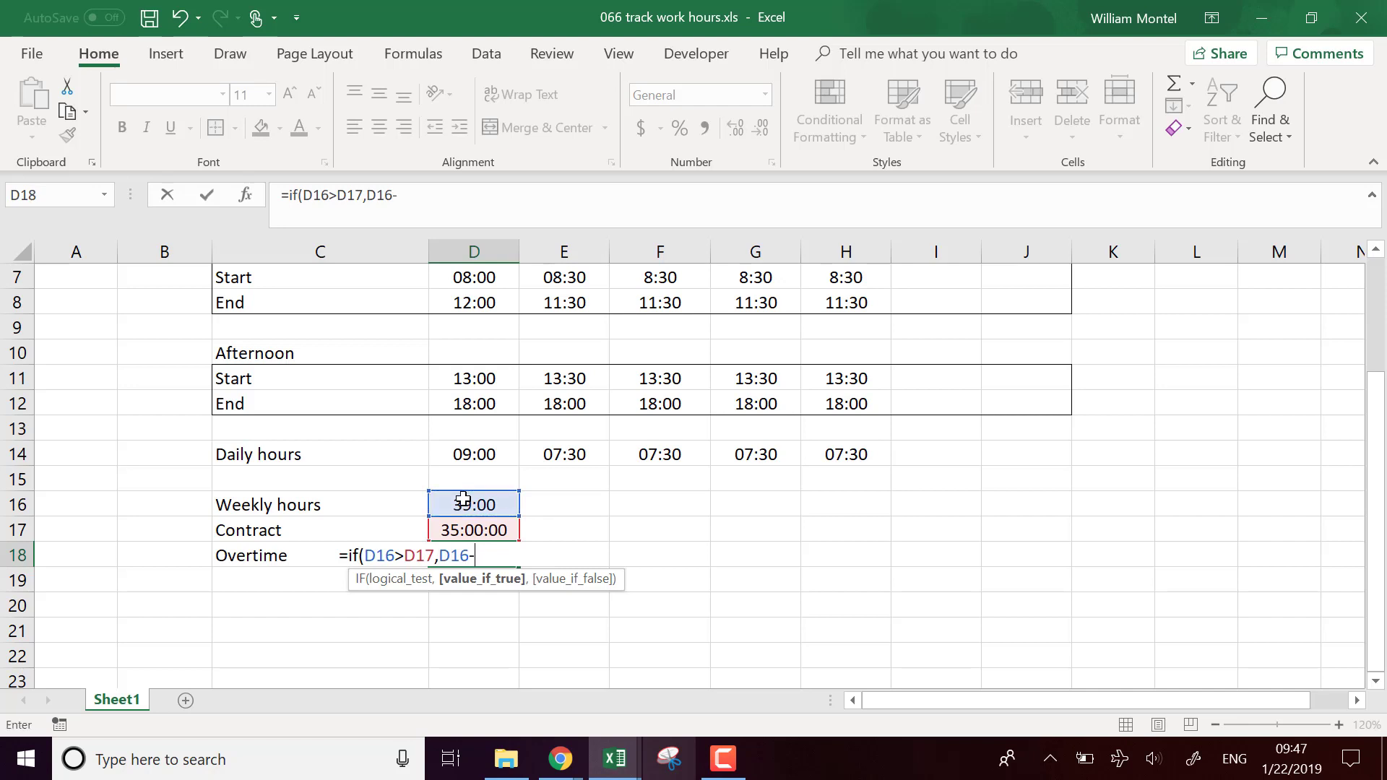
pyautogui.click(494, 527)
pyautogui.write(',')
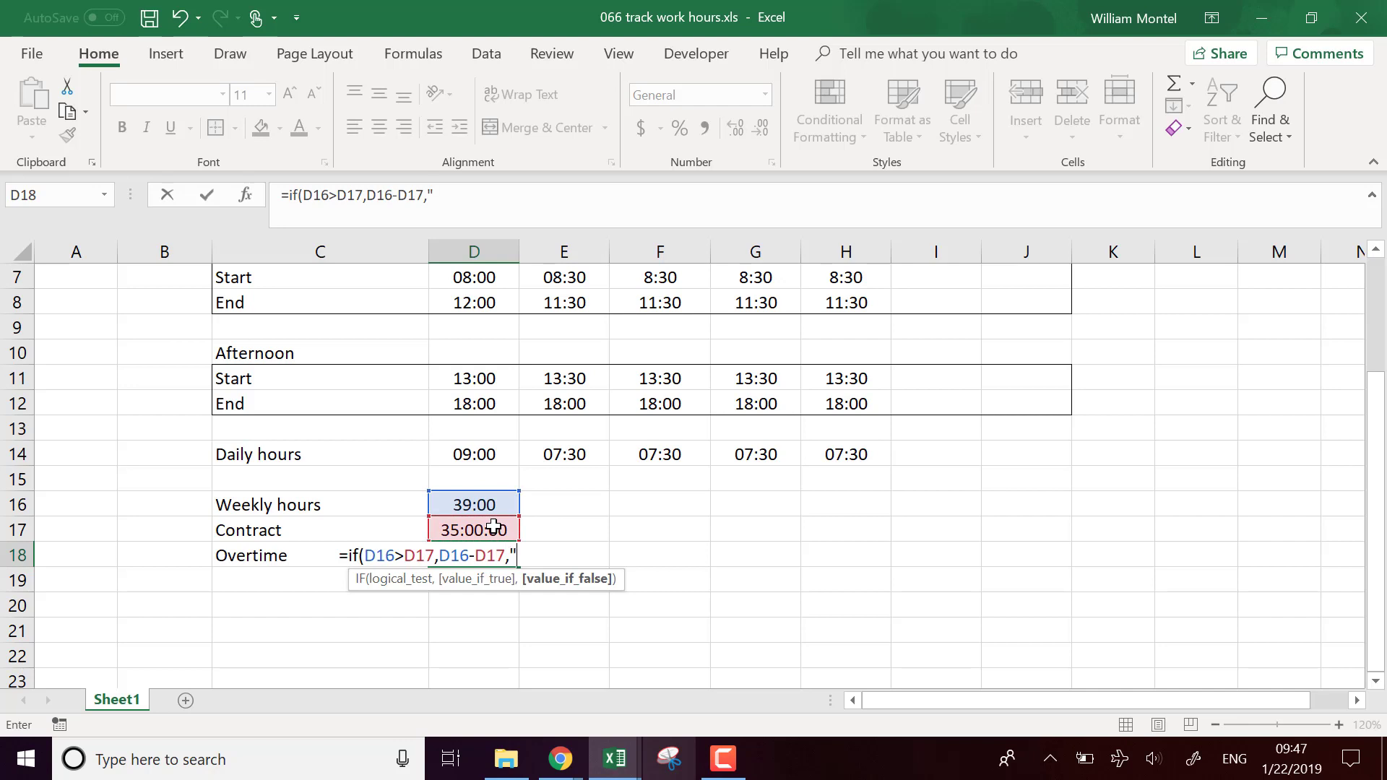
pyautogui.write('"")')
pyautogui.press('Return')
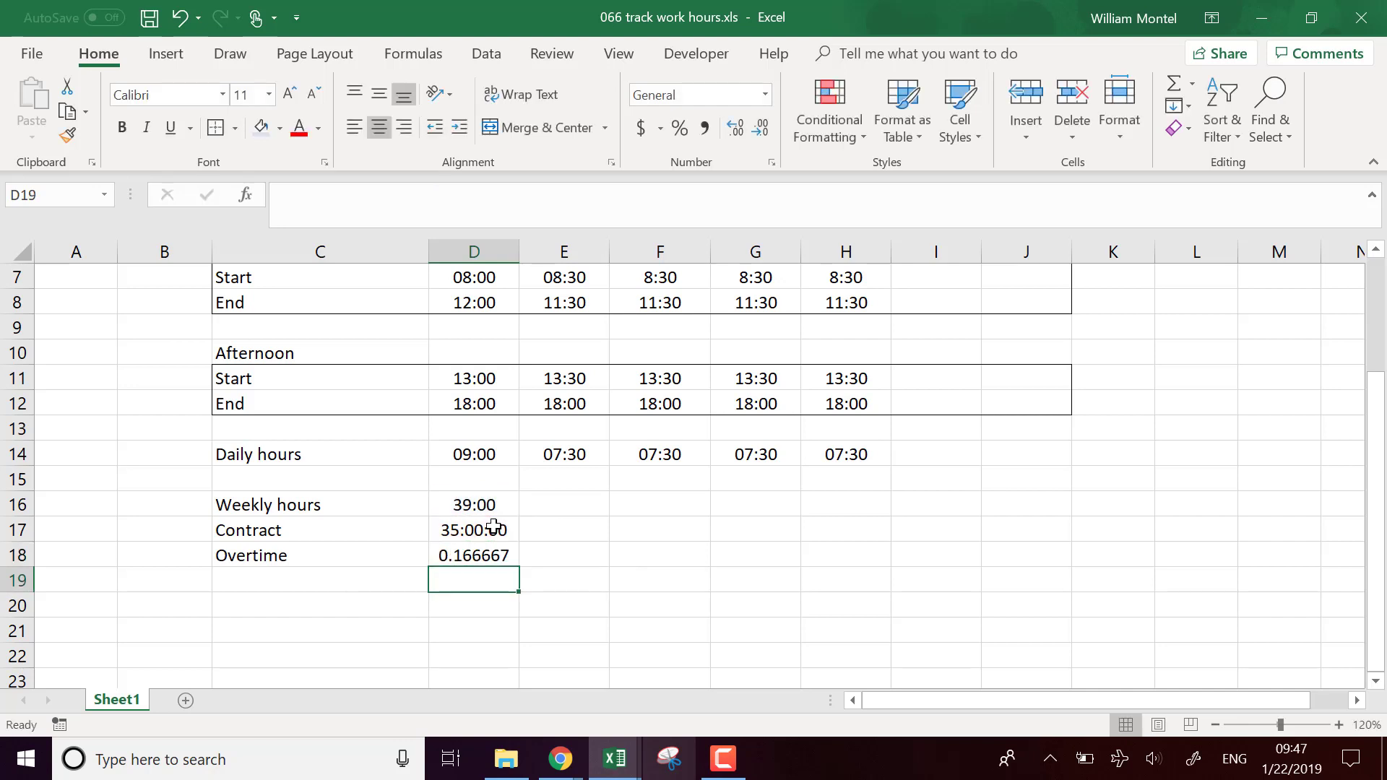
# Step: Inspect the formats of Overtime D18, Weekly hours D16 and Contract D17
pyautogui.click(484, 555)
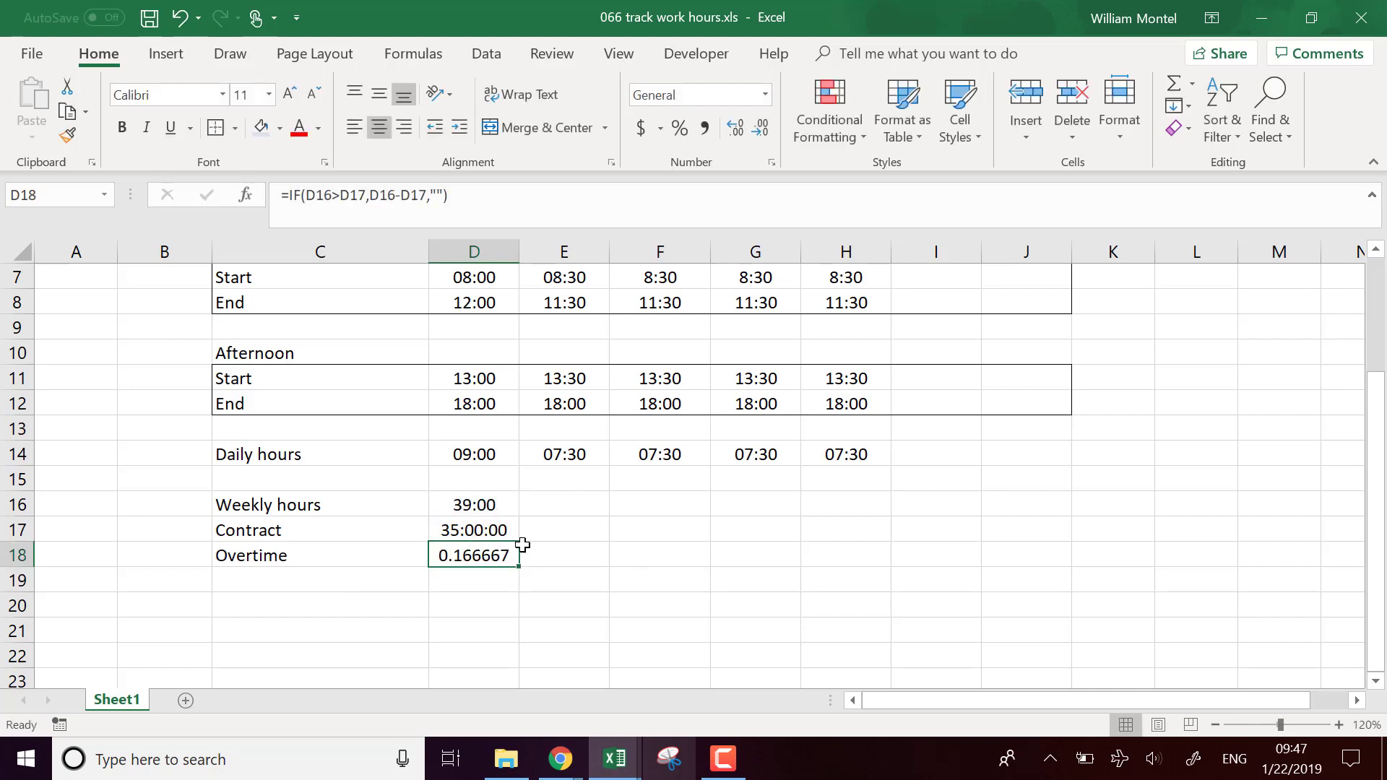
pyautogui.click(497, 507)
pyautogui.click(489, 531)
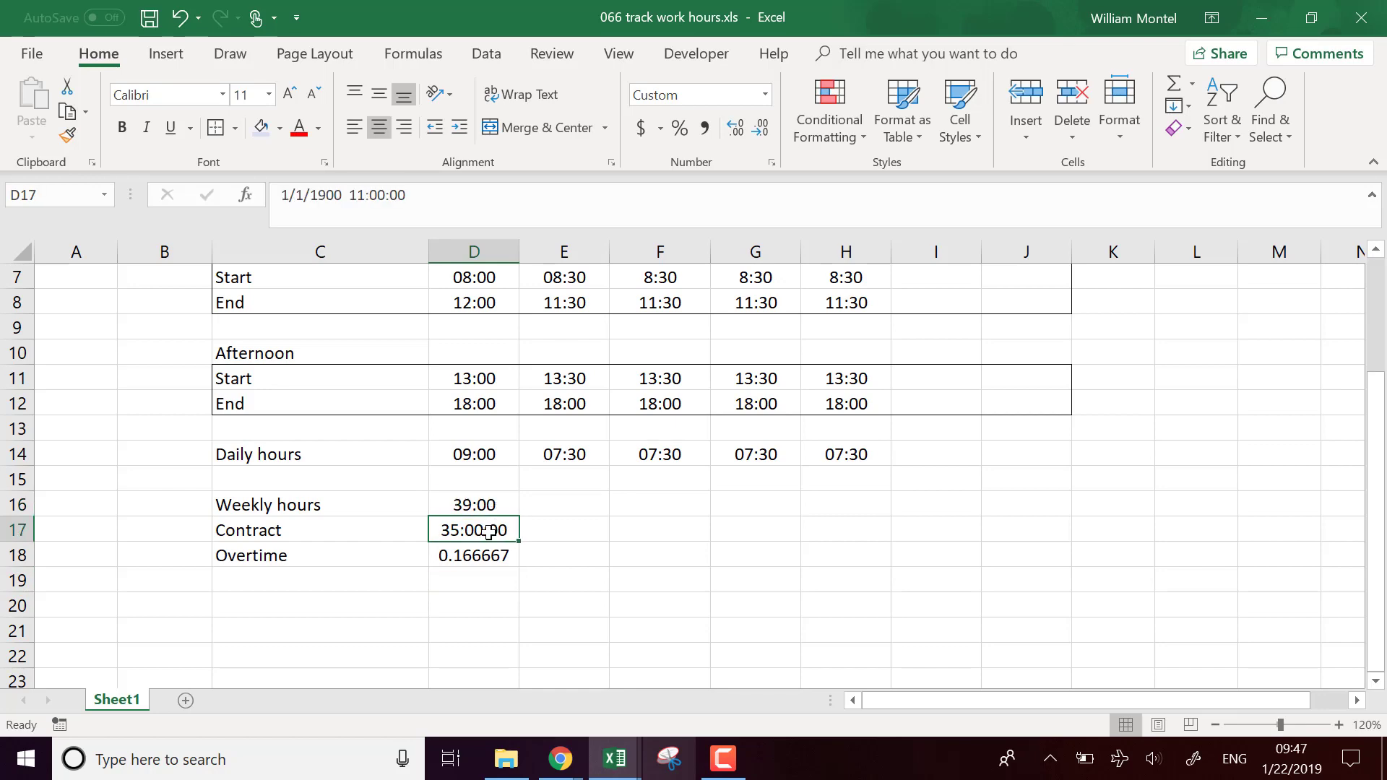
# Step: Give Contract D17 the [h]:mm custom format so it shows 35:00
pyautogui.rightClick(486, 533)
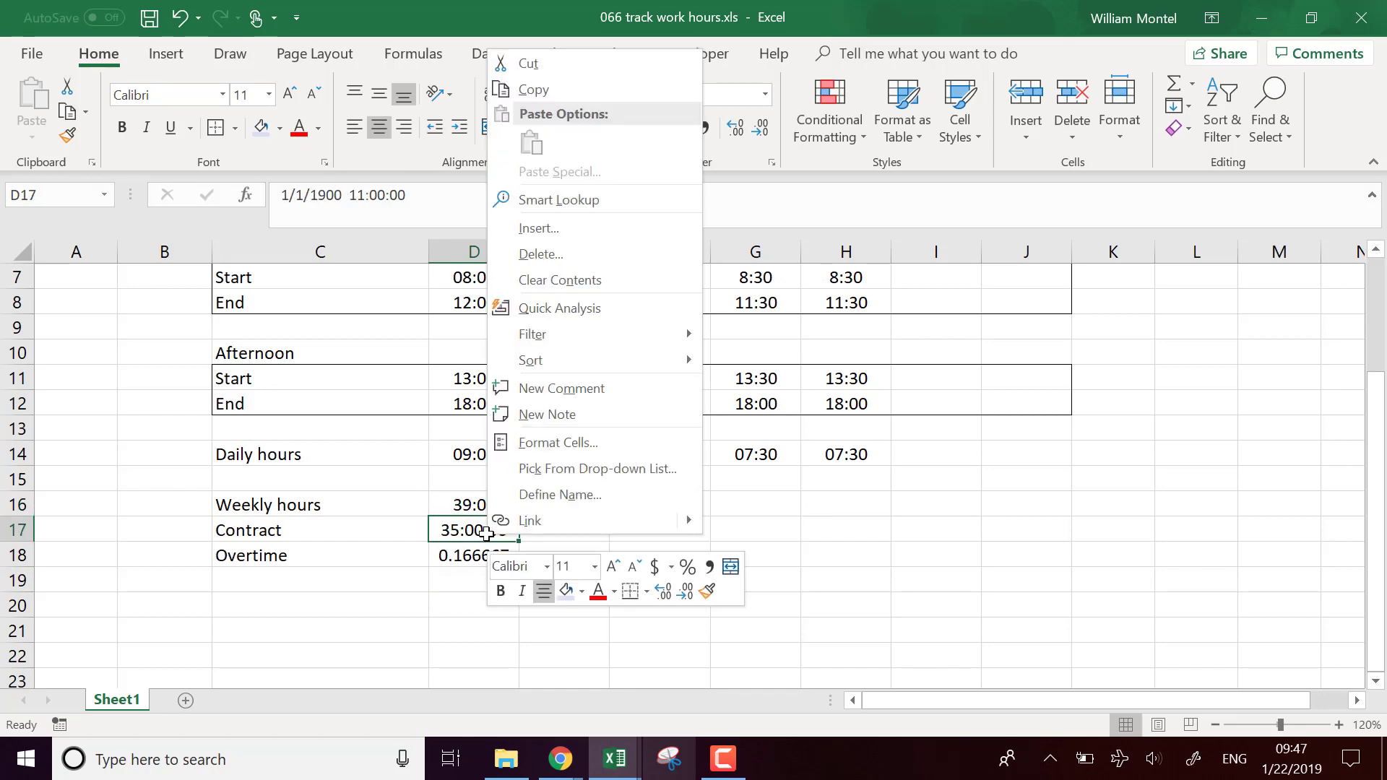
pyautogui.click(566, 442)
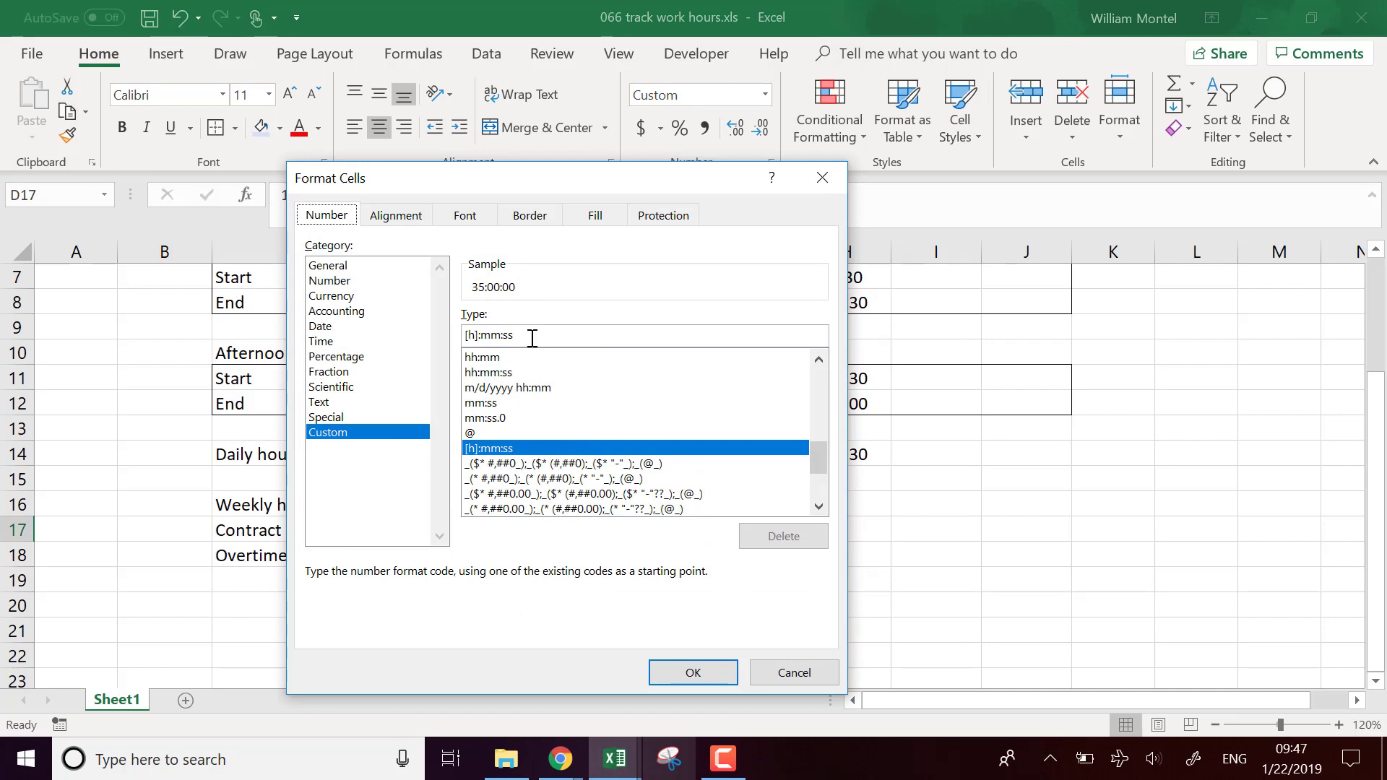
pyautogui.click(532, 338)
pyautogui.moveTo(565, 180); pyautogui.dragTo(822, 114)
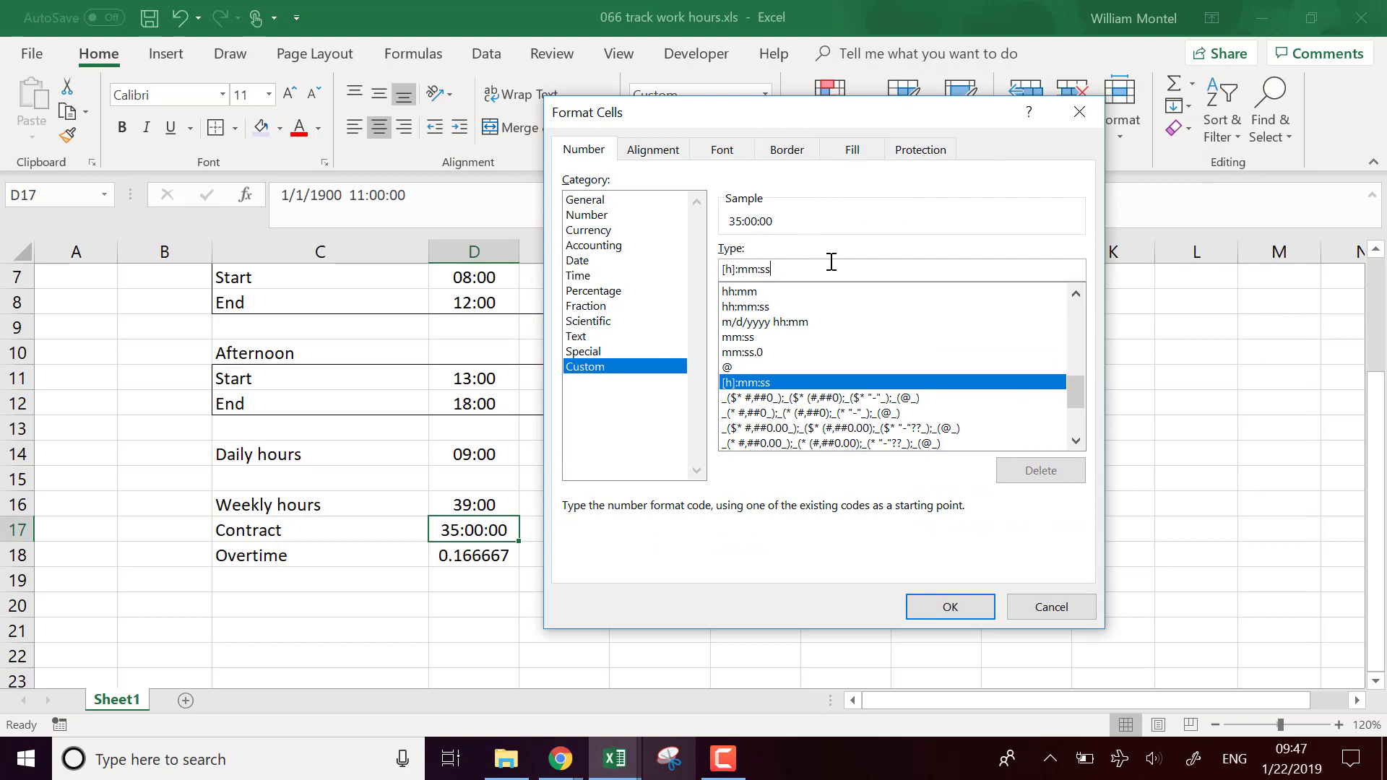
pyautogui.press('BackSpace')
pyautogui.press('BackSpace')
pyautogui.press('Return')
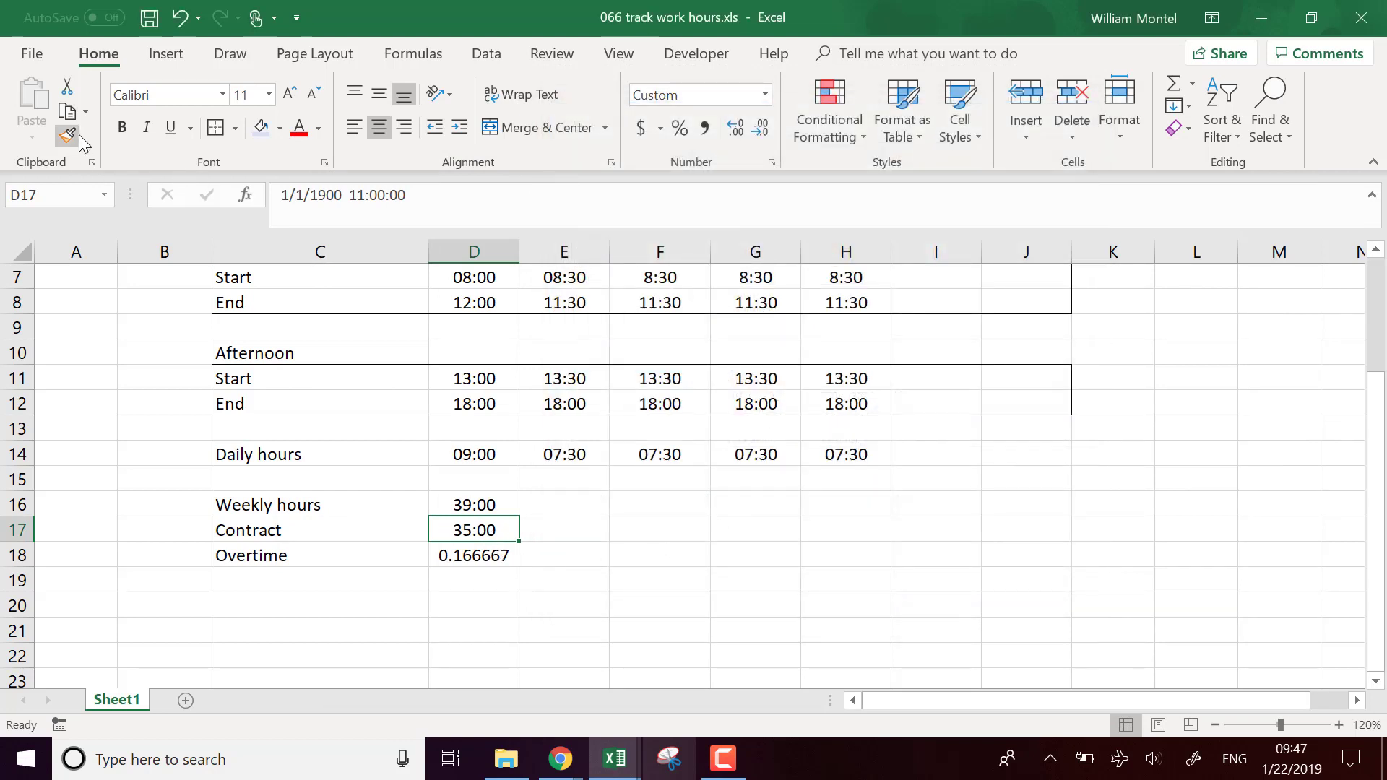
# Step: Copy Weekly hours' time format onto Overtime D18 with Format Painter
pyautogui.click(466, 506)
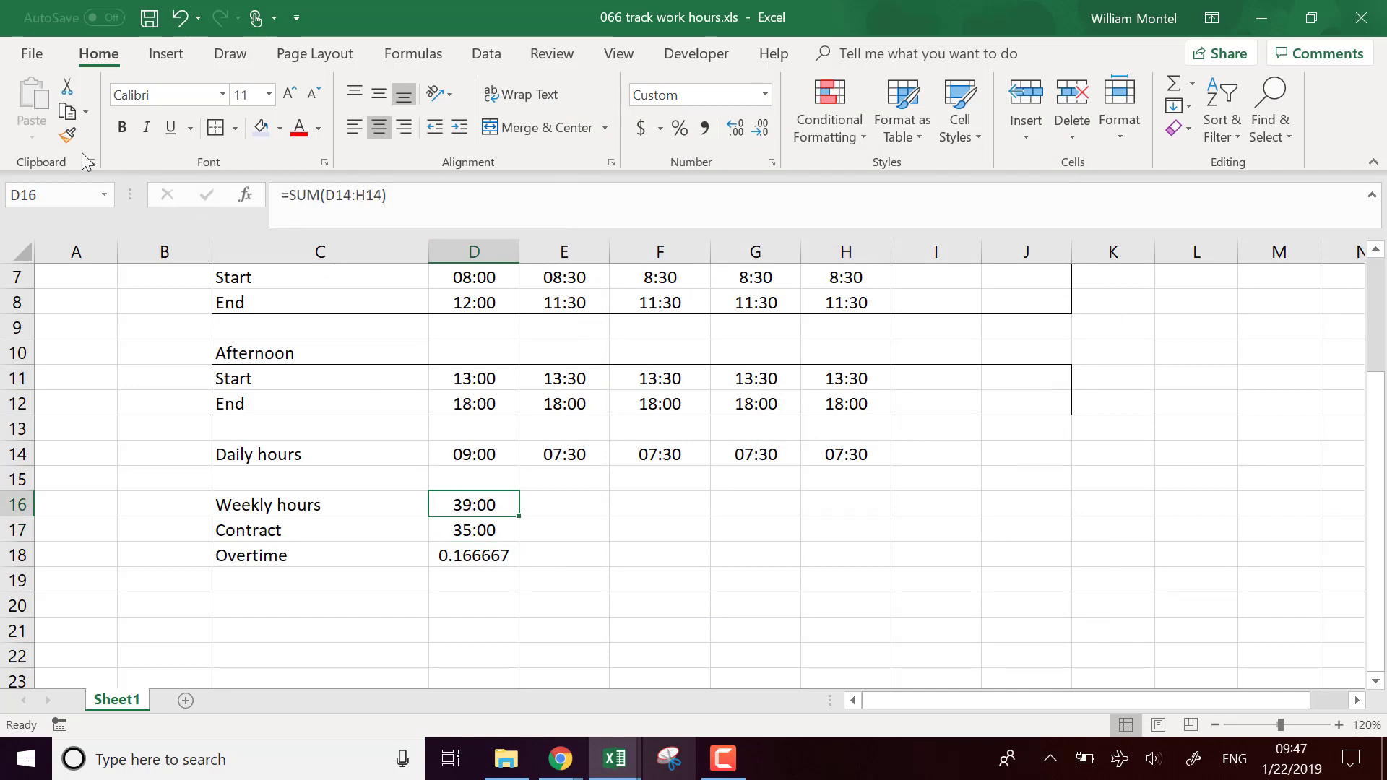
pyautogui.click(67, 135)
pyautogui.click(495, 557)
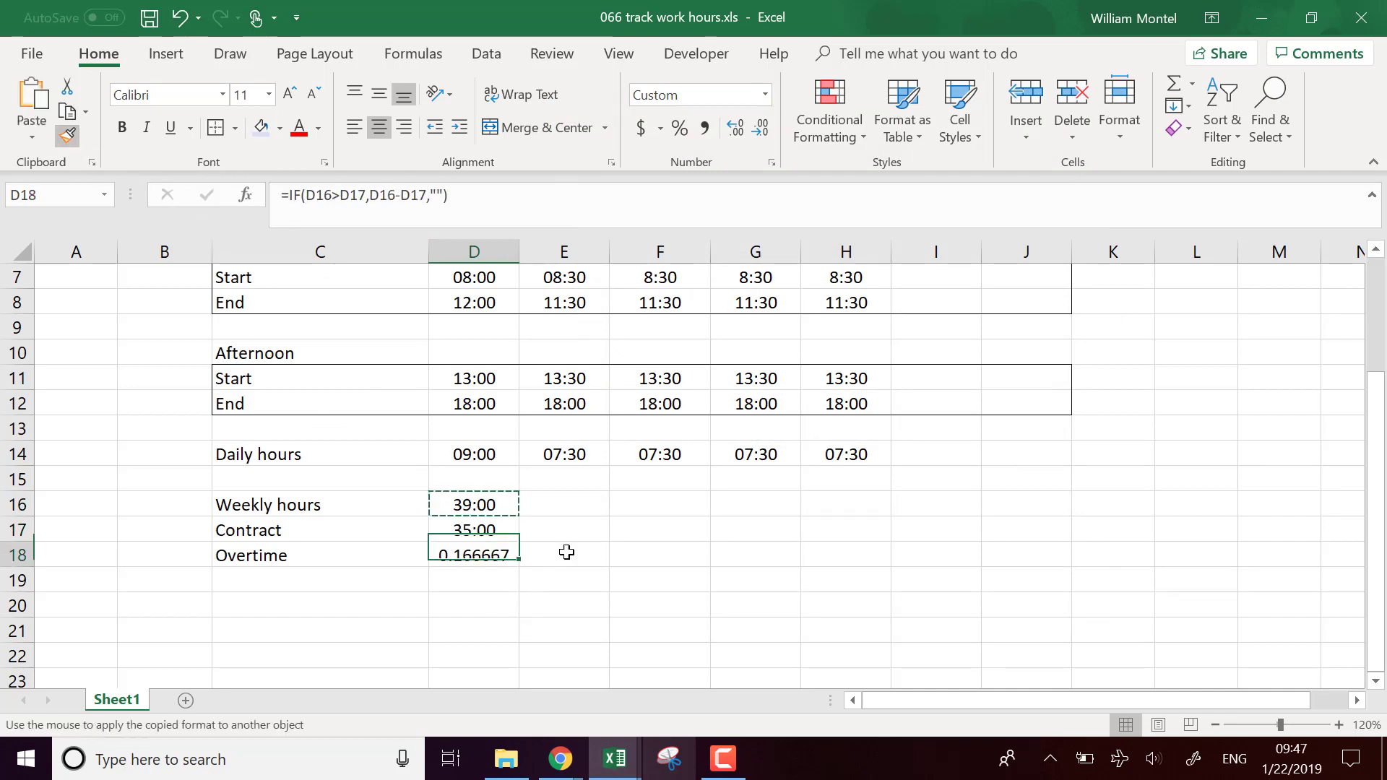
pyautogui.click(646, 547)
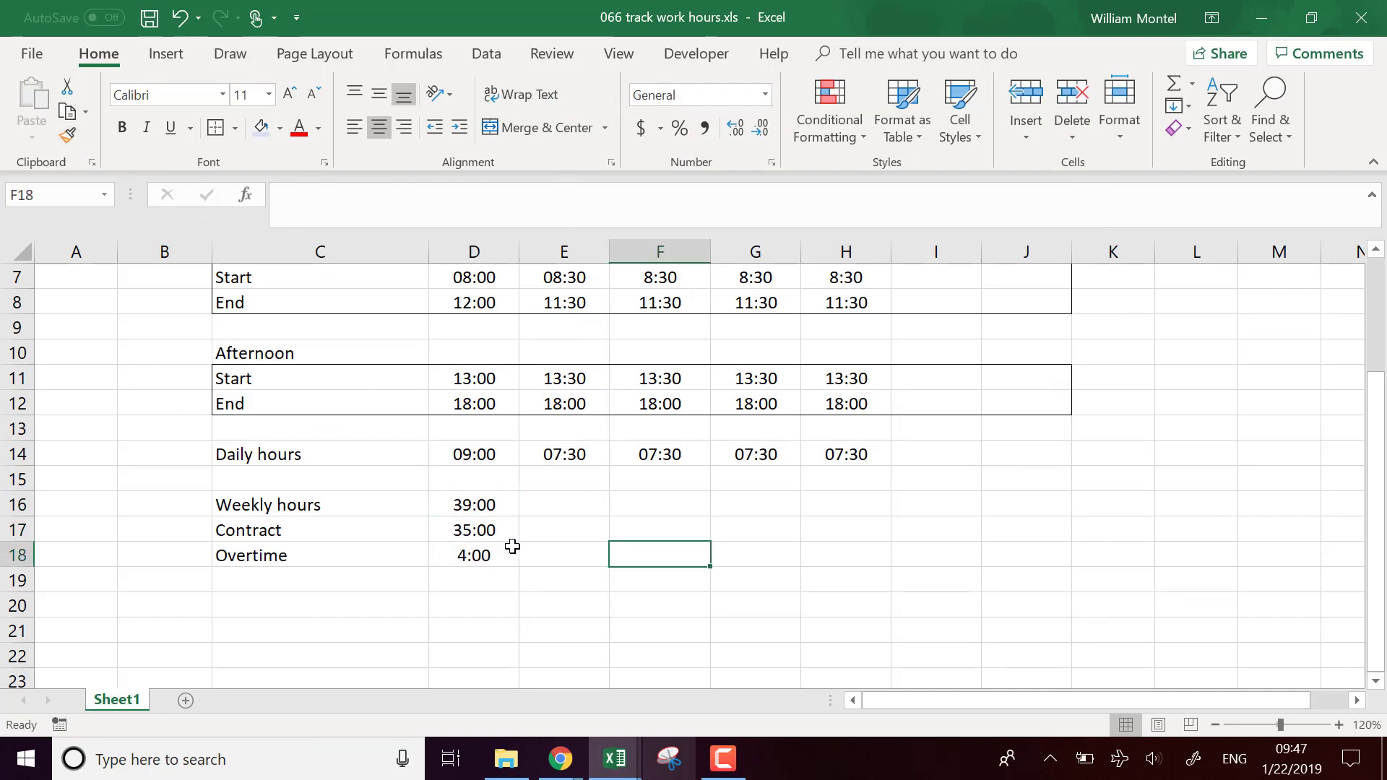
pyautogui.click(493, 512)
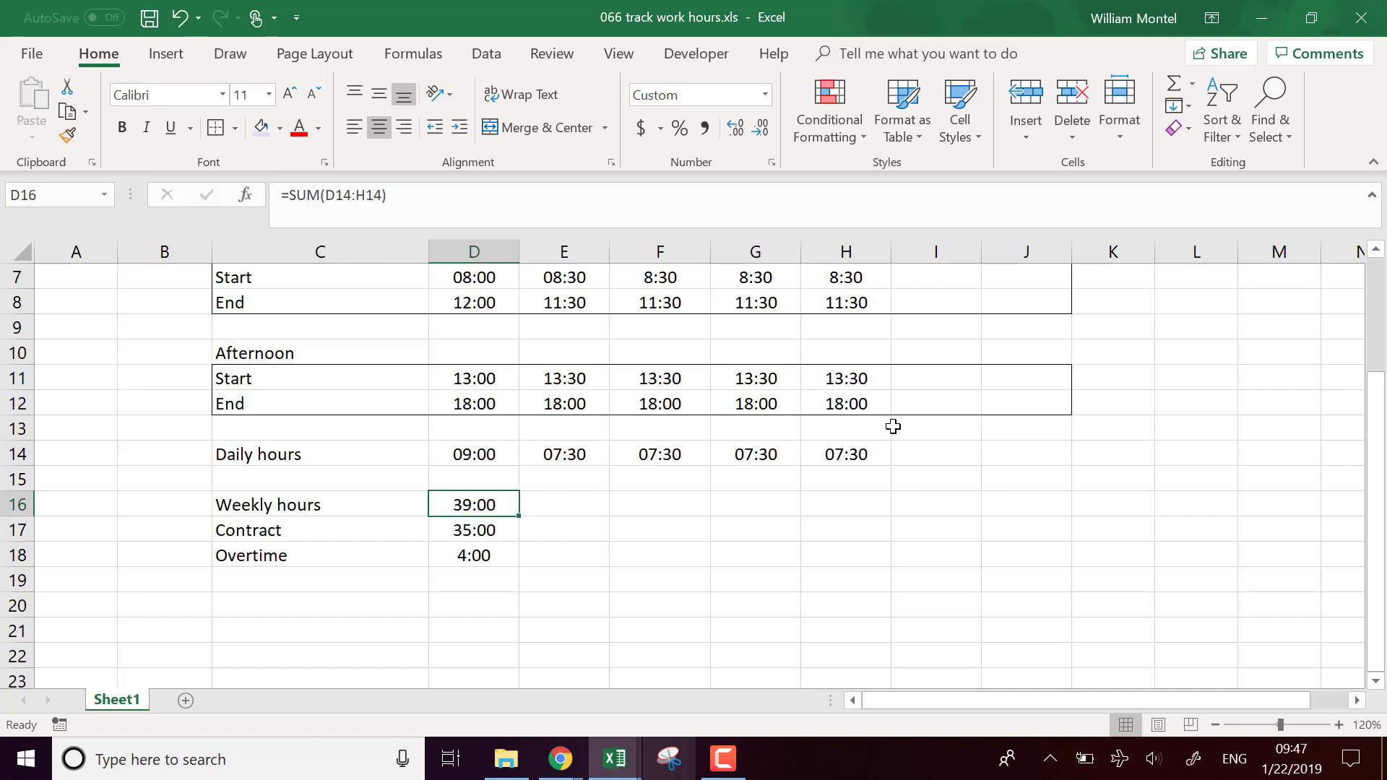
pyautogui.click(909, 403)
pyautogui.scroll(1, 865, 405)
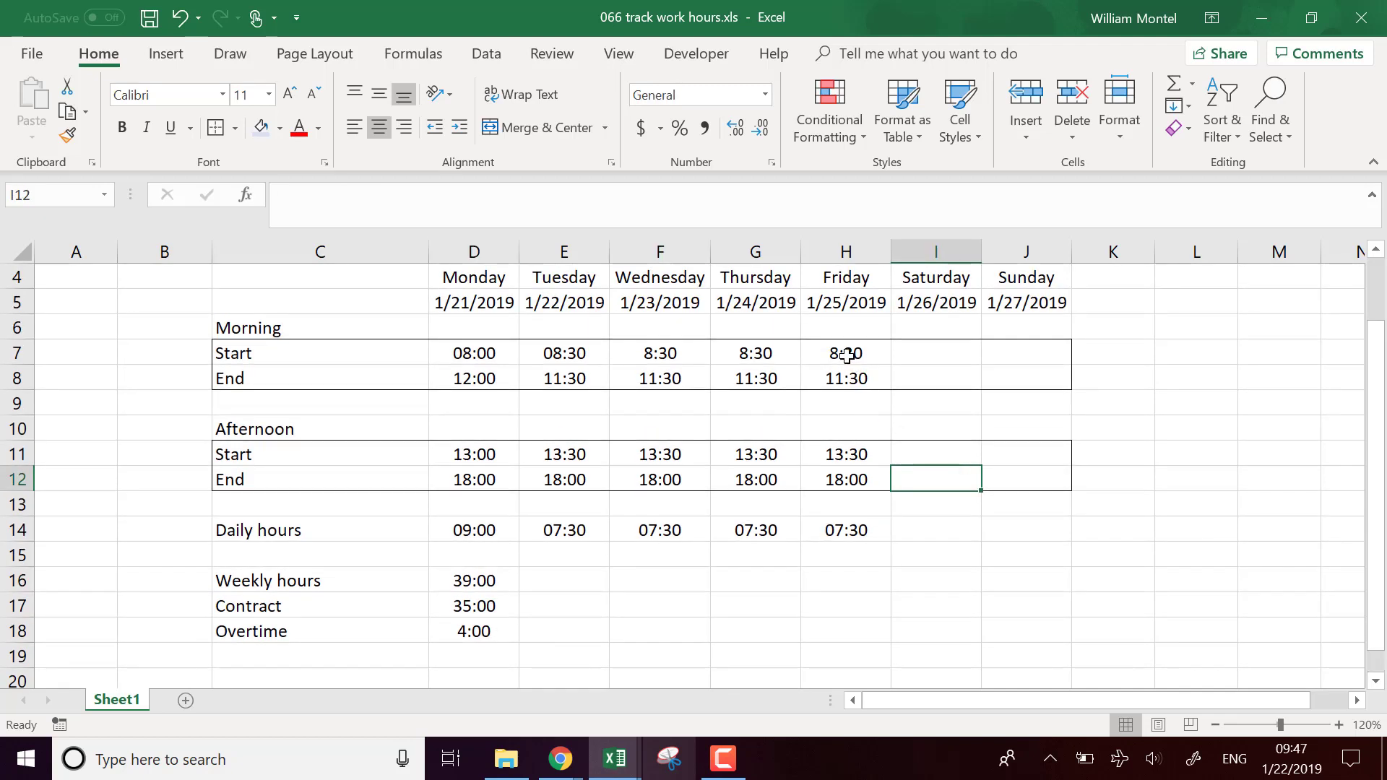
pyautogui.moveTo(845, 353); pyautogui.dragTo(842, 482)
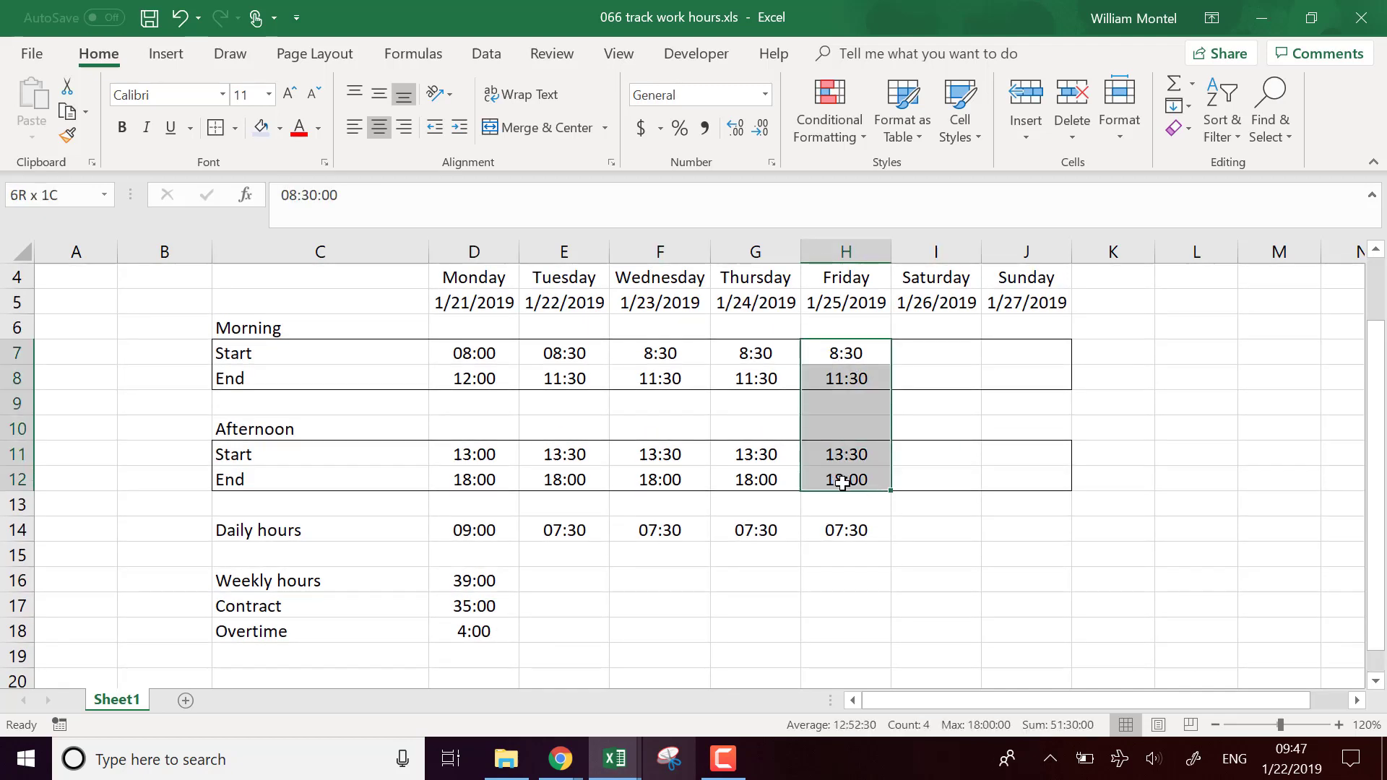
pyautogui.click(842, 533)
pyautogui.press('Delete')
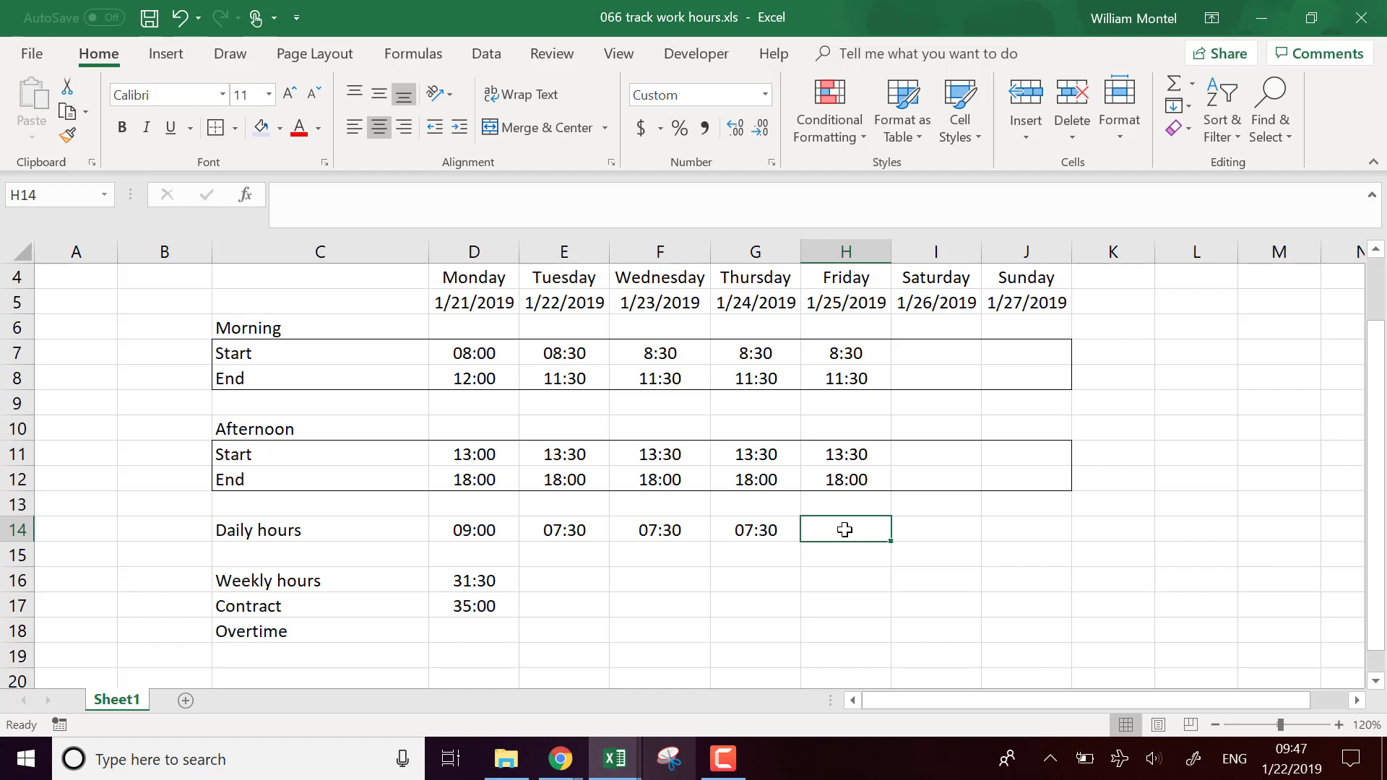
pyautogui.hotkey('ctrl', 'z')
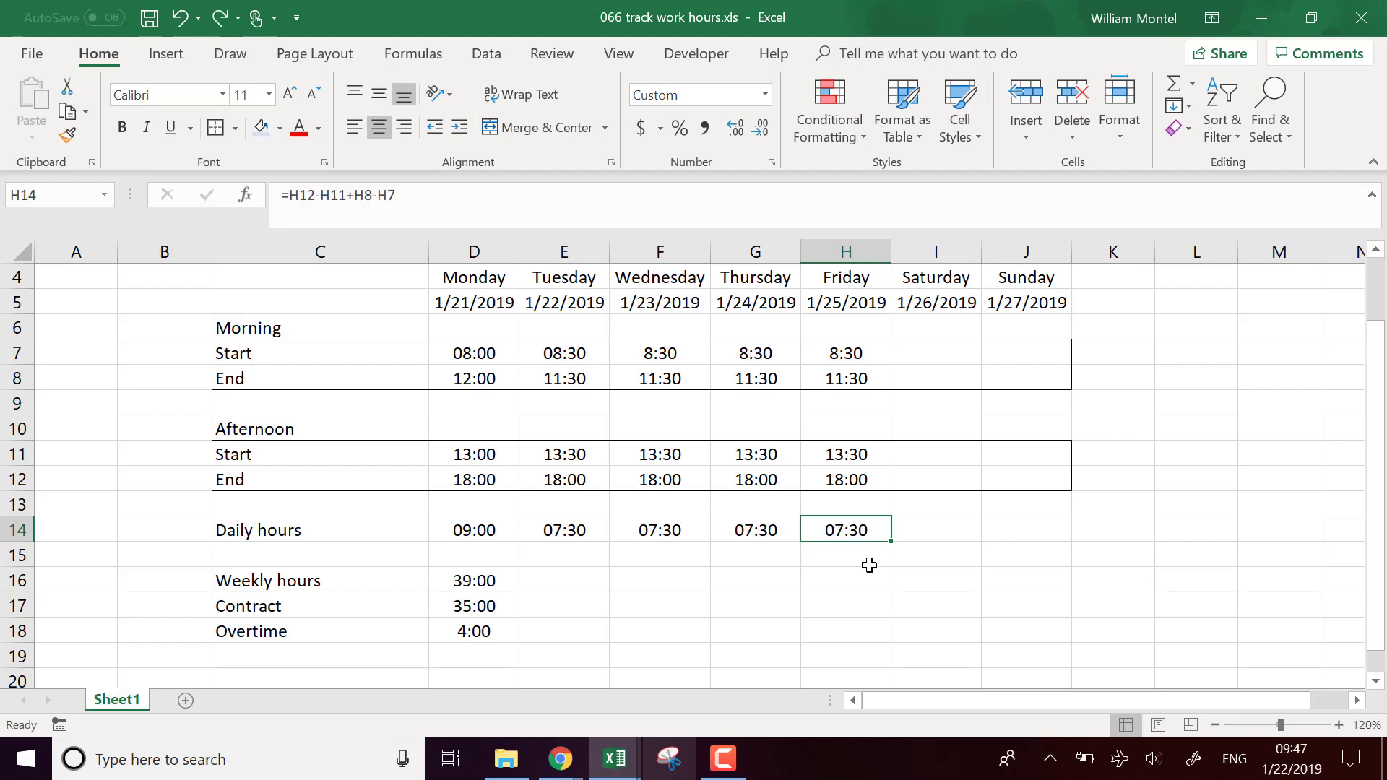
pyautogui.click(680, 602)
pyautogui.click(501, 639)
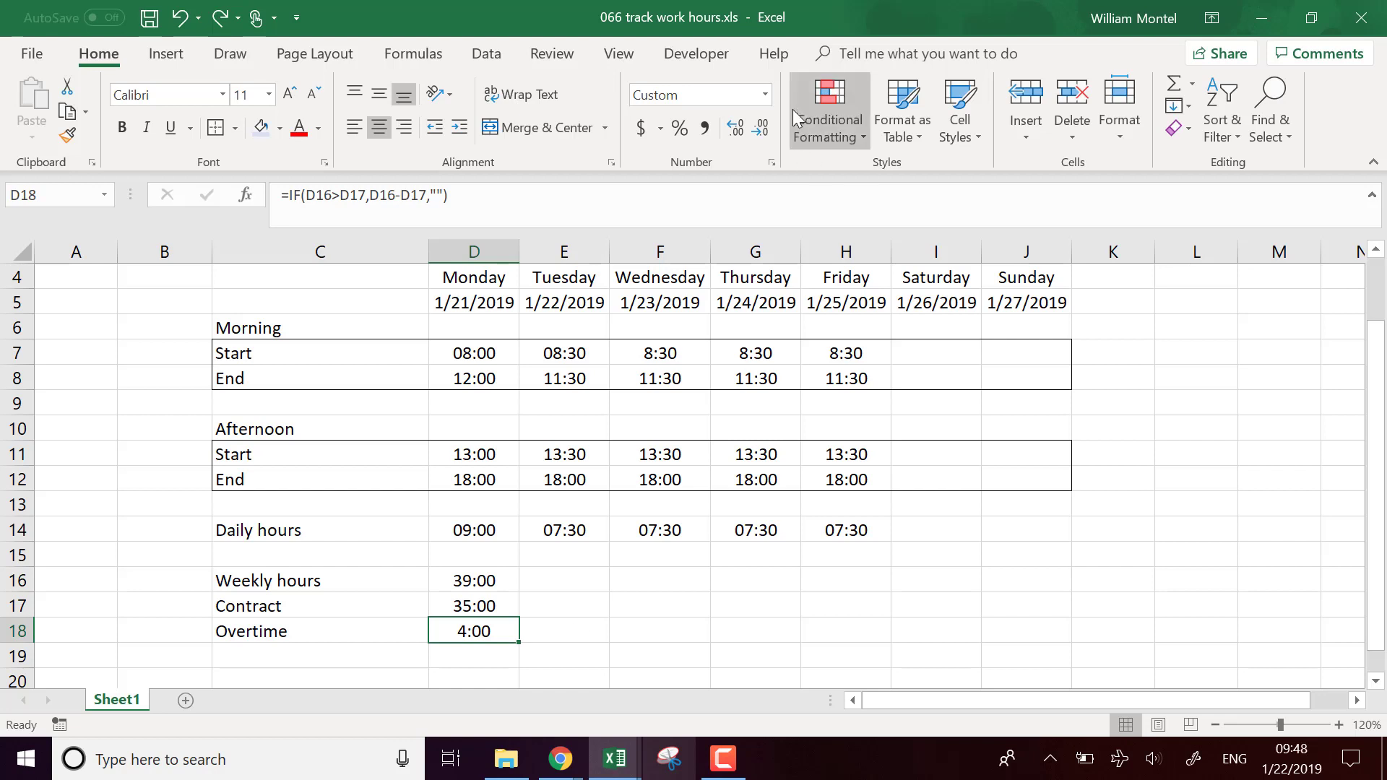
# Step: Add a Greater Than 0 rule with Light Red Fill and Dark Red Text to D18
pyautogui.click(828, 117)
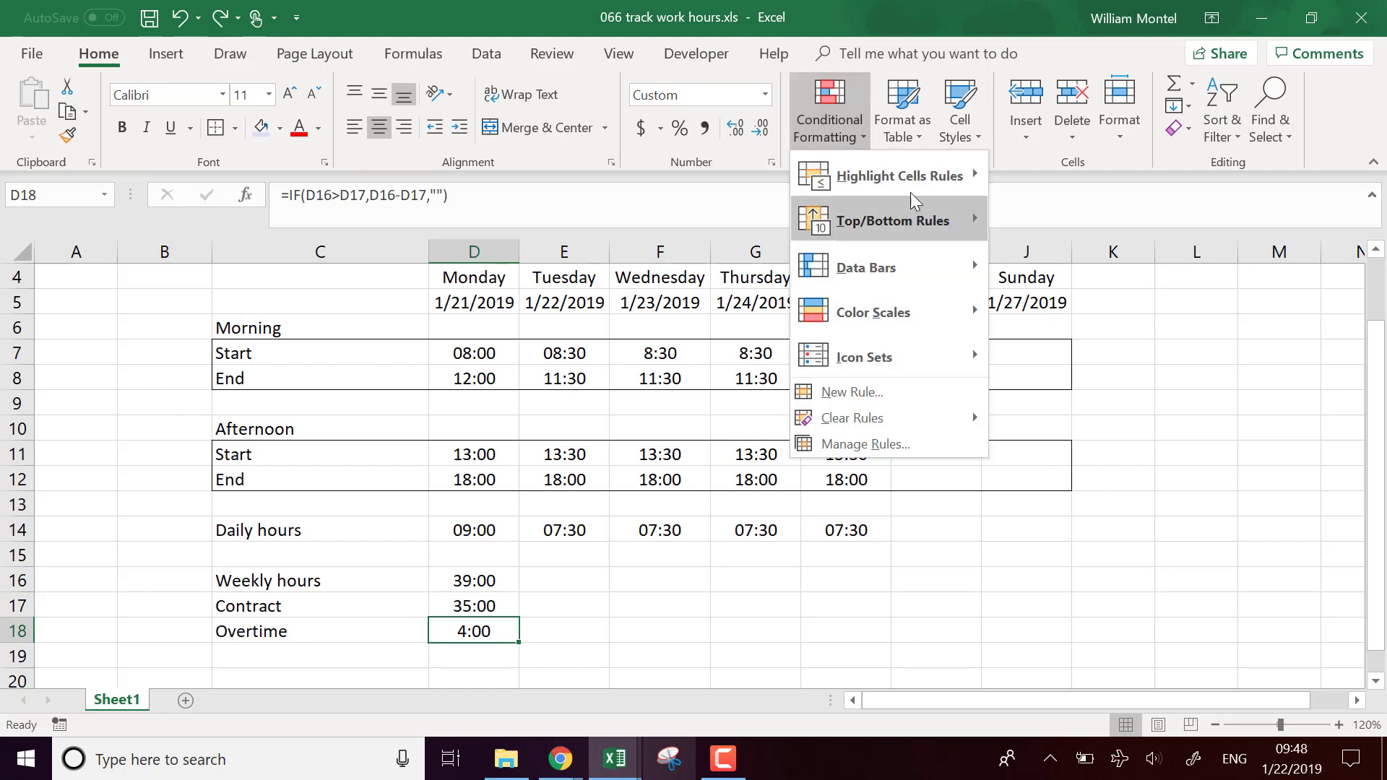
pyautogui.press('Escape')
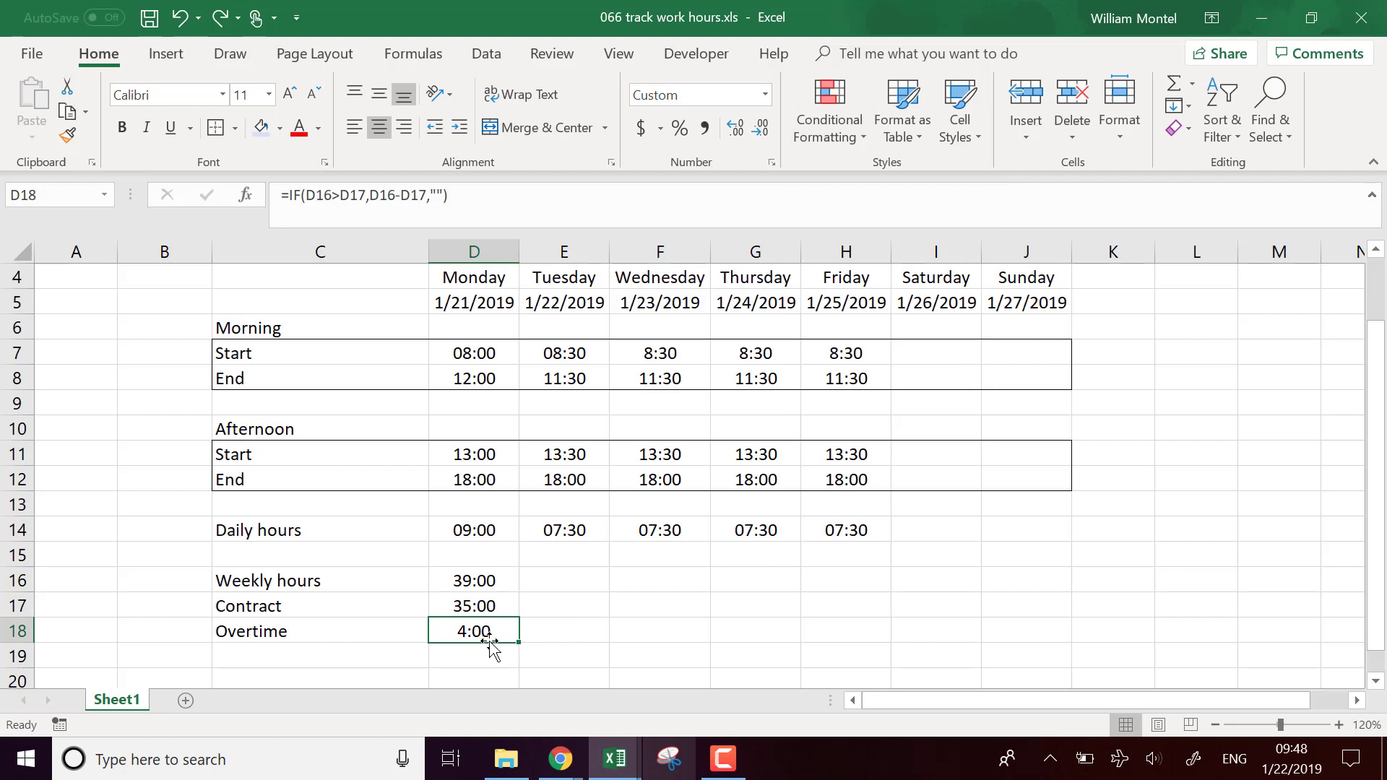
pyautogui.click(838, 135)
pyautogui.moveTo(910, 270)
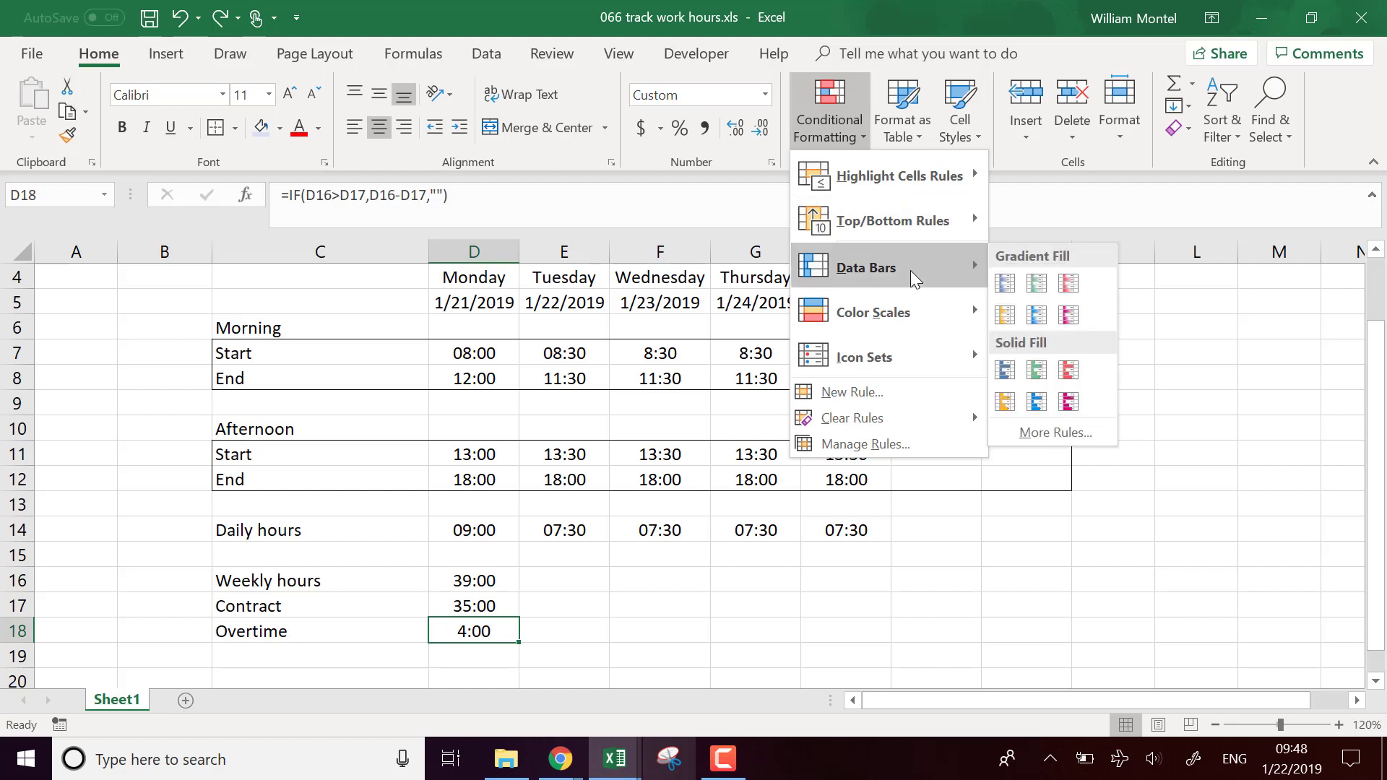
pyautogui.moveTo(925, 179)
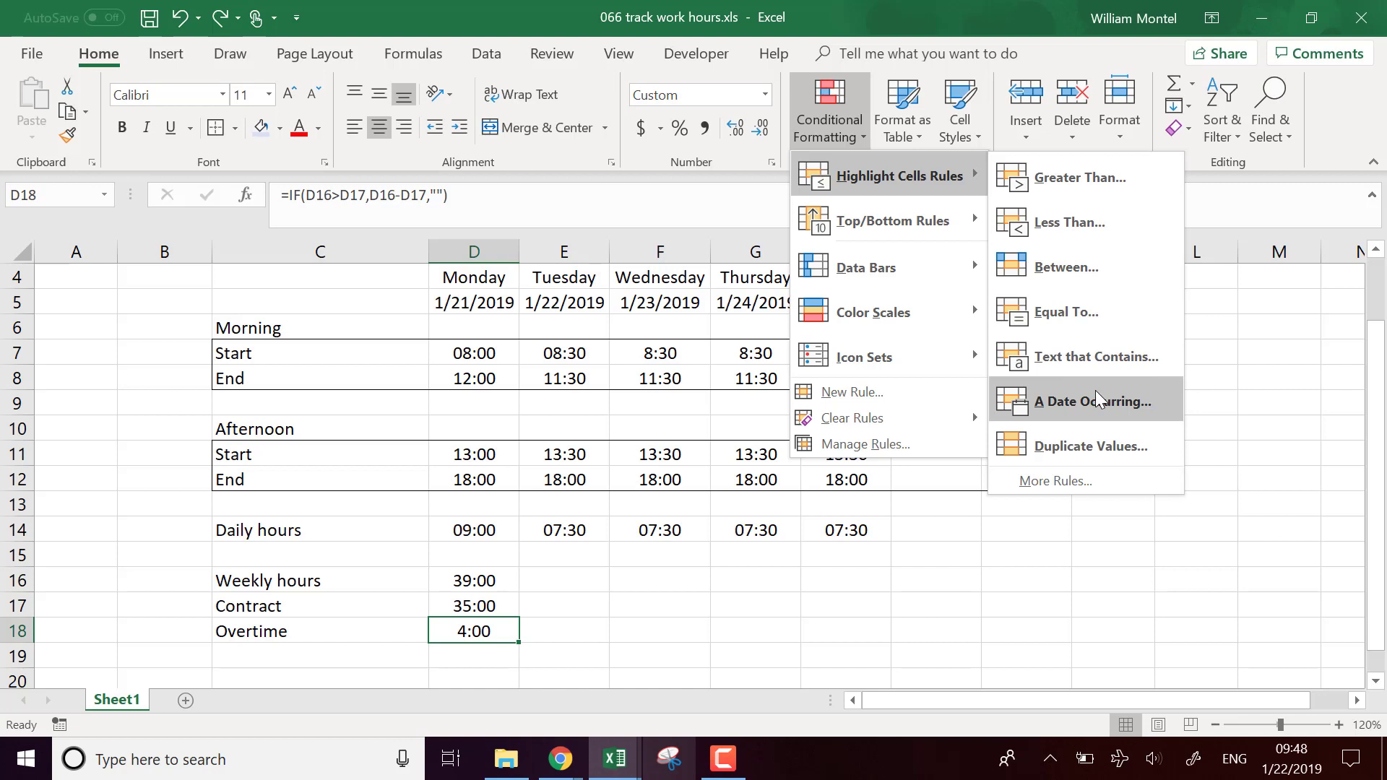
pyautogui.click(1095, 180)
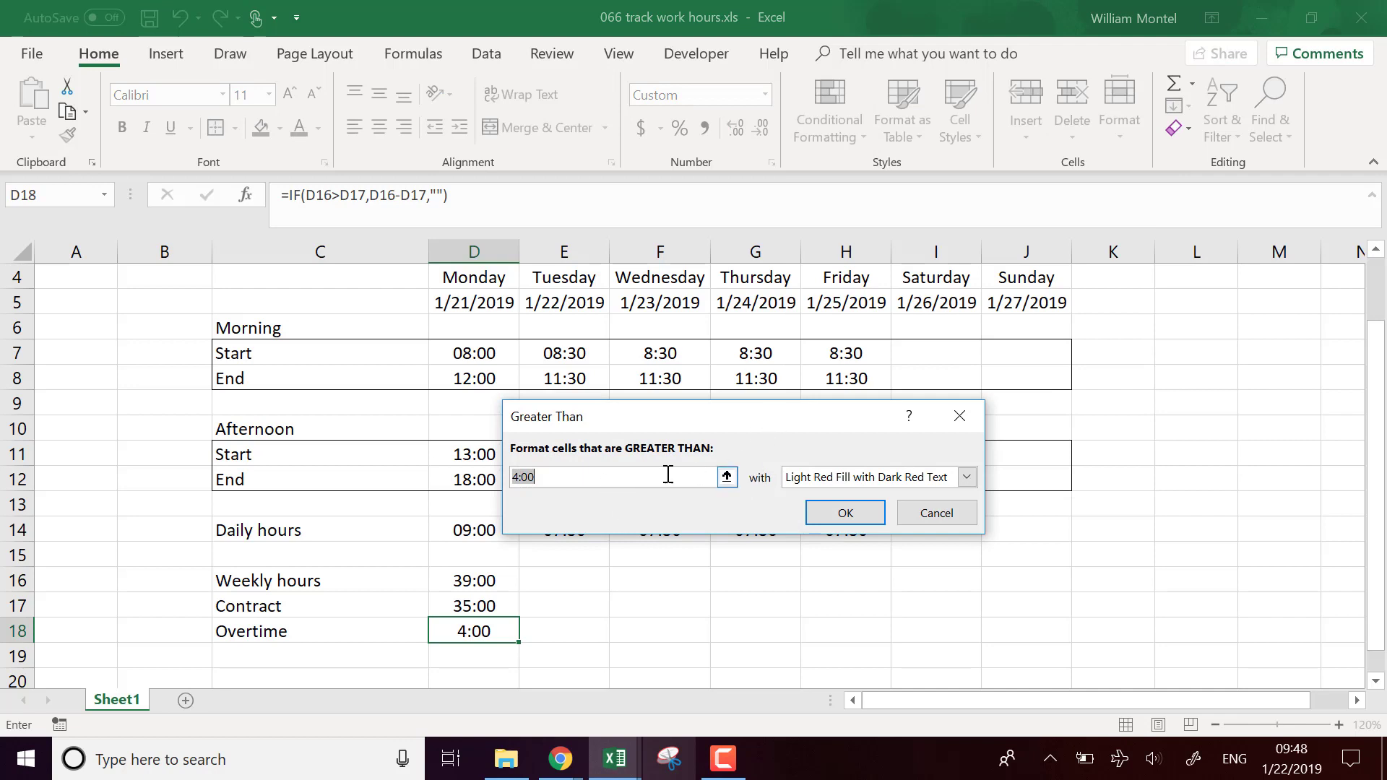
pyautogui.write('0')
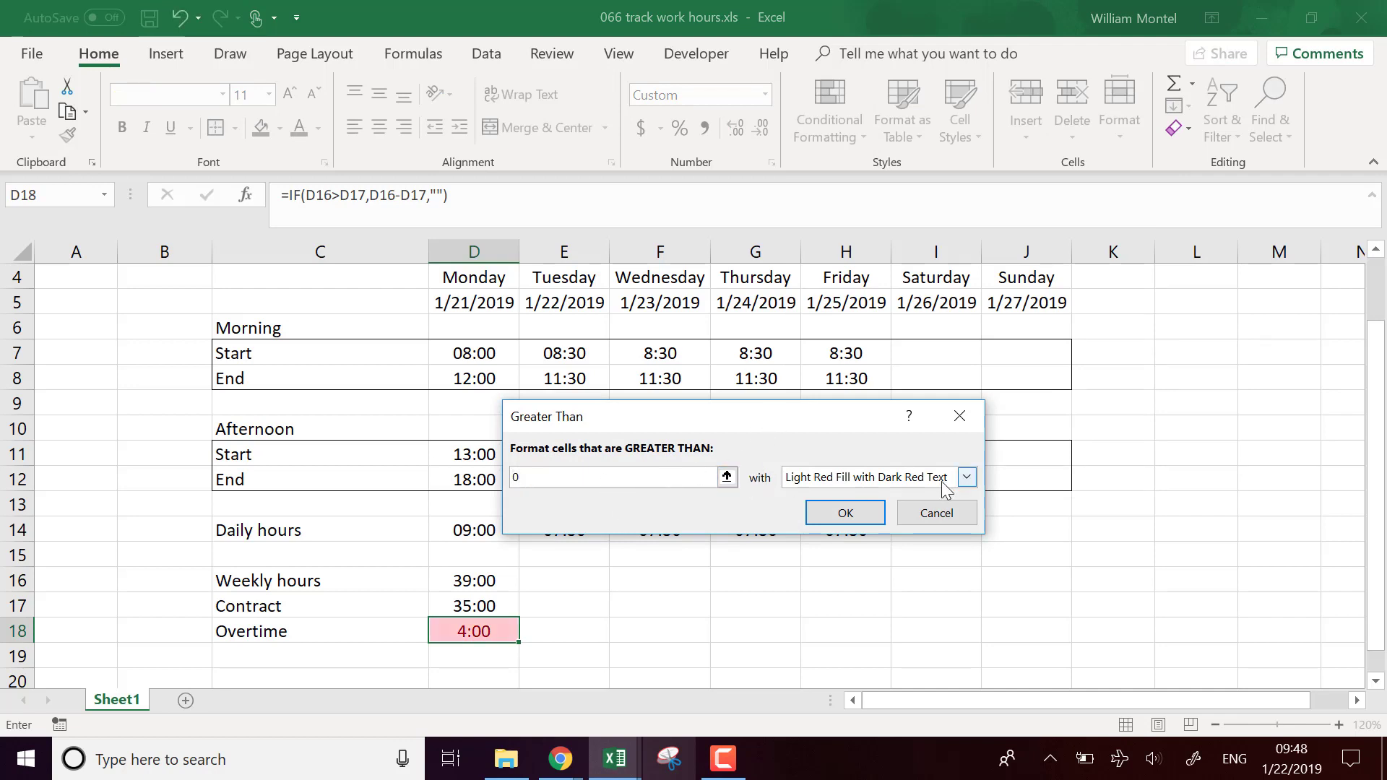
pyautogui.click(845, 513)
# Step: Test the highlight by clearing Friday's daily hours H14 and undoing it
pyautogui.click(745, 596)
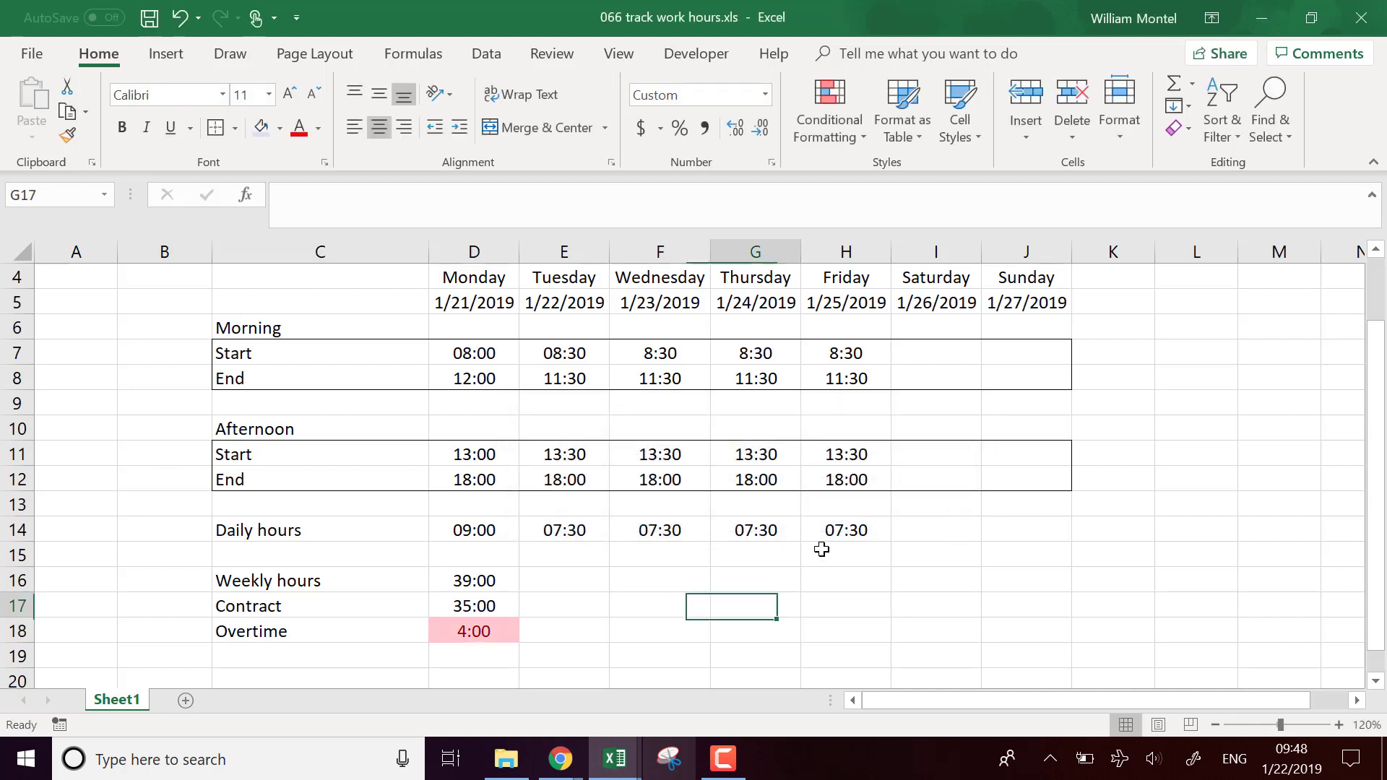
pyautogui.click(862, 526)
pyautogui.press('Delete')
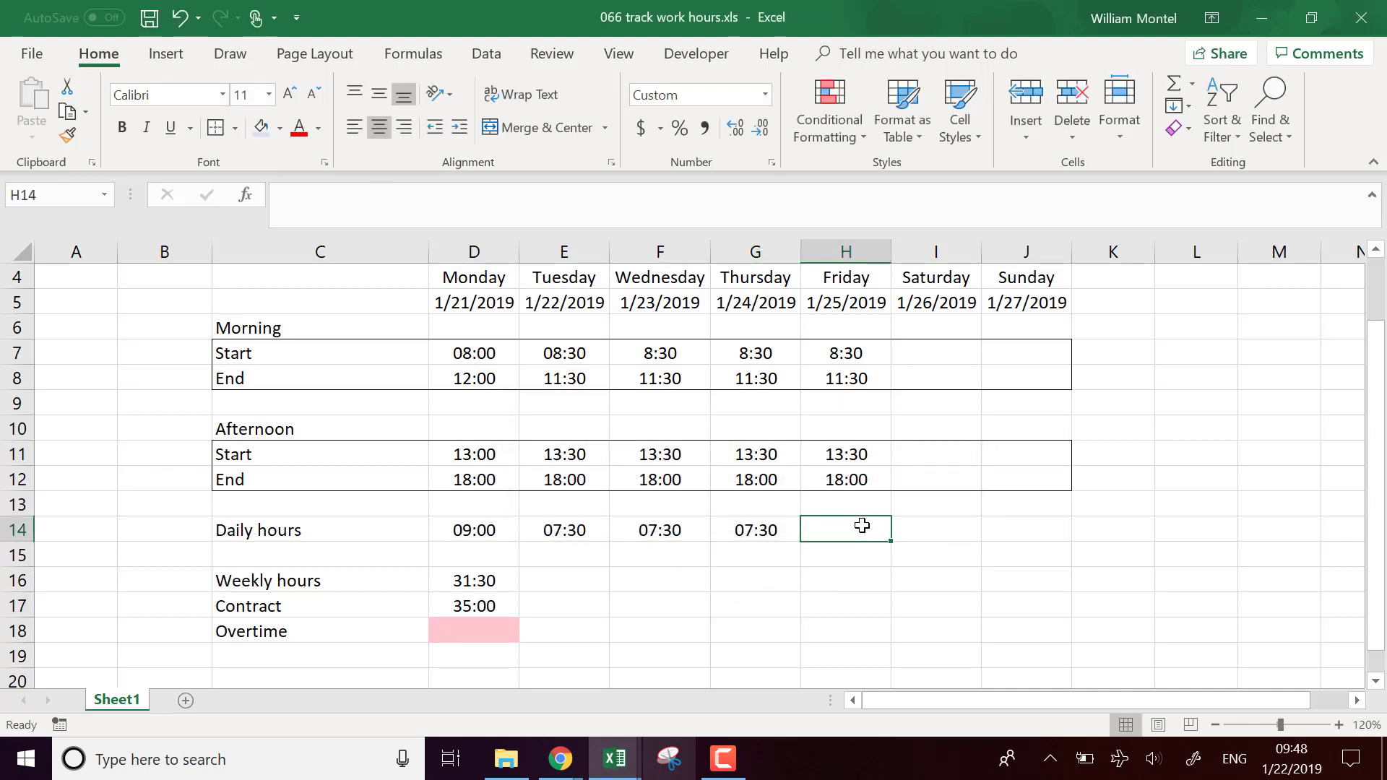
pyautogui.hotkey('ctrl', 'z')
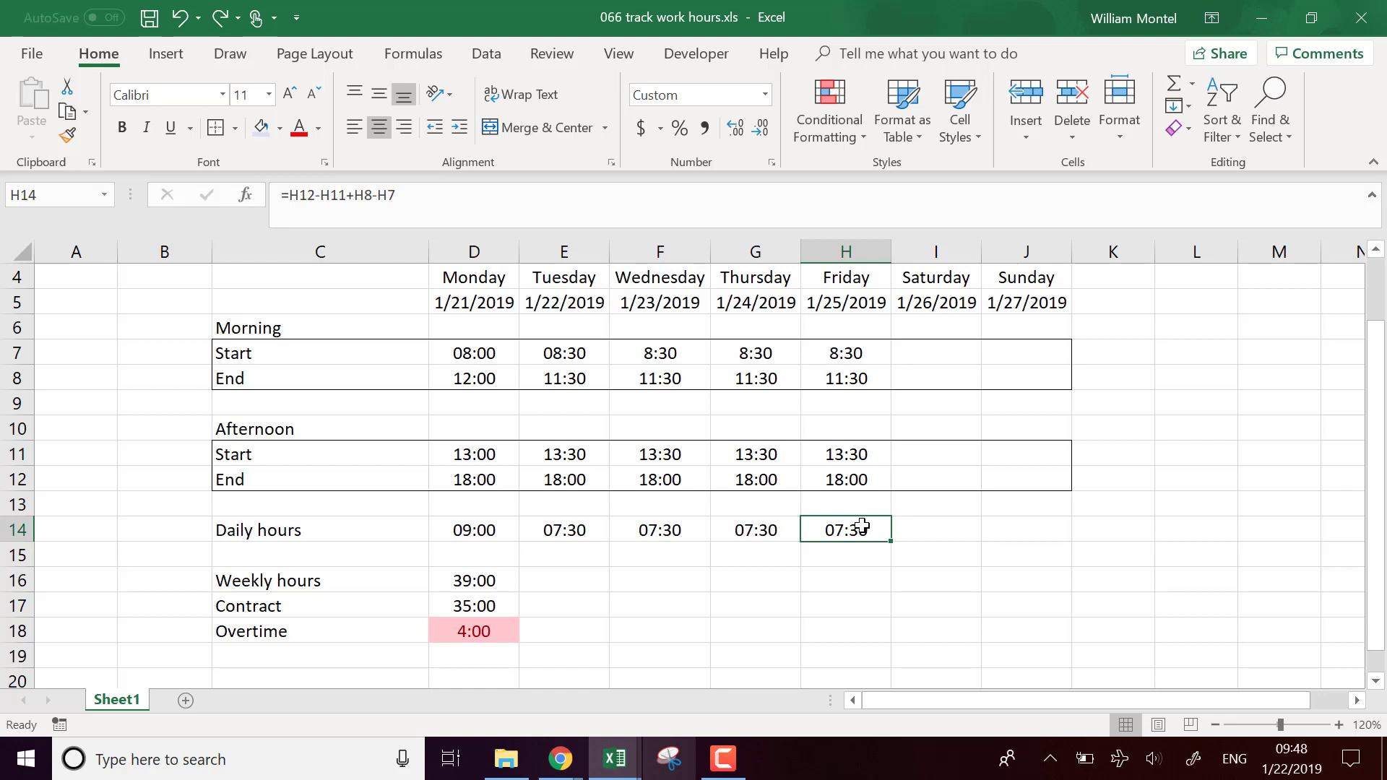
# Step: Change the overtime formula's empty-text result in D18 to 0
pyautogui.click(844, 84)
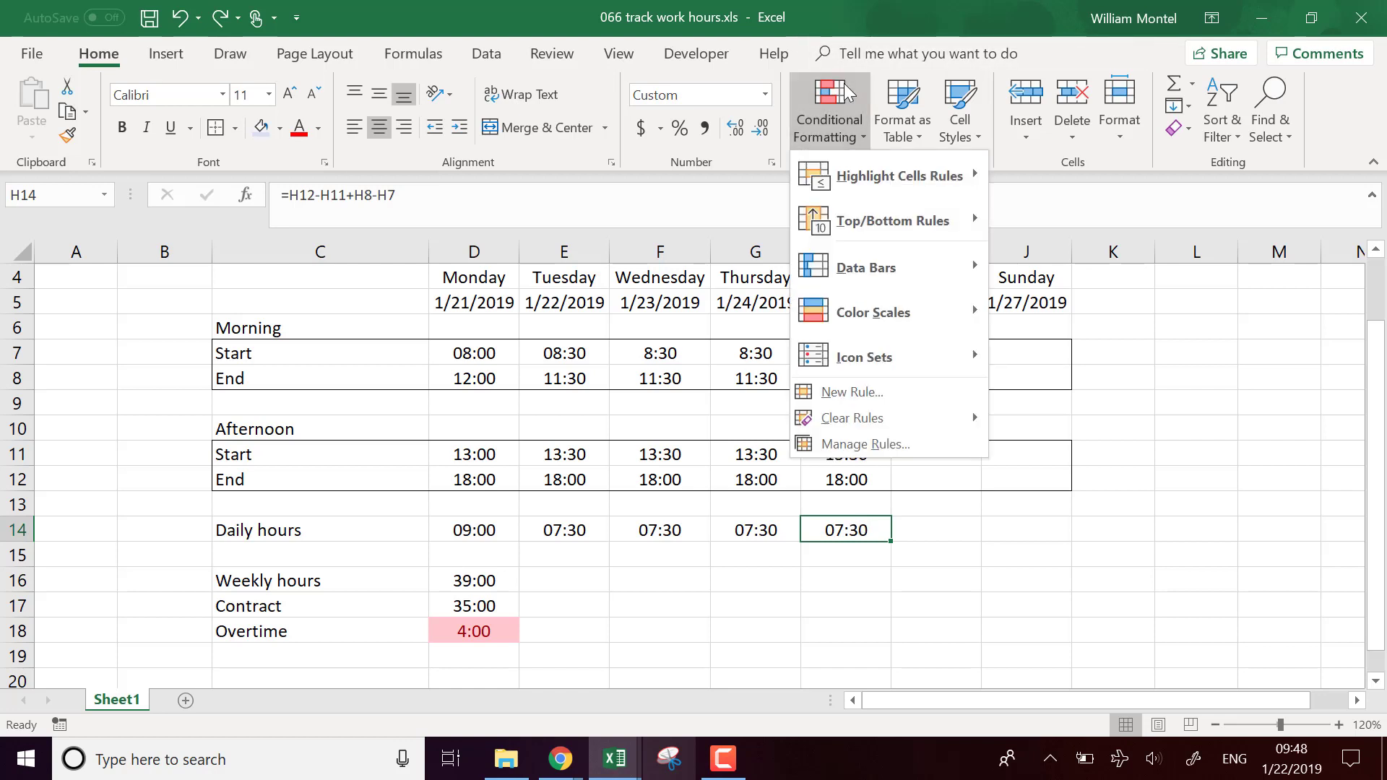
pyautogui.click(473, 631)
pyautogui.click(872, 616)
pyautogui.click(505, 632)
pyautogui.doubleClick(437, 202)
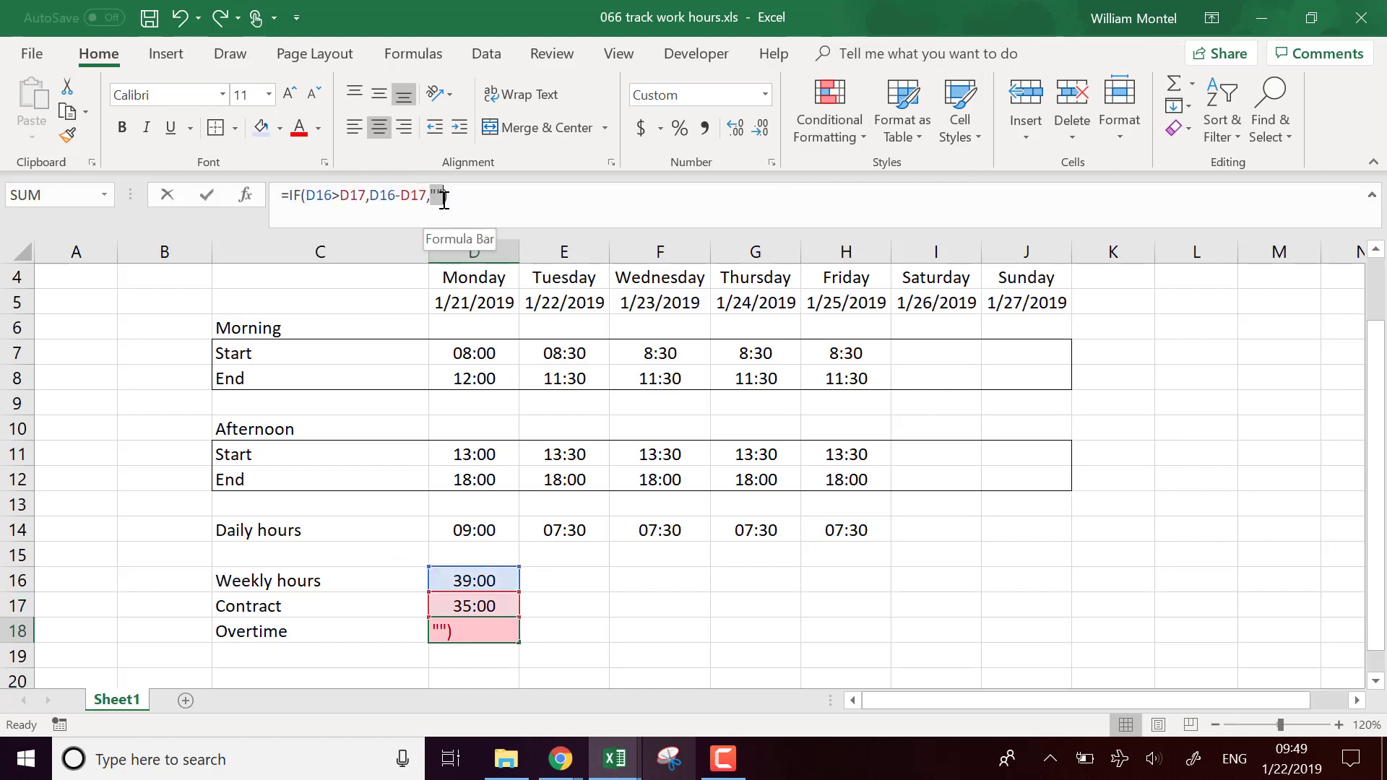
pyautogui.write('0')
pyautogui.press('Return')
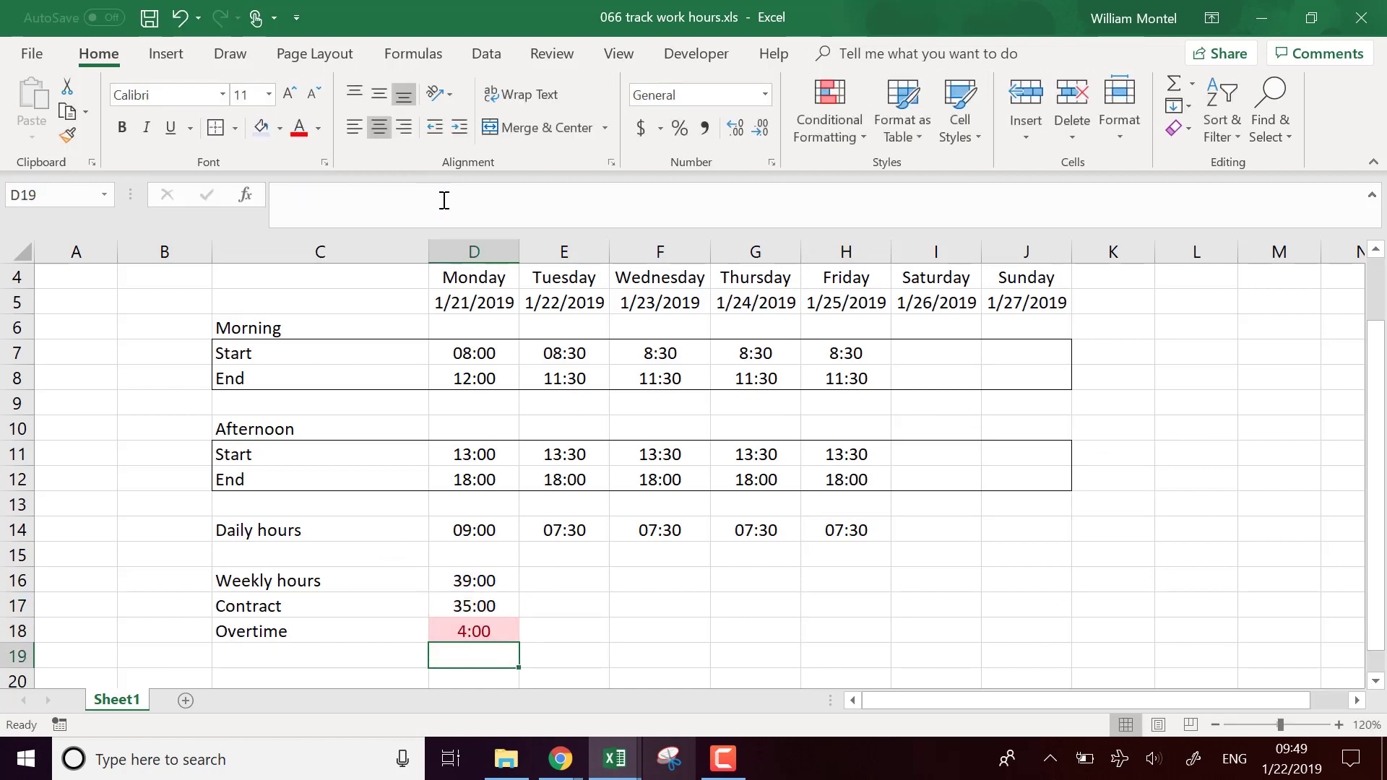
# Step: Clear and restore Friday's daily hours H14, then check the Weekly hours total
pyautogui.click(863, 536)
pyautogui.press('Delete')
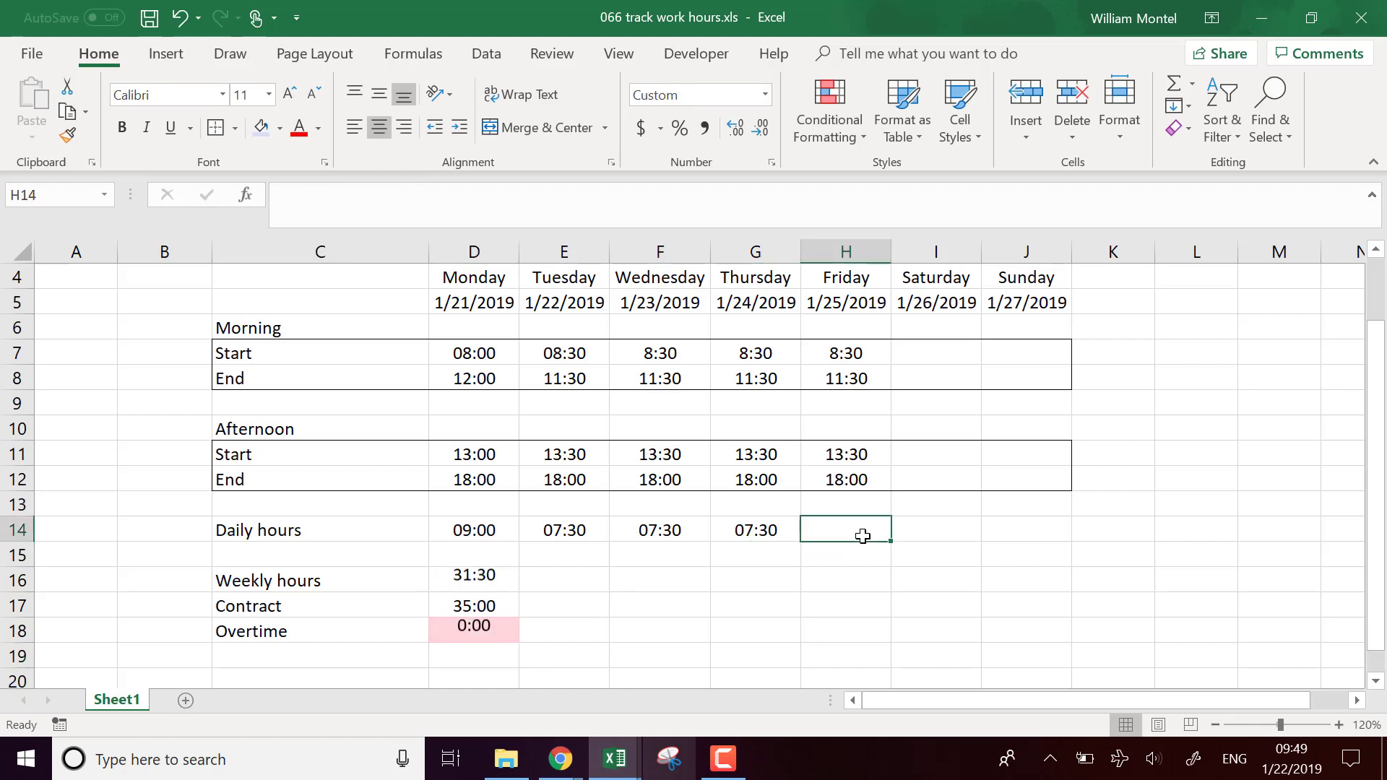
pyautogui.hotkey('ctrl', 'z')
pyautogui.click(865, 615)
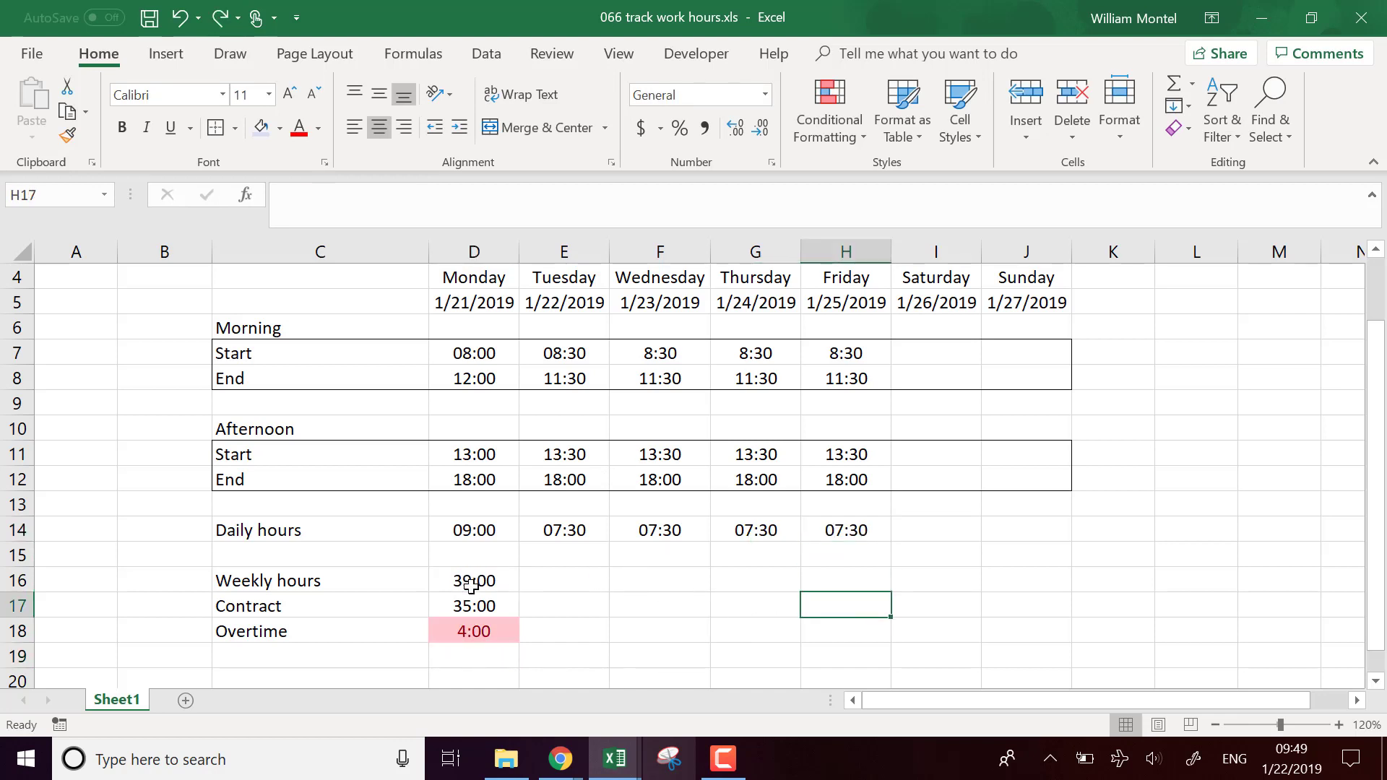
pyautogui.click(474, 580)
# Step: Extend the Daily hours formula from H14 to Saturday and Sunday, I14:J14
pyautogui.click(952, 535)
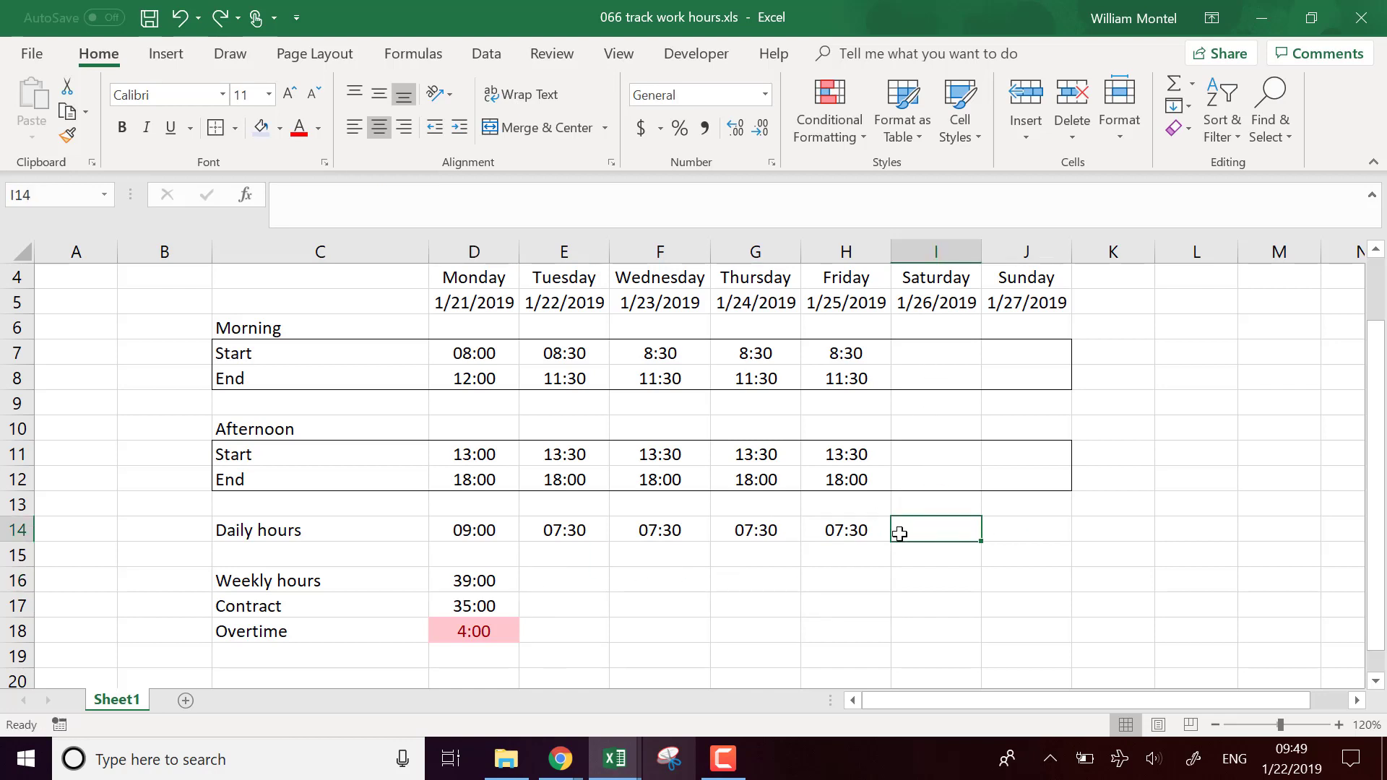
pyautogui.press('Left')
pyautogui.moveTo(904, 541); pyautogui.dragTo(1083, 545)
pyautogui.click(1037, 459)
pyautogui.click(645, 503)
pyautogui.scroll(1, 644, 505)
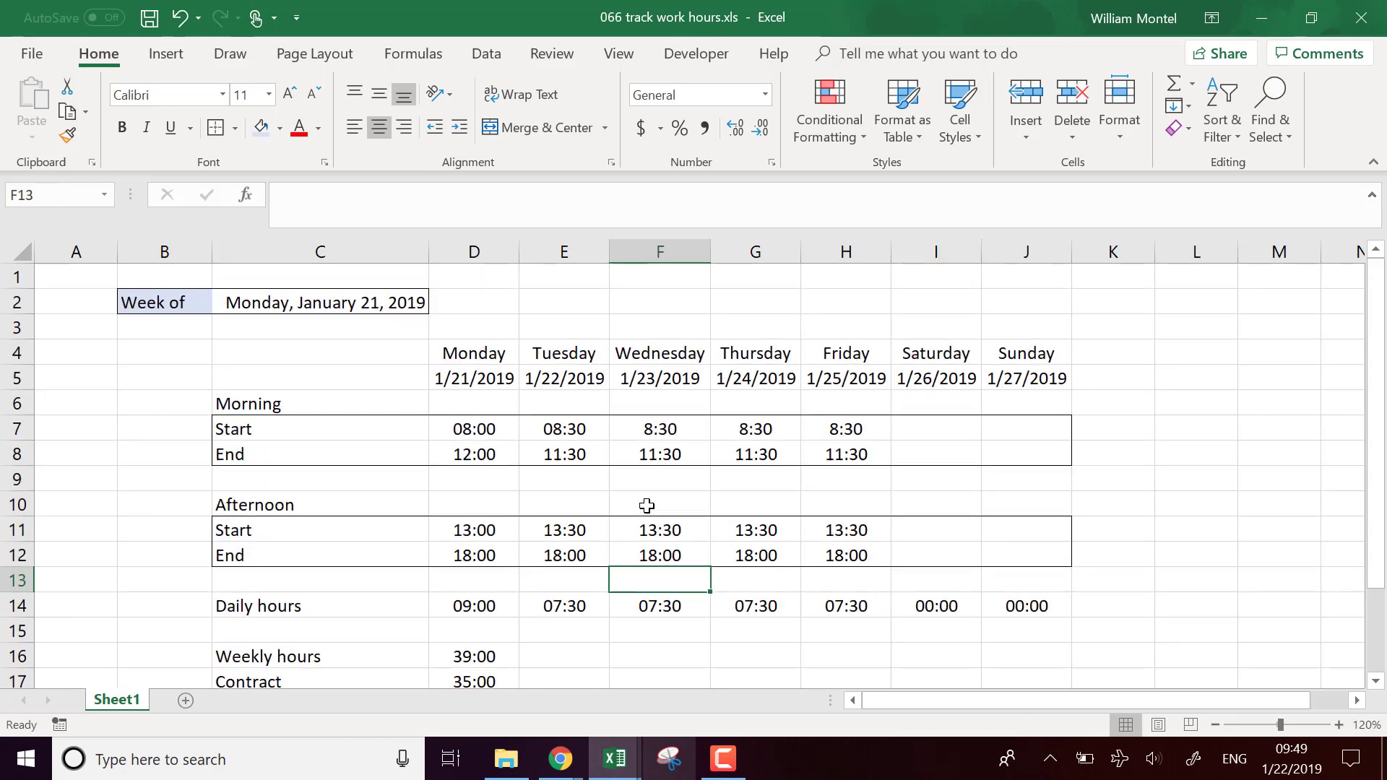
pyautogui.scroll(-1, 643, 505)
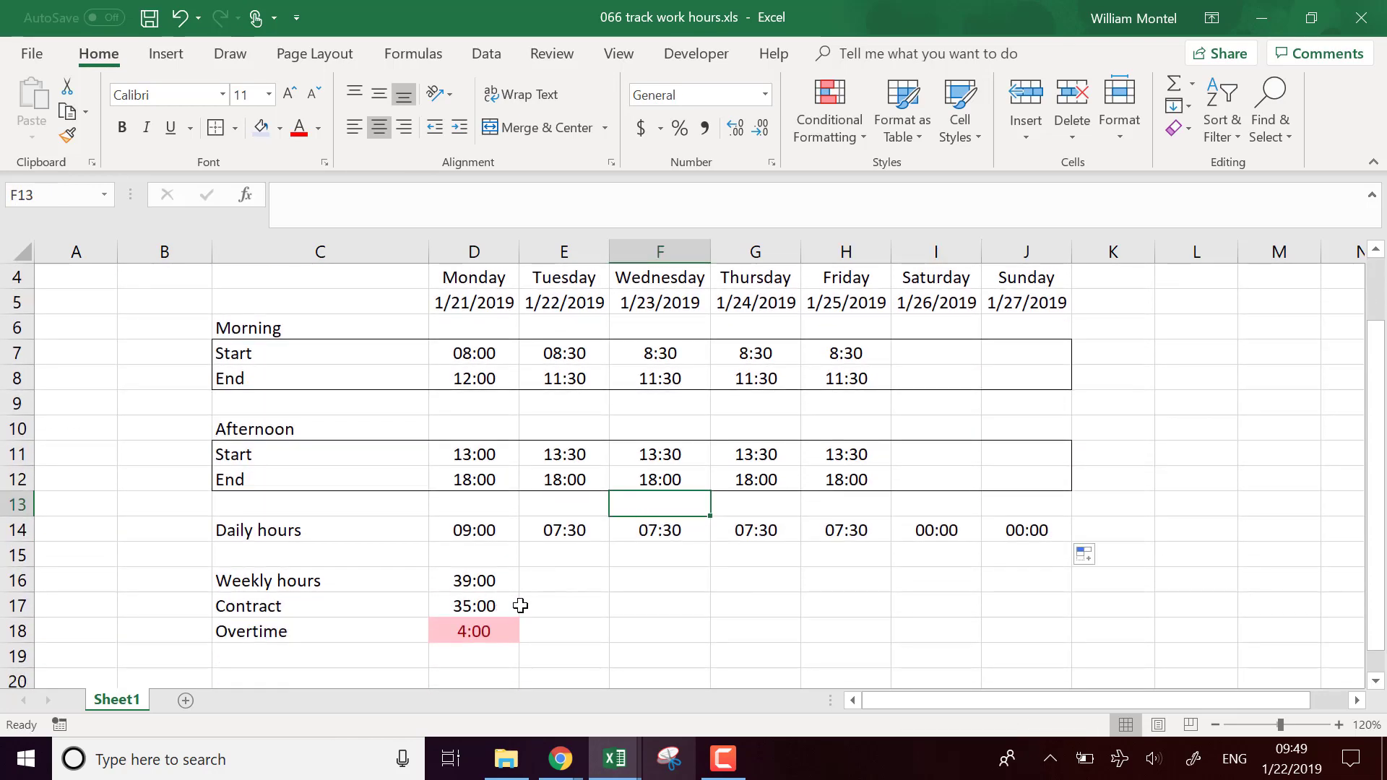
pyautogui.click(520, 605)
pyautogui.click(650, 580)
pyautogui.moveTo(307, 585); pyautogui.dragTo(489, 579)
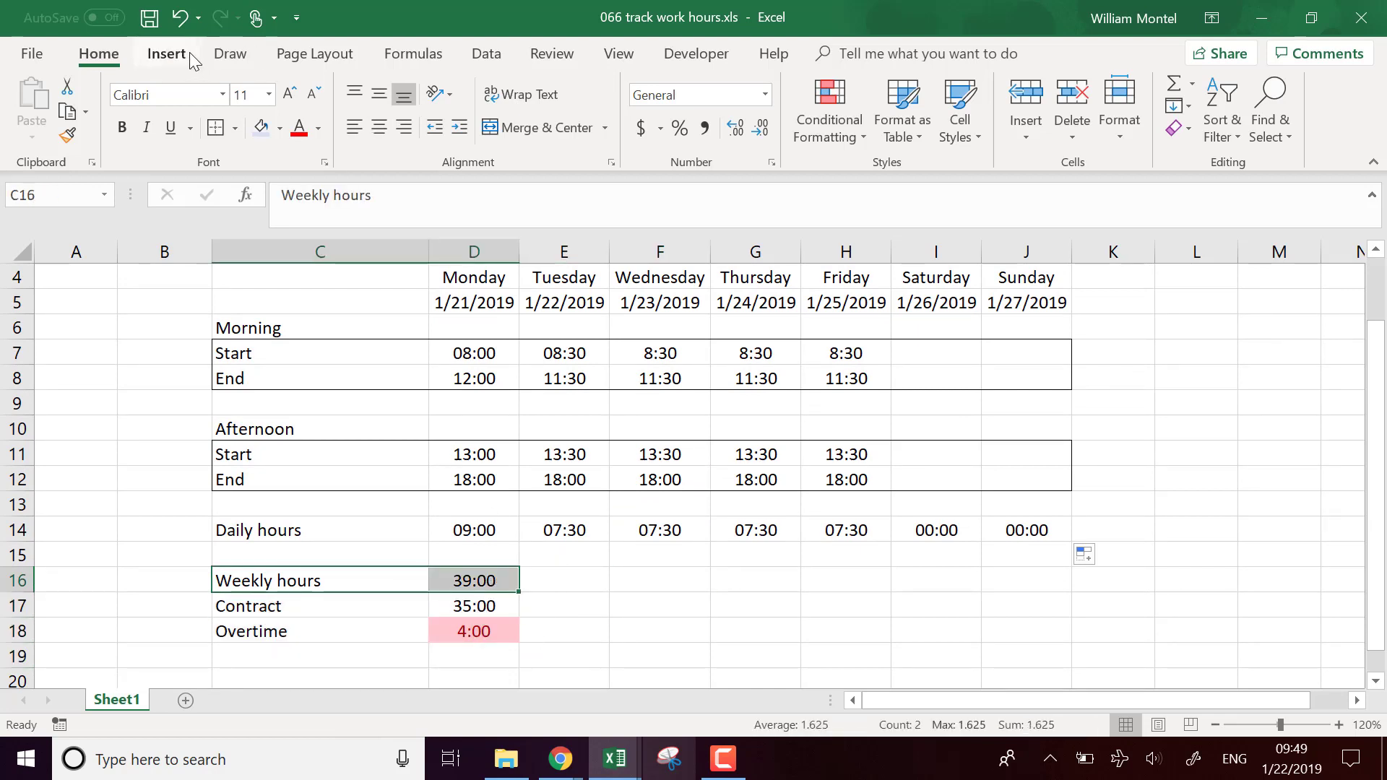
# Step: Give the Weekly hours C16:D16 and Overtime C18:D18 rows Thick Outside Borders
pyautogui.click(236, 128)
pyautogui.click(319, 364)
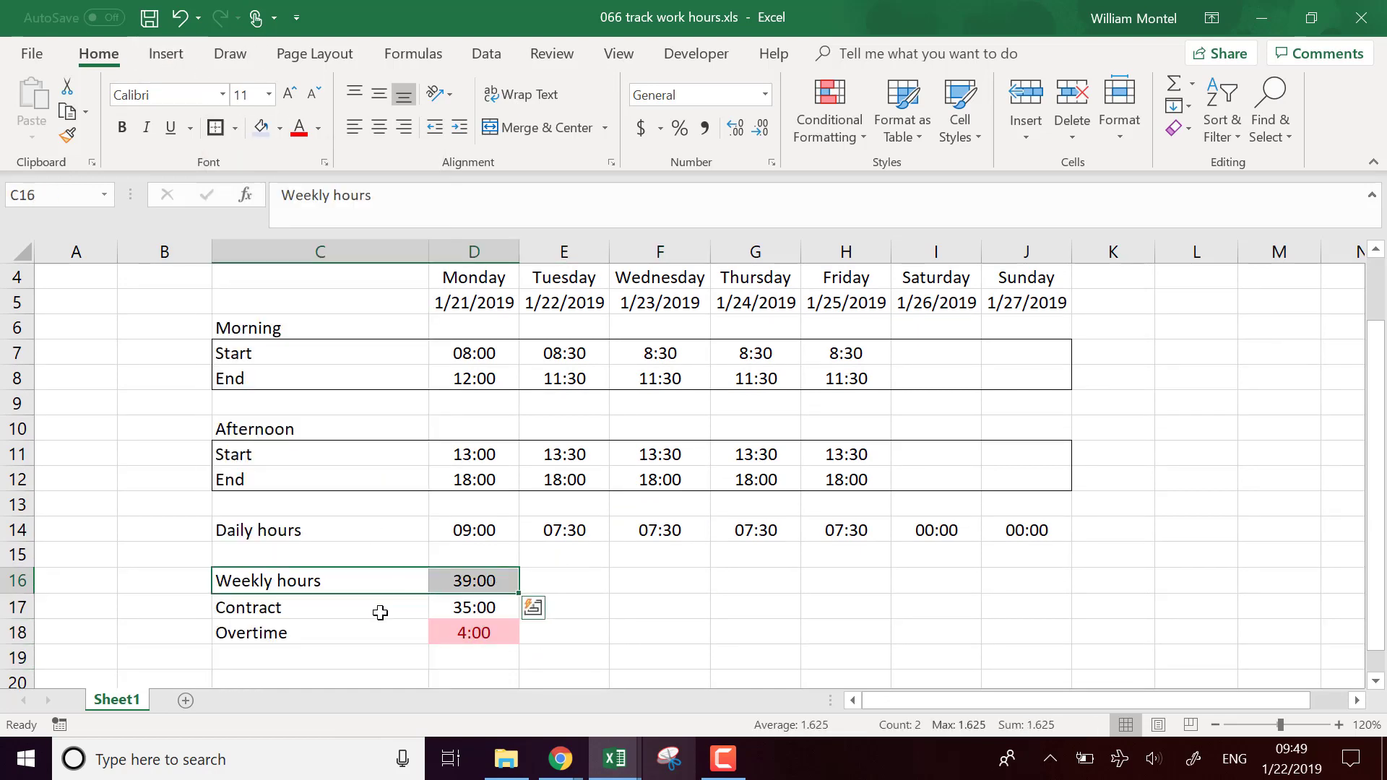
pyautogui.moveTo(360, 622); pyautogui.dragTo(480, 632)
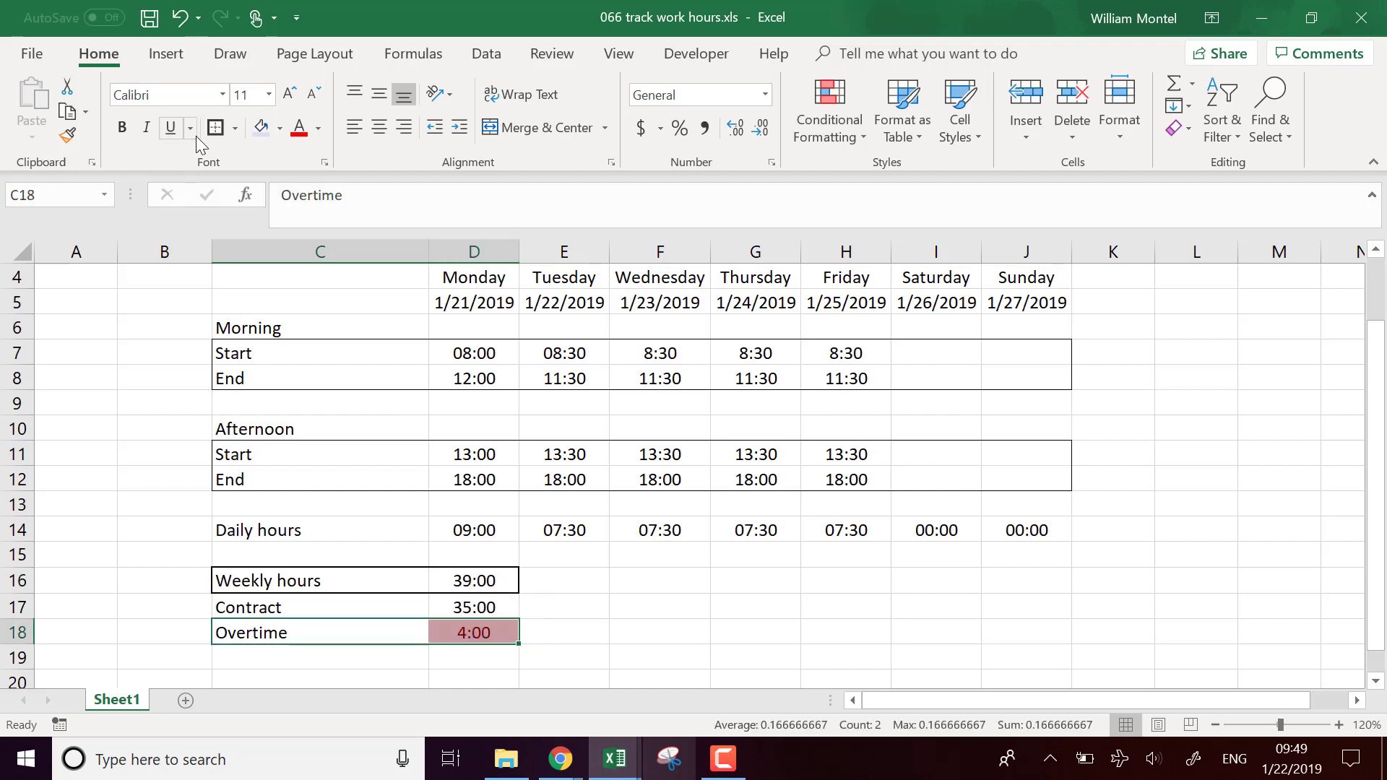
pyautogui.click(397, 632)
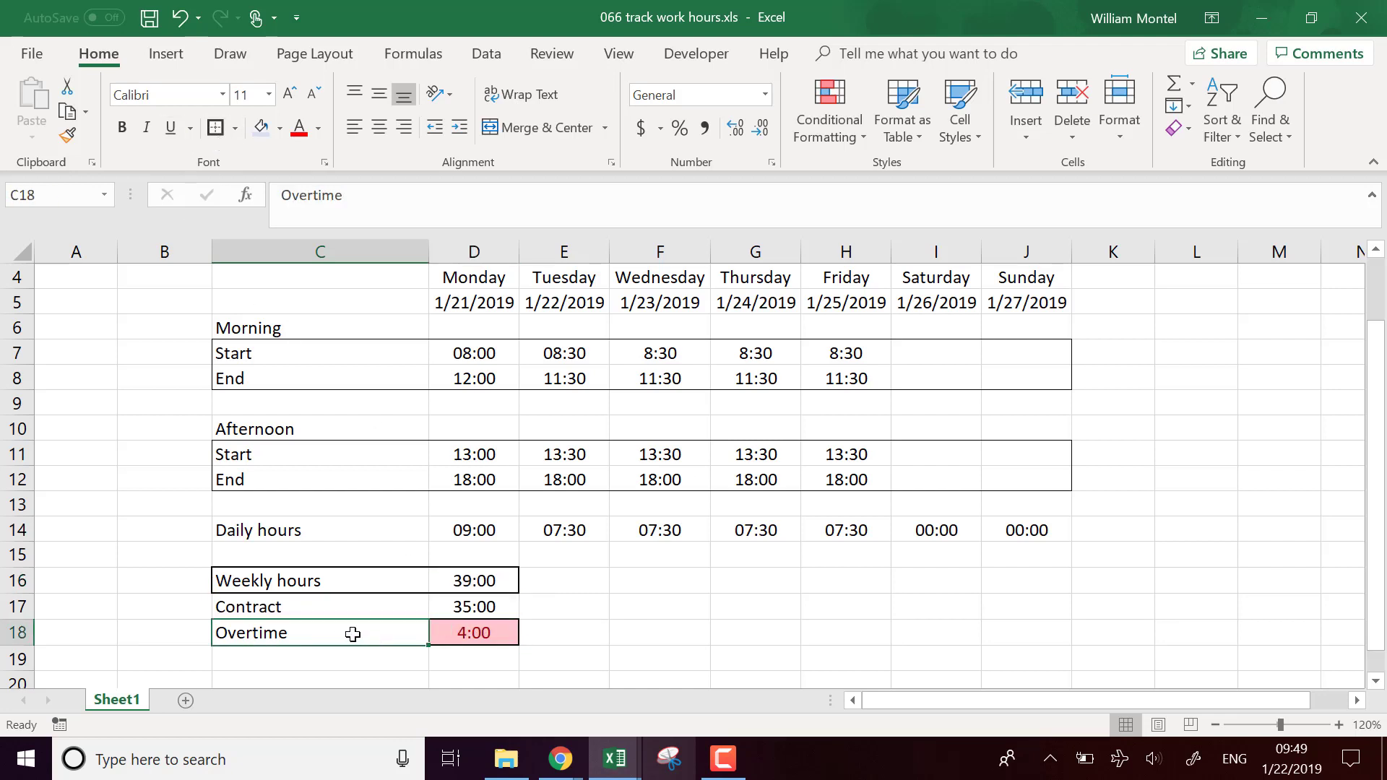
# Step: Fill the Overtime and Weekly hours labels light blue
pyautogui.click(260, 130)
pyautogui.click(319, 578)
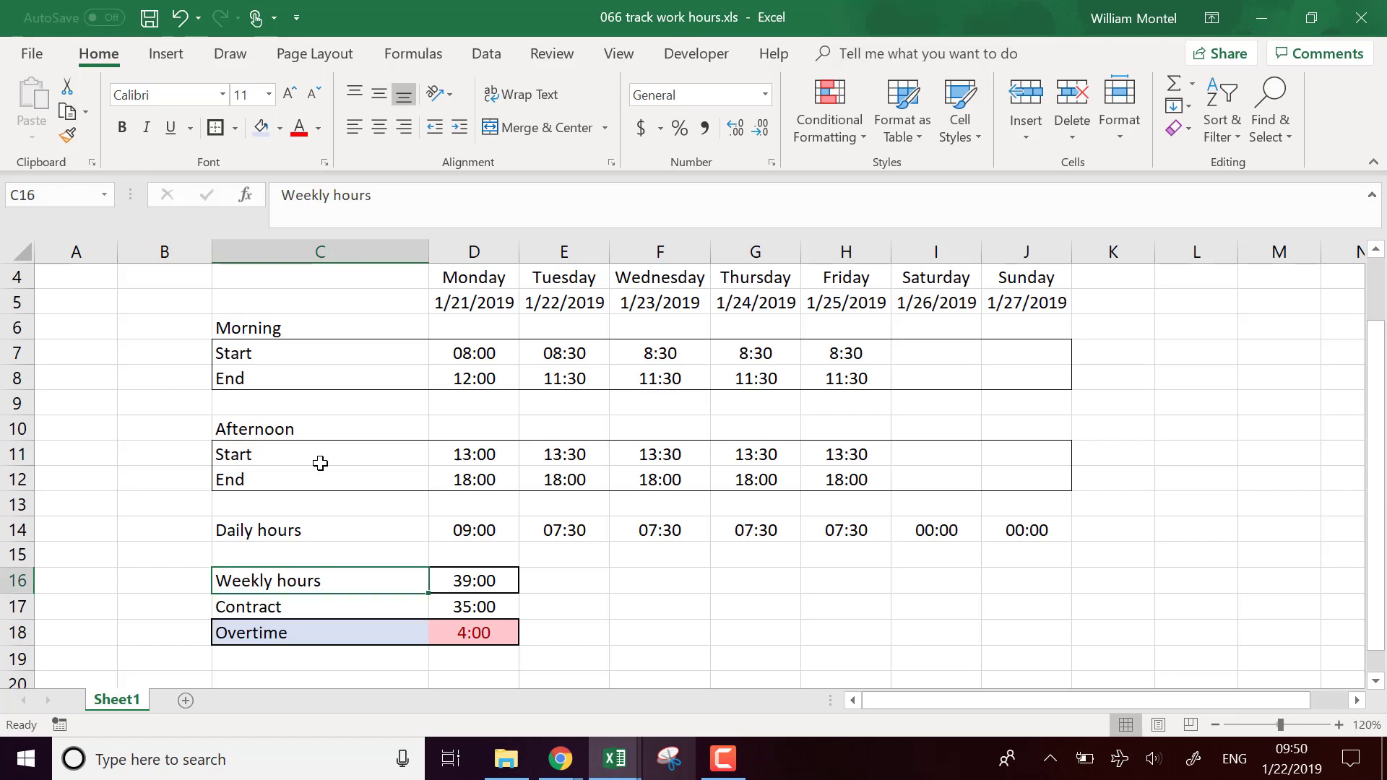
pyautogui.click(261, 130)
# Step: Give the Daily hours row C14:J14 a thick outside border
pyautogui.scroll(1, 388, 459)
pyautogui.moveTo(288, 607); pyautogui.dragTo(1053, 611)
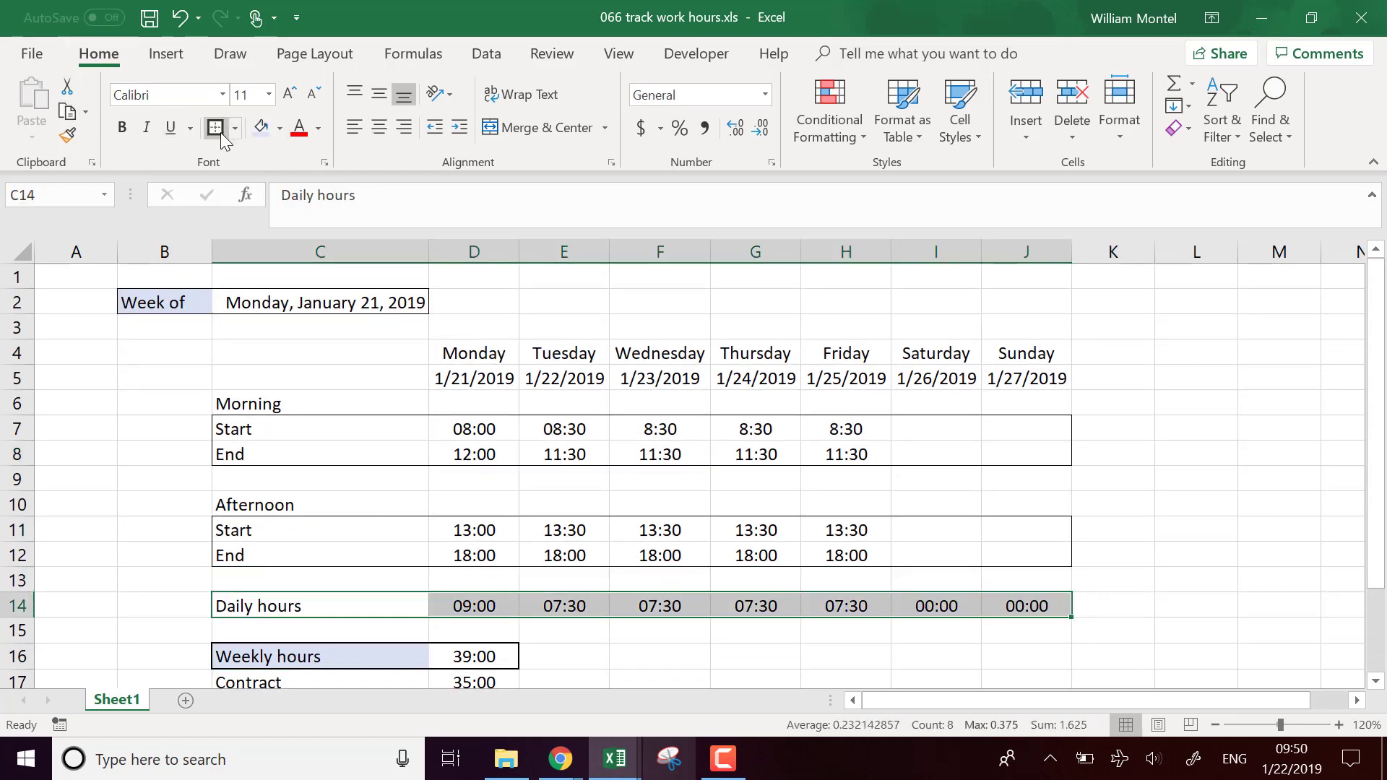
pyautogui.click(467, 480)
# Step: Fill the Start and End labels in C7:C8 and C11:C12 light blue
pyautogui.scroll(-1, 467, 479)
pyautogui.scroll(1, 557, 530)
pyautogui.moveTo(249, 434); pyautogui.dragTo(249, 457)
pyautogui.moveTo(279, 534); pyautogui.dragTo(279, 556)
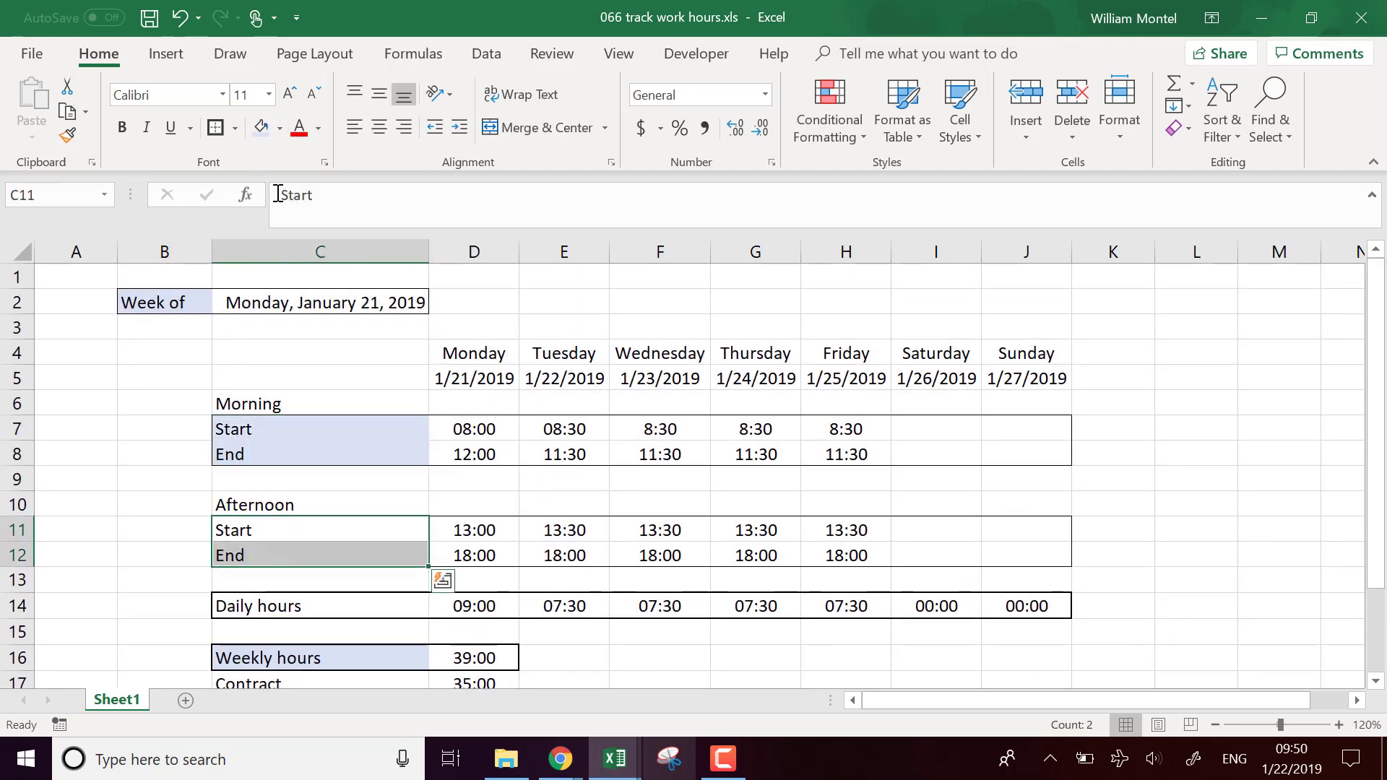
pyautogui.keyDown('ctrl'); pyautogui.click(334, 480); pyautogui.keyUp('ctrl')
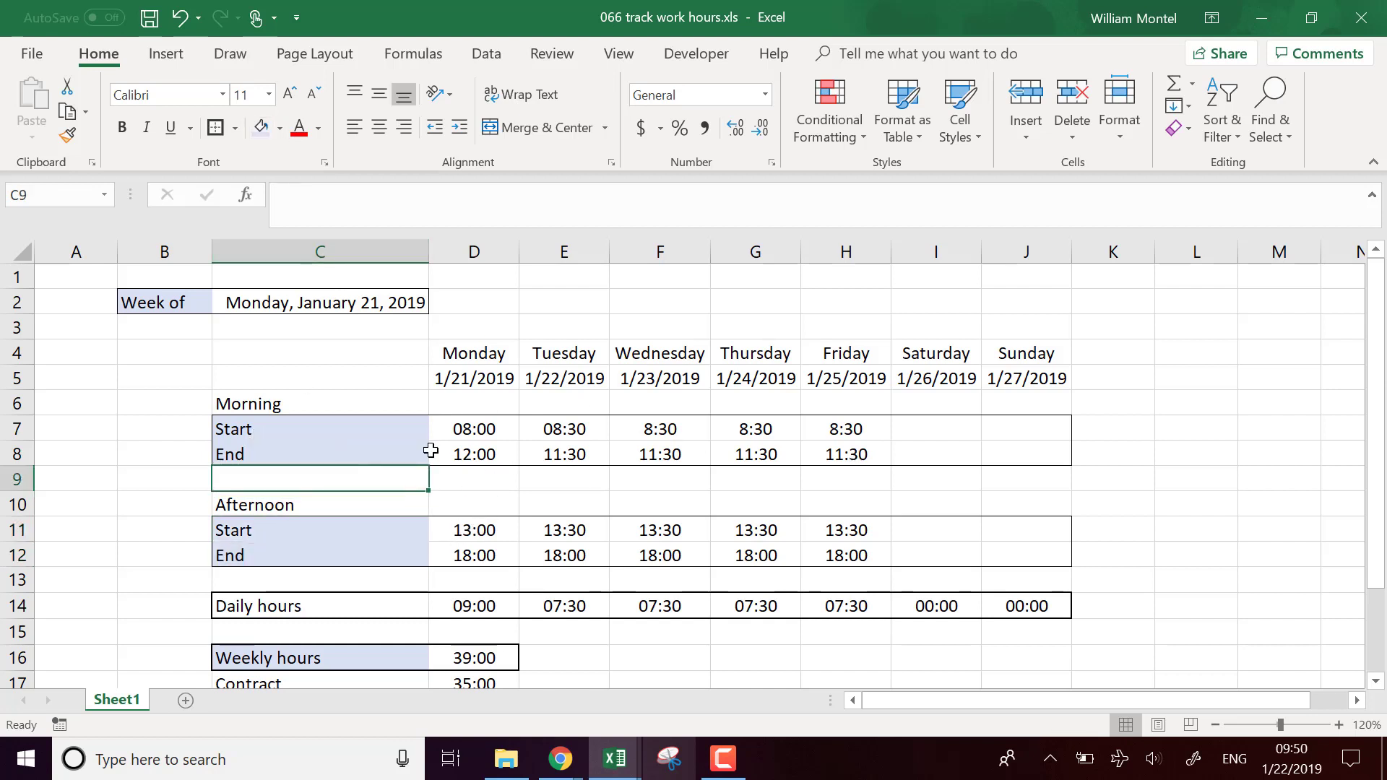
# Step: Try selecting the empty first row, left columns and cells above the day headers, then deselect
pyautogui.moveTo(74, 281); pyautogui.dragTo(1126, 274)
pyautogui.moveTo(72, 304); pyautogui.dragTo(137, 473)
pyautogui.keyDown('ctrl'); pyautogui.click(151, 455); pyautogui.keyUp('ctrl')
pyautogui.click(186, 434)
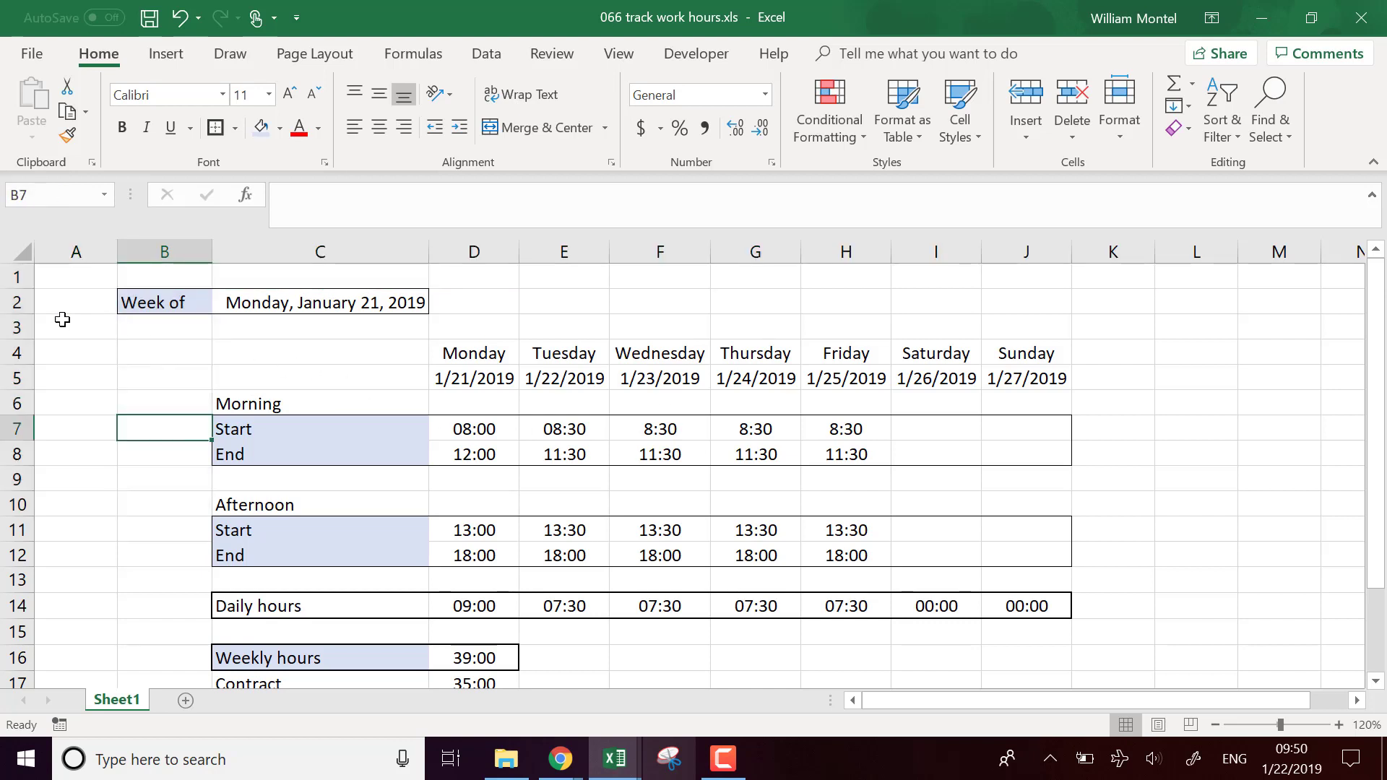
pyautogui.moveTo(63, 319); pyautogui.dragTo(619, 344)
pyautogui.click(477, 482)
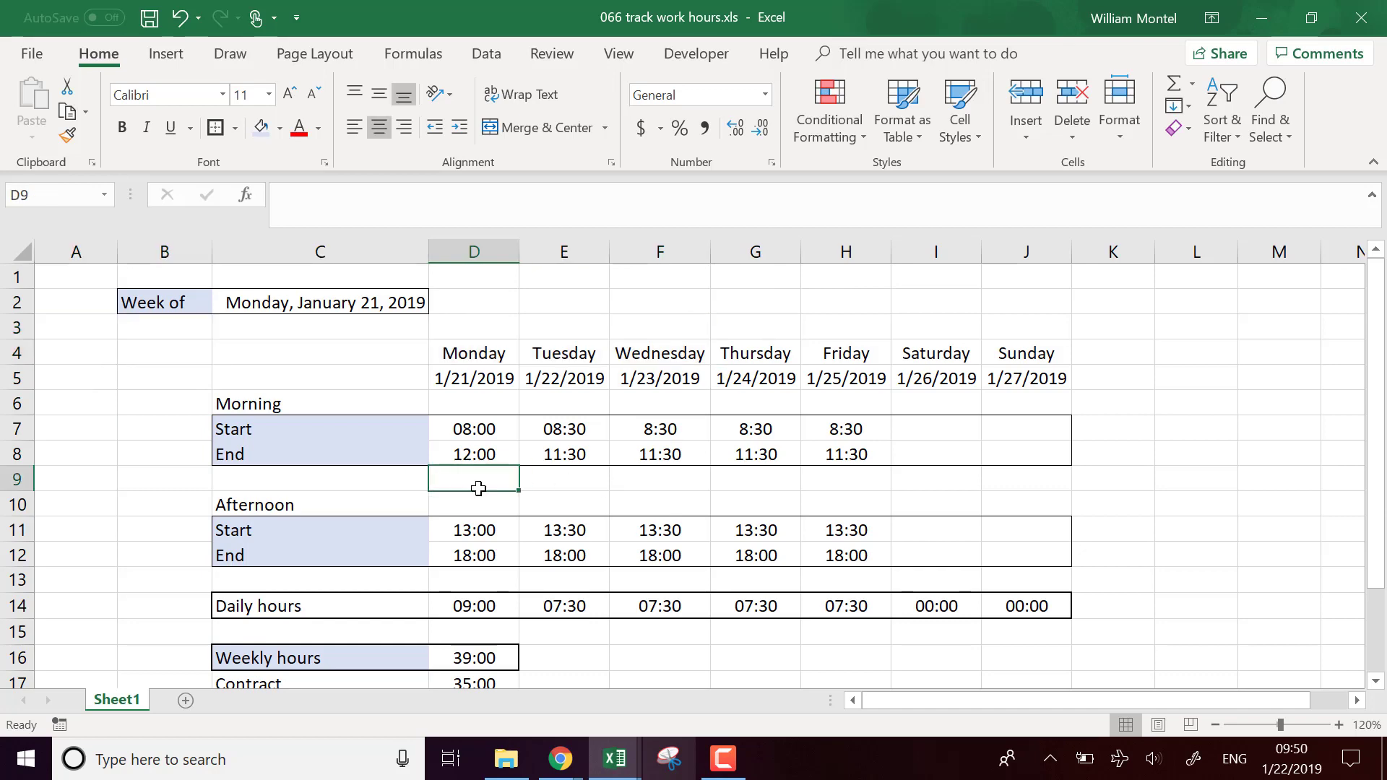
pyautogui.scroll(-2, 486, 487)
pyautogui.scroll(2, 486, 489)
pyautogui.moveTo(464, 347); pyautogui.dragTo(1026, 375)
pyautogui.click(719, 576)
pyautogui.scroll(-2, 695, 562)
pyautogui.scroll(2, 696, 561)
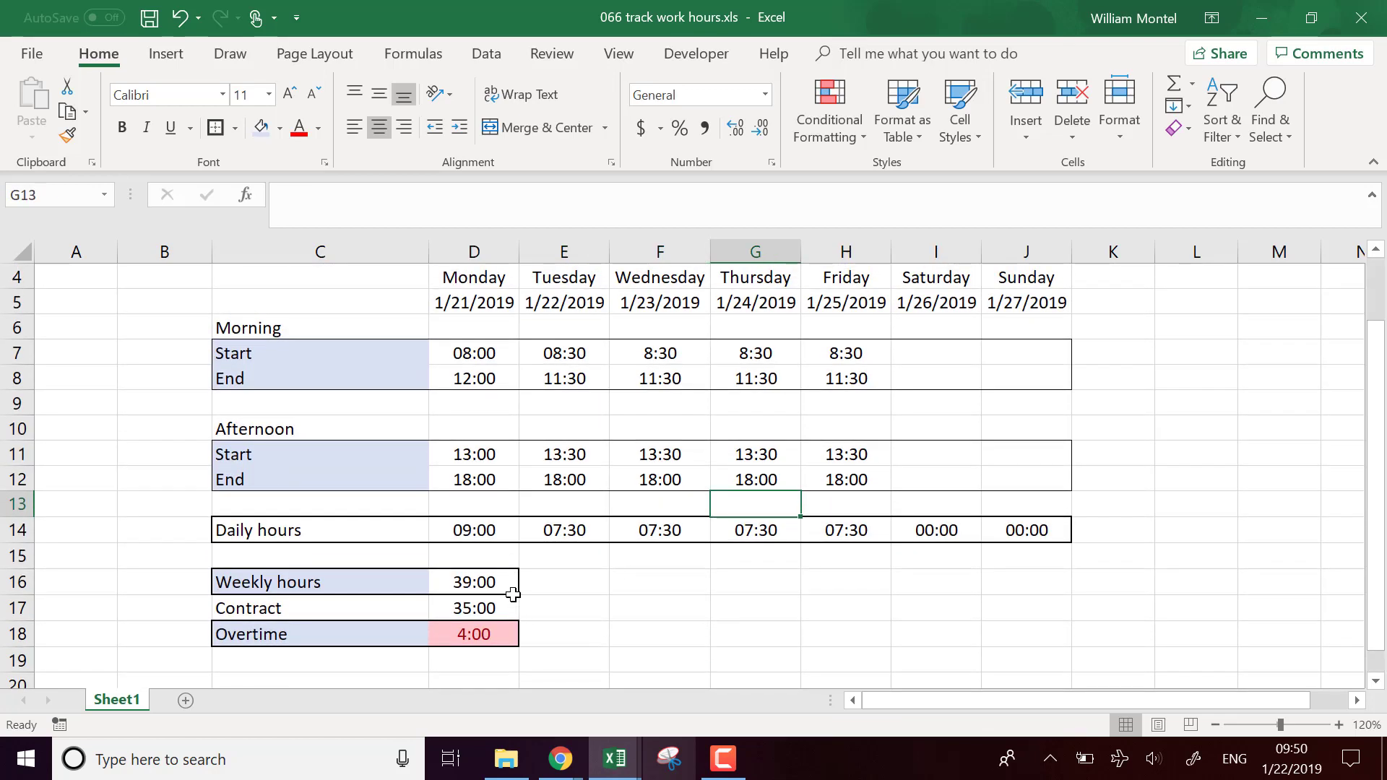
# Step: Fill the empty upper-right area of the top rows white
pyautogui.moveTo(466, 275); pyautogui.dragTo(1112, 267)
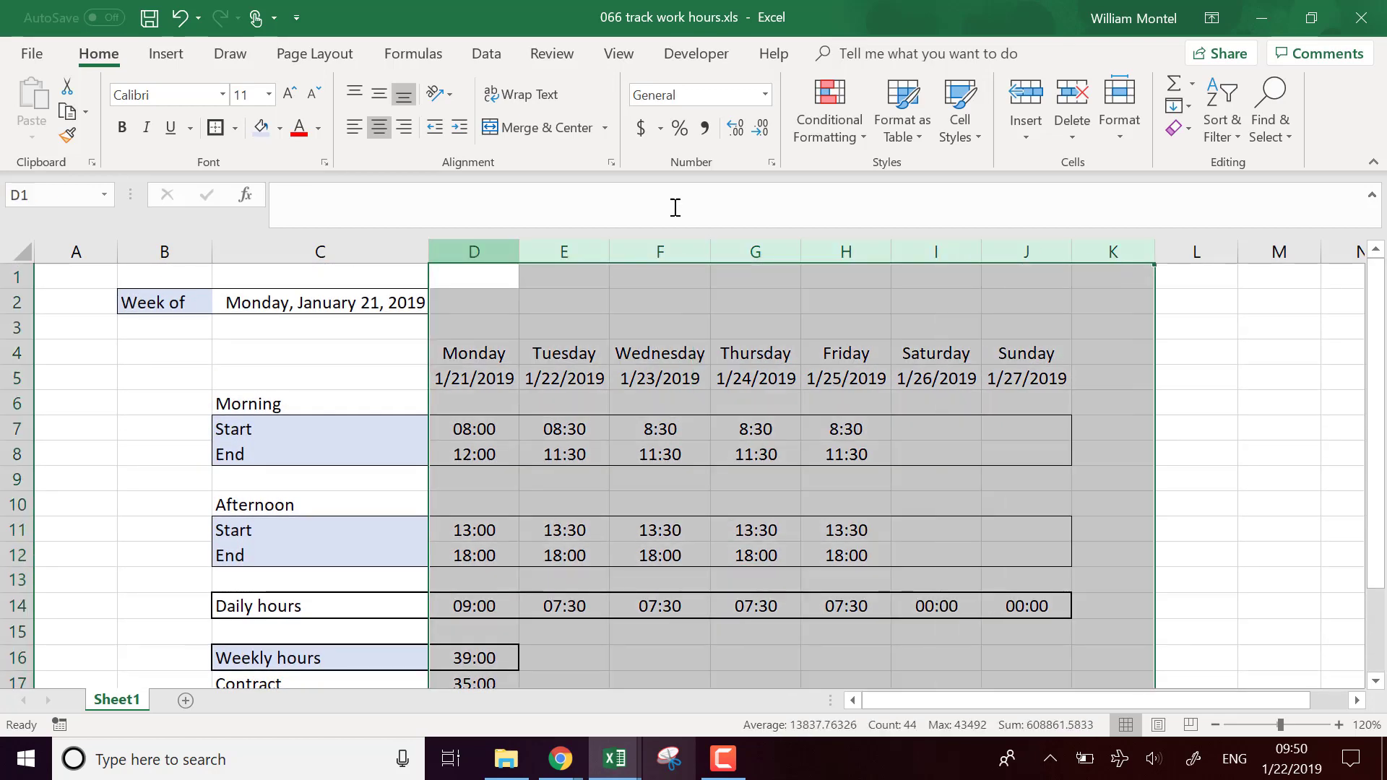
pyautogui.click(279, 128)
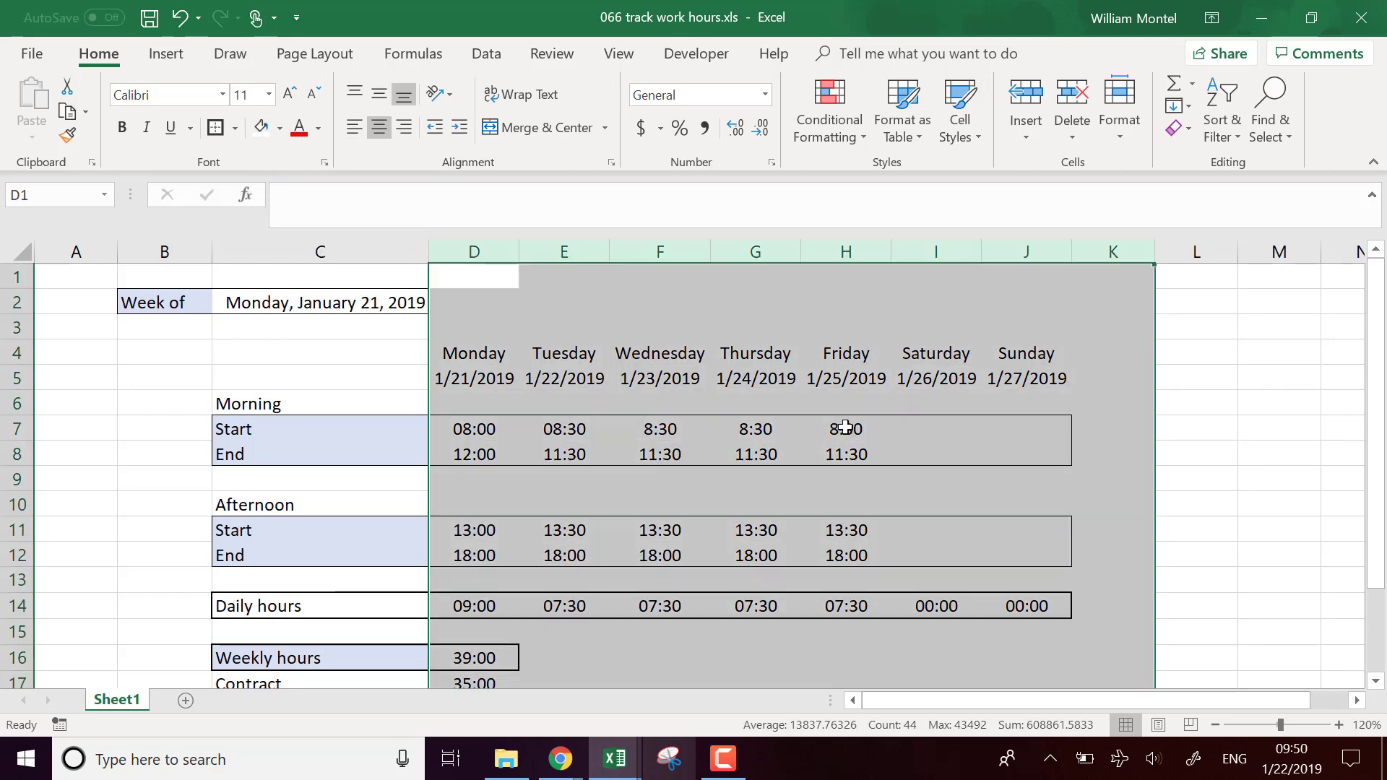
pyautogui.click(846, 429)
pyautogui.click(372, 372)
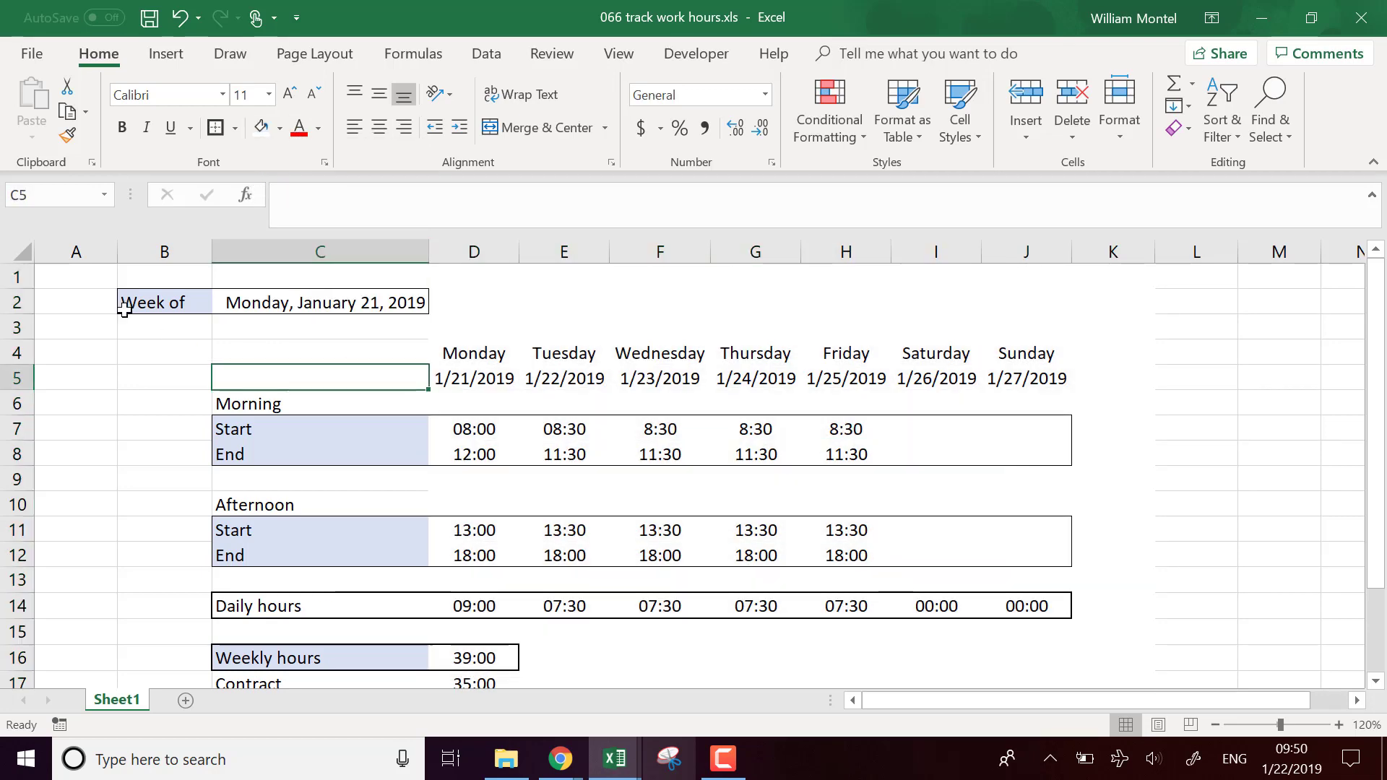
# Step: Fill the empty left columns and the gap between Morning and Afternoon white
pyautogui.click(74, 282)
pyautogui.moveTo(77, 301); pyautogui.dragTo(61, 536)
pyautogui.moveTo(132, 331); pyautogui.dragTo(509, 395)
pyautogui.scroll(-1, 154, 370)
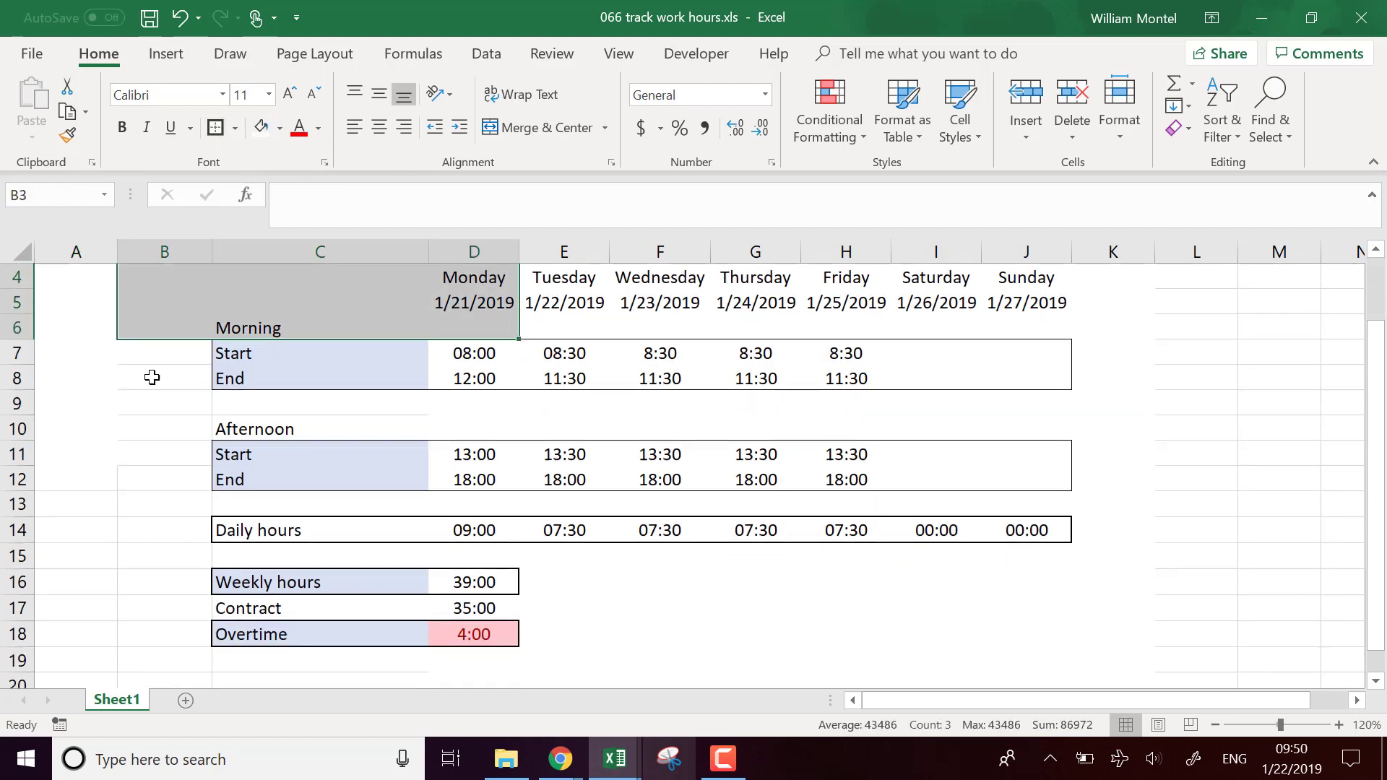
pyautogui.moveTo(101, 346); pyautogui.dragTo(193, 660)
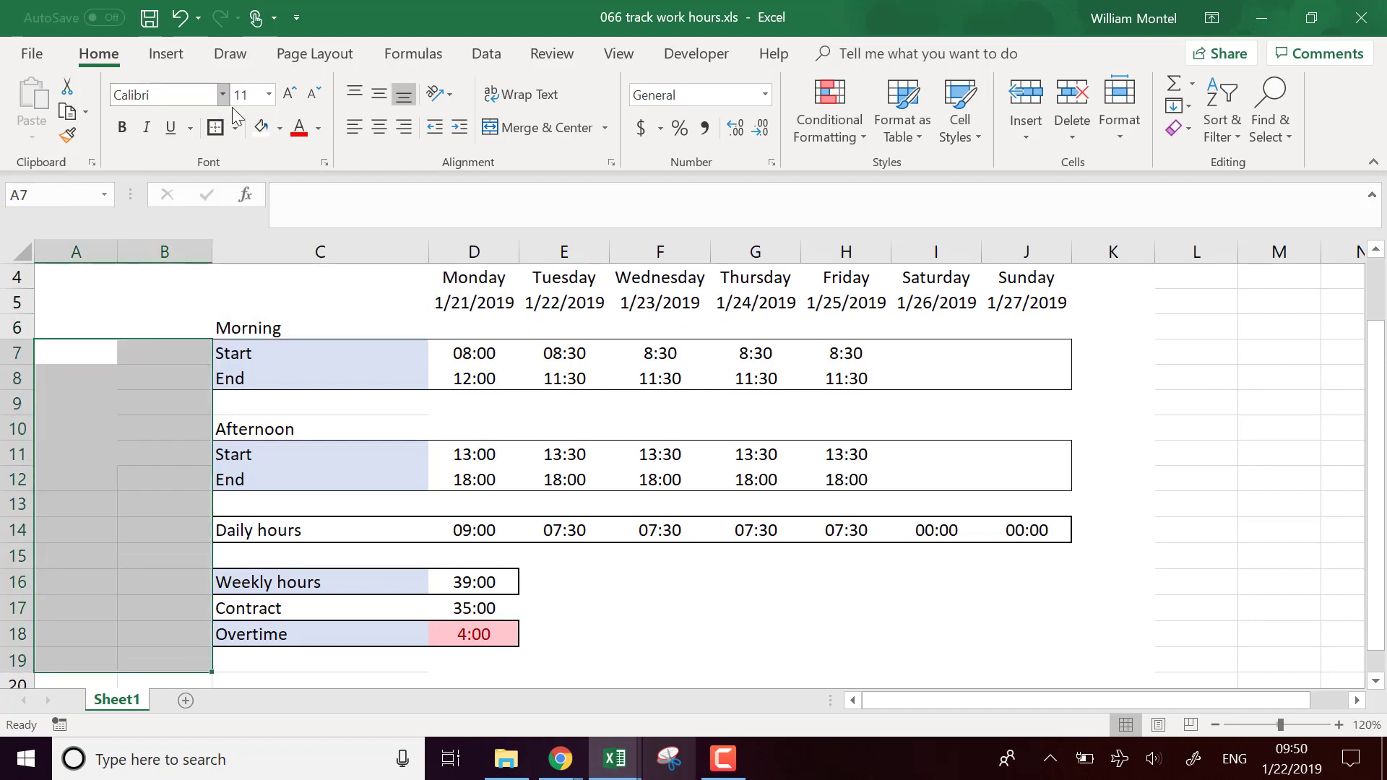
pyautogui.moveTo(130, 405); pyautogui.dragTo(418, 427)
pyautogui.click(261, 130)
# Step: Fill the empty area below the table white
pyautogui.scroll(-1, 657, 485)
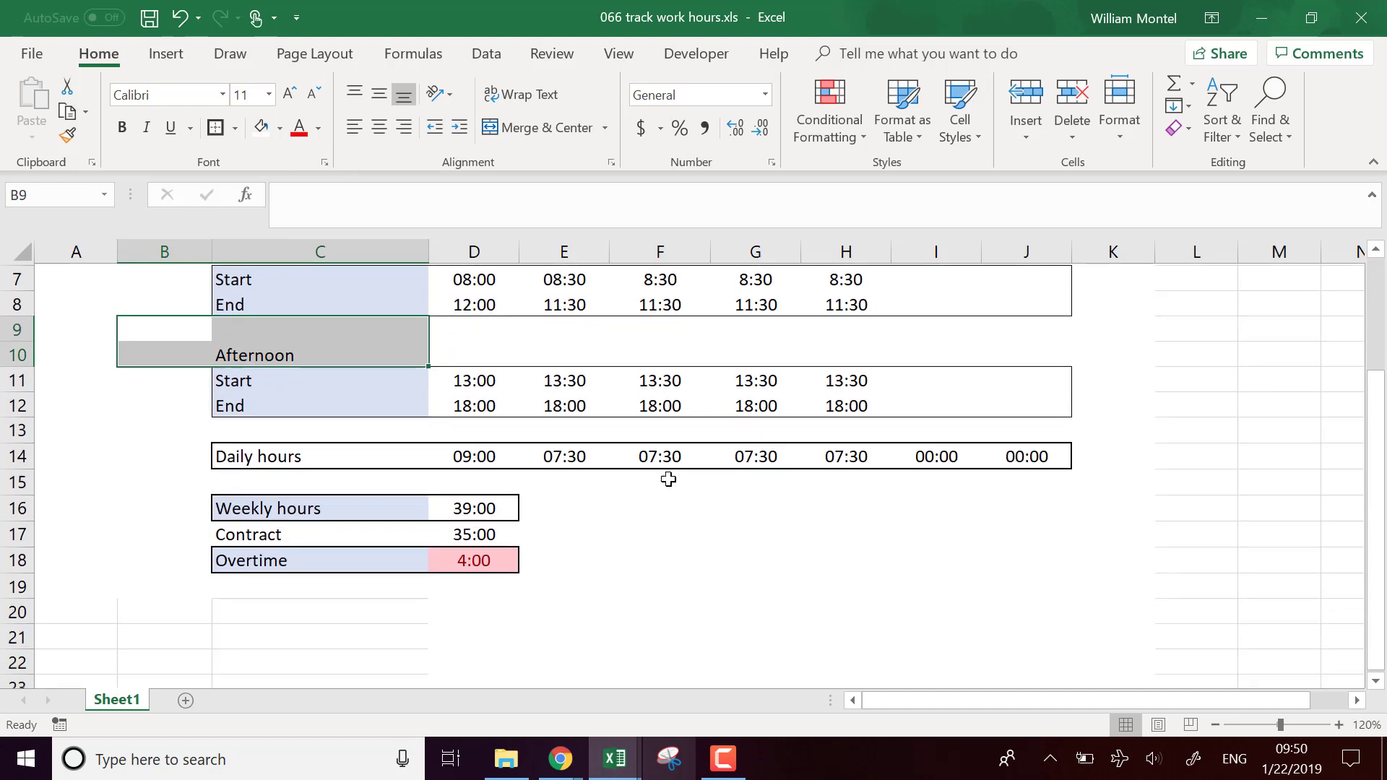
pyautogui.moveTo(108, 588); pyautogui.dragTo(845, 633)
pyautogui.click(262, 130)
pyautogui.scroll(5, 795, 506)
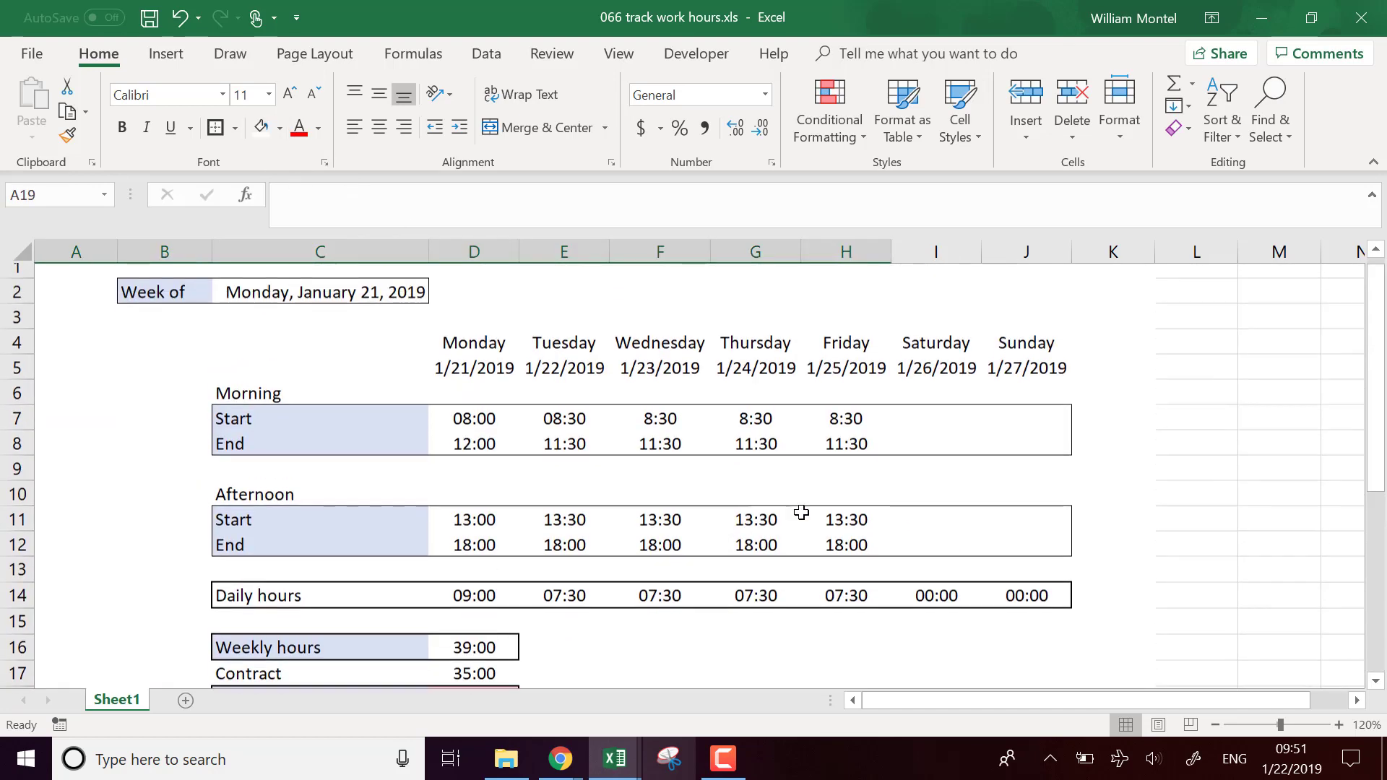
pyautogui.click(915, 480)
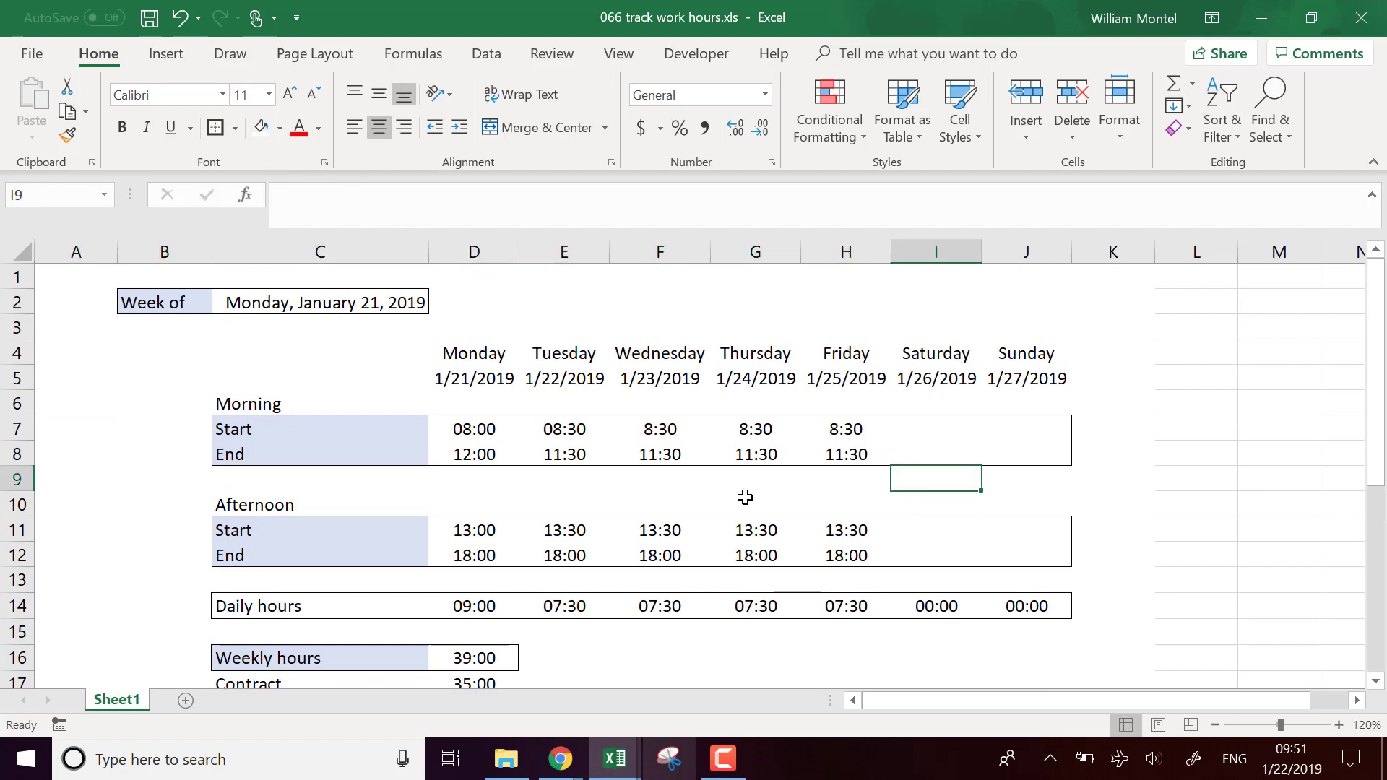
pyautogui.scroll(-1, 744, 497)
# Step: Check the Daily hours label's fill palette, leaving its colour unchanged
pyautogui.click(321, 530)
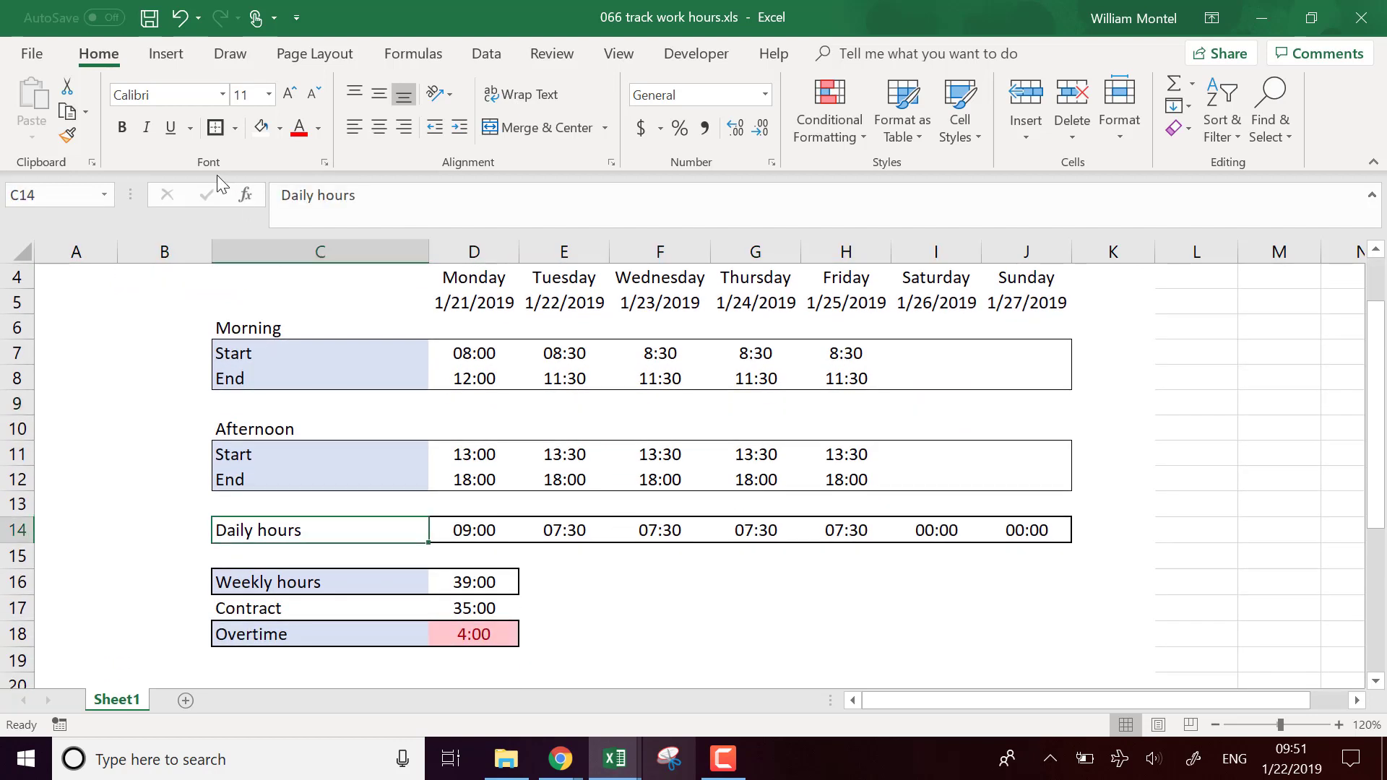
pyautogui.click(280, 129)
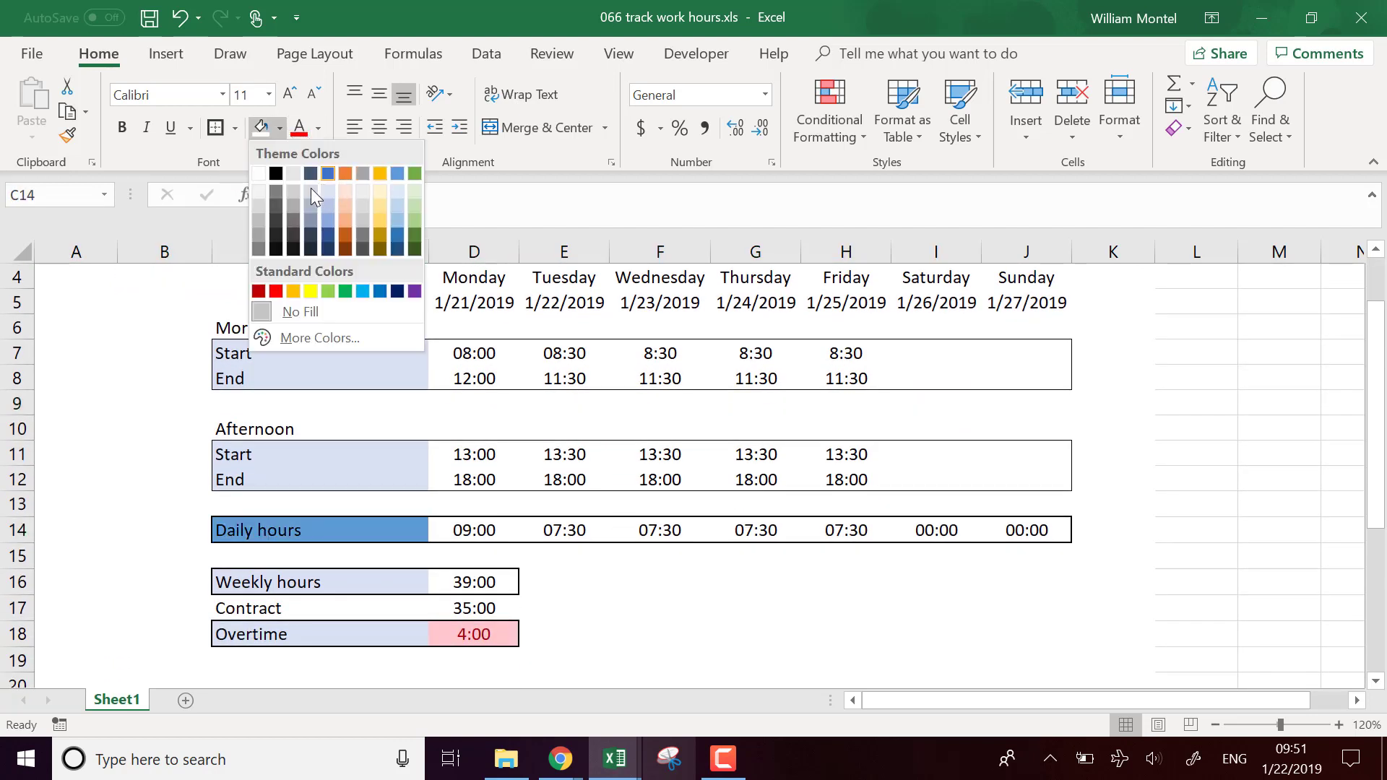
pyautogui.press('Escape')
pyautogui.click(191, 431)
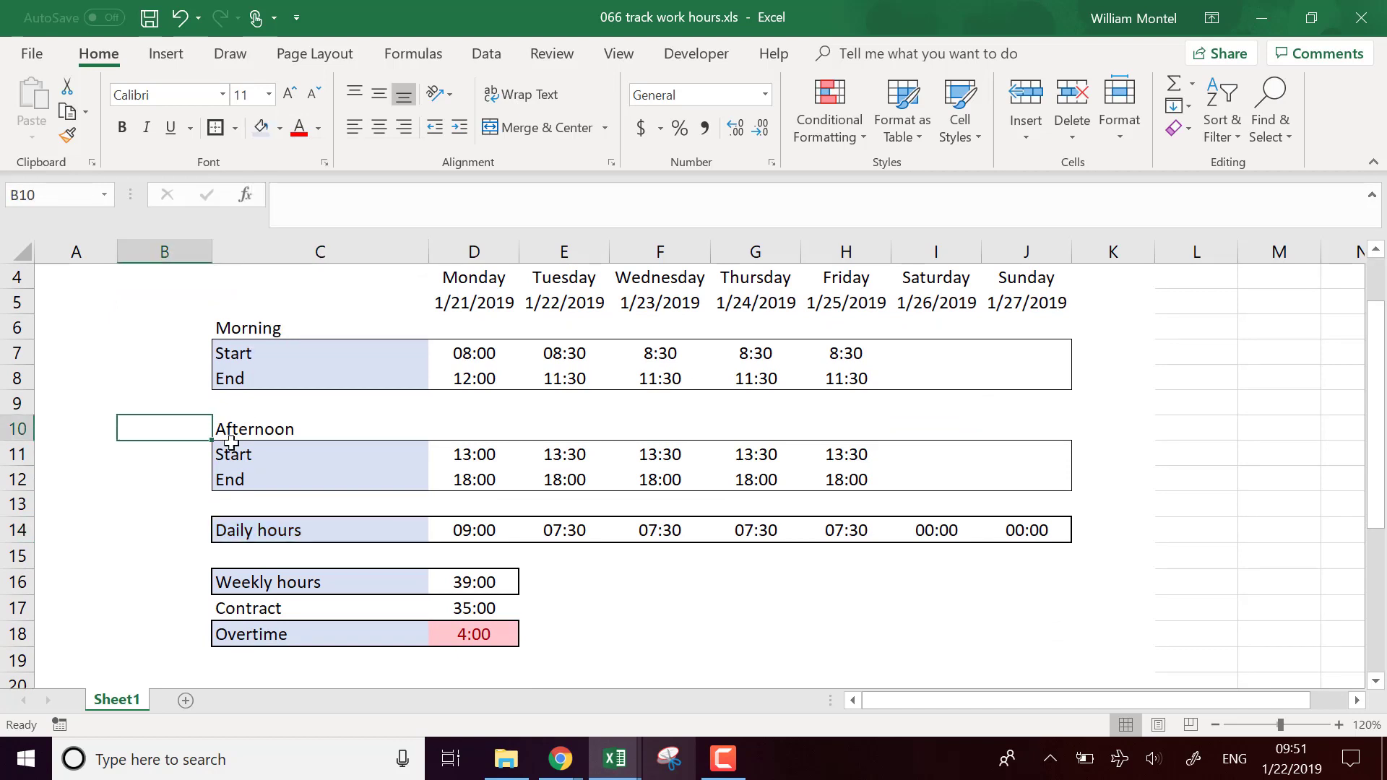
pyautogui.scroll(1, 643, 532)
# Step: Give the day names and dates block D4:J5 Thick Outside Borders
pyautogui.moveTo(473, 348); pyautogui.dragTo(1040, 378)
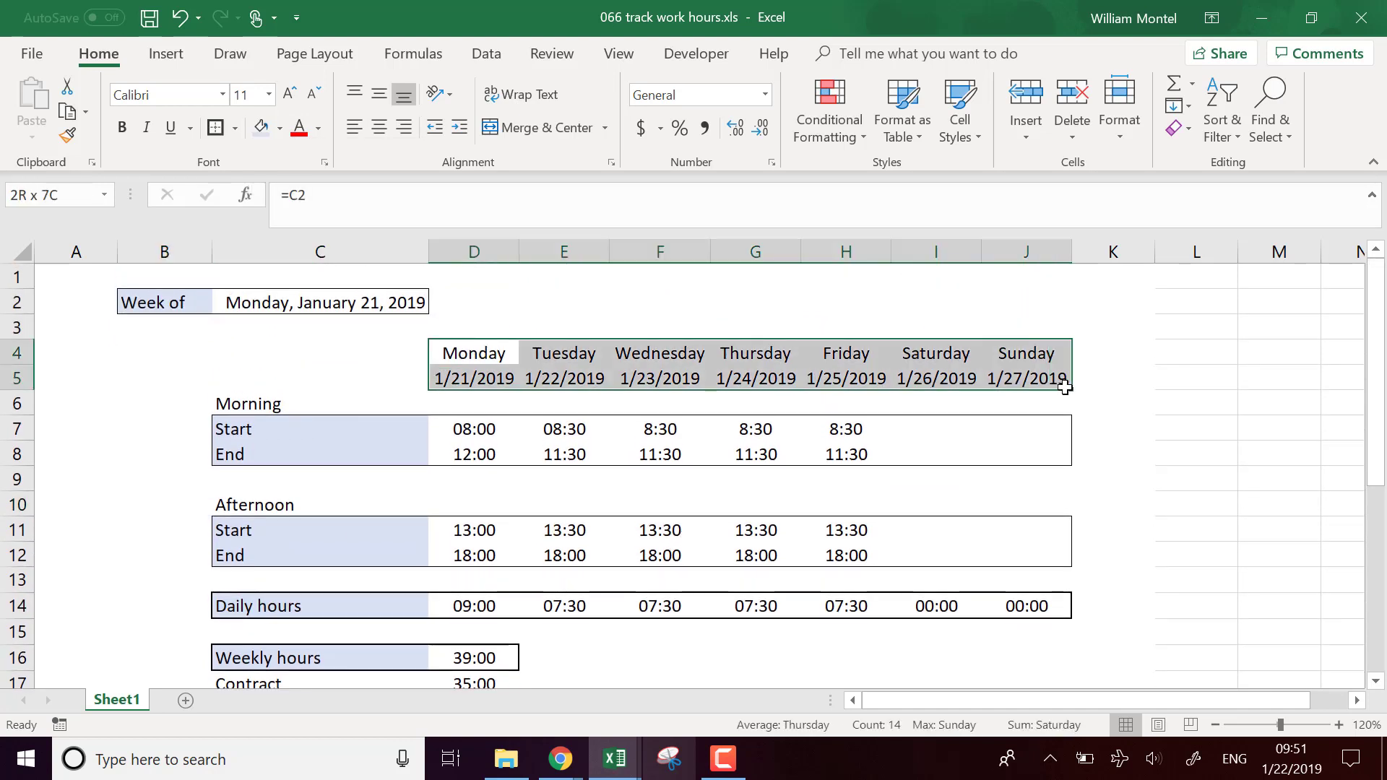
pyautogui.click(234, 130)
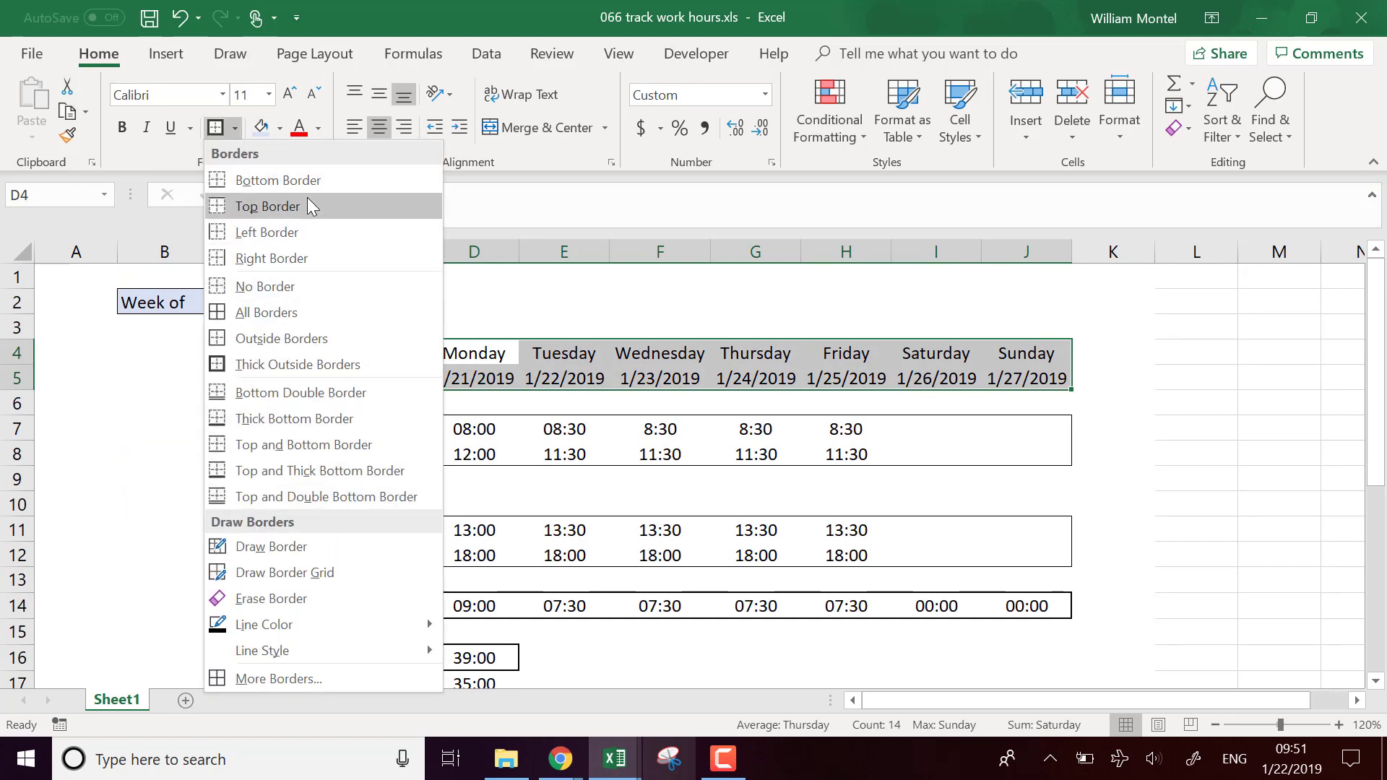
pyautogui.click(298, 364)
pyautogui.click(524, 437)
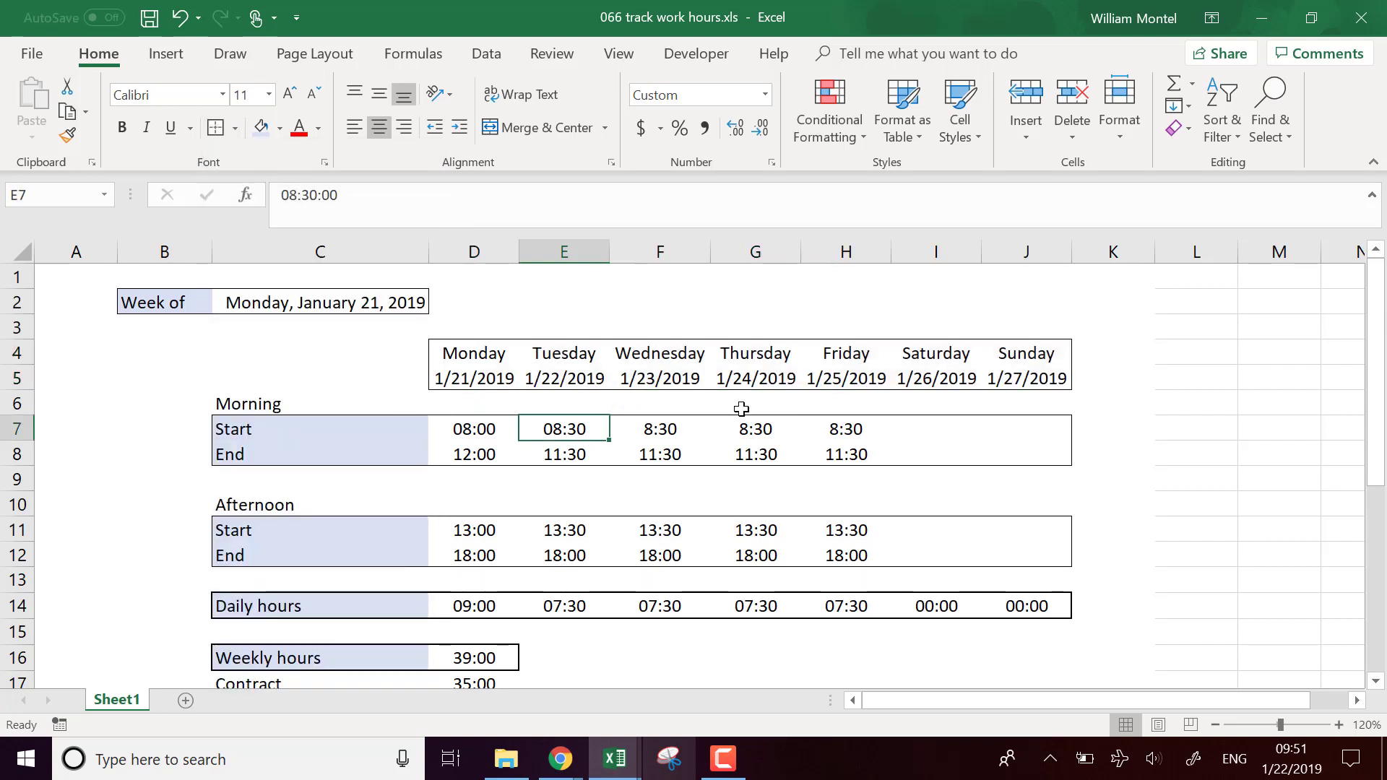
pyautogui.click(867, 470)
# Step: Put box borders around the Morning label in C6 and the Afternoon label in C10
pyautogui.moveTo(265, 426); pyautogui.dragTo(860, 479)
pyautogui.click(341, 409)
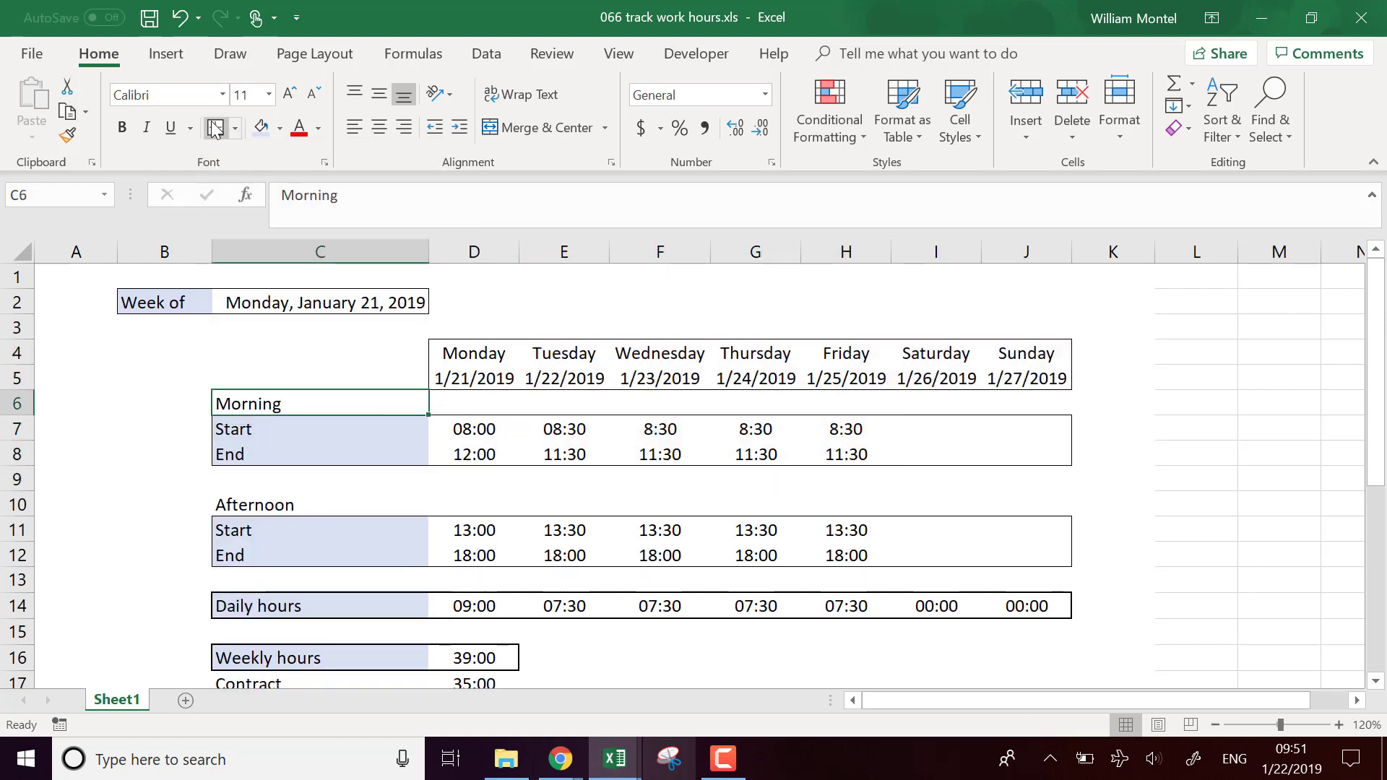
pyautogui.click(289, 503)
pyautogui.click(215, 130)
pyautogui.click(496, 509)
pyautogui.click(482, 407)
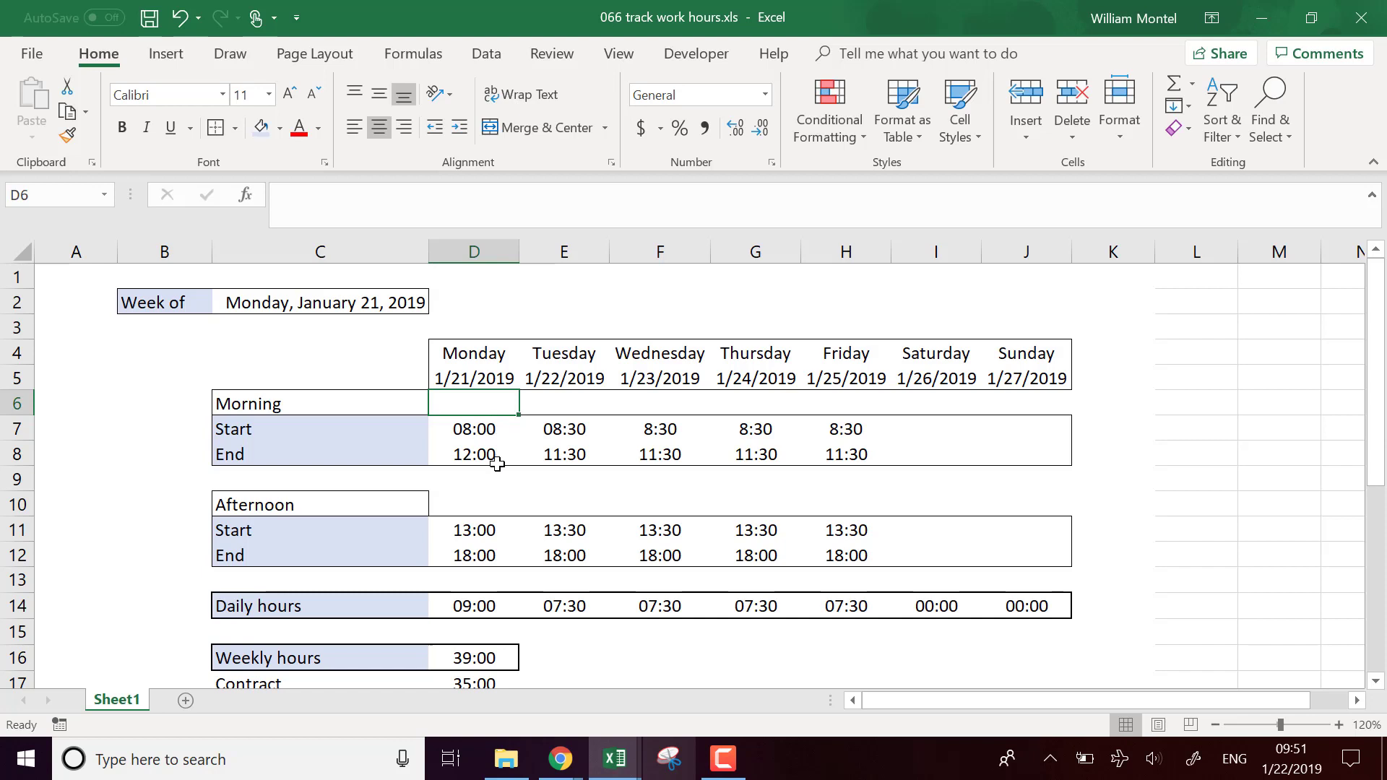
# Step: Add a dotted inside border to C7:J8, then undo the unwanted number-format change
pyautogui.moveTo(318, 428); pyautogui.dragTo(1025, 458)
pyautogui.rightClick(369, 455)
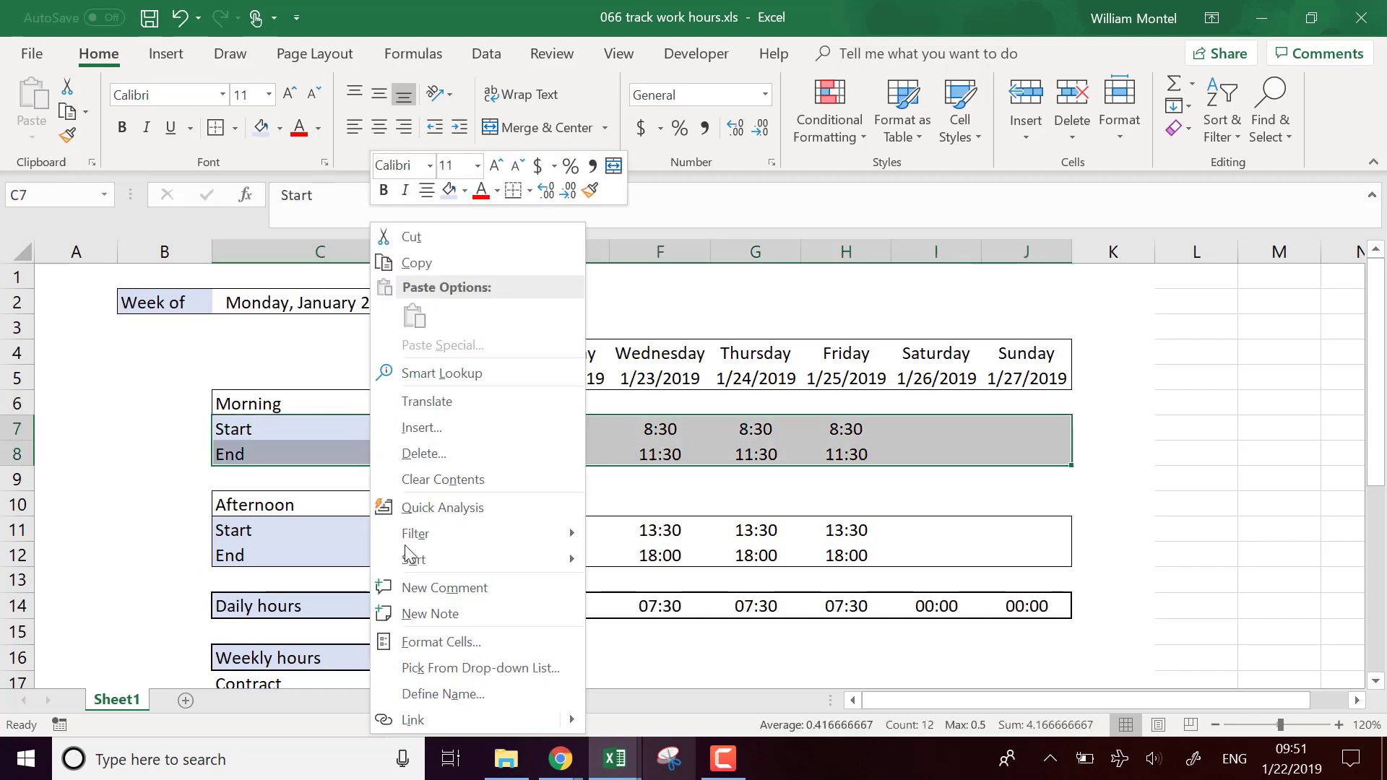
pyautogui.click(471, 642)
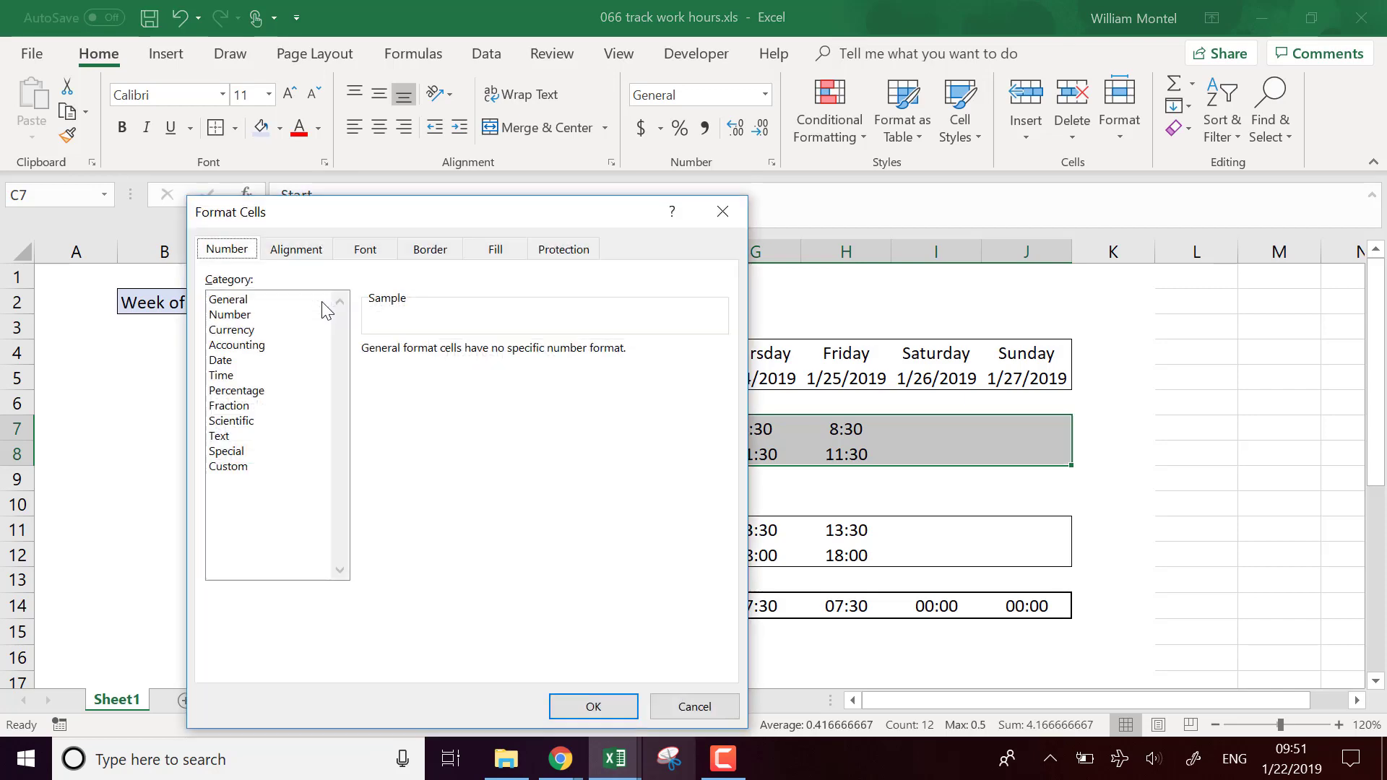
pyautogui.click(262, 471)
pyautogui.click(445, 253)
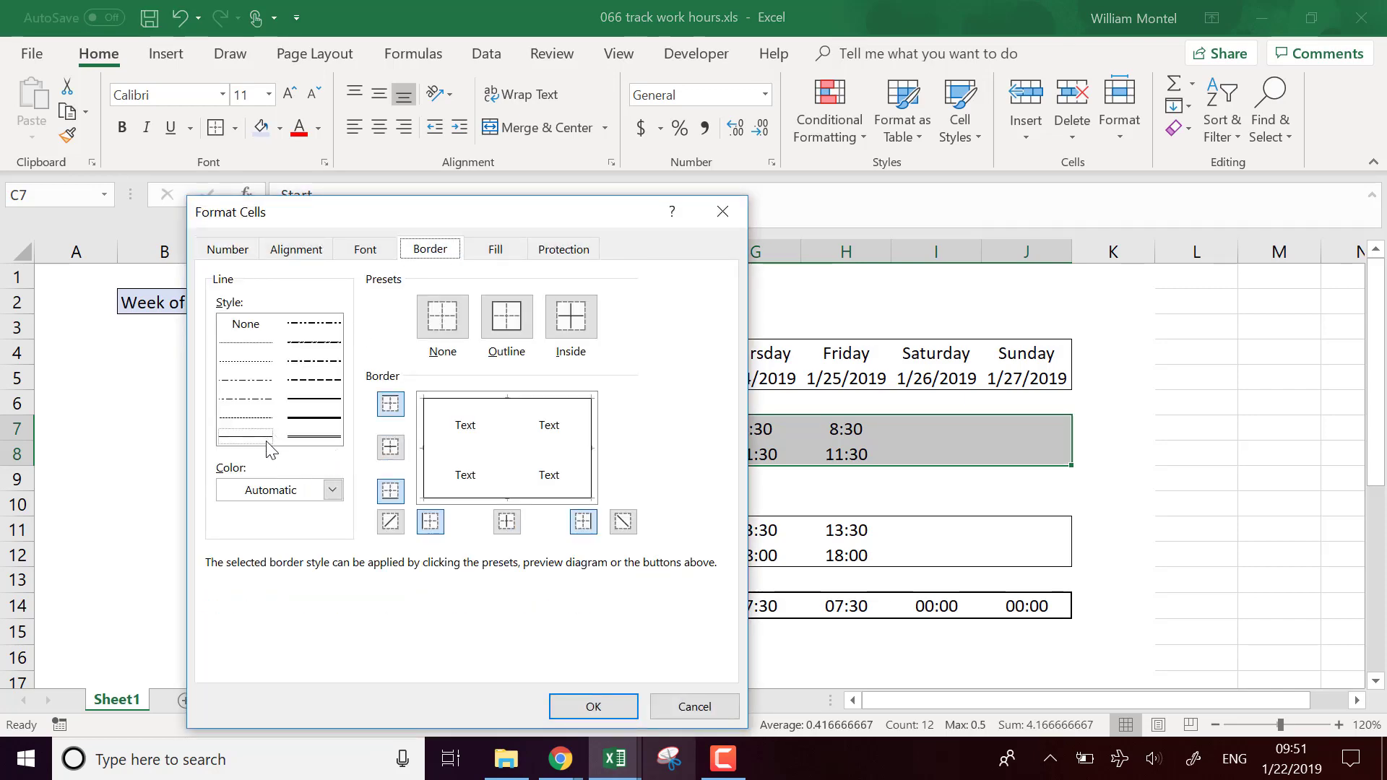
pyautogui.click(263, 417)
pyautogui.click(489, 449)
pyautogui.click(612, 706)
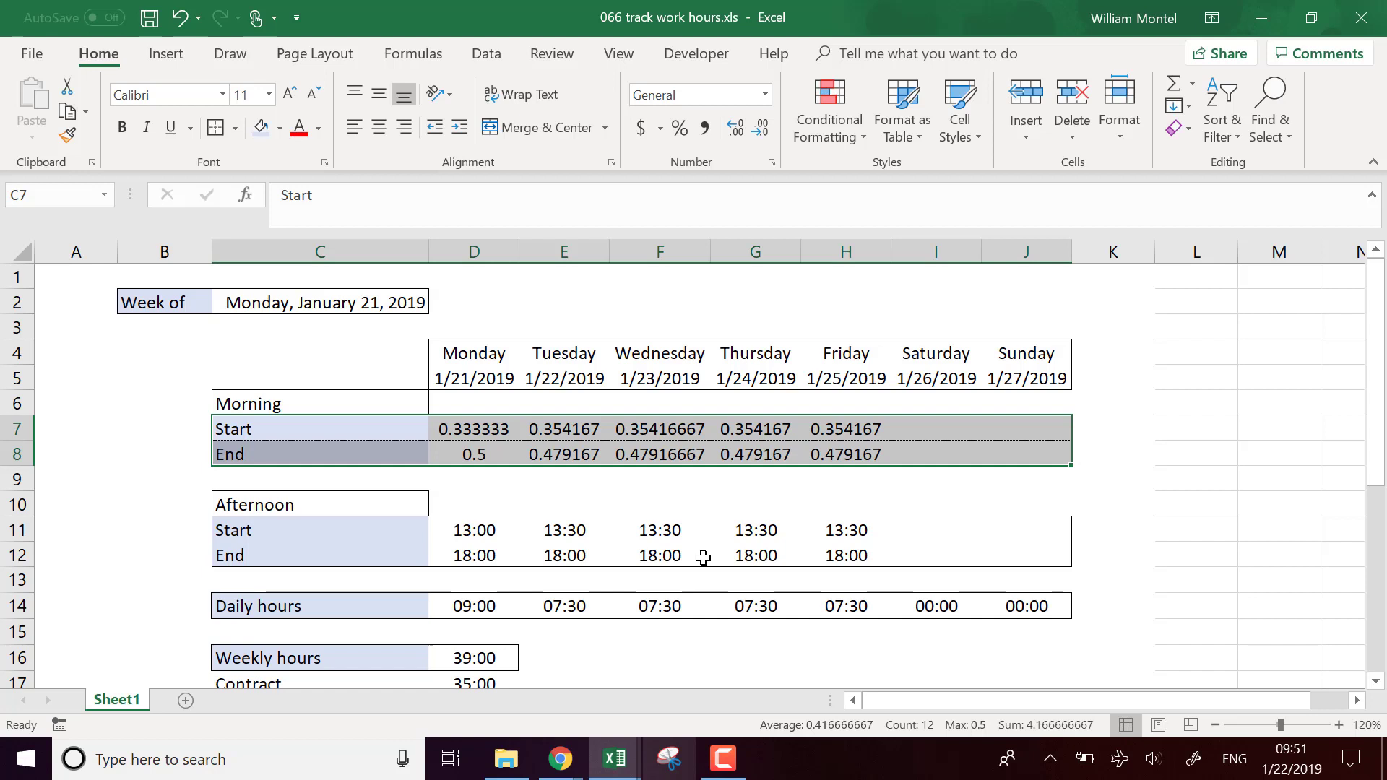
pyautogui.hotkey('ctrl', 'z')
pyautogui.click(622, 456)
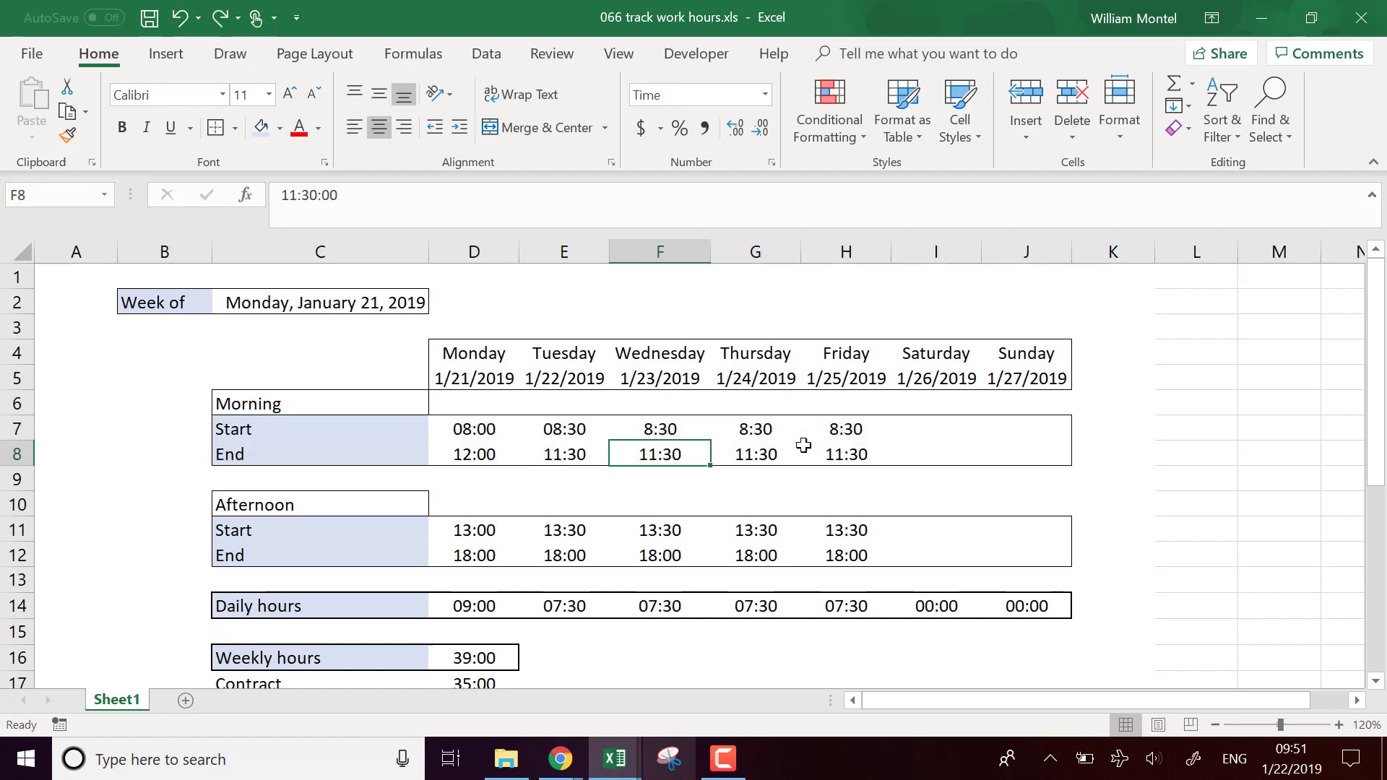
# Step: Add a dotted inside horizontal border between the morning Start and End rows C7:J8
pyautogui.moveTo(347, 428); pyautogui.dragTo(1016, 455)
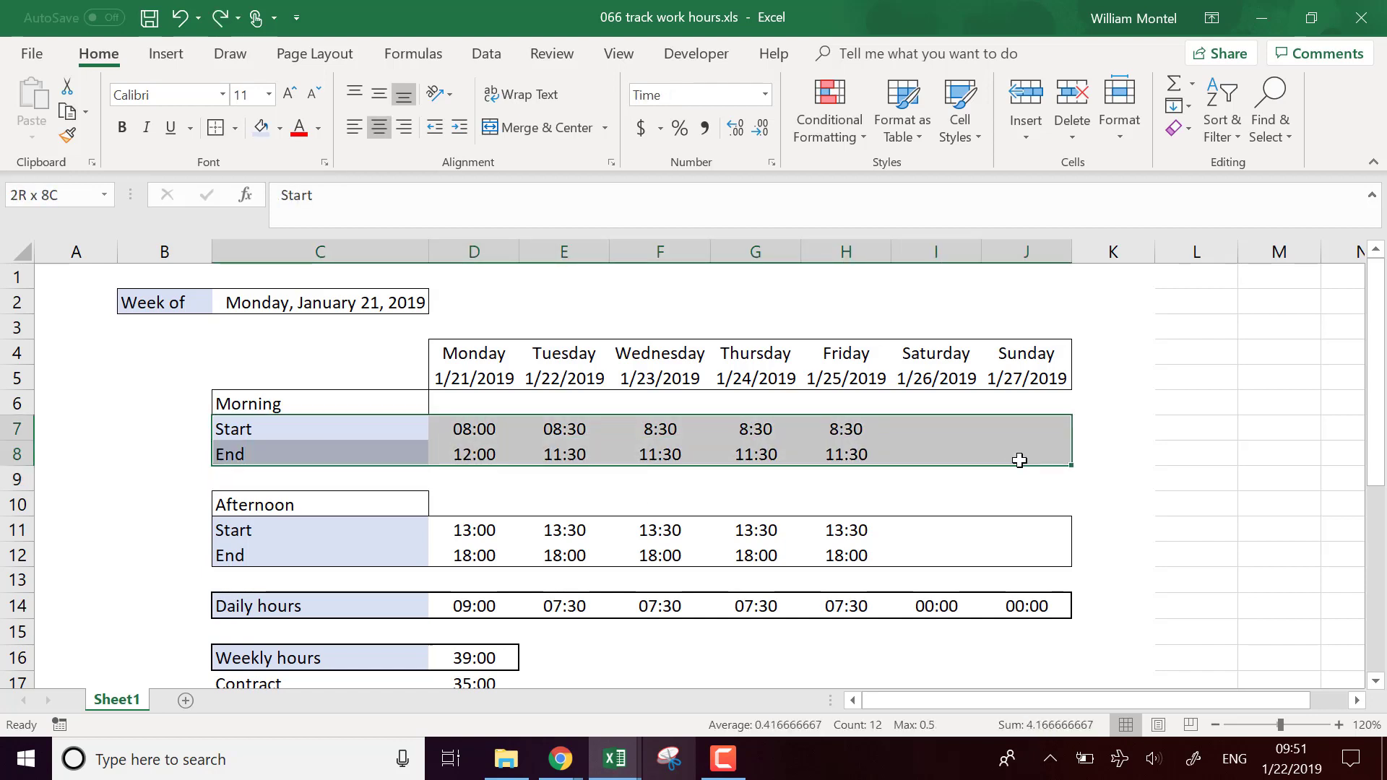
pyautogui.rightClick(916, 433)
pyautogui.click(986, 642)
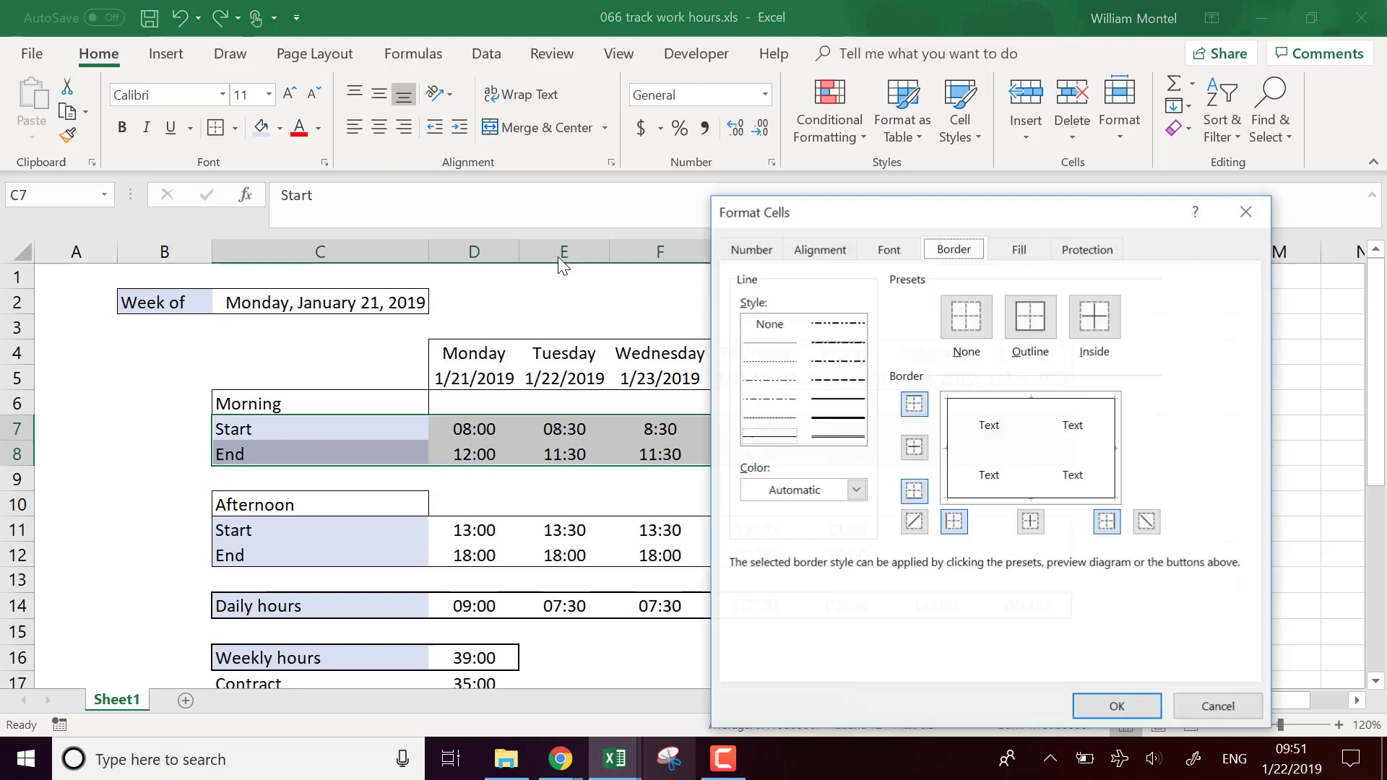
pyautogui.click(789, 439)
pyautogui.click(769, 420)
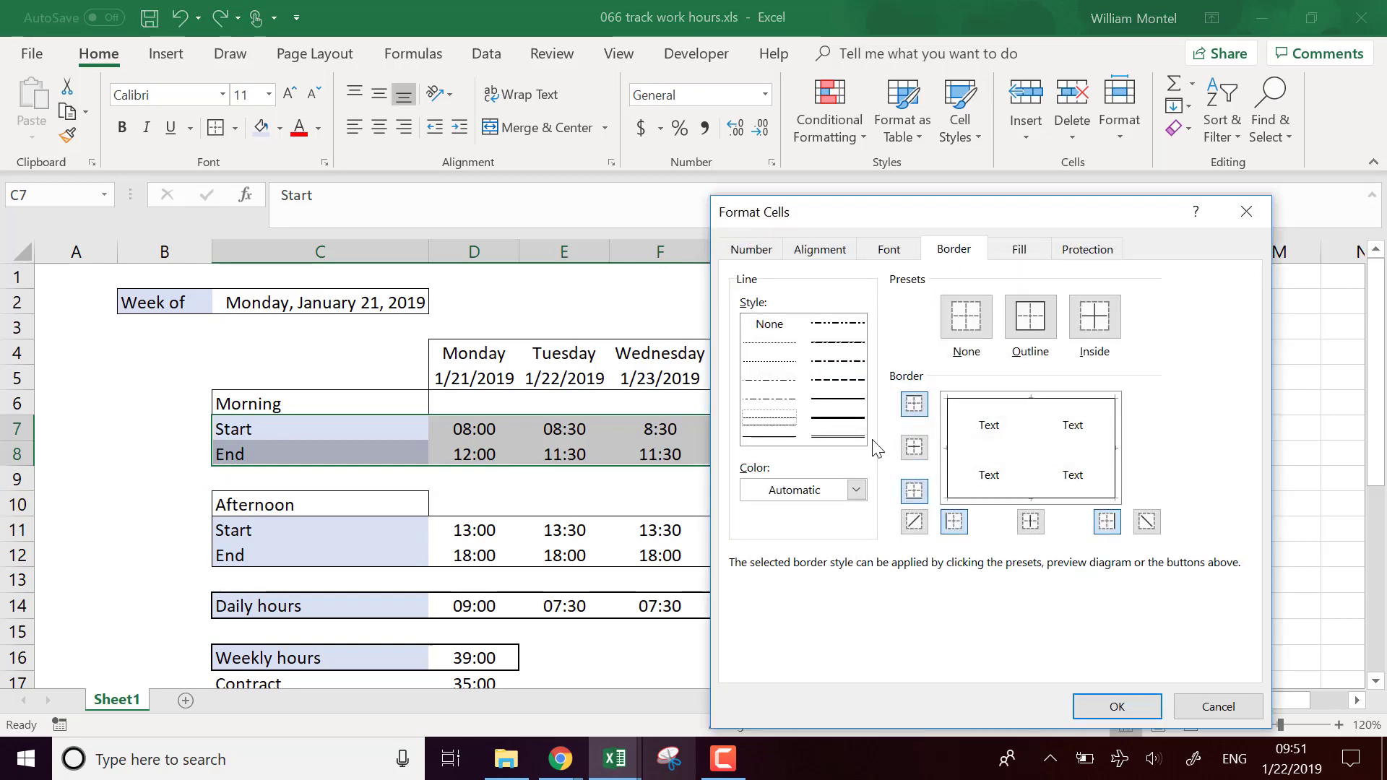
pyautogui.click(987, 458)
pyautogui.click(1118, 706)
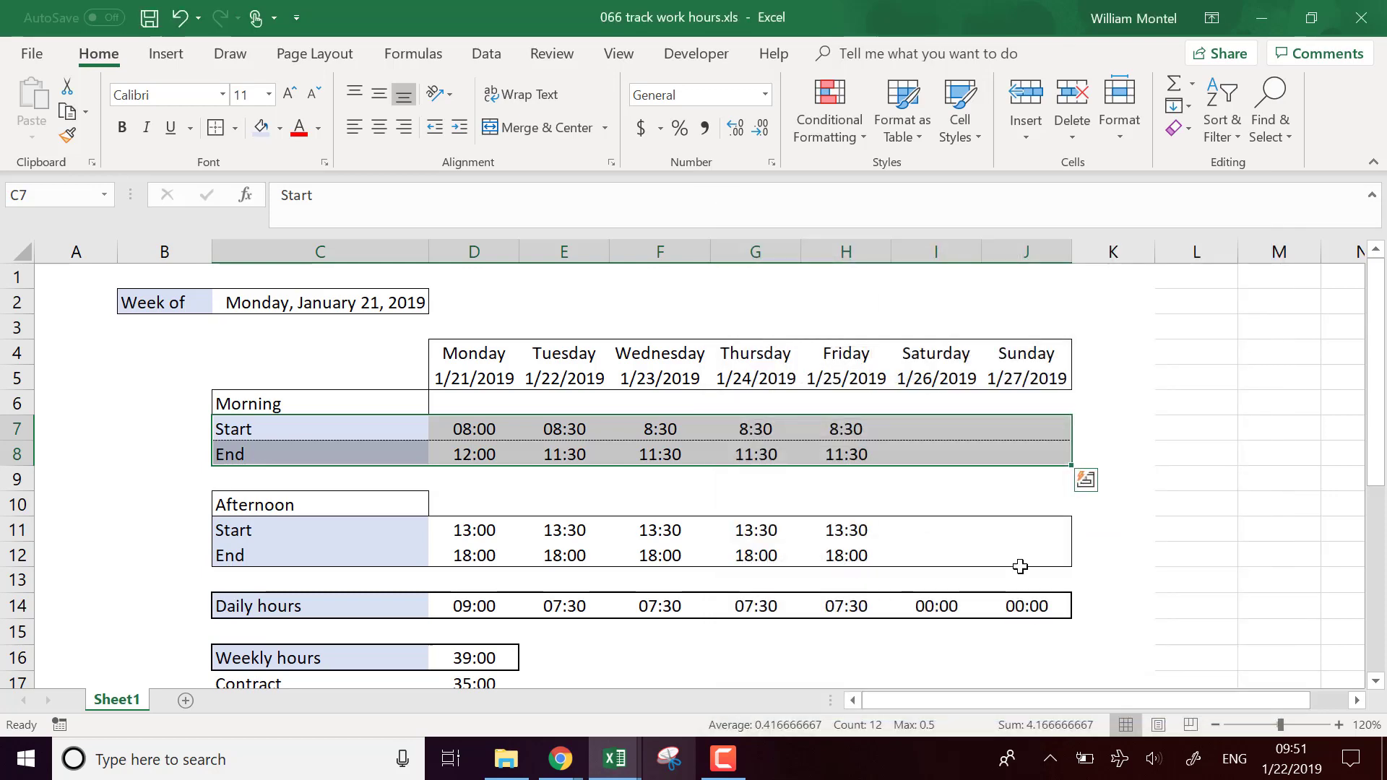
pyautogui.click(456, 500)
# Step: Copy the morning rows' dotted separator onto the afternoon rows C11:J12 with Format Painter
pyautogui.moveTo(337, 532); pyautogui.dragTo(932, 558)
pyautogui.moveTo(264, 428); pyautogui.dragTo(1040, 464)
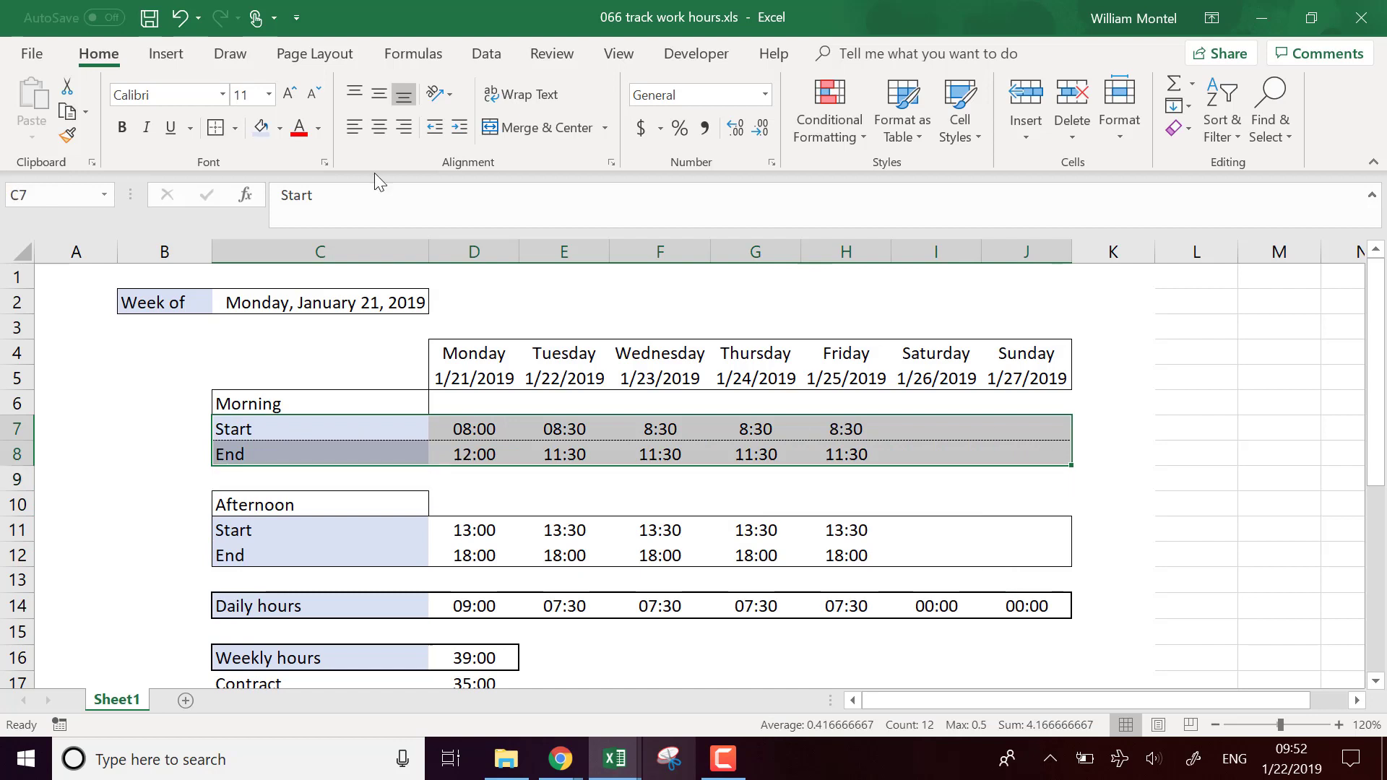
pyautogui.click(67, 135)
pyautogui.click(297, 524)
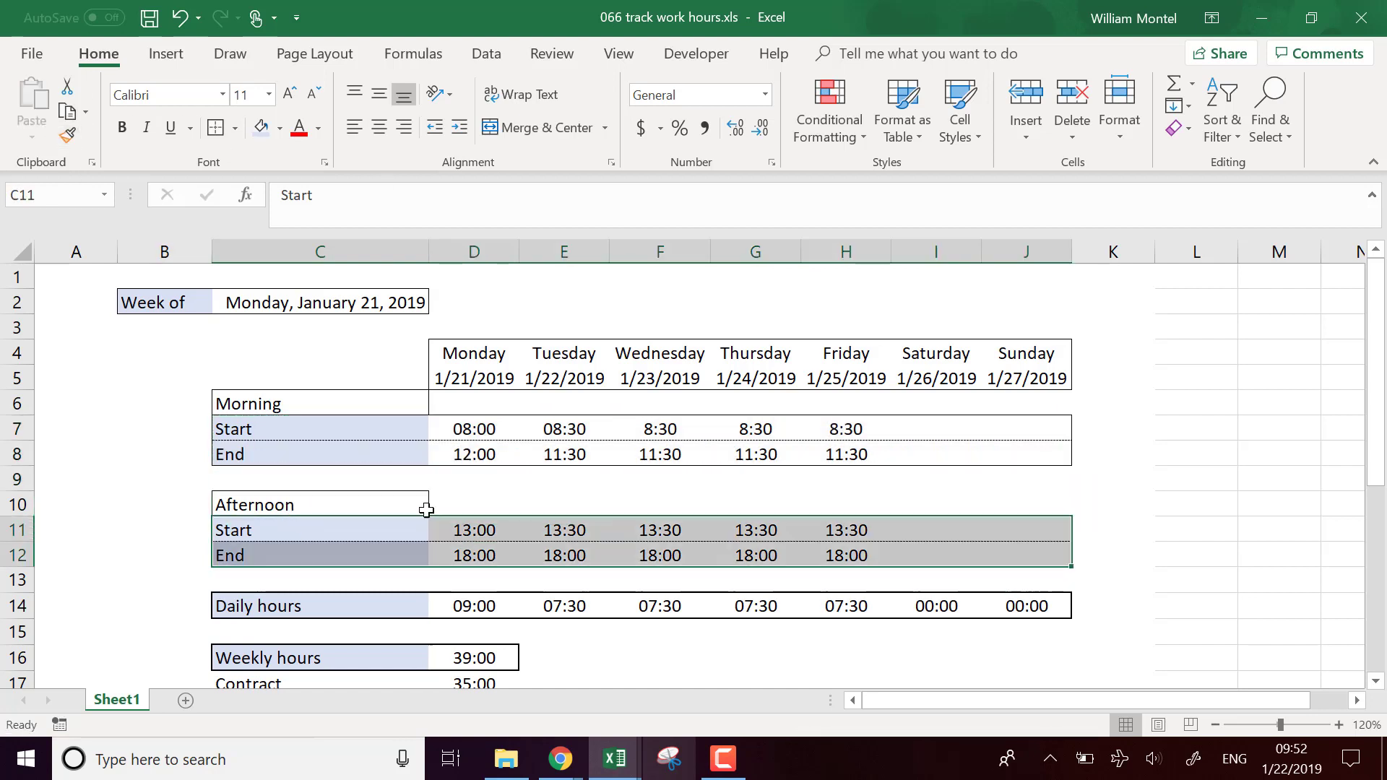
pyautogui.click(1091, 452)
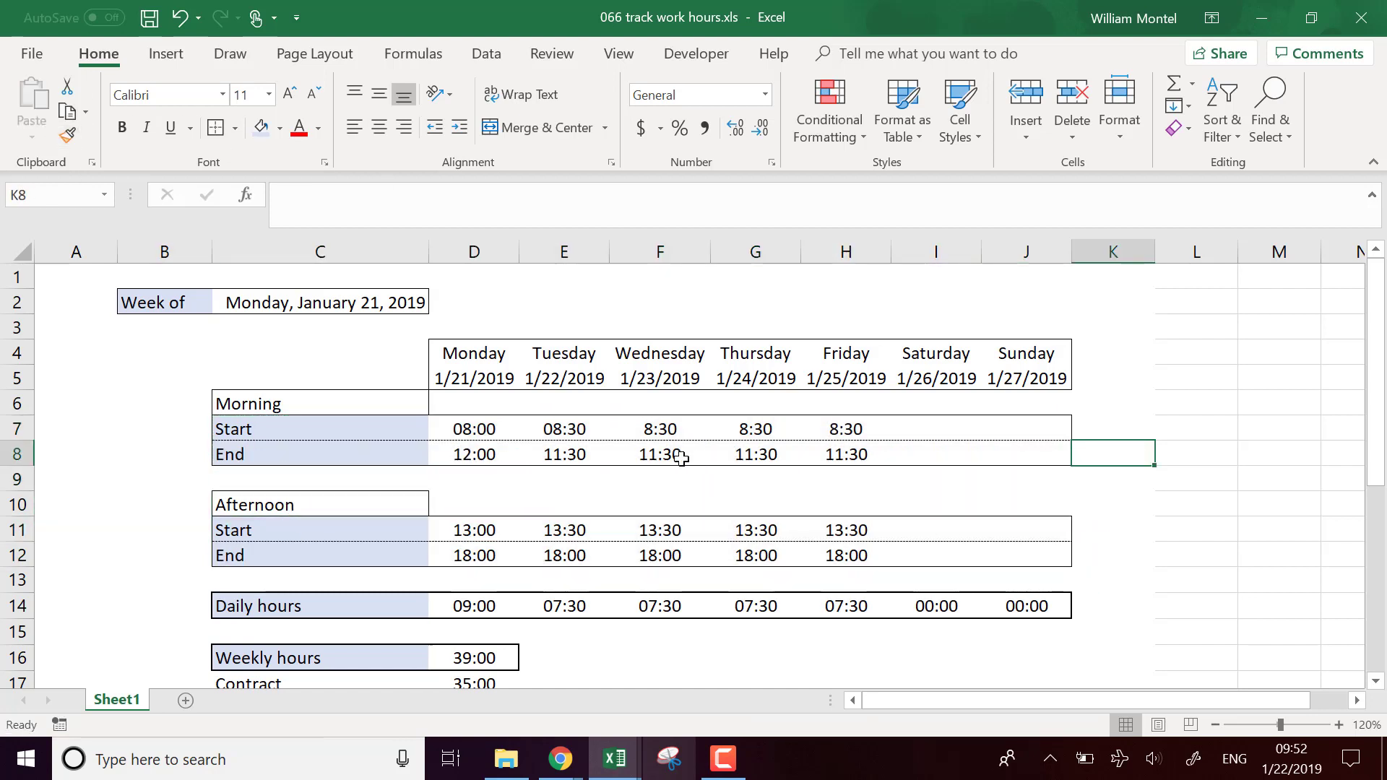
# Step: Change the week start date in C2 from 1/21/2019 to 1/28/2019
pyautogui.scroll(-1, 483, 459)
pyautogui.scroll(1, 491, 455)
pyautogui.scroll(-1, 766, 463)
pyautogui.scroll(1, 323, 314)
pyautogui.click(326, 308)
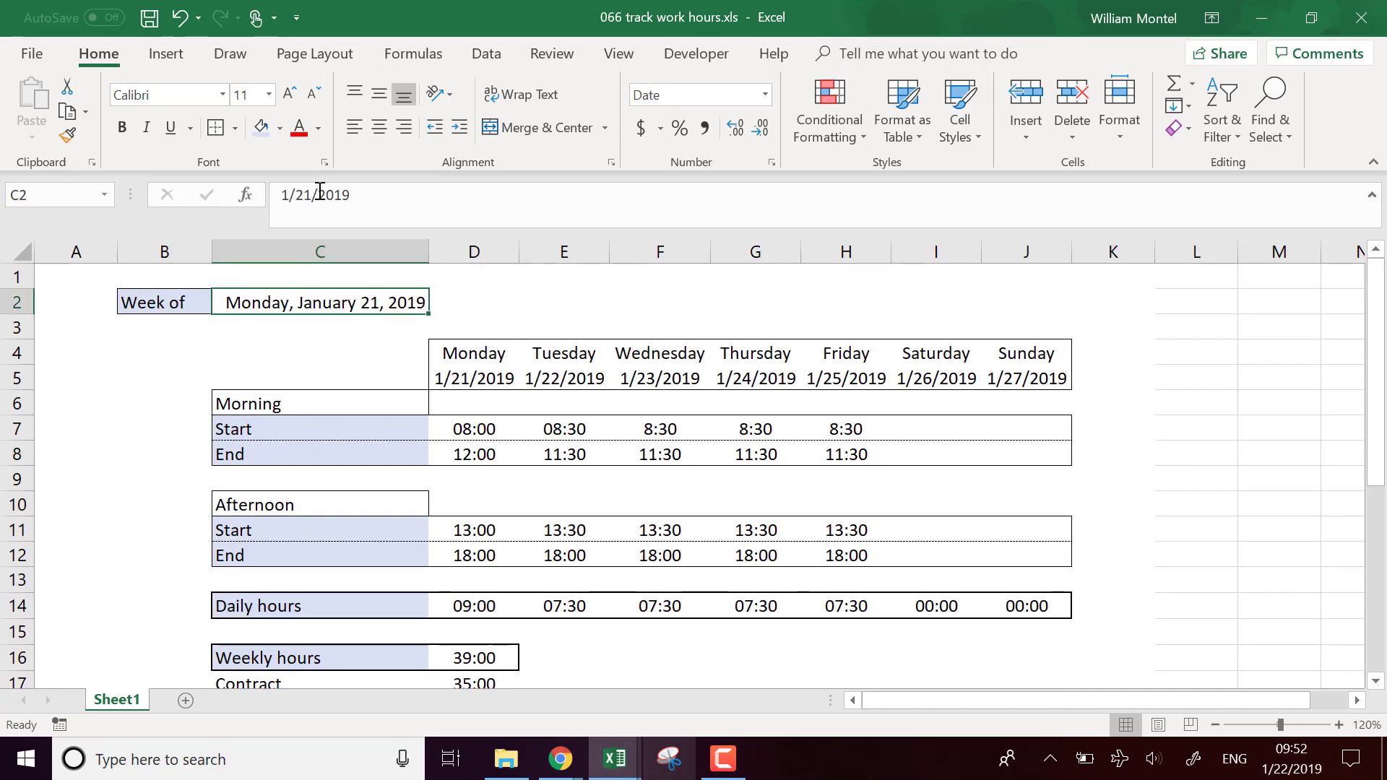
pyautogui.moveTo(320, 193); pyautogui.dragTo(314, 194)
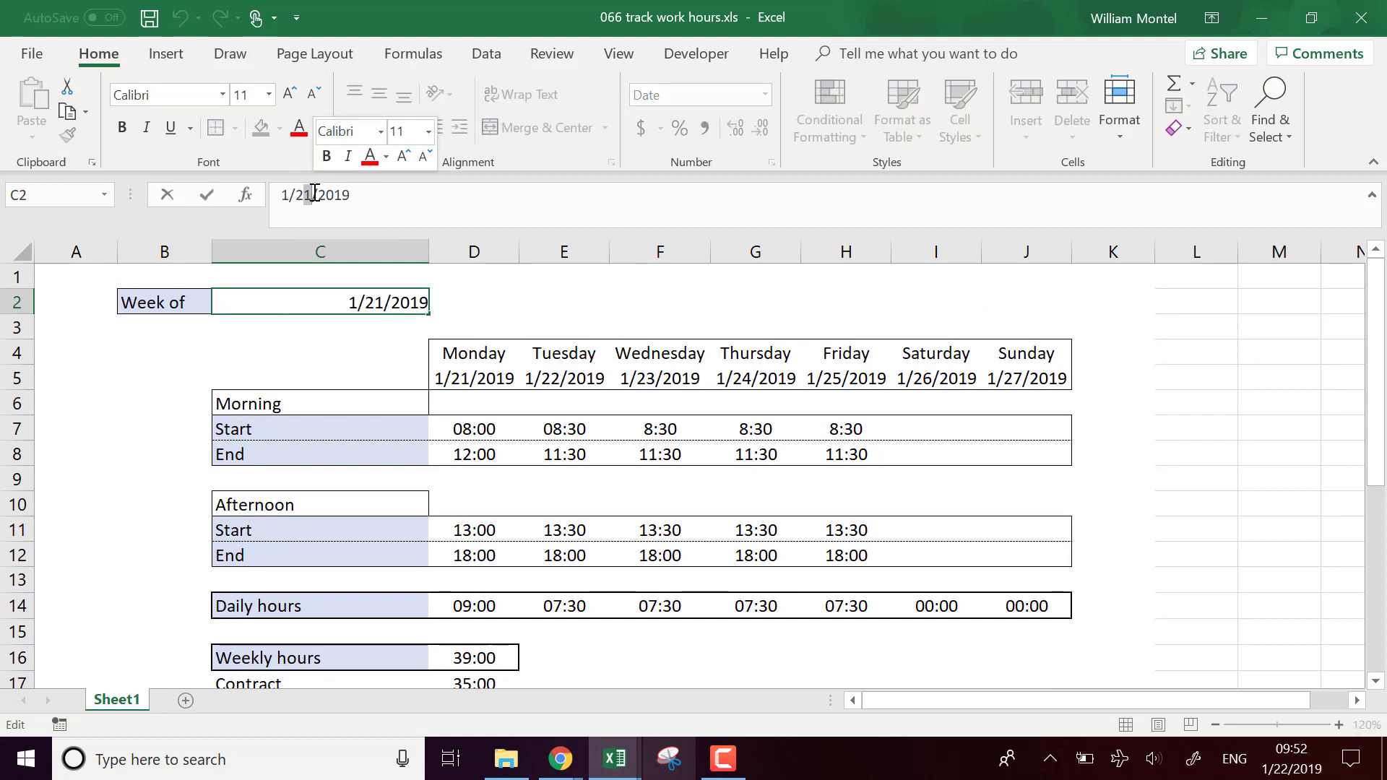
pyautogui.write('8')
pyautogui.press('Return')
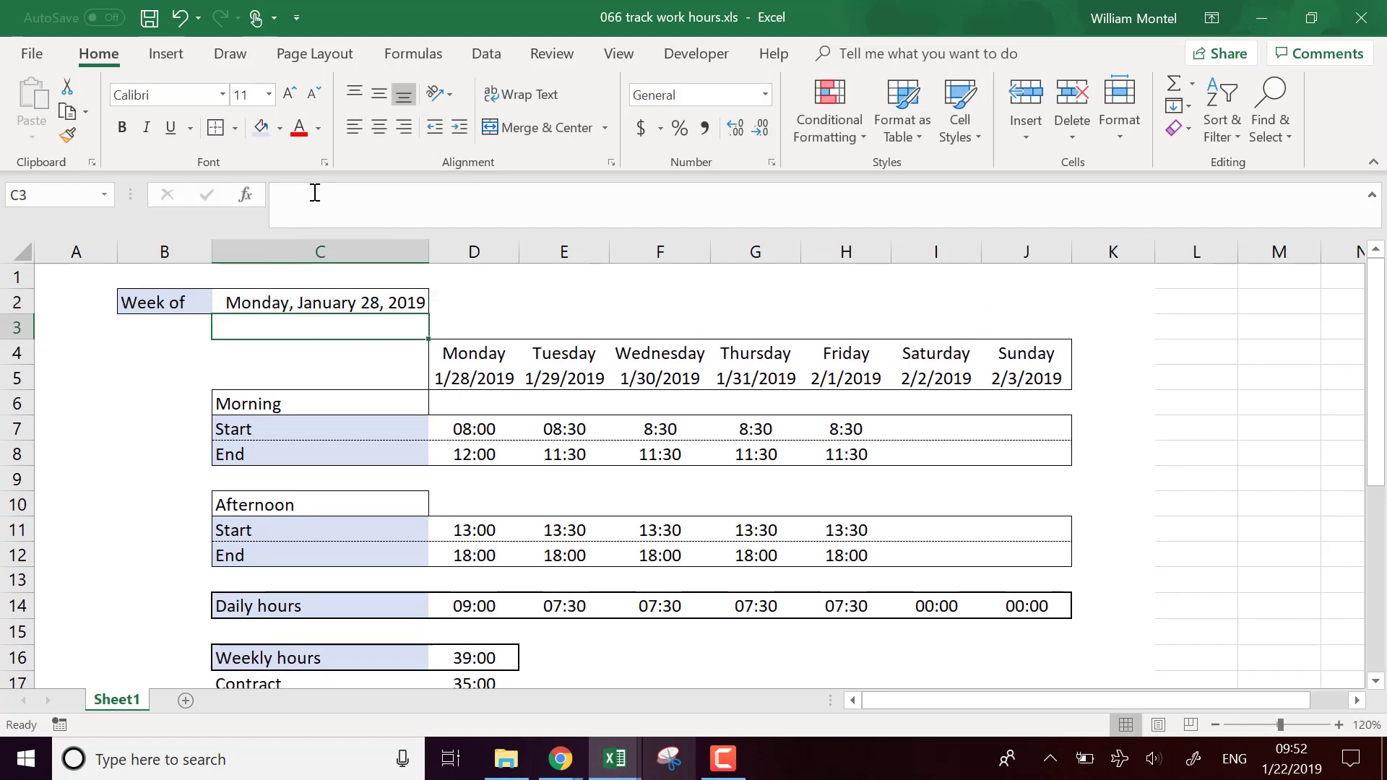
# Step: Review the updated day-header dates 1/28/2019 through 2/3/2019 across the timesheet
pyautogui.click(669, 350)
pyautogui.scroll(-1, 647, 489)
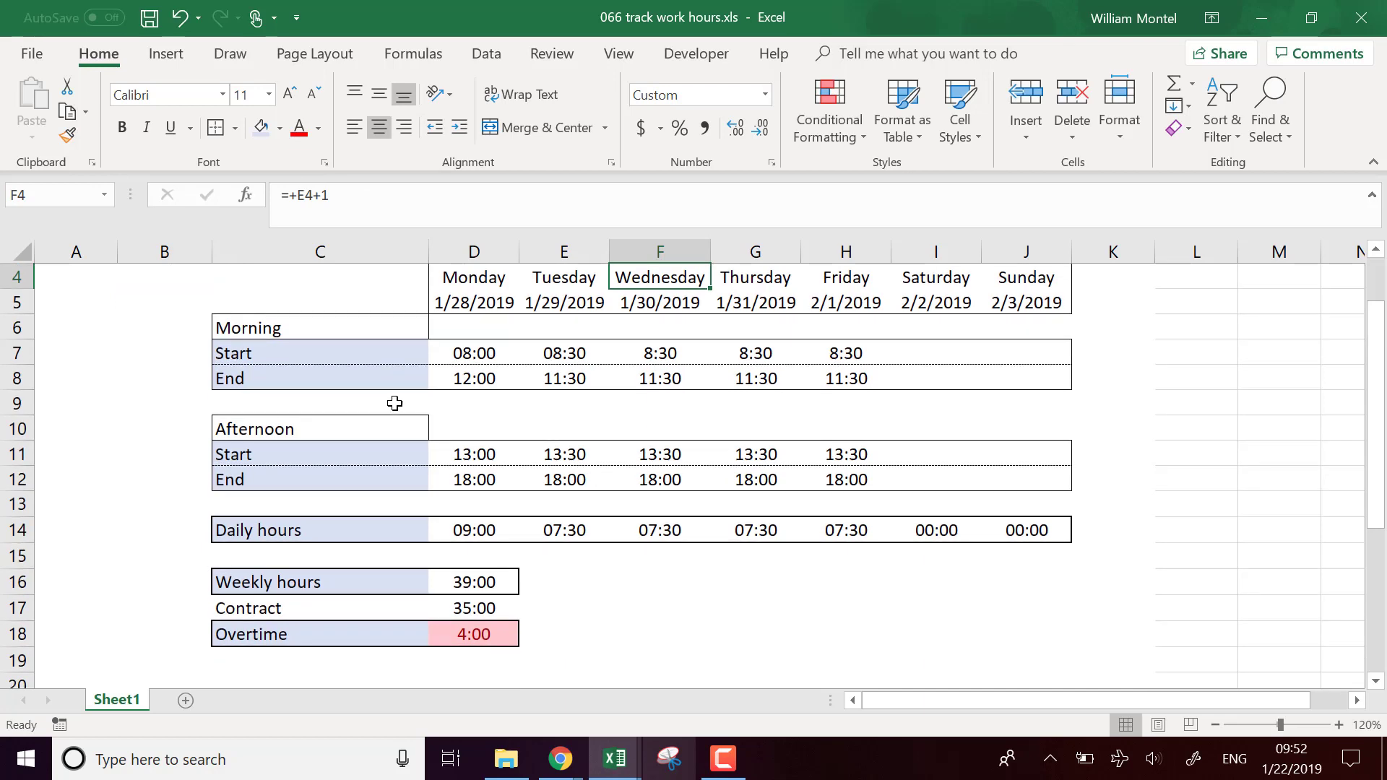
pyautogui.moveTo(267, 285); pyautogui.dragTo(1040, 625)
pyautogui.click(655, 606)
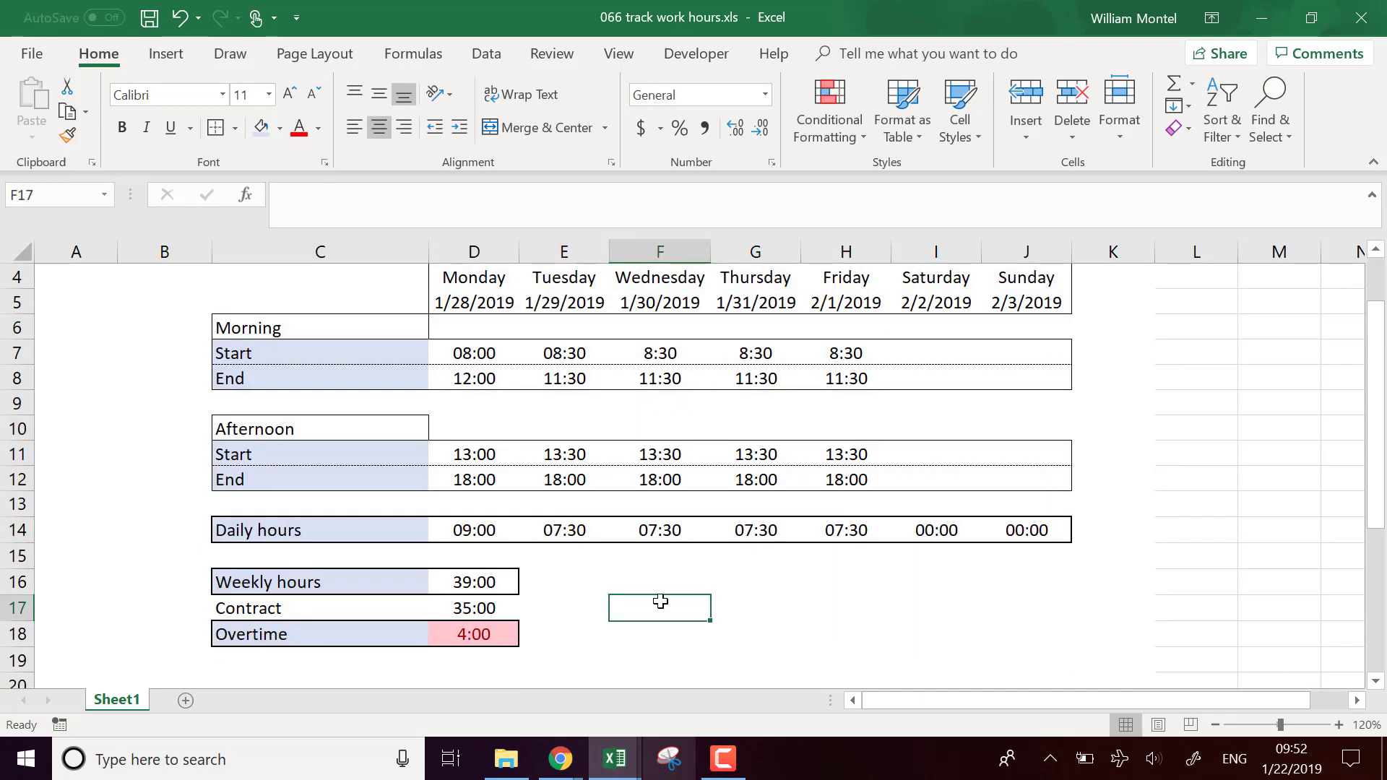
pyautogui.scroll(1, 740, 600)
pyautogui.scroll(-2, 906, 472)
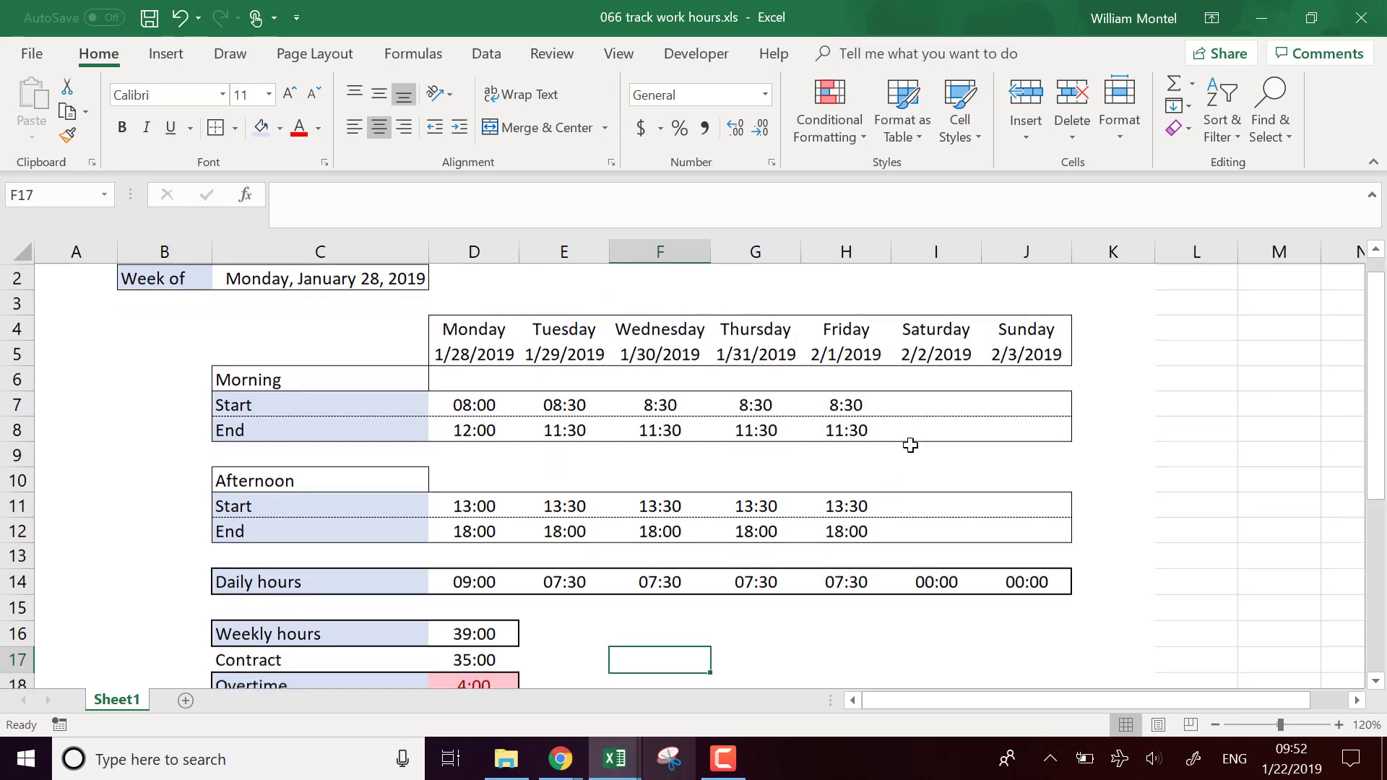
pyautogui.click(639, 505)
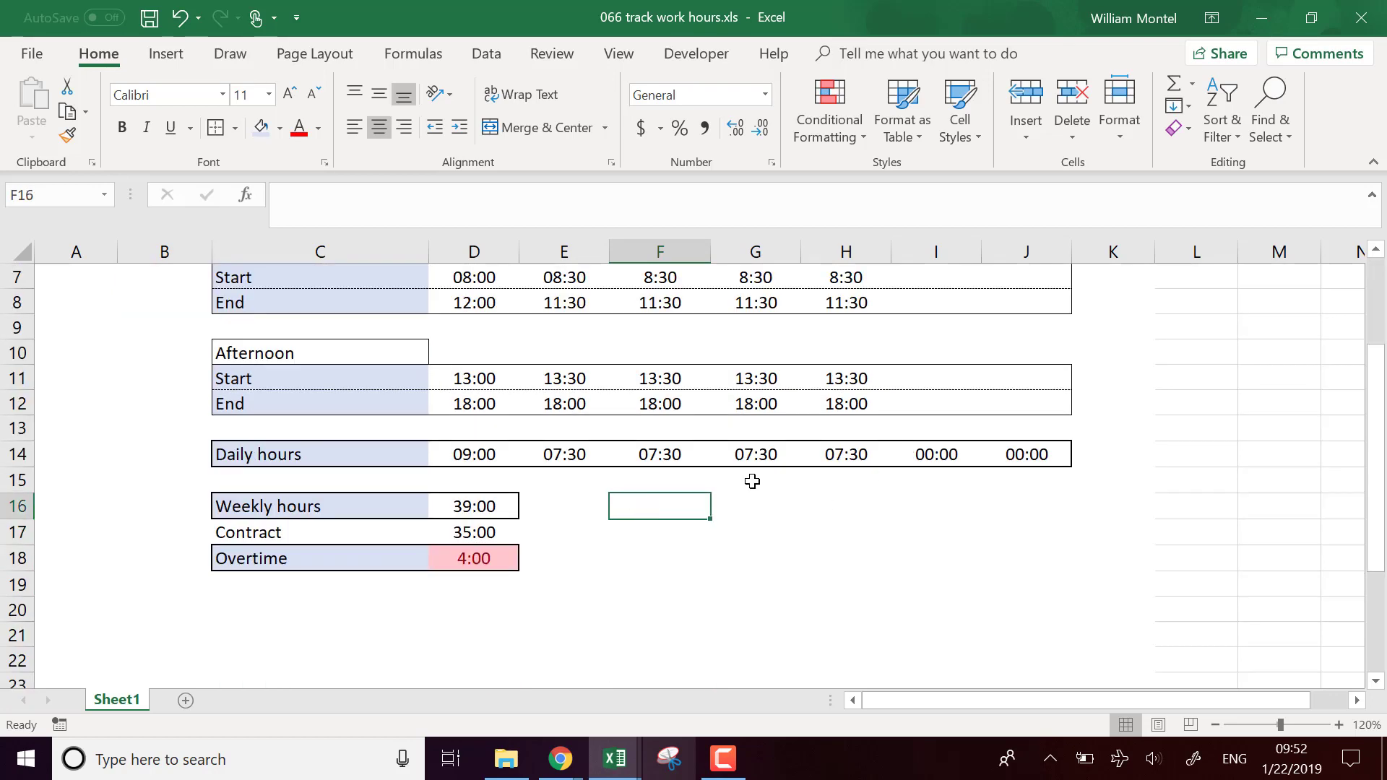
pyautogui.scroll(1, 747, 480)
pyautogui.click(552, 613)
pyautogui.scroll(1, 819, 618)
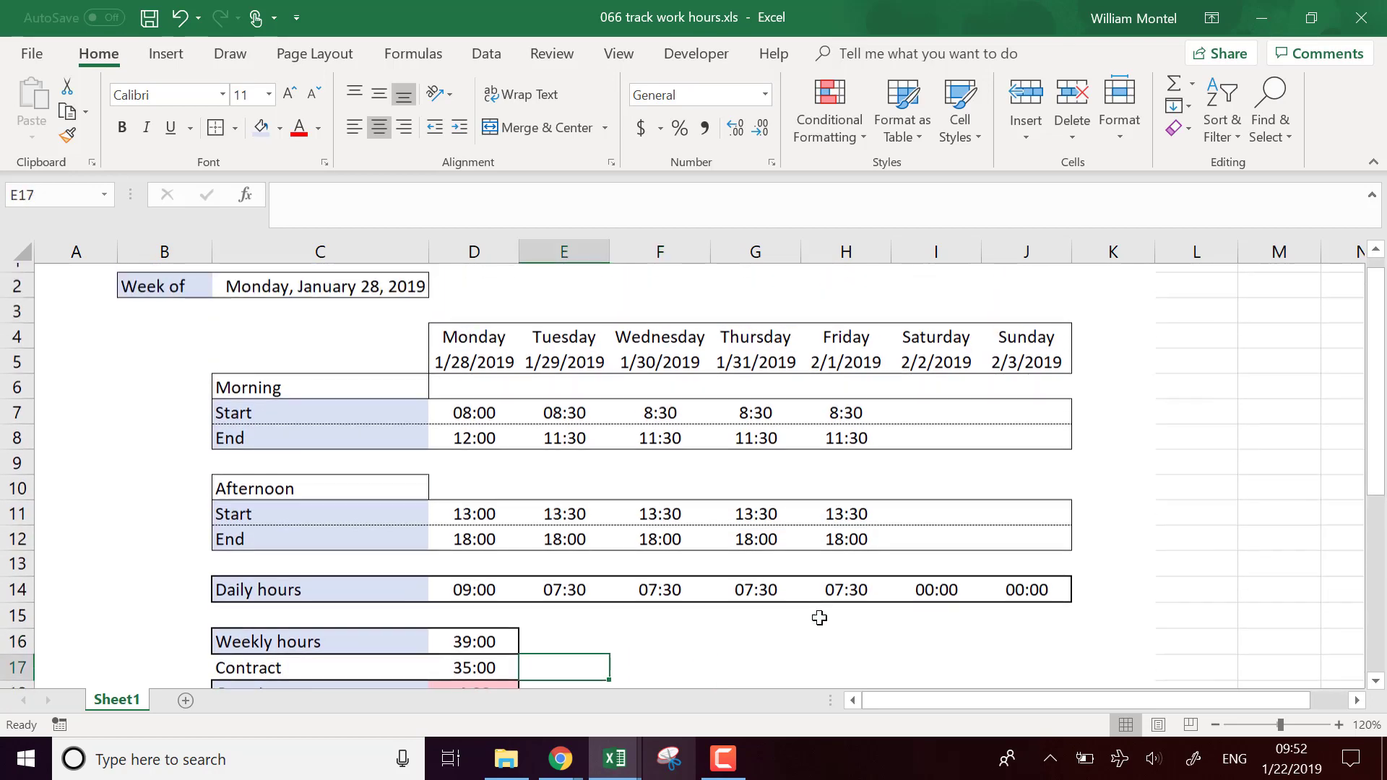
pyautogui.click(1157, 403)
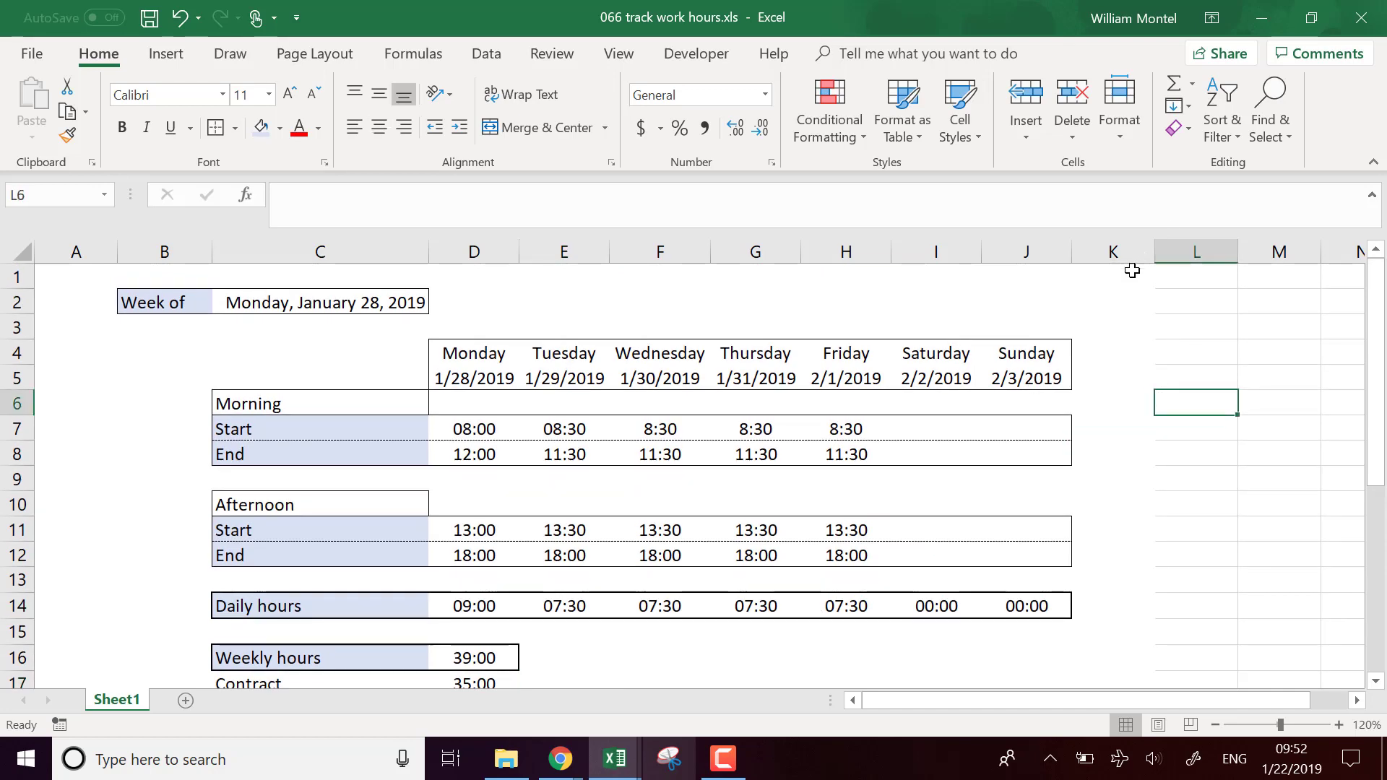
pyautogui.click(1117, 392)
# Step: Save the workbook with Ctrl+S, continuing past the Compatibility Checker
pyautogui.hotkey('ctrl', 's')
pyautogui.click(767, 522)
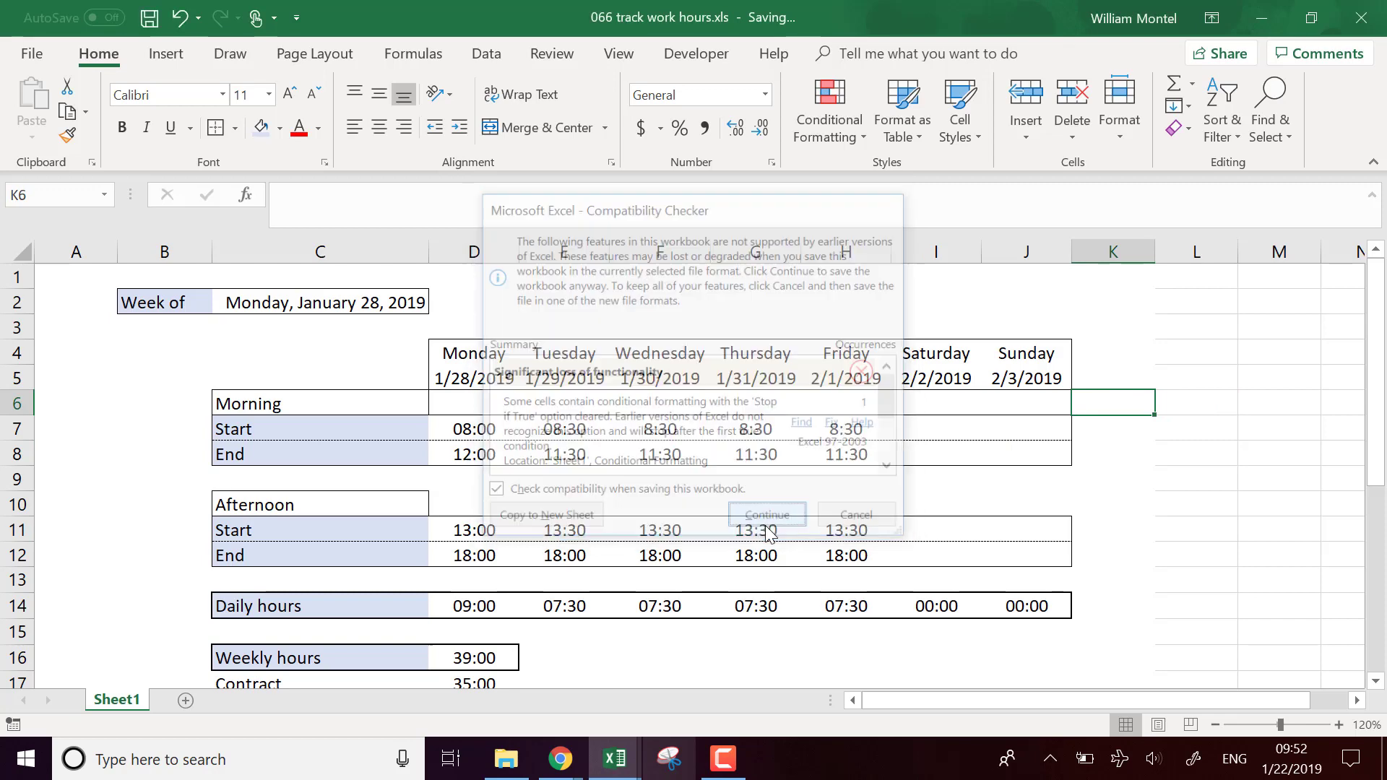
pyautogui.click(1102, 489)
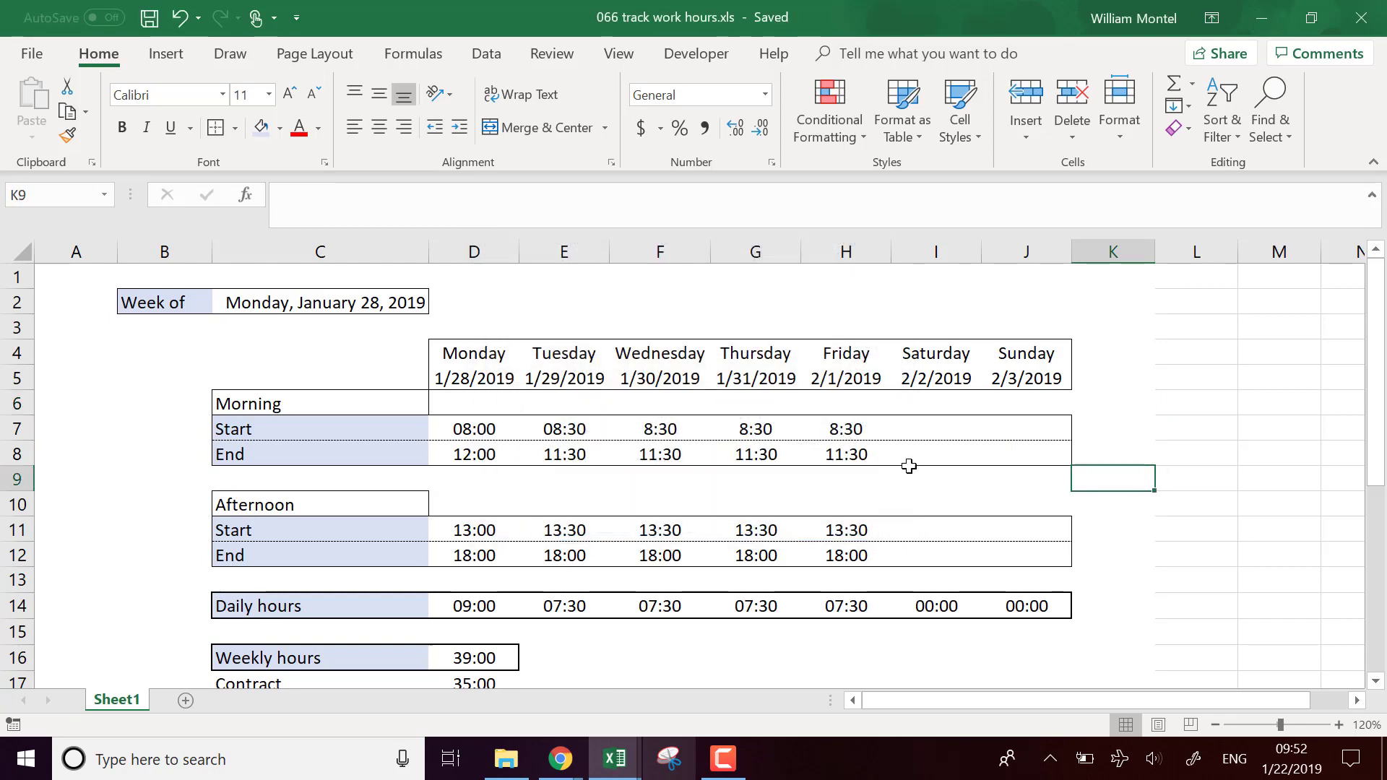
pyautogui.click(370, 478)
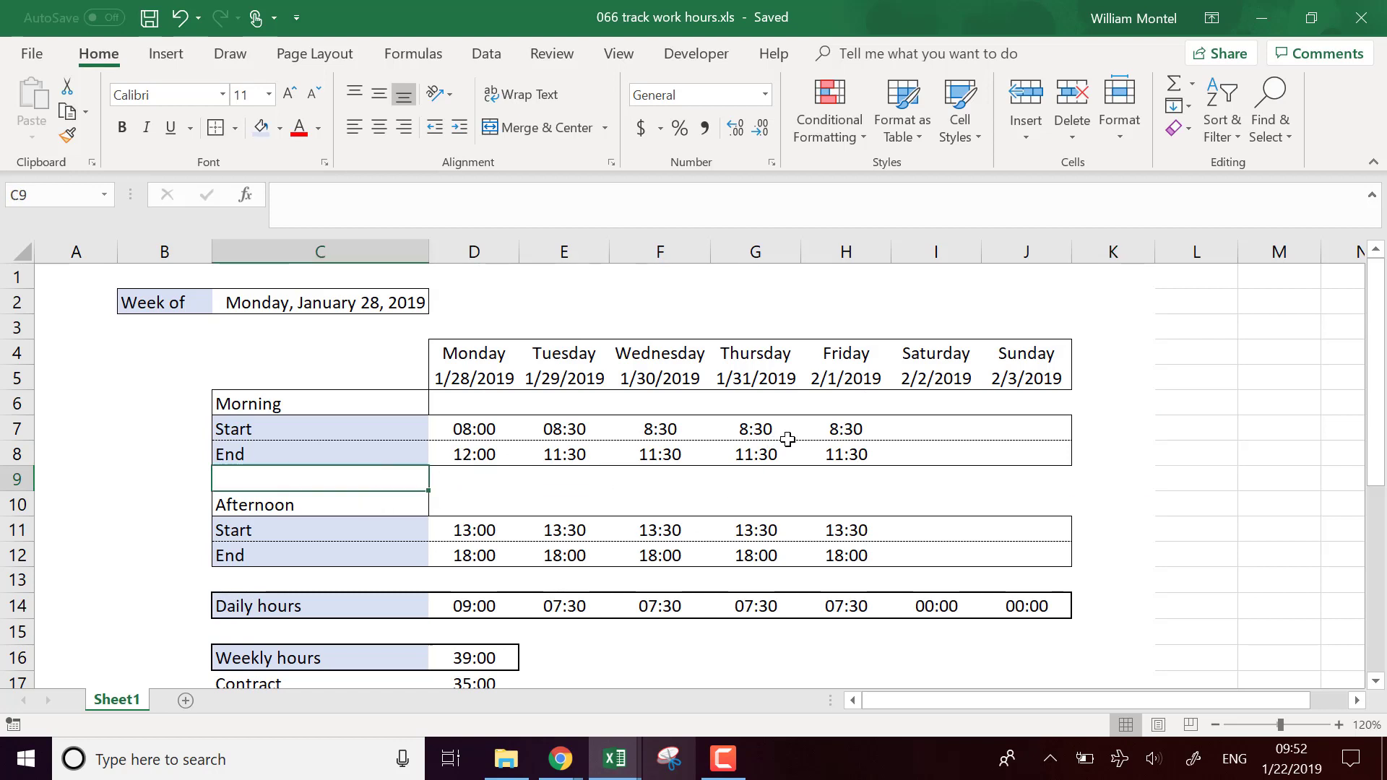
# Step: Look over the saved timesheet, briefly selecting the empty area left of the day headers
pyautogui.scroll(-1, 802, 433)
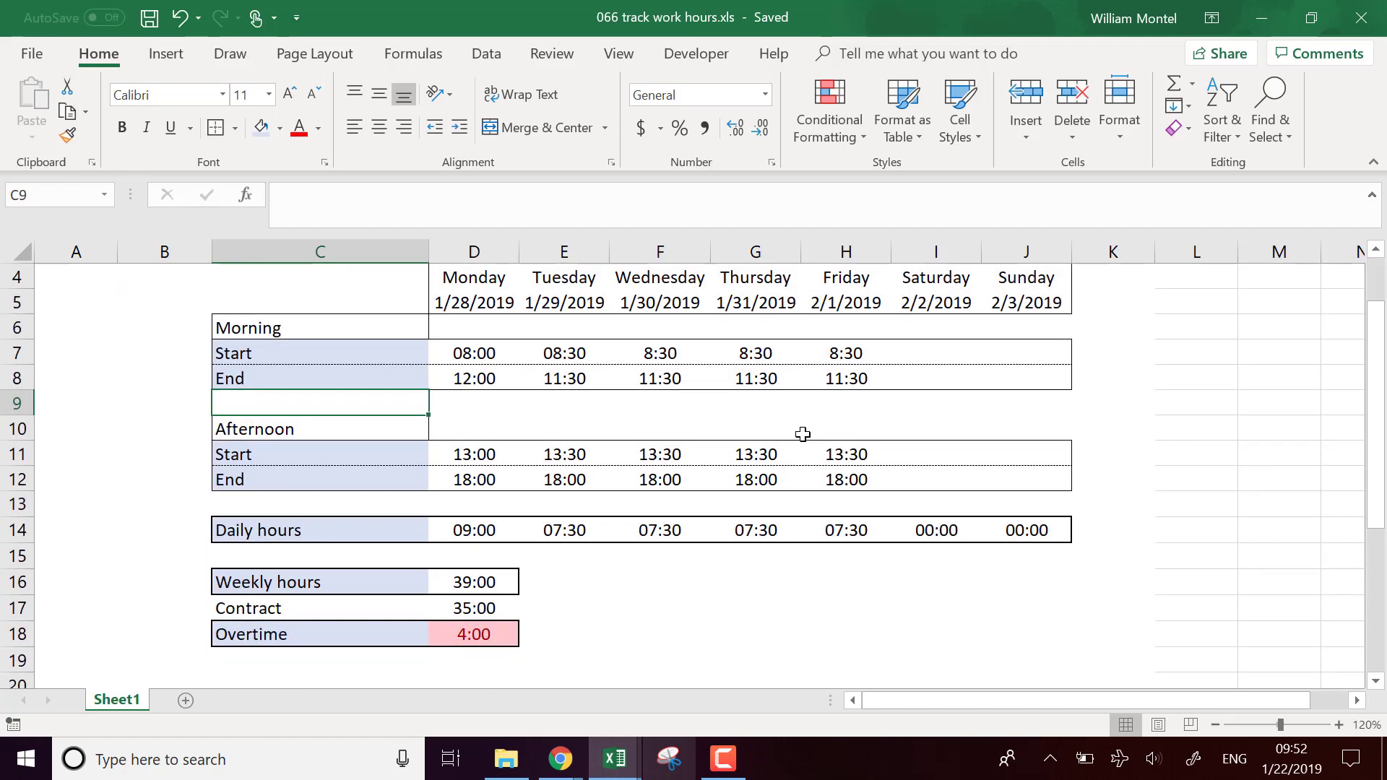
pyautogui.scroll(1, 803, 434)
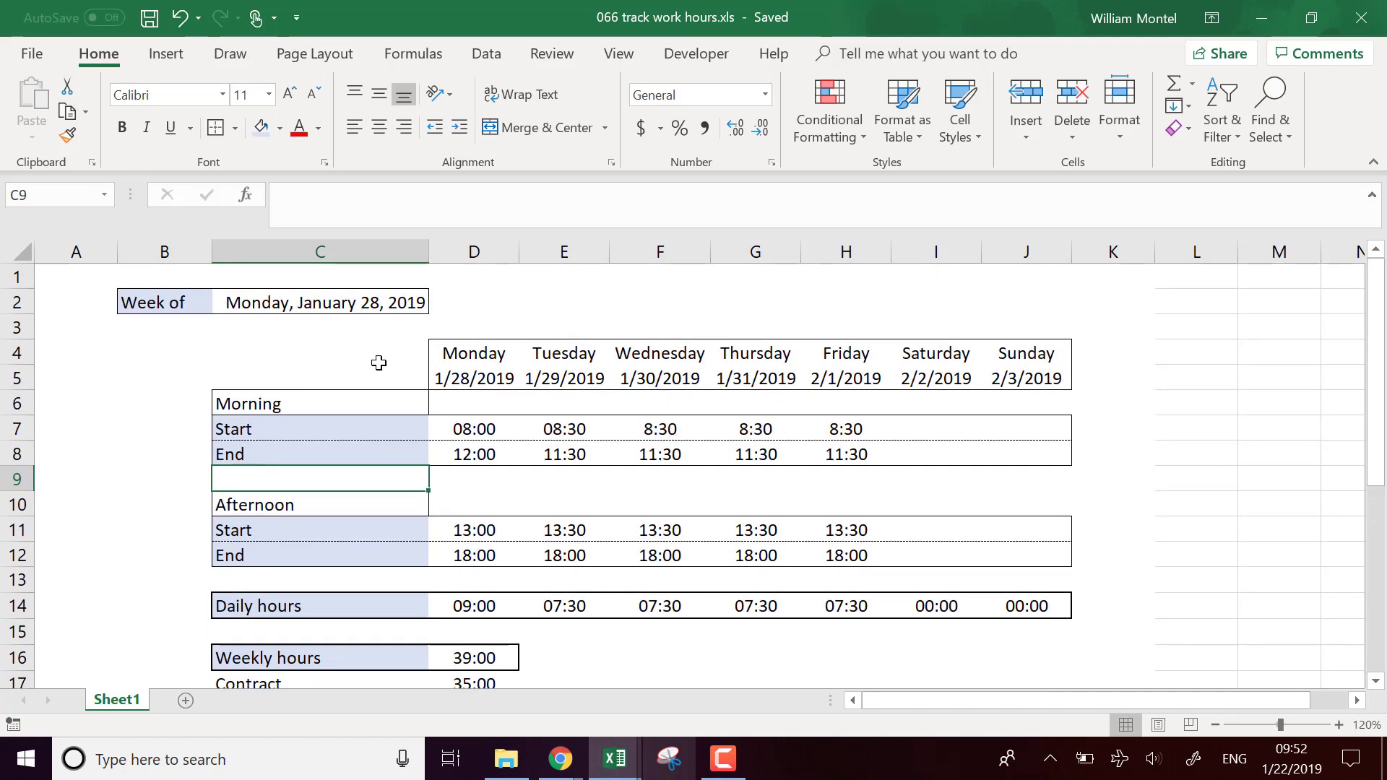
pyautogui.moveTo(108, 333); pyautogui.dragTo(380, 384)
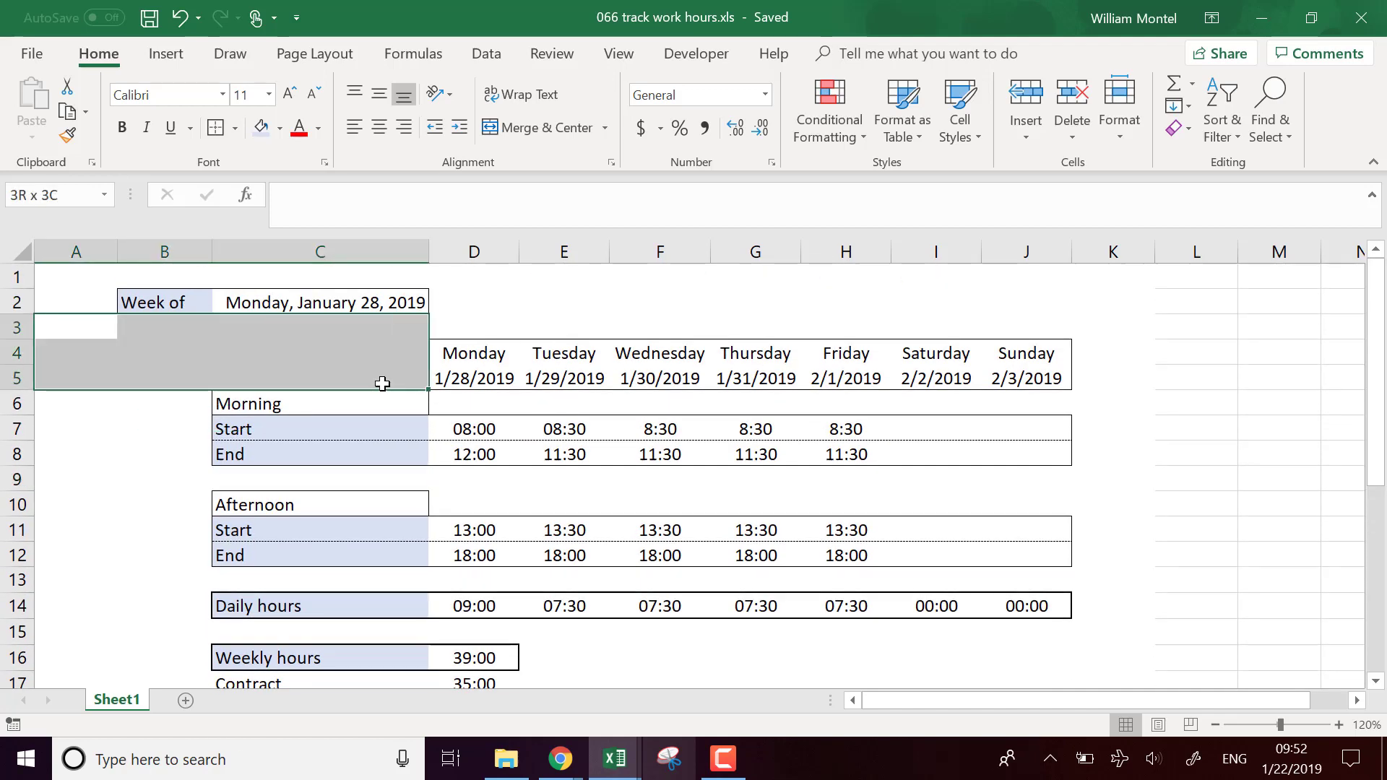
pyautogui.click(631, 318)
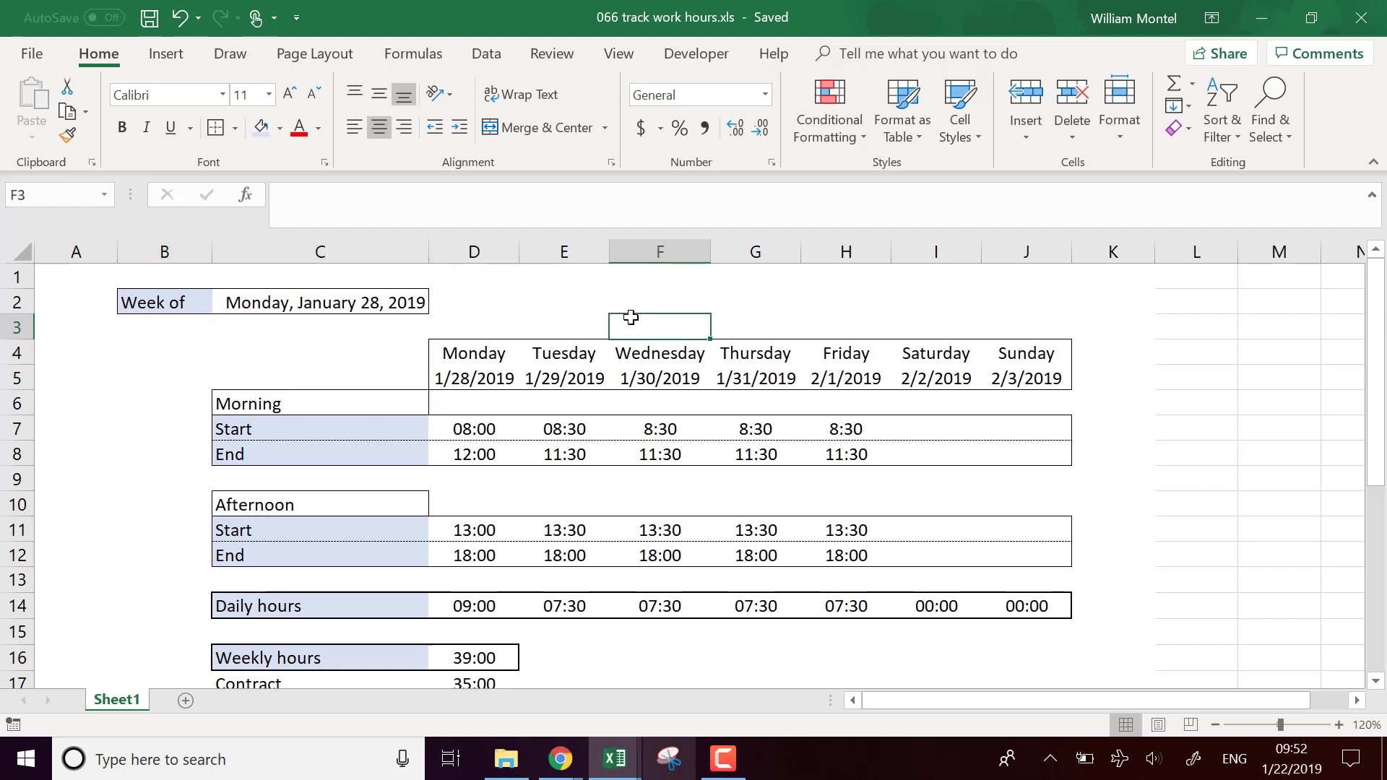
pyautogui.scroll(-1, 631, 408)
pyautogui.scroll(1, 771, 449)
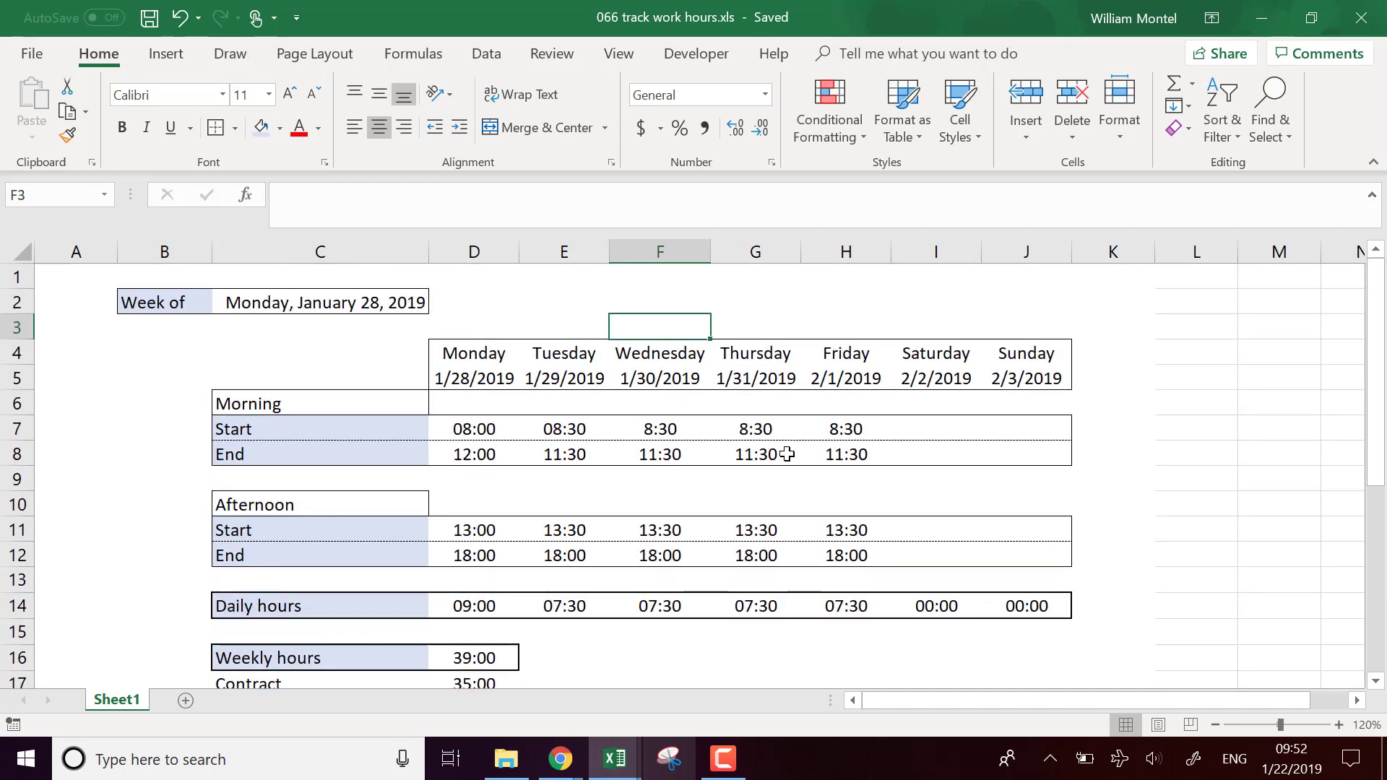